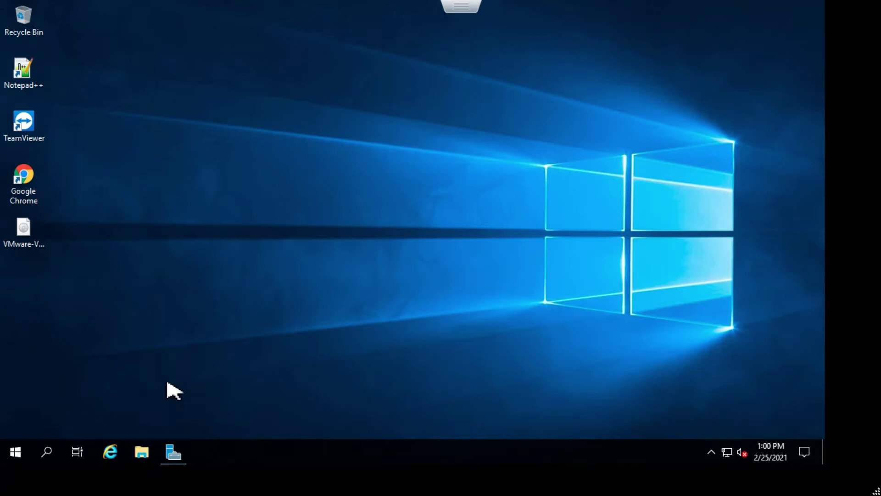
- Open Google Chrome in a maximized window and search the web for "phpdownload"
{"action": "double_click", "coordinate": [30, 187]}
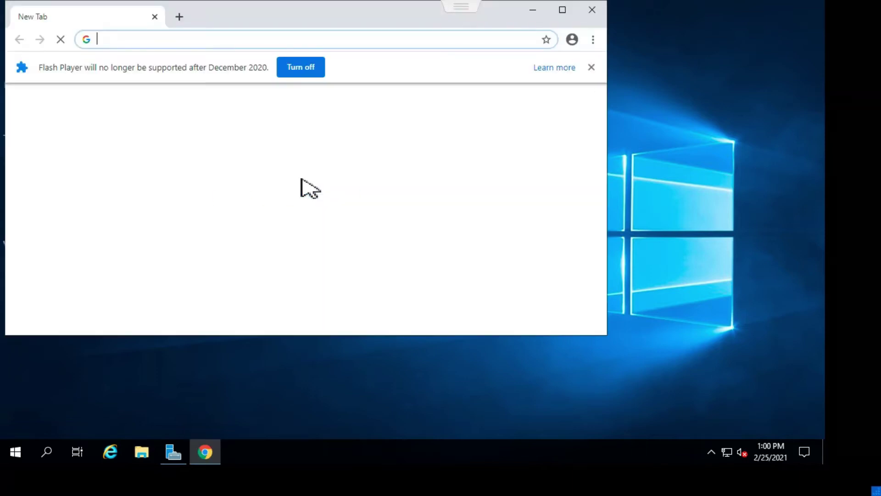
{"action": "left_click", "coordinate": [565, 7]}
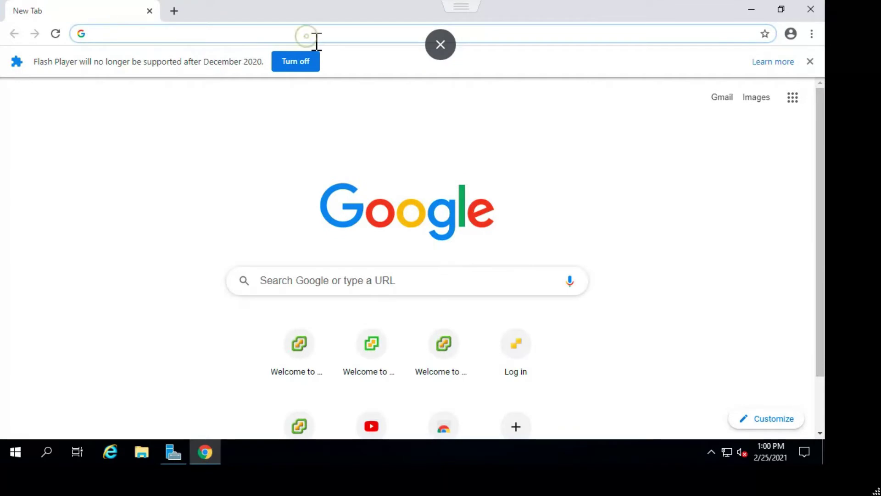
{"action": "type", "text": "php"}
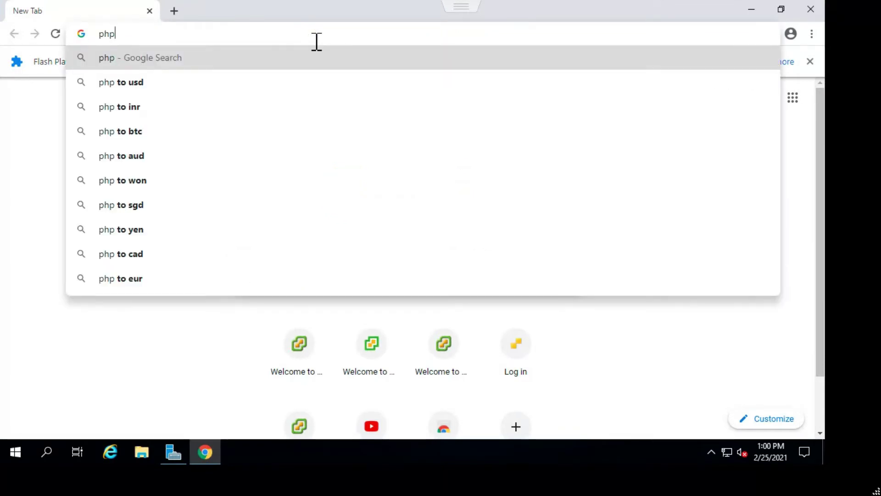
{"action": "type", "text": "down"}
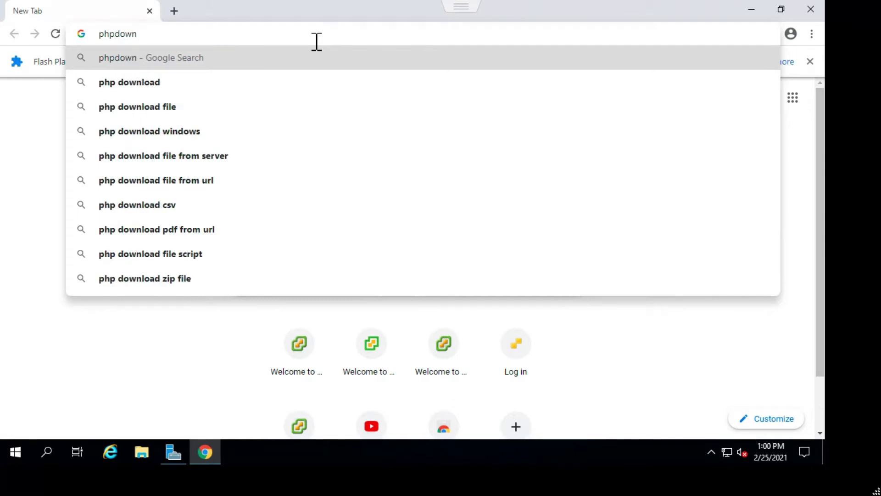
{"action": "key", "text": "BackSpace"}
{"action": "key", "text": "BackSpace"}
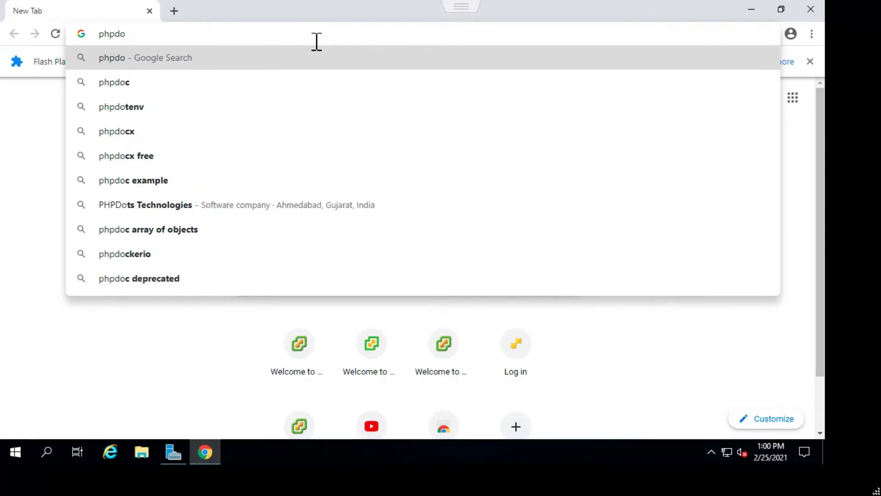
{"action": "type", "text": "wnload"}
{"action": "key", "text": "Return"}
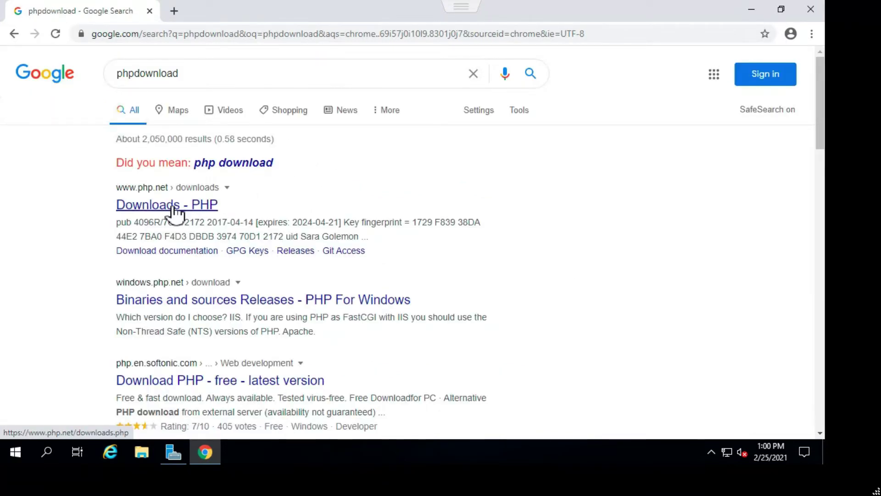
- Download the VS16 x64 Non Thread Safe Zip of PHP 8.0.2 from php.net's Windows downloads page
{"action": "left_click", "coordinate": [175, 212]}
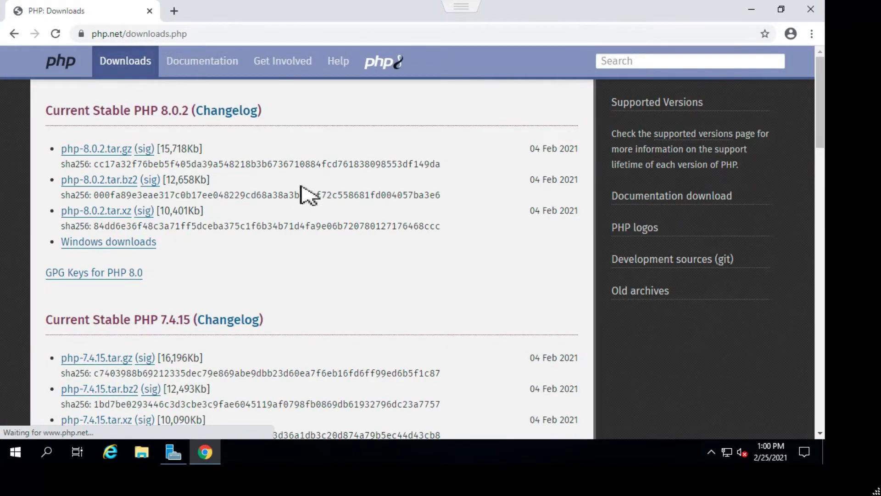
{"action": "left_click", "coordinate": [95, 248]}
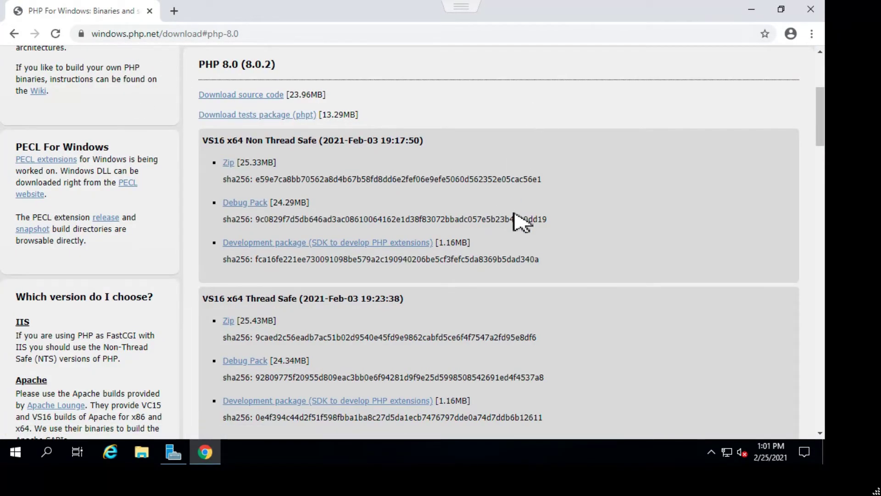
{"action": "scroll", "coordinate": [386, 91], "scroll_direction": "up", "scroll_amount": 1}
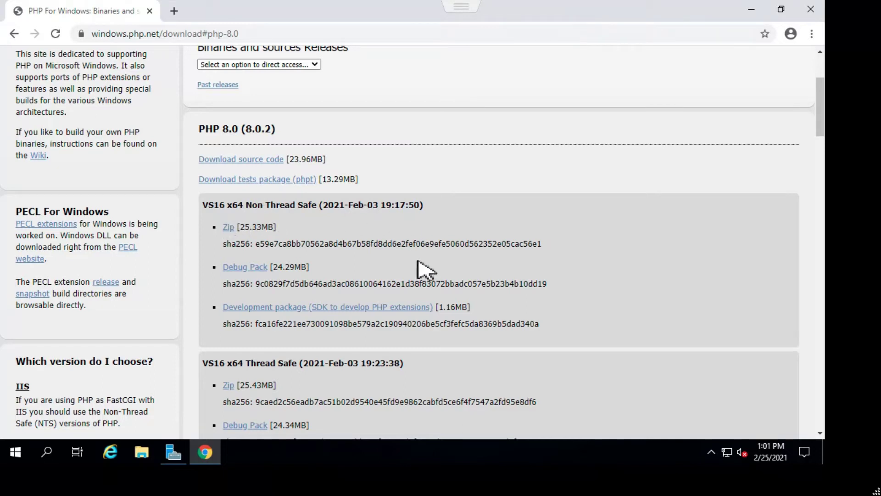
{"action": "scroll", "coordinate": [437, 294], "scroll_direction": "down", "scroll_amount": 2}
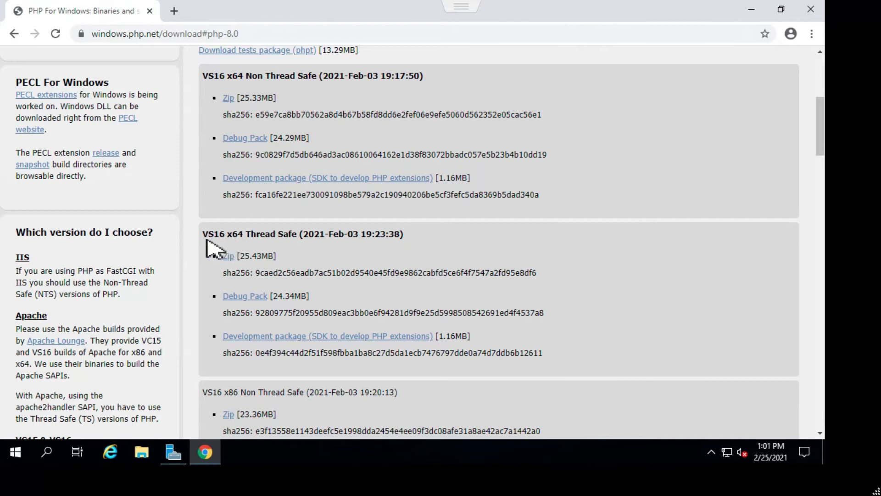
{"action": "scroll", "coordinate": [400, 243], "scroll_direction": "down", "scroll_amount": 3}
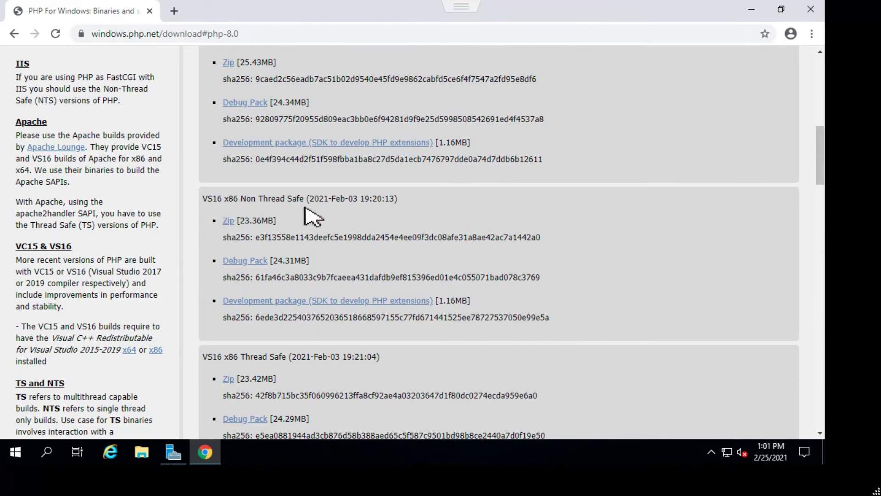
{"action": "scroll", "coordinate": [356, 250], "scroll_direction": "down", "scroll_amount": 2}
{"action": "scroll", "coordinate": [356, 248], "scroll_direction": "down", "scroll_amount": 4}
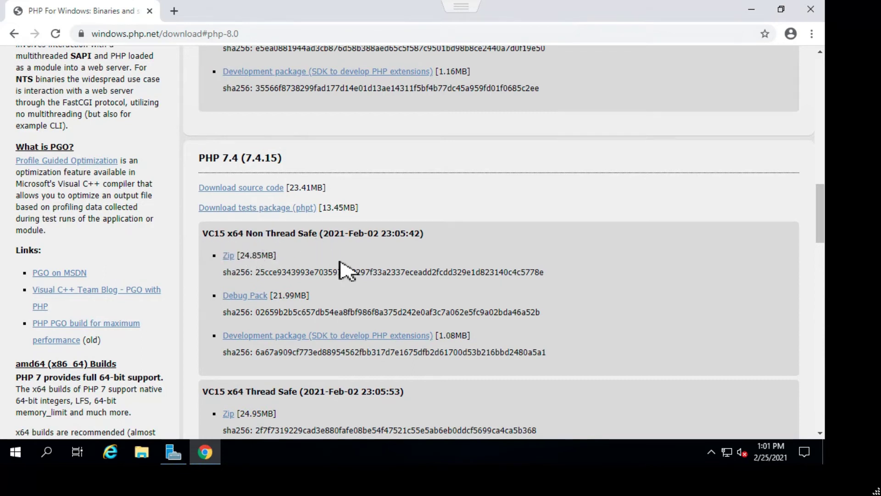
{"action": "scroll", "coordinate": [344, 269], "scroll_direction": "down", "scroll_amount": 6}
{"action": "scroll", "coordinate": [344, 270], "scroll_direction": "down", "scroll_amount": 8}
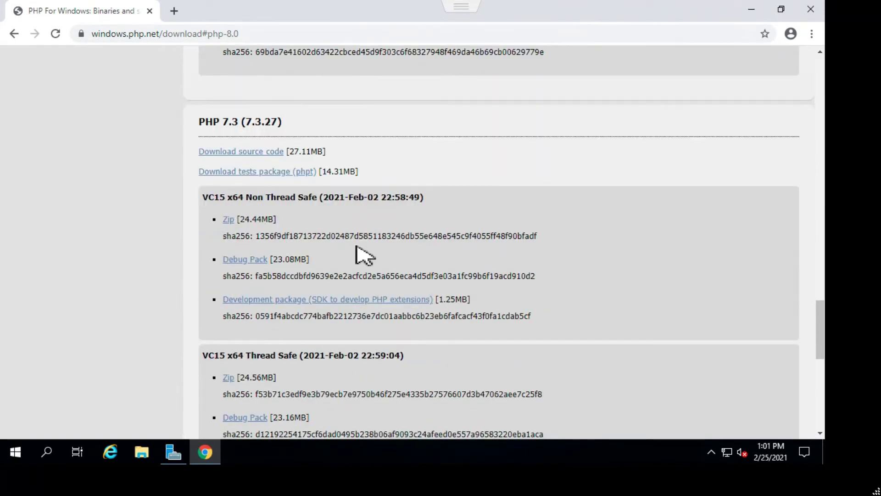
{"action": "scroll", "coordinate": [498, 252], "scroll_direction": "up", "scroll_amount": 12}
{"action": "scroll", "coordinate": [498, 252], "scroll_direction": "up", "scroll_amount": 15}
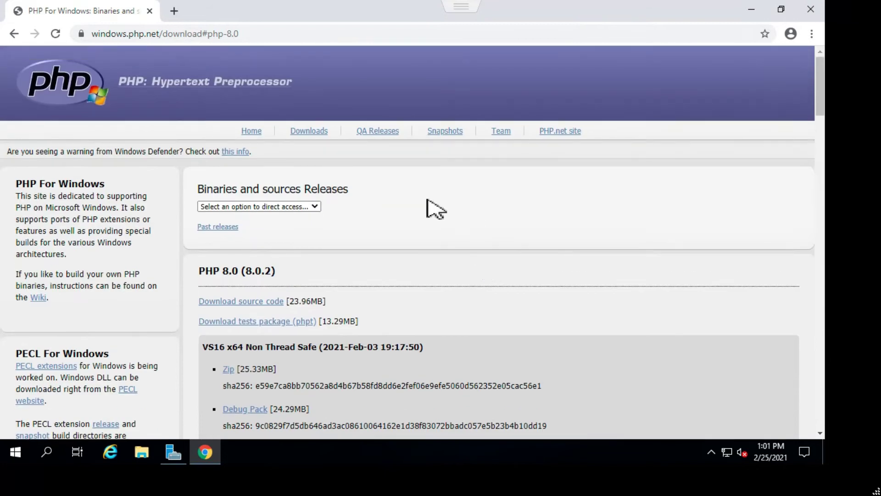
{"action": "scroll", "coordinate": [363, 280], "scroll_direction": "down", "scroll_amount": 1}
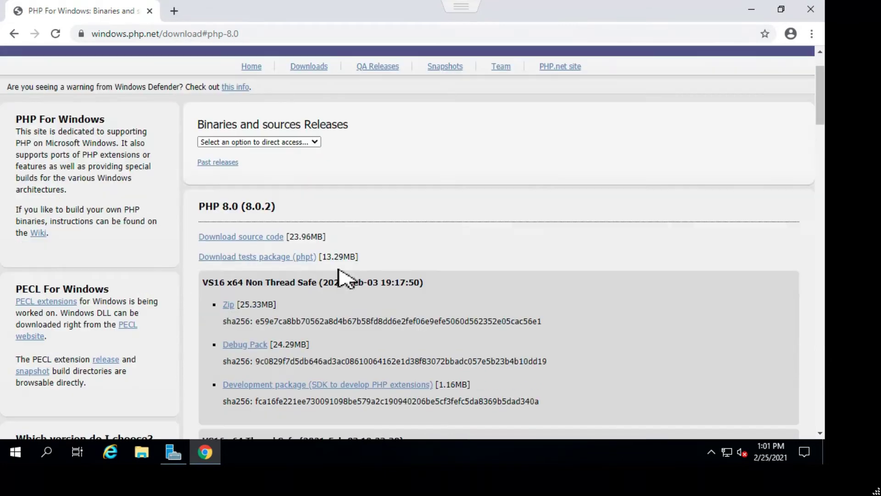
{"action": "left_click", "coordinate": [230, 305]}
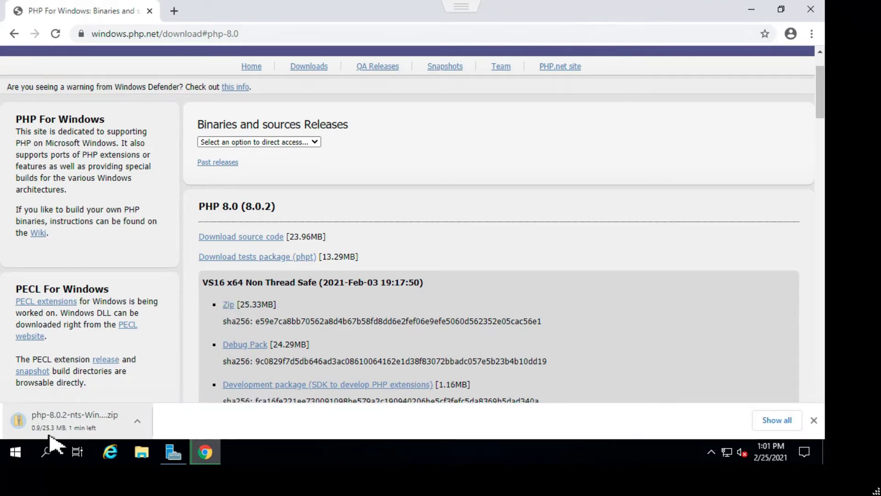
- Go to Google and search for "mysql download"
{"action": "left_click", "coordinate": [266, 37]}
{"action": "type", "text": "google"}
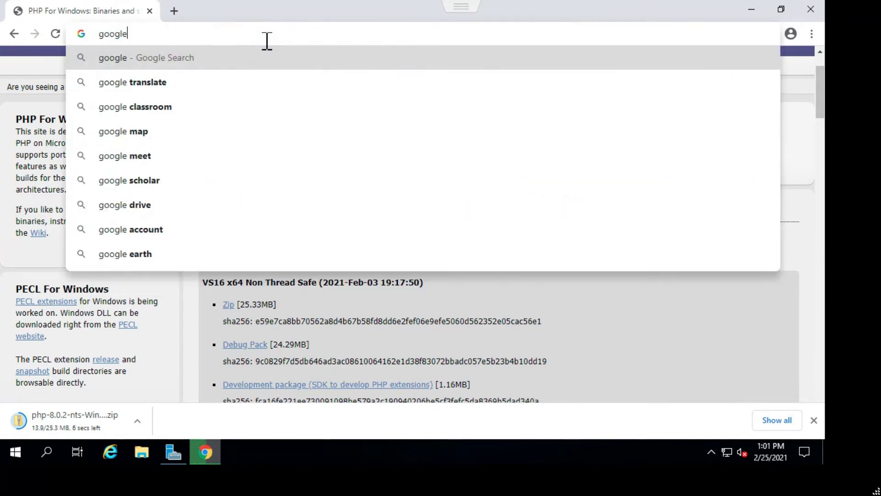
{"action": "key", "text": "Return"}
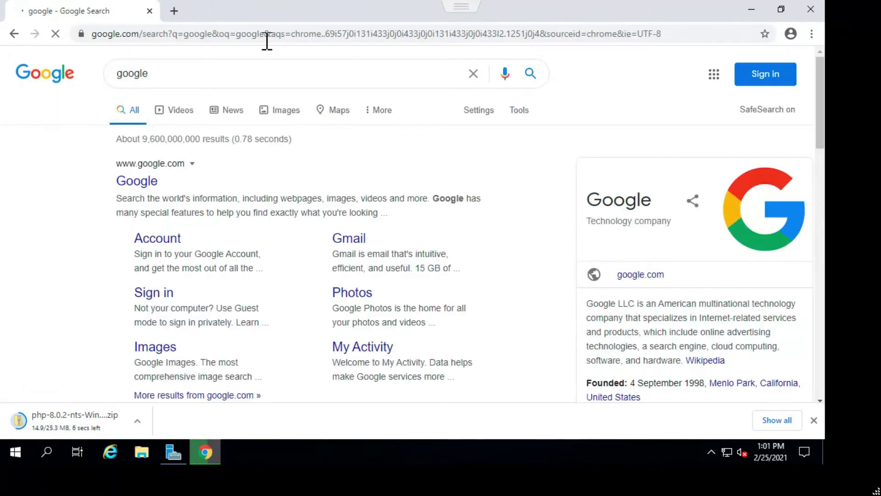
{"action": "left_click_drag", "start_coordinate": [153, 75], "coordinate": [116, 74]}
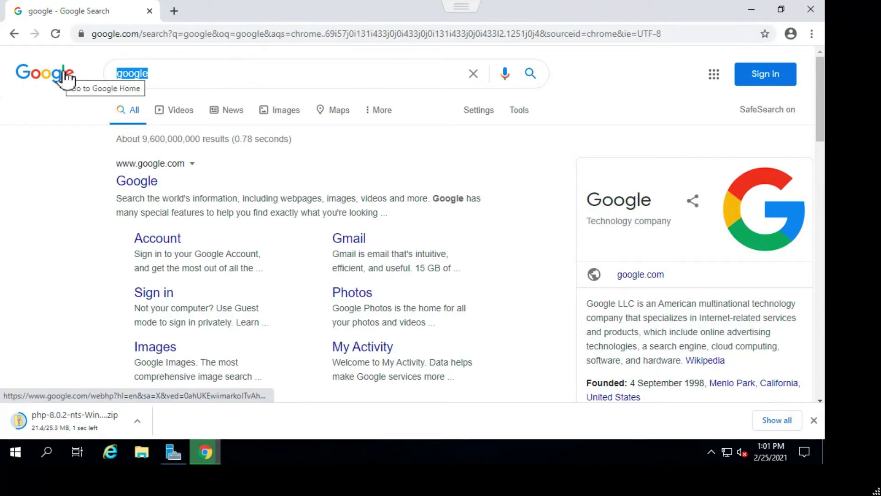
{"action": "type", "text": "mysq"}
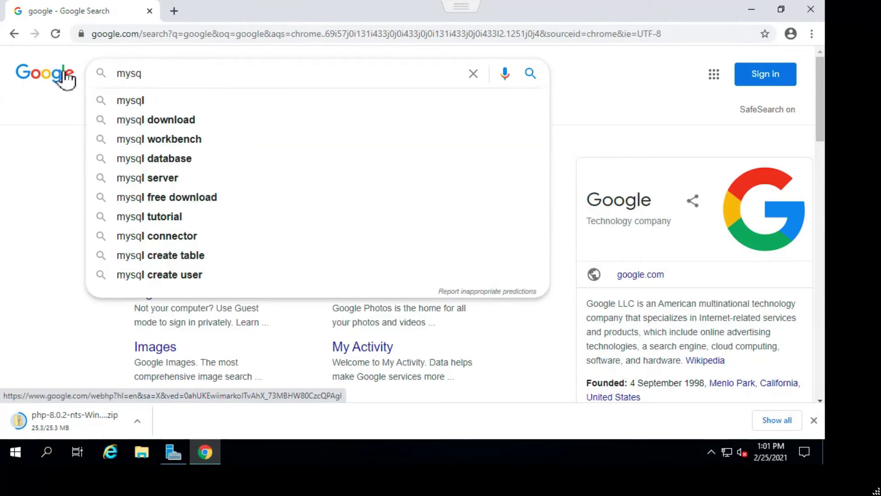
{"action": "left_click", "coordinate": [168, 121]}
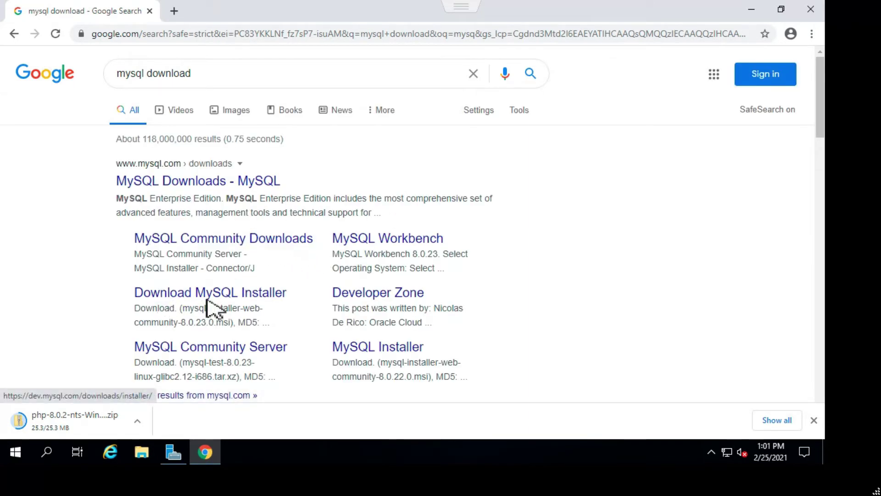
- Try to open the Download MySQL Installer page, reload it, and go back to try the MySQL Downloads result instead
{"action": "left_click", "coordinate": [230, 299]}
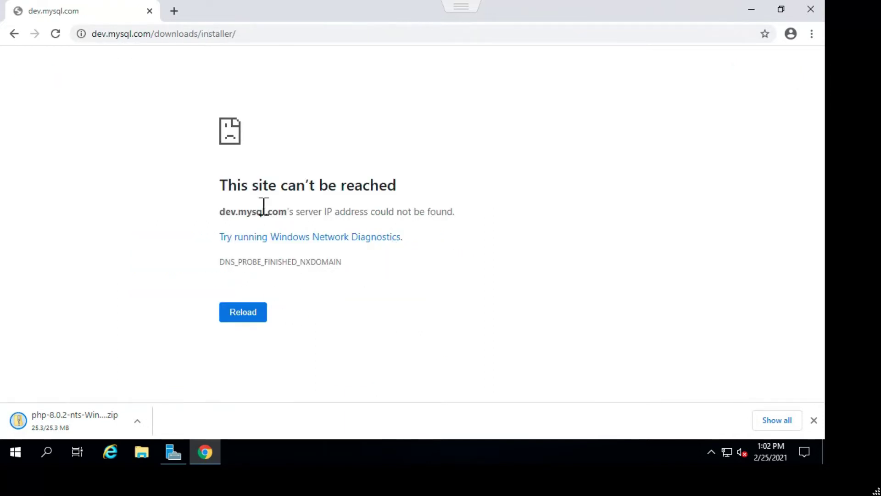
{"action": "left_click", "coordinate": [255, 313]}
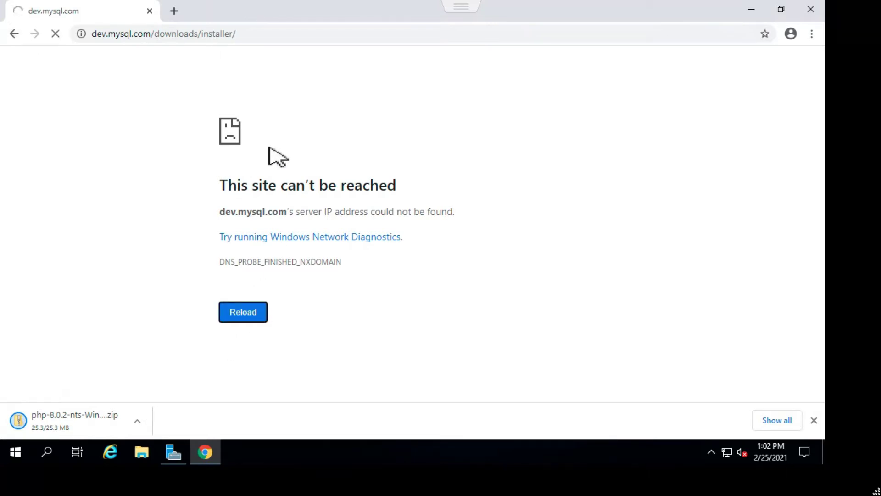
{"action": "left_click", "coordinate": [15, 34]}
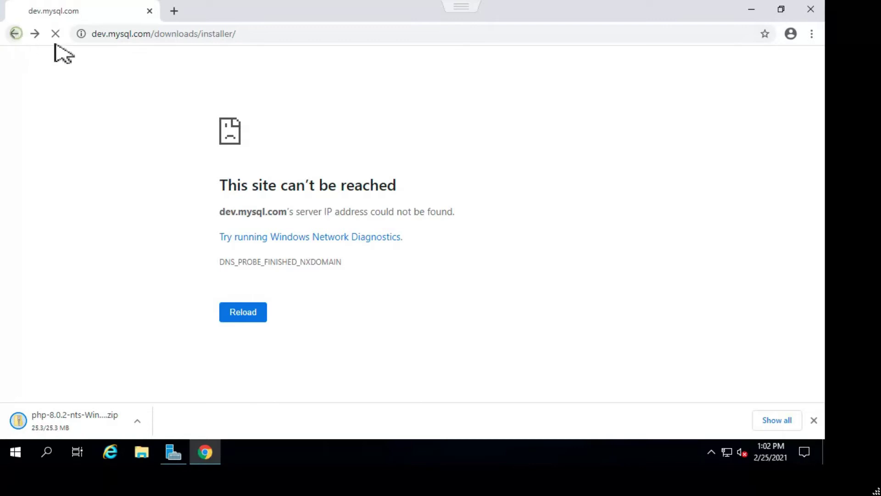
{"action": "left_click", "coordinate": [210, 184]}
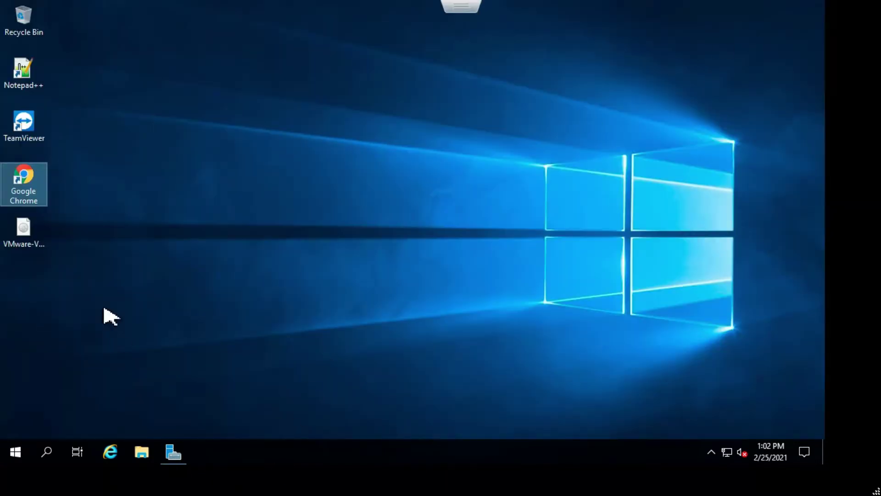
- Open File Explorer in a maximized window and connect to the network location \\172.16.31.8
{"action": "left_click", "coordinate": [146, 458]}
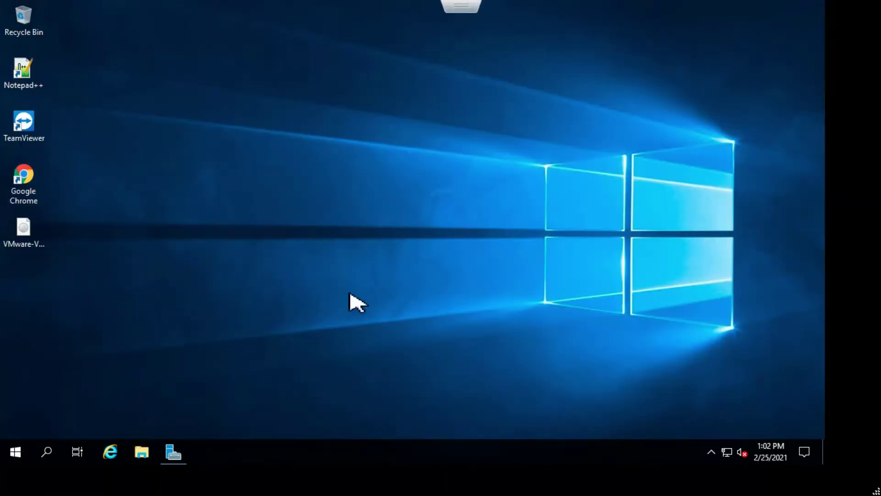
{"action": "double_click", "coordinate": [540, 47]}
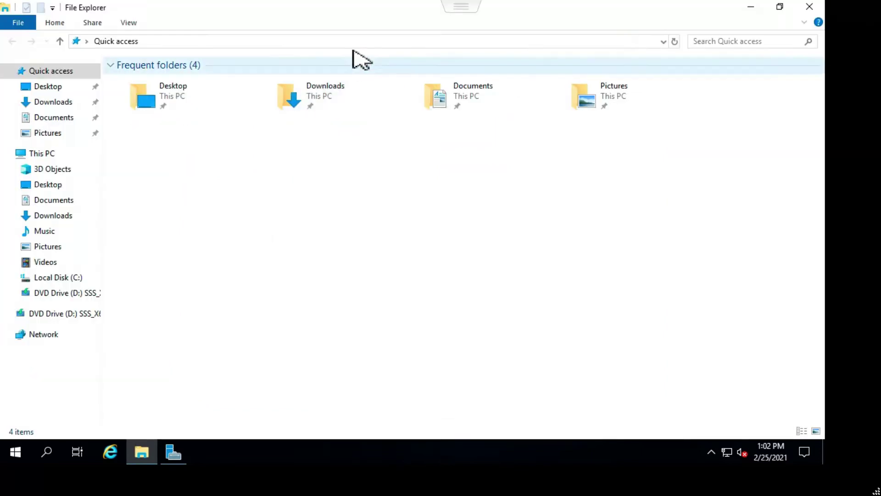
{"action": "left_click", "coordinate": [371, 44]}
{"action": "type", "text": "\\\\"}
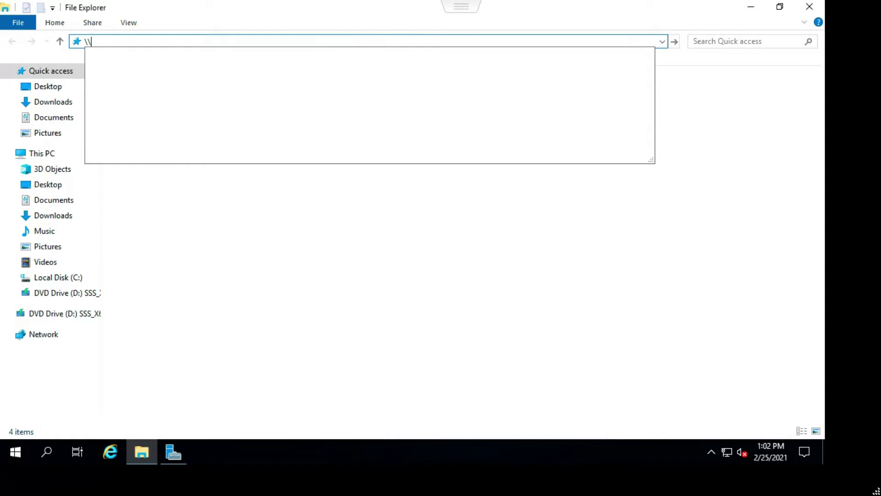
{"action": "type", "text": "1"}
{"action": "key", "text": "Down"}
{"action": "key", "text": "Down"}
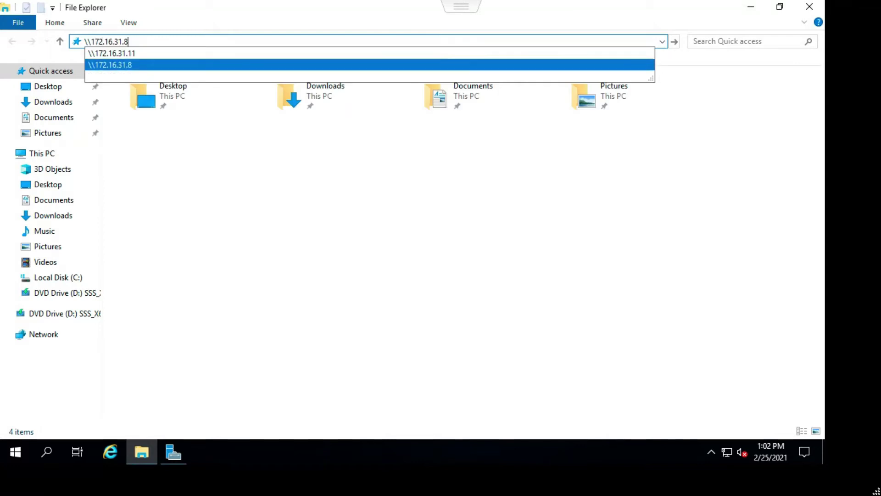
{"action": "key", "text": "Return"}
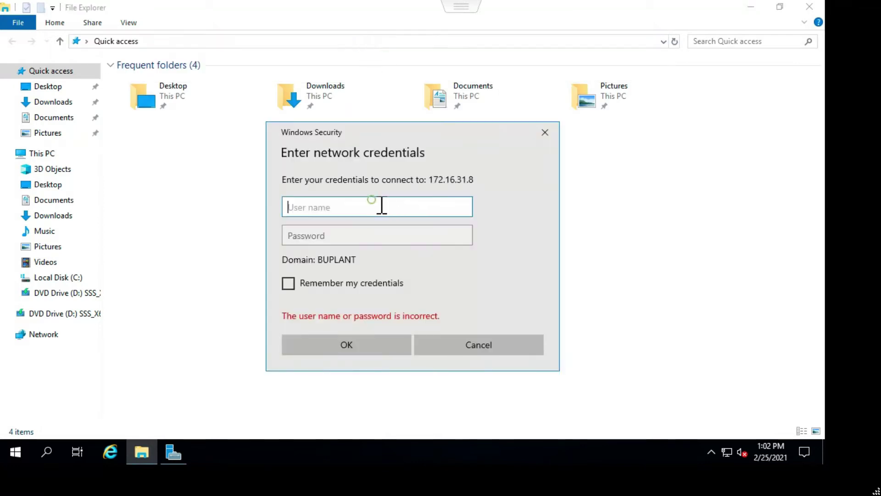
- Sign in to the network location with the account's user name and password
{"action": "type", "text": "ics"}
{"action": "key", "text": "Tab"}
{"action": "type", "text": "••••••••"}
{"action": "key", "text": "Return"}
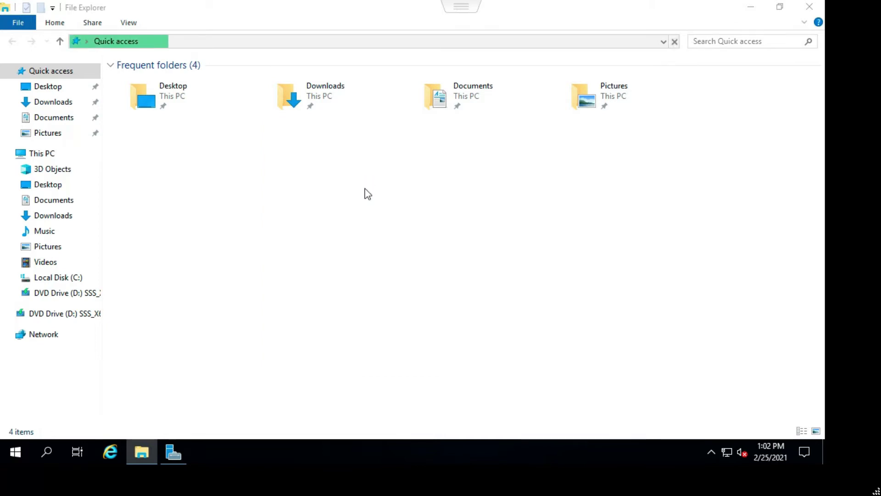
- Open the Installer folder in the ics share, restore the window to a smaller size, and select php-8.0.2-nts-Win32-vs16-x64.zip
{"action": "double_click", "coordinate": [481, 69]}
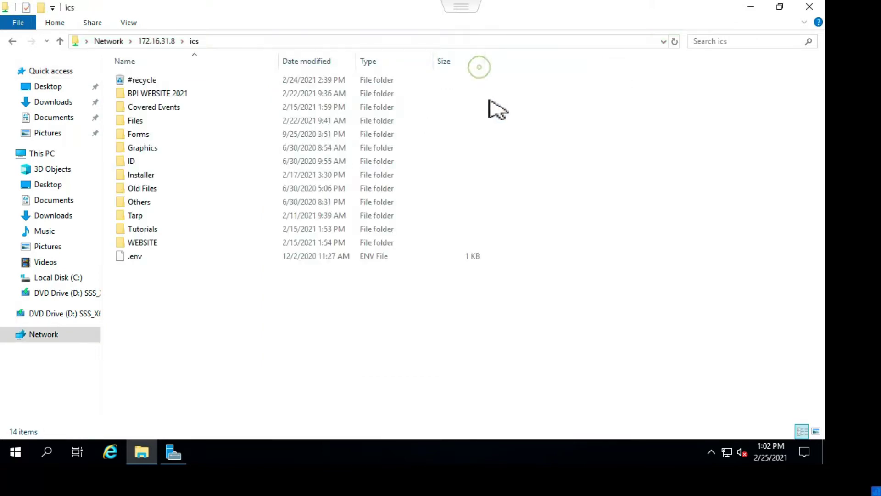
{"action": "double_click", "coordinate": [148, 179]}
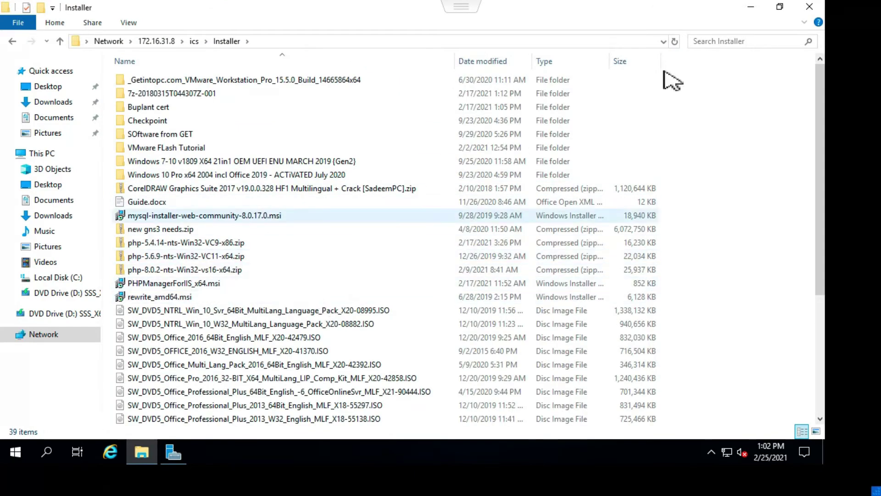
{"action": "left_click", "coordinate": [780, 7]}
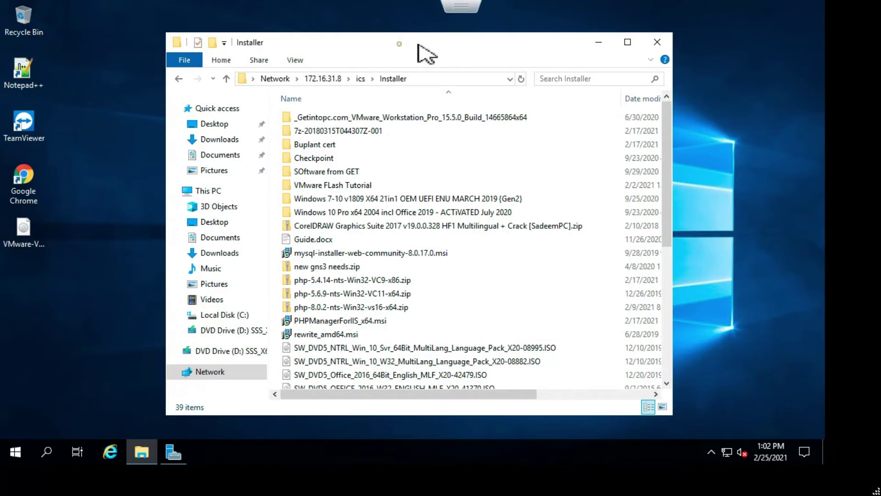
{"action": "left_click", "coordinate": [325, 310]}
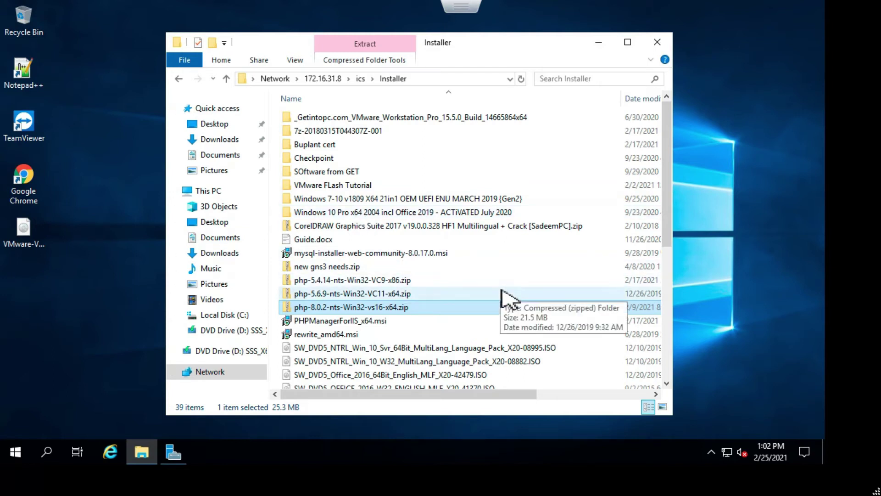
- Copy Guide.docx from the Installer folder to the desktop, read it in a maximized WordPad window, and close it
{"action": "double_click", "coordinate": [313, 241]}
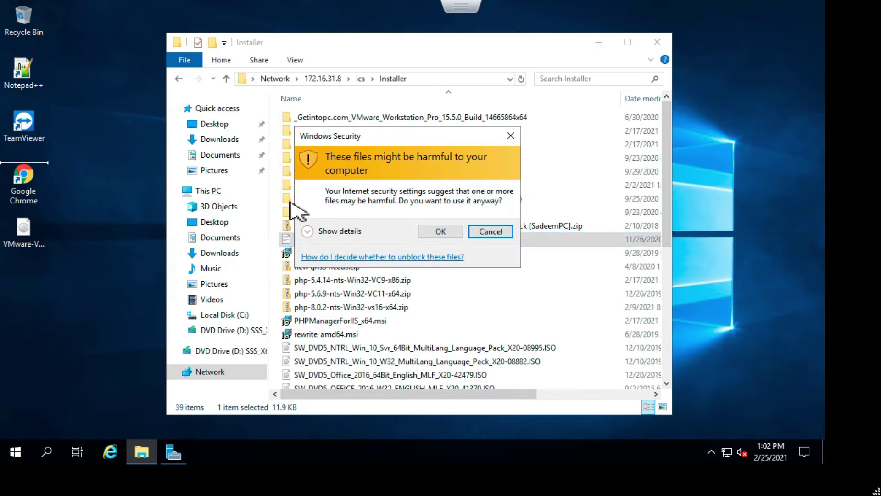
{"action": "left_click", "coordinate": [440, 232]}
{"action": "double_click", "coordinate": [31, 179]}
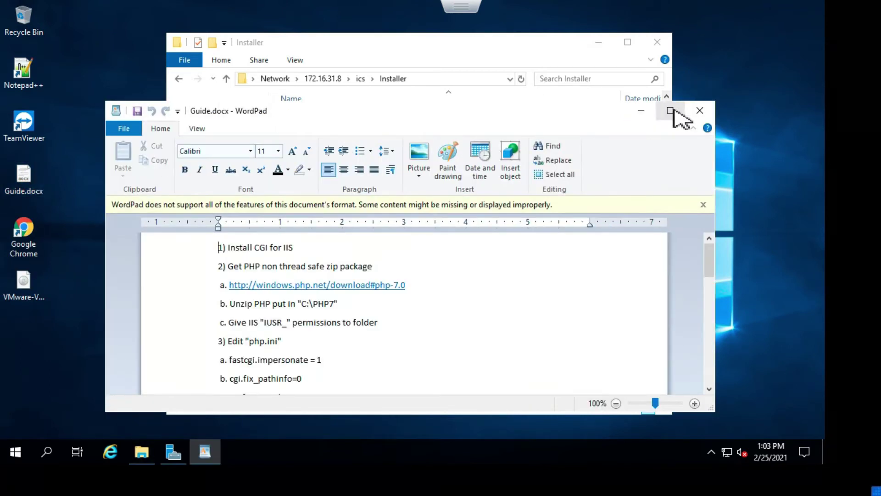
{"action": "left_click", "coordinate": [672, 110]}
{"action": "left_click", "coordinate": [823, 160]}
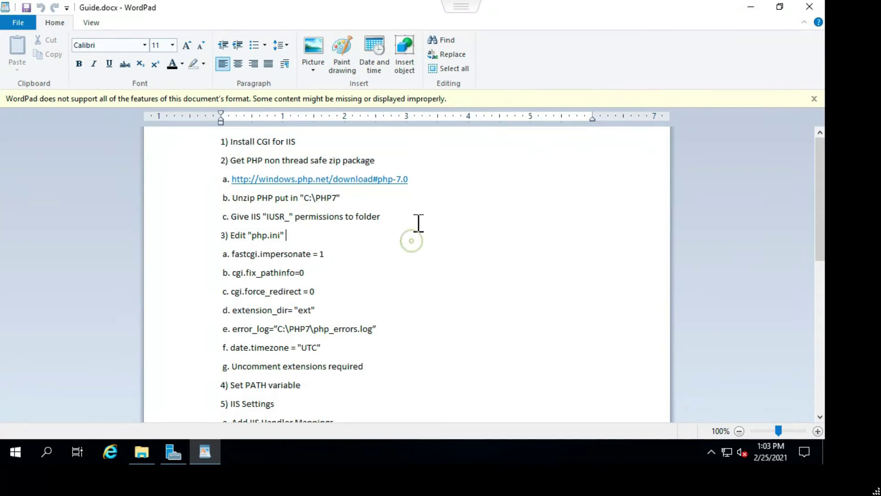
{"action": "left_click", "coordinate": [810, 10]}
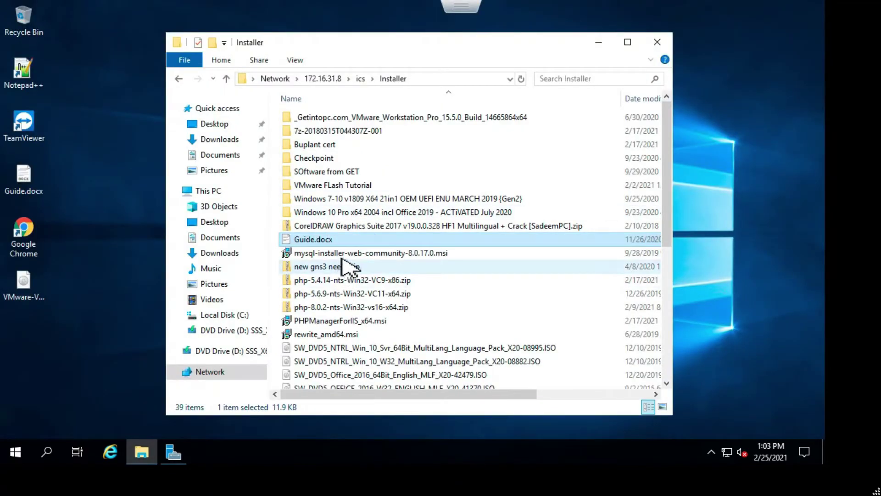
- Copy mysql-installer-web-community-8.0.17.0.msi from the Installer folder to the desktop, accepting the security warning
{"action": "left_click_drag", "start_coordinate": [345, 256], "coordinate": [124, 242]}
{"action": "left_click", "coordinate": [440, 231]}
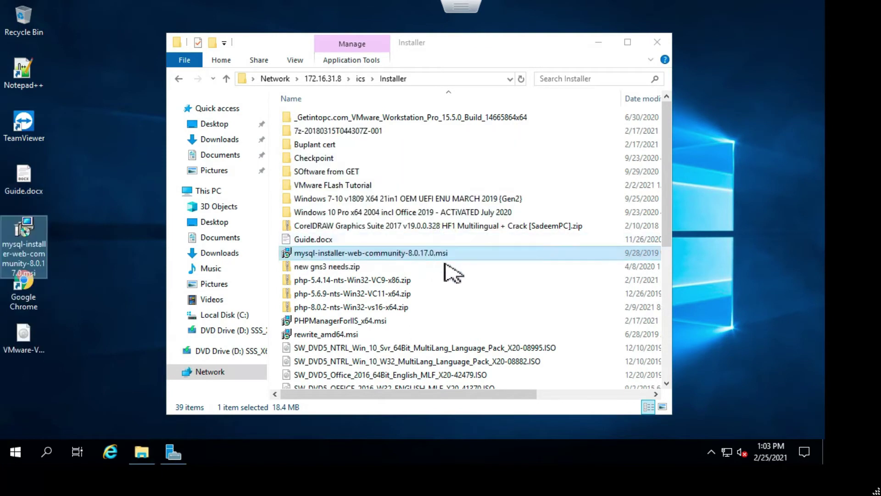
{"action": "scroll", "coordinate": [449, 261], "scroll_direction": "down", "scroll_amount": 1}
{"action": "scroll", "coordinate": [441, 248], "scroll_direction": "up", "scroll_amount": 1}
- Copy 7z1701-x64.exe from the 7z subfolder of 7z-20180315T044307Z-001 to the desktop, accepting the security warning
{"action": "double_click", "coordinate": [352, 131]}
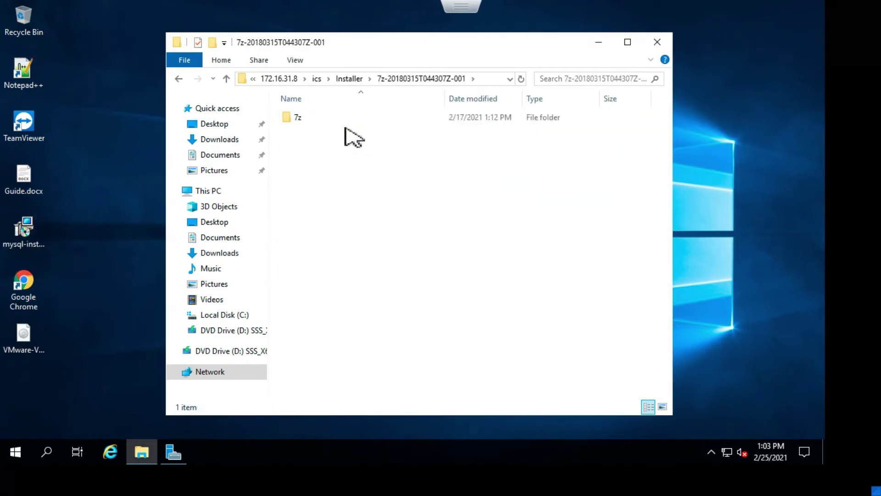
{"action": "double_click", "coordinate": [304, 117]}
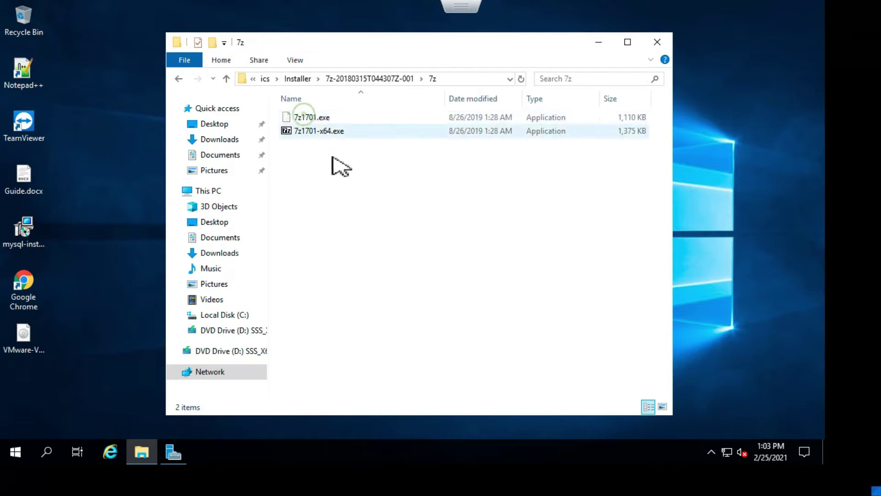
{"action": "left_click", "coordinate": [331, 131]}
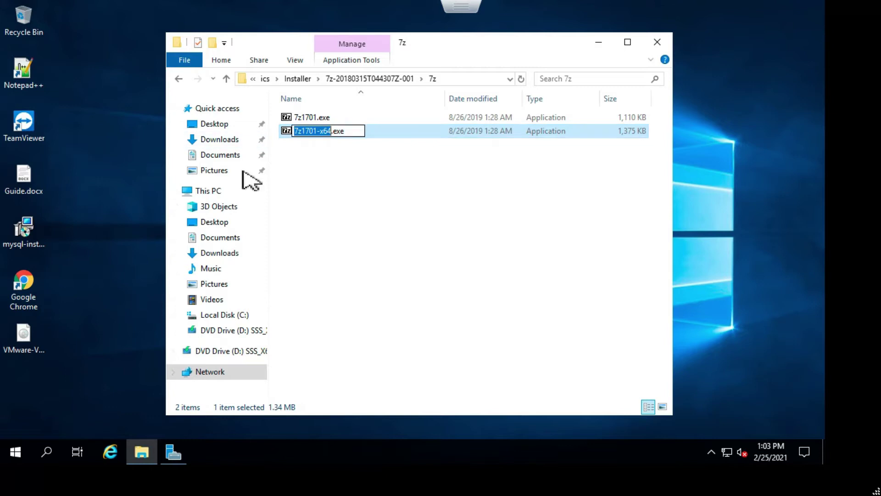
{"action": "left_click", "coordinate": [331, 181]}
{"action": "left_click_drag", "start_coordinate": [324, 133], "coordinate": [103, 182]}
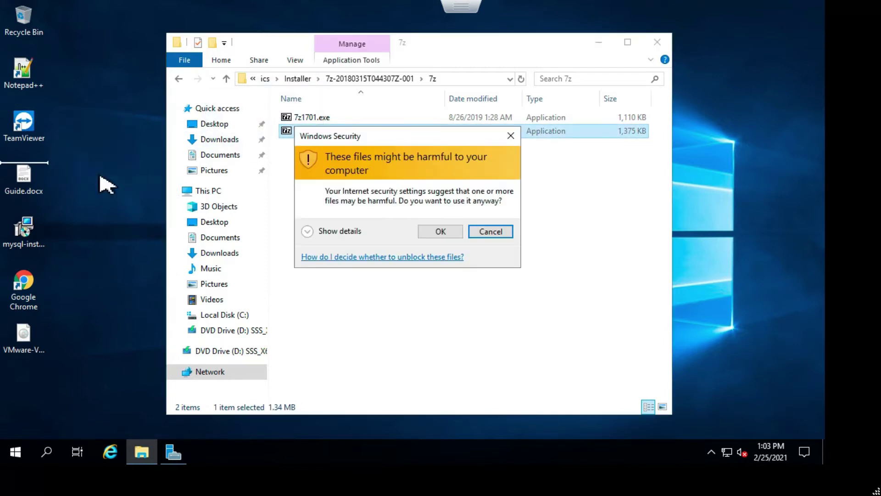
{"action": "left_click", "coordinate": [449, 232]}
- Return to the Installer folder and copy rewrite_amd64.msi to the desktop, accepting the security warning
{"action": "left_click", "coordinate": [226, 78]}
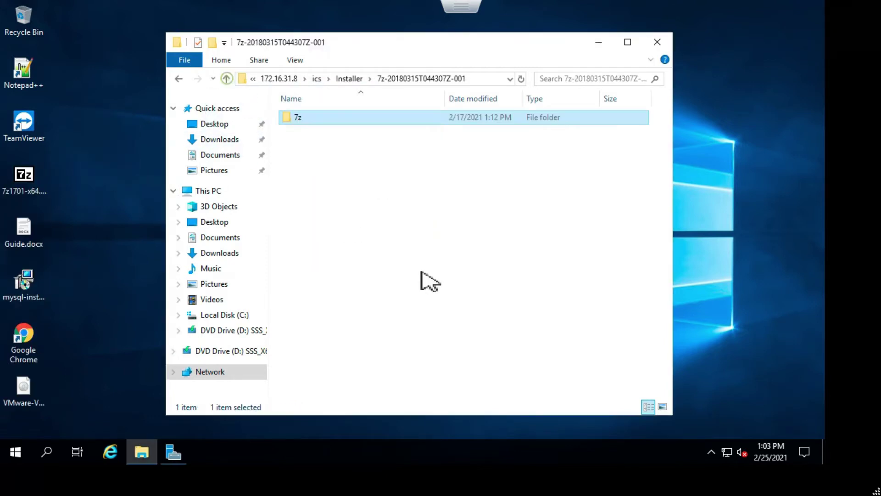
{"action": "left_click", "coordinate": [227, 79]}
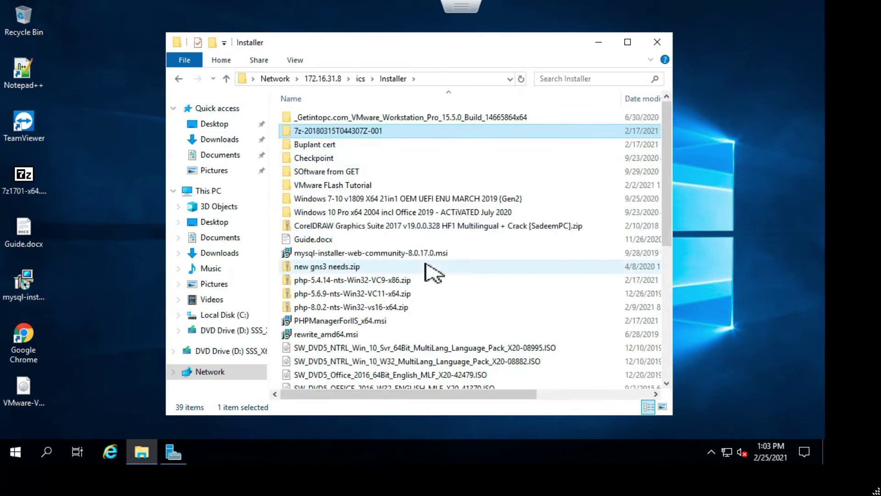
{"action": "scroll", "coordinate": [431, 269], "scroll_direction": "down", "scroll_amount": 2}
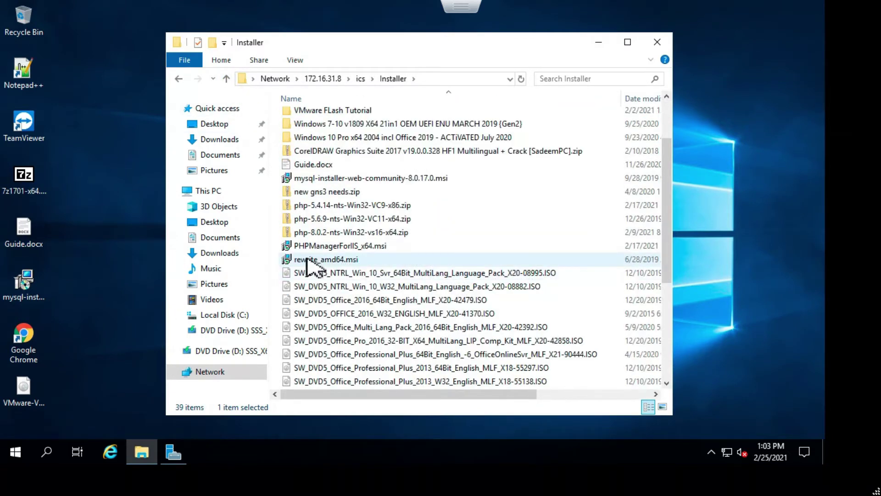
{"action": "left_click_drag", "start_coordinate": [320, 261], "coordinate": [134, 252]}
{"action": "left_click", "coordinate": [436, 231]}
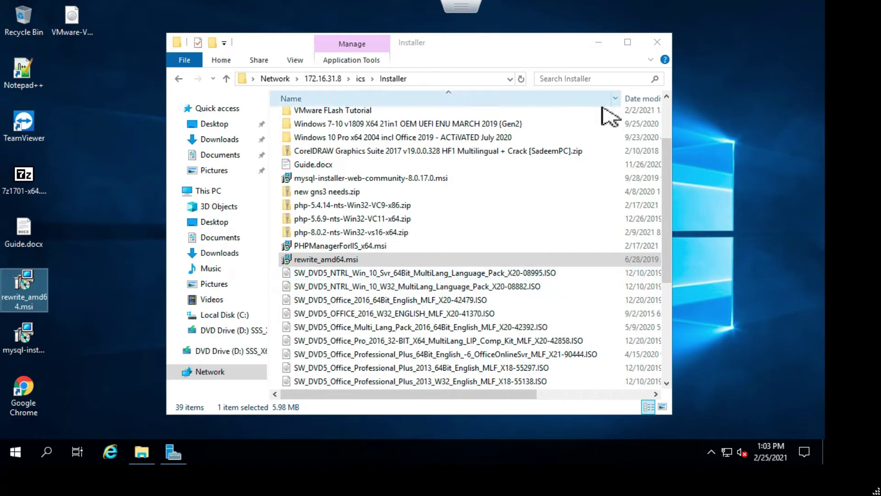
- Look through the rest of the Installer folder for other needed setup files, and close the window
{"action": "scroll", "coordinate": [449, 311], "scroll_direction": "down", "scroll_amount": 5}
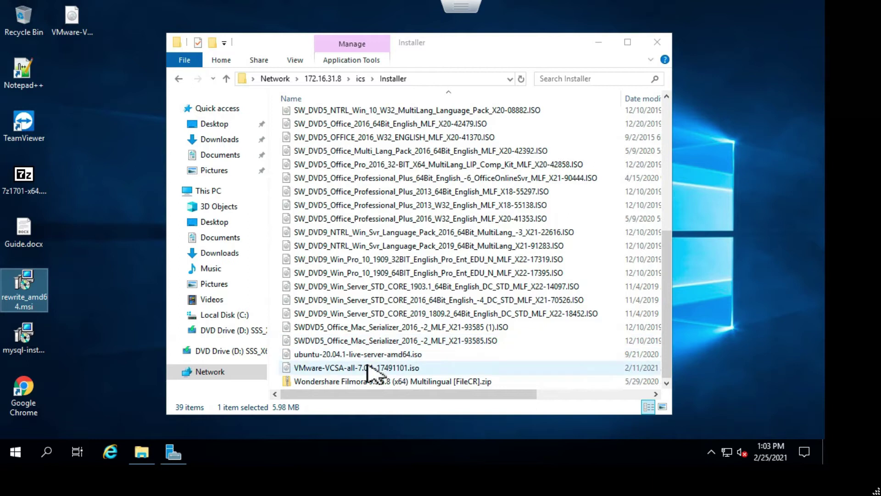
{"action": "scroll", "coordinate": [370, 374], "scroll_direction": "up", "scroll_amount": 3}
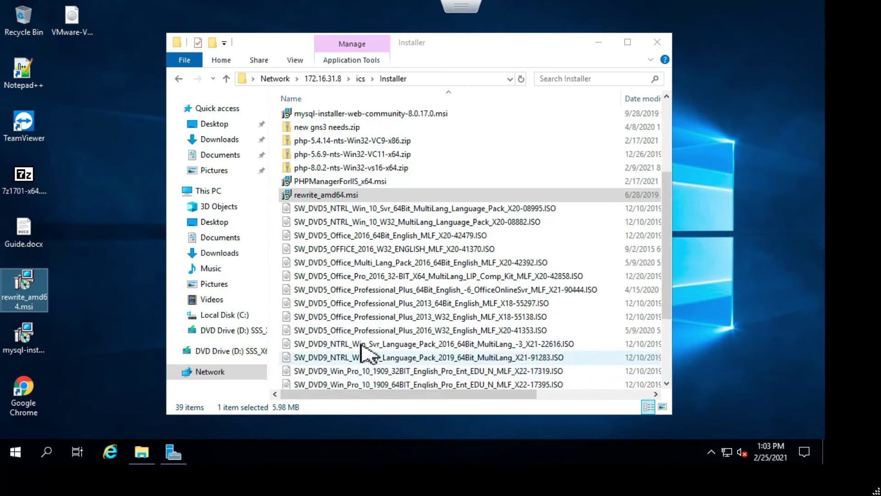
{"action": "scroll", "coordinate": [350, 219], "scroll_direction": "up", "scroll_amount": 1}
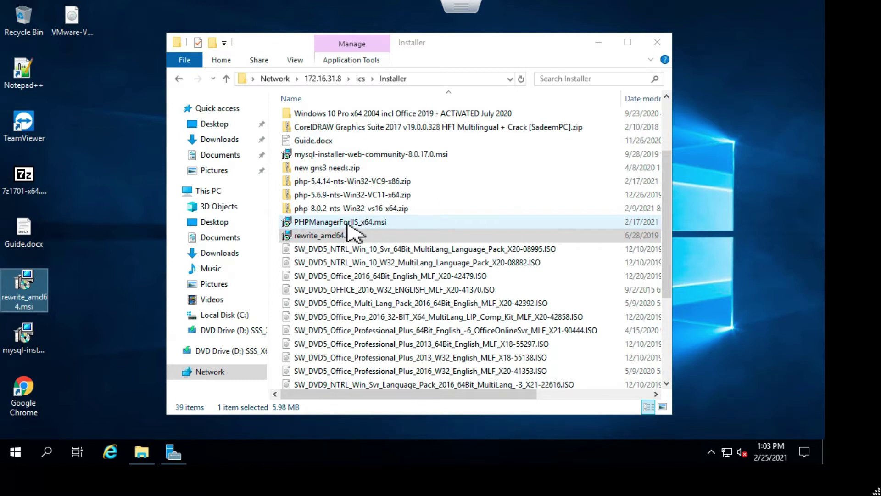
{"action": "scroll", "coordinate": [413, 300], "scroll_direction": "up", "scroll_amount": 1}
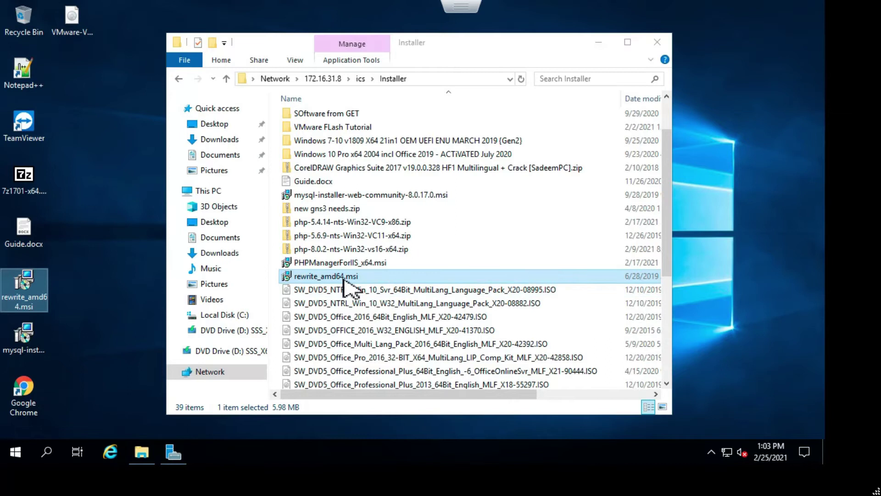
{"action": "scroll", "coordinate": [347, 285], "scroll_direction": "up", "scroll_amount": 2}
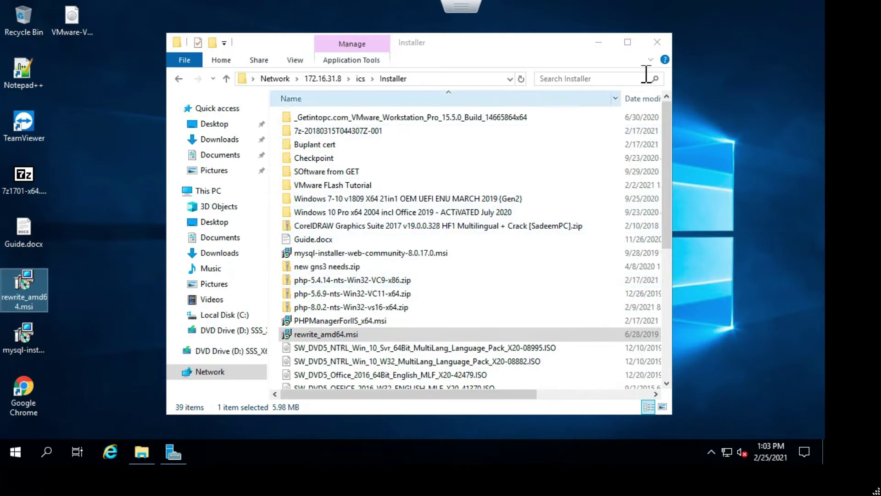
{"action": "left_click", "coordinate": [660, 44]}
- Create a new folder on the desktop and move rewrite_amd64.msi, Guide.docx, the 7-Zip installer and the MySQL installer into it
{"action": "right_click", "coordinate": [214, 186]}
{"action": "mouse_move", "coordinate": [268, 291]}
{"action": "left_click", "coordinate": [393, 290]}
{"action": "left_click_drag", "start_coordinate": [29, 287], "coordinate": [74, 87]}
{"action": "left_click_drag", "start_coordinate": [37, 236], "coordinate": [78, 35]}
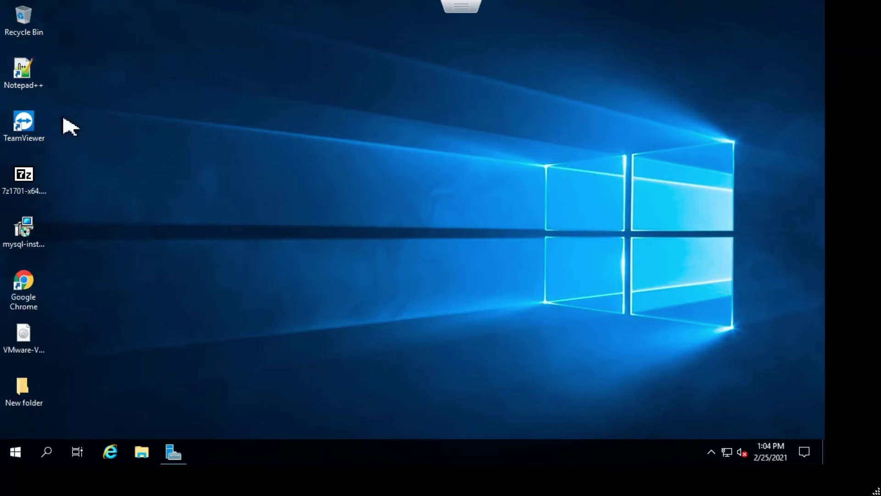
{"action": "left_click_drag", "start_coordinate": [33, 186], "coordinate": [21, 389]}
{"action": "left_click_drag", "start_coordinate": [36, 193], "coordinate": [25, 330]}
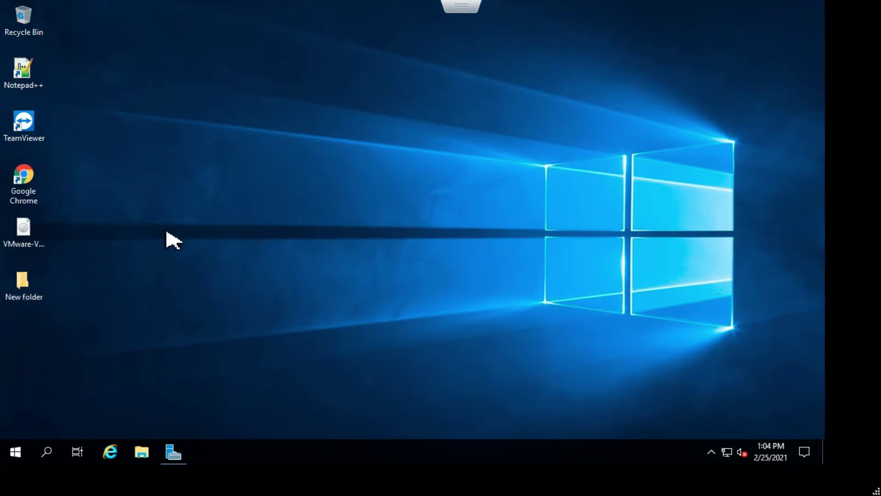
- Start adding roles and features in Server Manager, using a role-based or feature-based installation on the listed server from the server pool
{"action": "left_click", "coordinate": [179, 456]}
{"action": "left_click", "coordinate": [481, 34]}
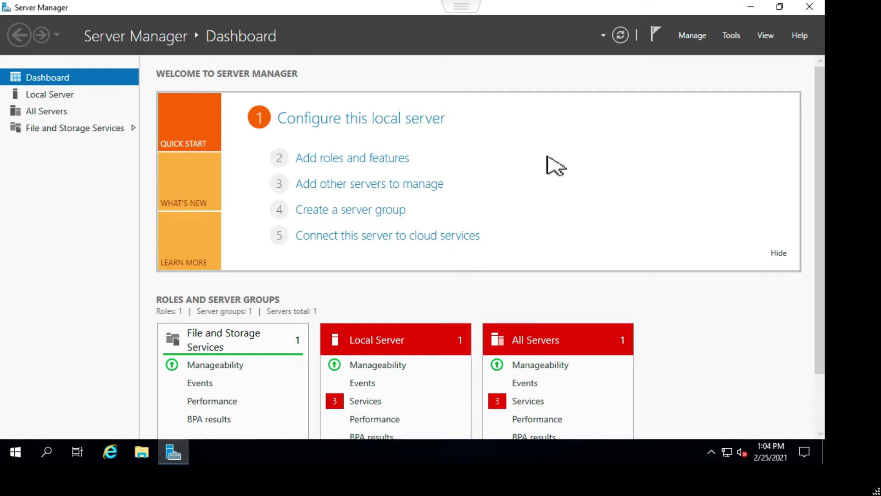
{"action": "left_click", "coordinate": [352, 159]}
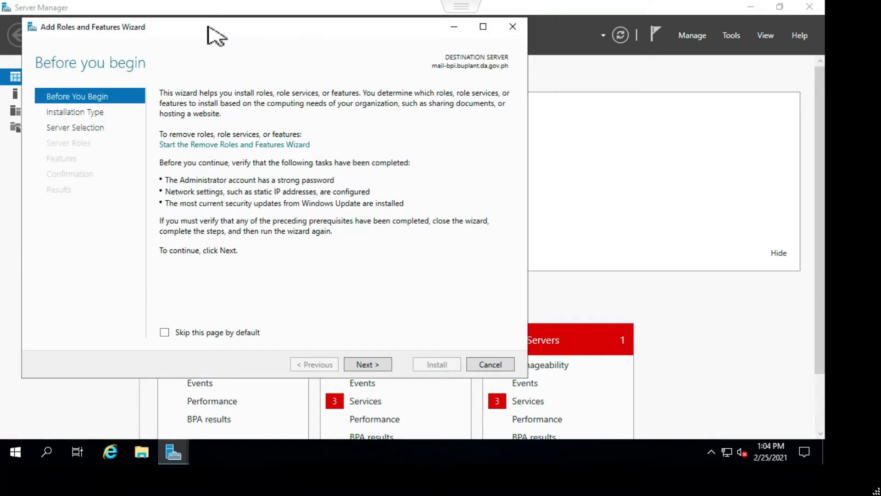
{"action": "left_click_drag", "start_coordinate": [247, 35], "coordinate": [325, 32]}
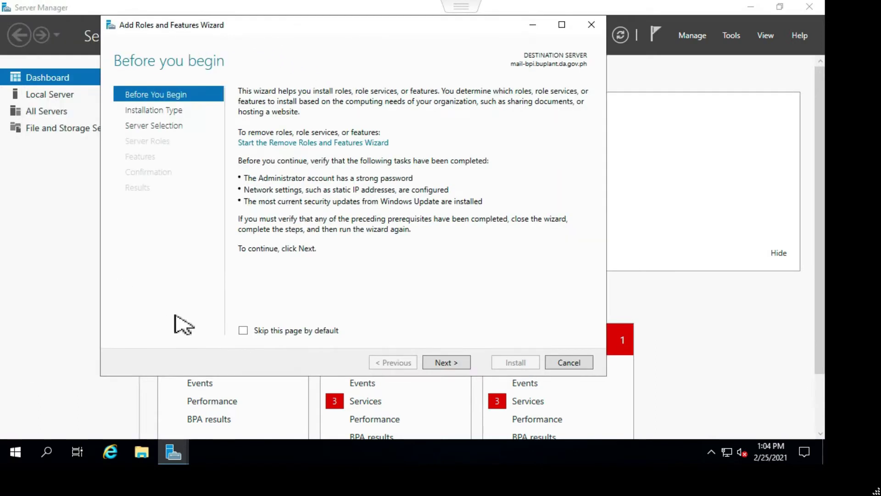
{"action": "left_click", "coordinate": [458, 363]}
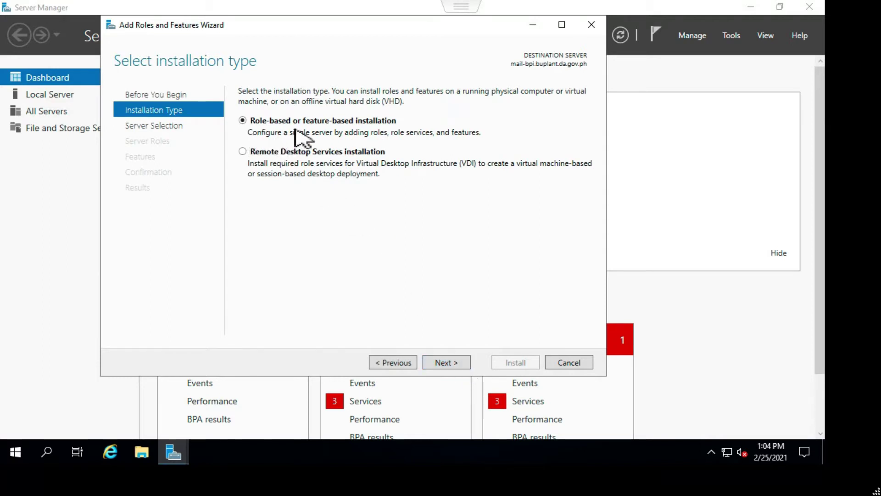
{"action": "left_click", "coordinate": [444, 364]}
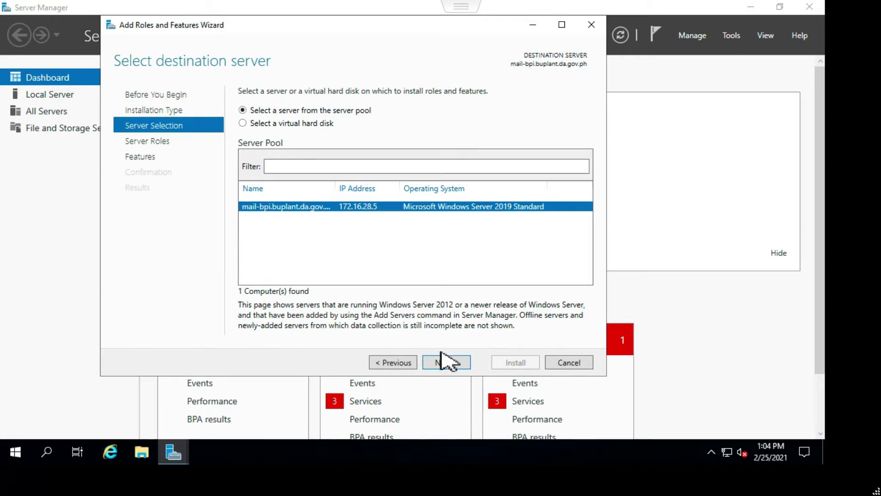
{"action": "left_click", "coordinate": [455, 366]}
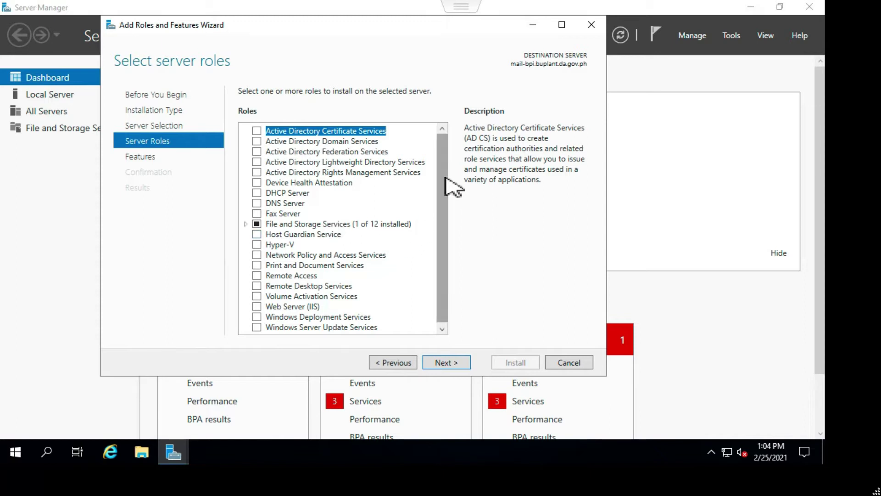
- Select the Web Server (IIS) role, including its required management tools, and continue to the feature selection
{"action": "left_click_drag", "start_coordinate": [444, 193], "coordinate": [438, 215]}
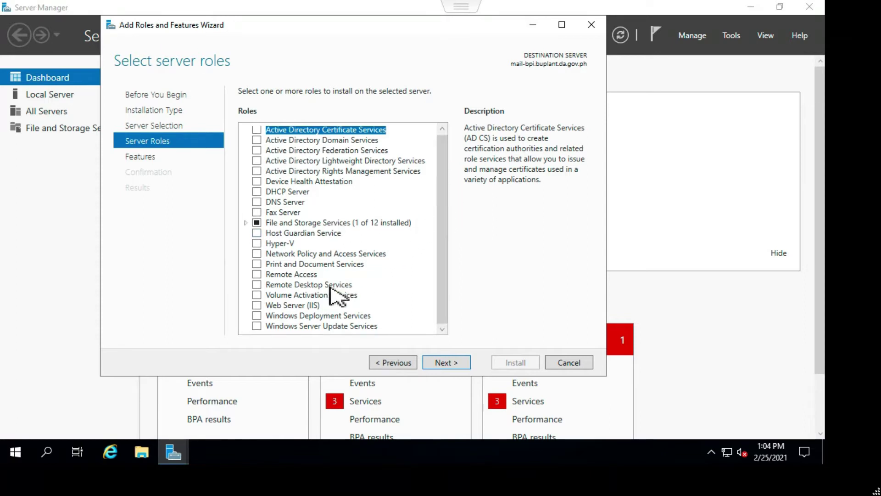
{"action": "left_click", "coordinate": [260, 305]}
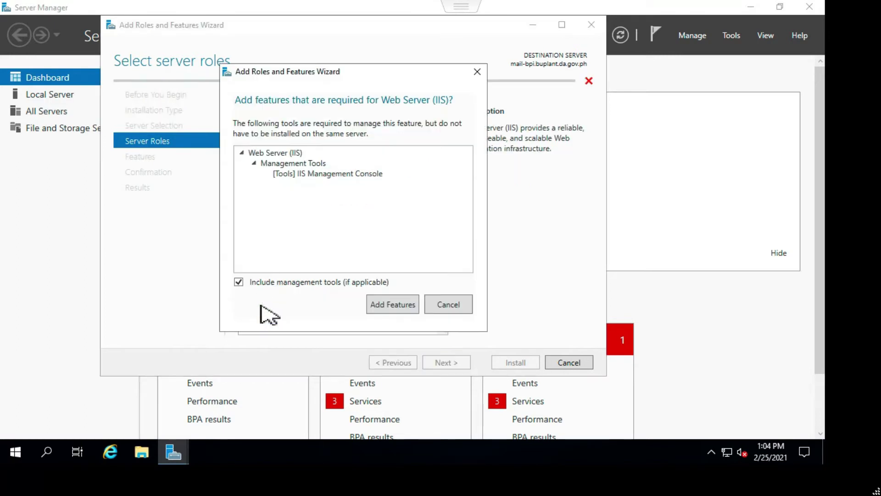
{"action": "left_click", "coordinate": [393, 305]}
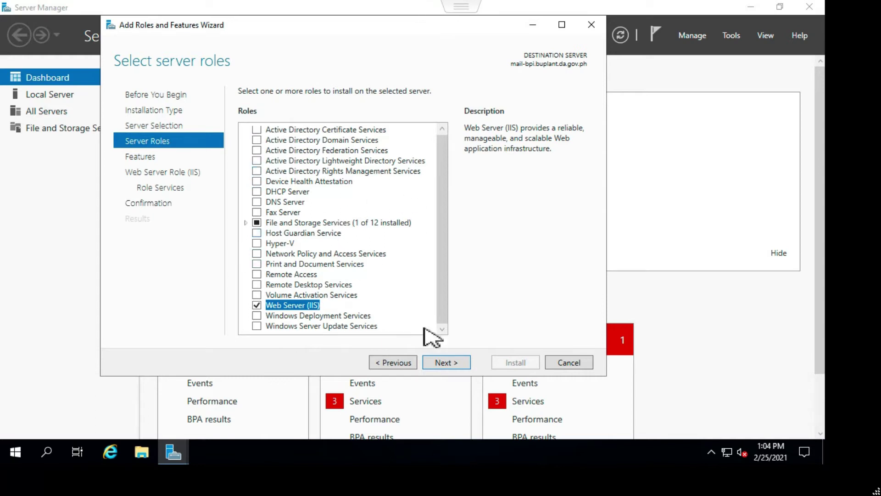
{"action": "left_click", "coordinate": [443, 362]}
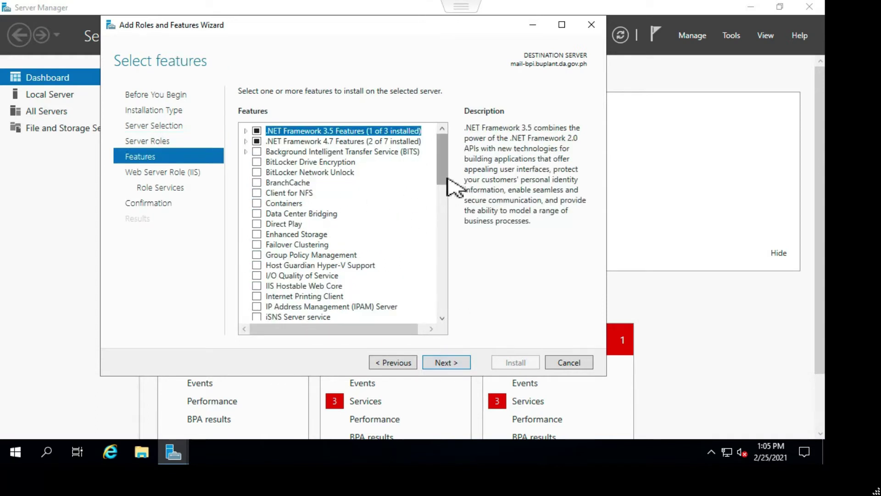
- Review the feature list without adding any, and continue past the Web Server Role (IIS) information to the role services
{"action": "mouse_move", "coordinate": [446, 170]}
{"action": "left_mouse_down"}
{"action": "mouse_move", "coordinate": [430, 270]}
{"action": "mouse_move", "coordinate": [444, 181]}
{"action": "left_mouse_up"}
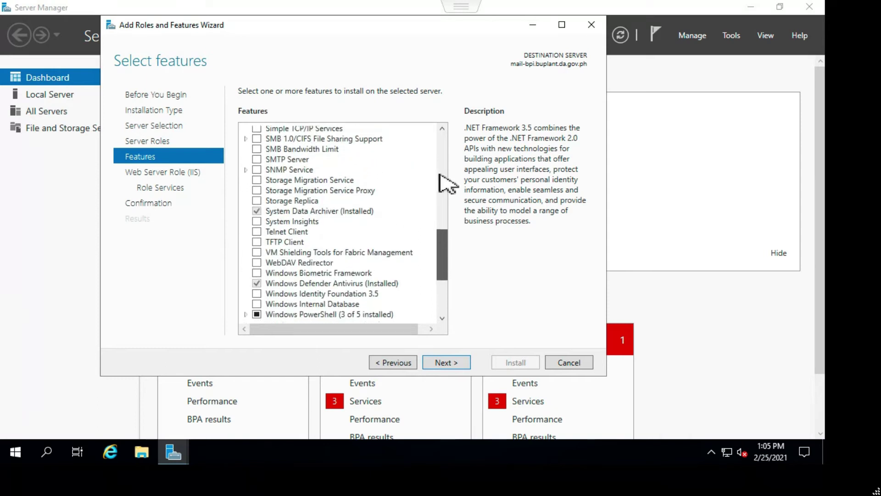
{"action": "left_click", "coordinate": [448, 362]}
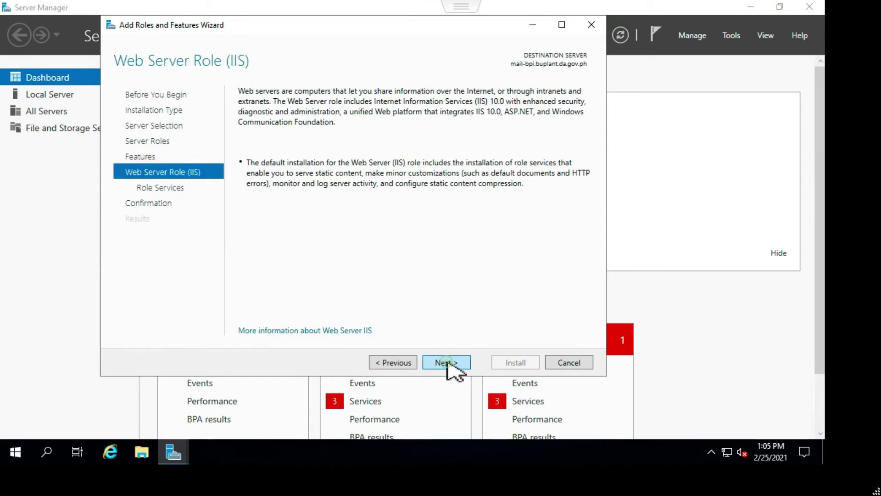
{"action": "left_click", "coordinate": [447, 362]}
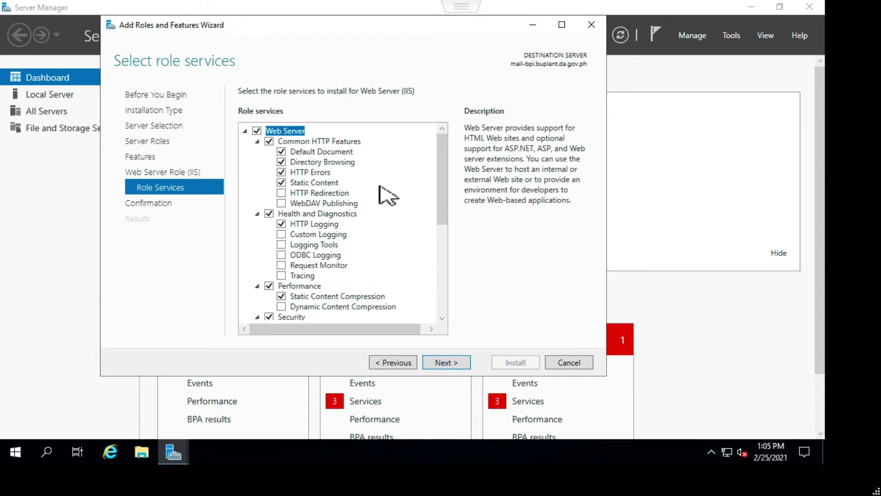
- Add HTTP Redirection to the Common HTTP Features role services
{"action": "left_click", "coordinate": [443, 156]}
{"action": "left_click_drag", "start_coordinate": [443, 159], "coordinate": [437, 168]}
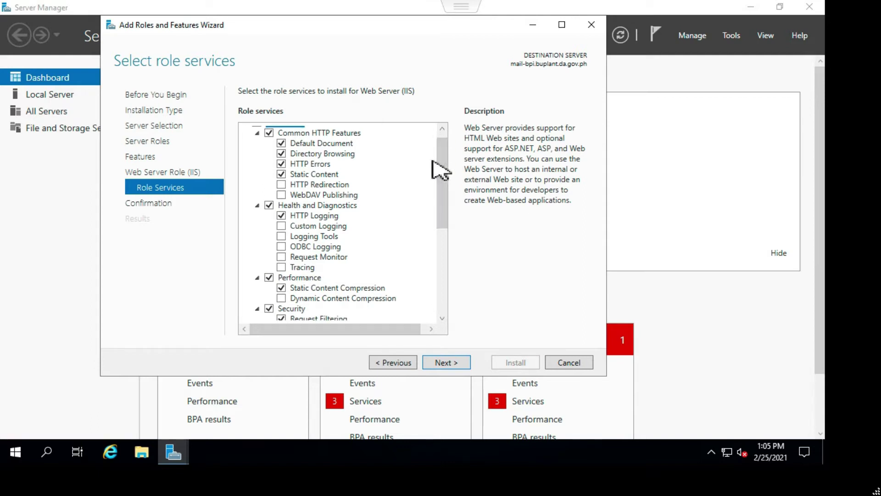
{"action": "left_click", "coordinate": [282, 184]}
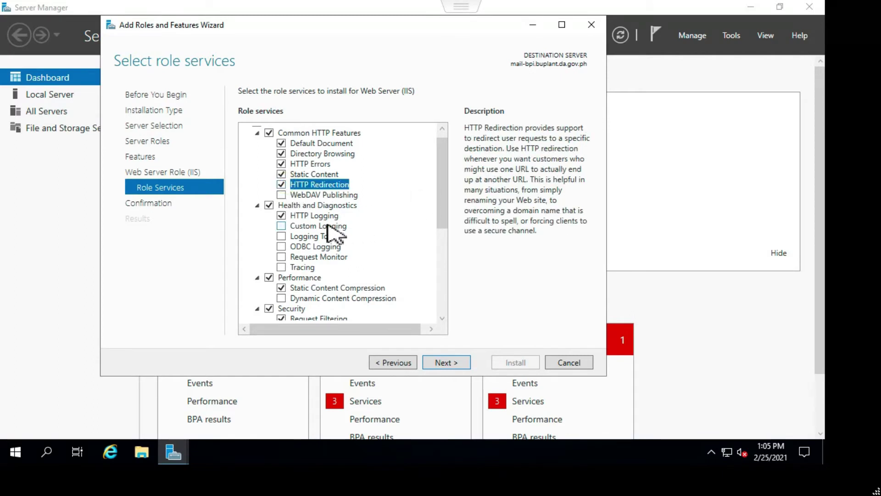
- Add Custom Logging and Logging Tools under Health and Diagnostics, and Dynamic Content Compression under Performance
{"action": "left_click", "coordinate": [281, 226]}
{"action": "left_click", "coordinate": [281, 236]}
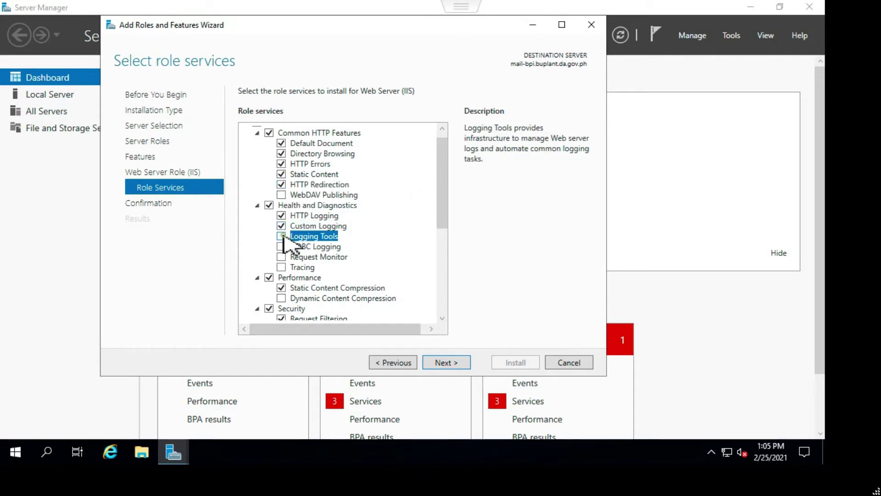
{"action": "left_click_drag", "start_coordinate": [445, 189], "coordinate": [431, 238]}
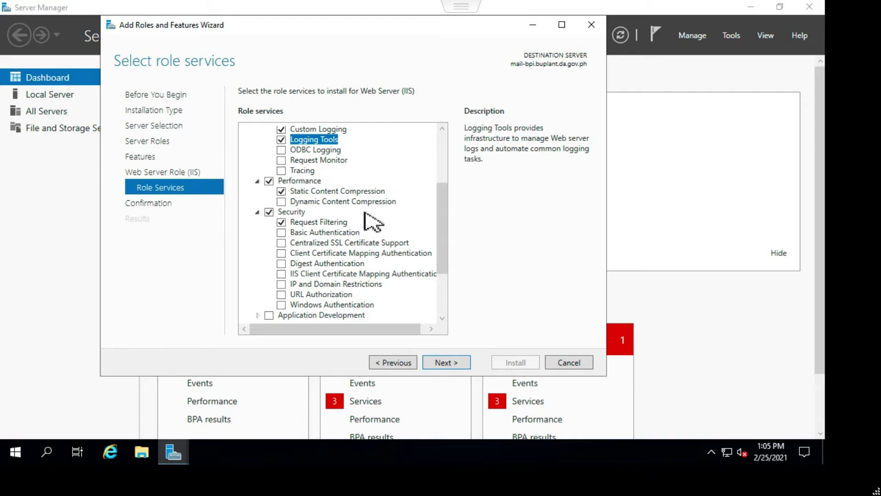
{"action": "left_click", "coordinate": [282, 202]}
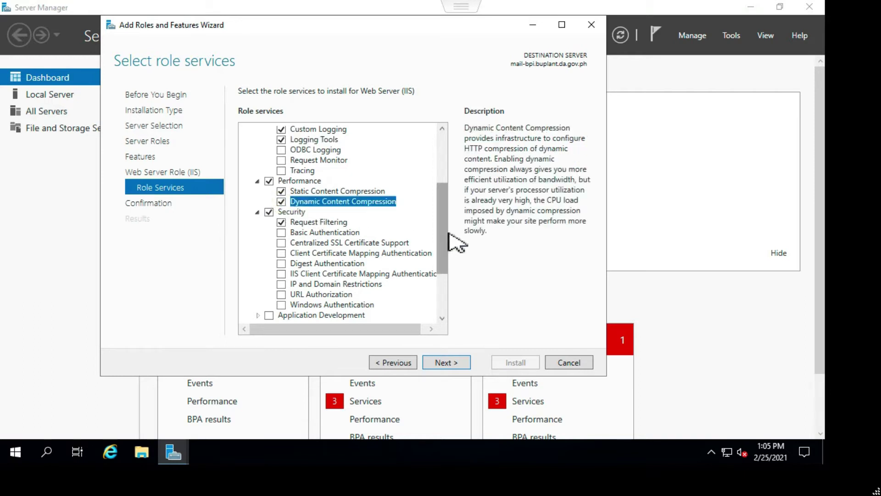
- Add Basic Authentication and Windows Authentication to the Security role services
{"action": "left_click_drag", "start_coordinate": [447, 198], "coordinate": [444, 208]}
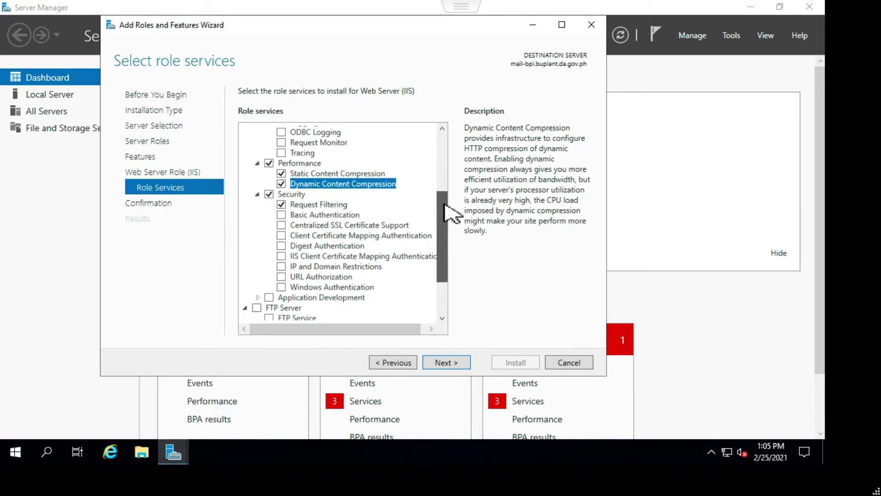
{"action": "left_click", "coordinate": [282, 215]}
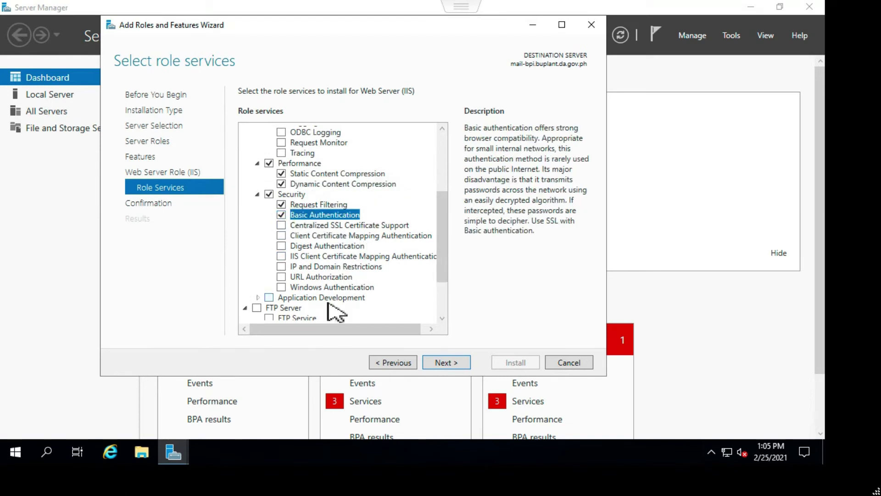
{"action": "left_click", "coordinate": [281, 287]}
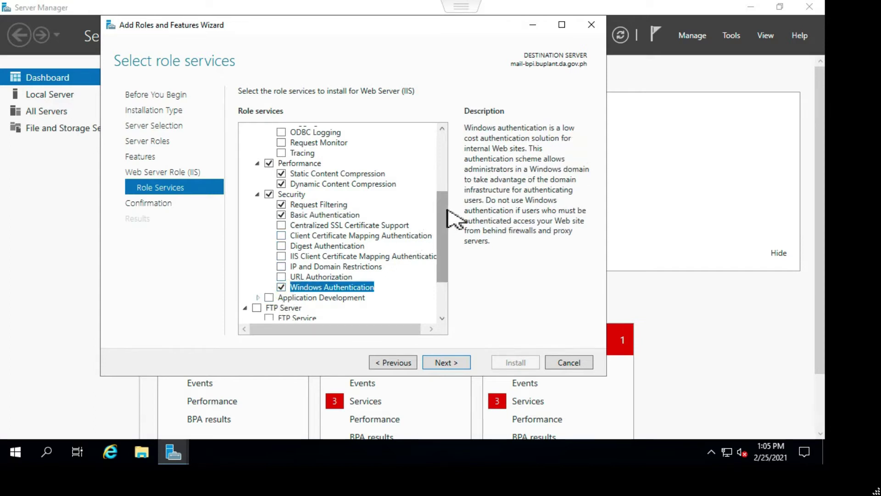
- Add CGI under Application Development and include the FTP Server with its FTP Service
{"action": "scroll", "coordinate": [445, 220], "scroll_direction": "down", "scroll_amount": 2}
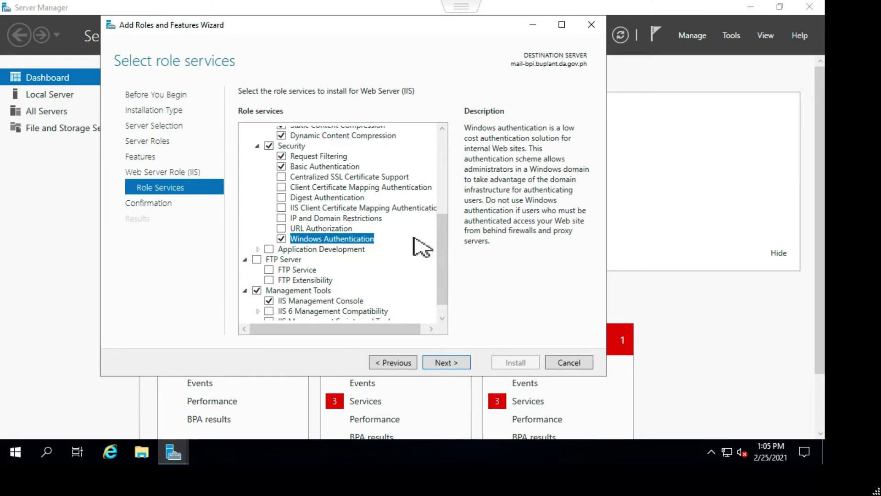
{"action": "left_click", "coordinate": [258, 249]}
{"action": "left_click_drag", "start_coordinate": [443, 228], "coordinate": [439, 252]}
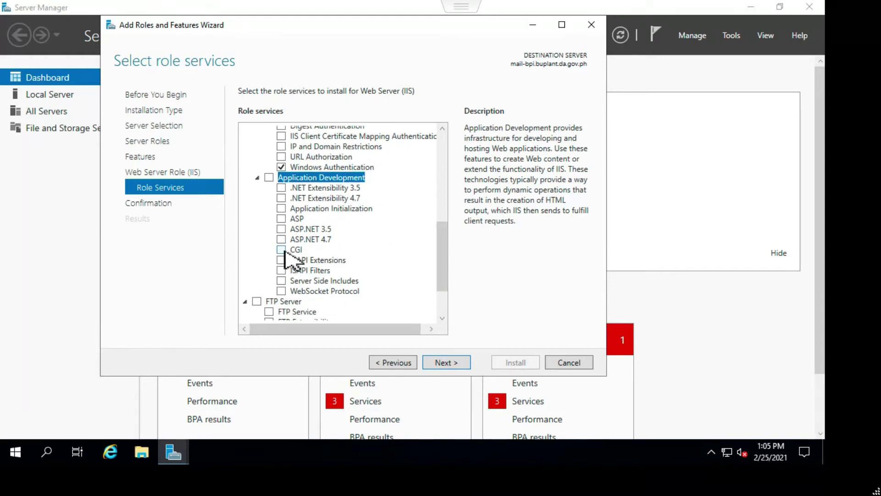
{"action": "left_click", "coordinate": [281, 250]}
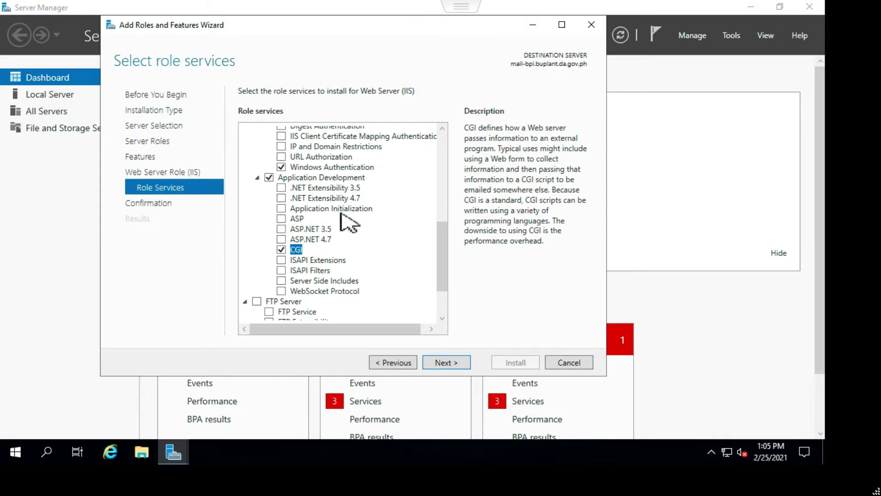
{"action": "left_click_drag", "start_coordinate": [438, 251], "coordinate": [442, 267]}
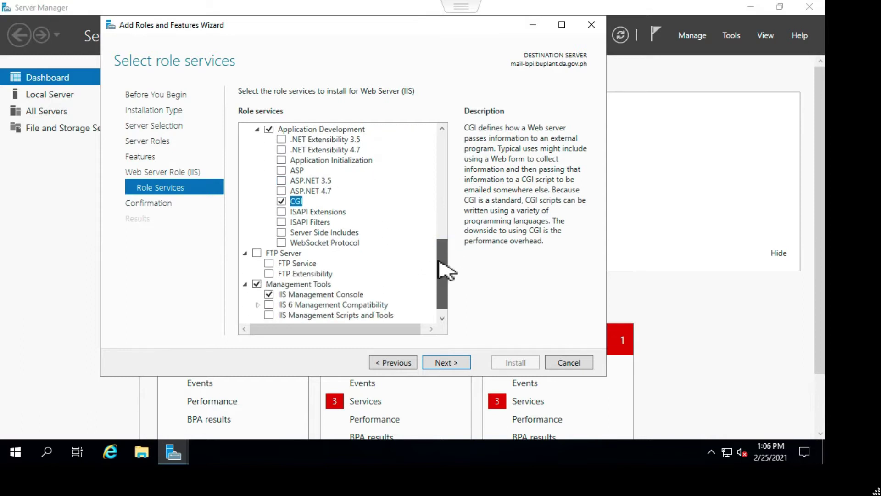
{"action": "left_click", "coordinate": [257, 253]}
{"action": "left_click_drag", "start_coordinate": [440, 264], "coordinate": [444, 300]}
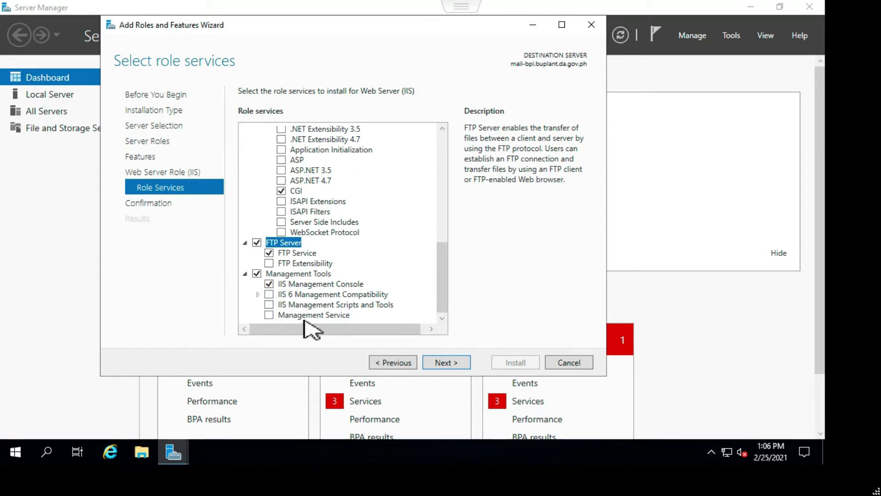
{"action": "left_click", "coordinate": [269, 315]}
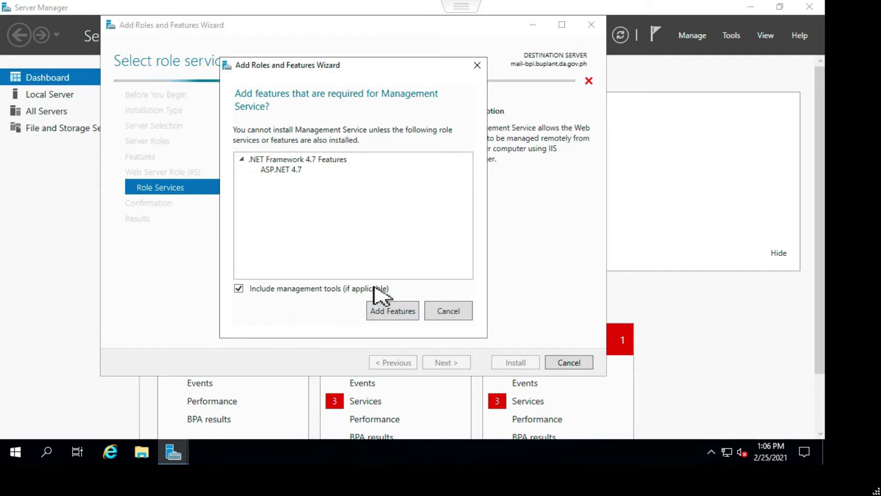
{"action": "left_click", "coordinate": [437, 316]}
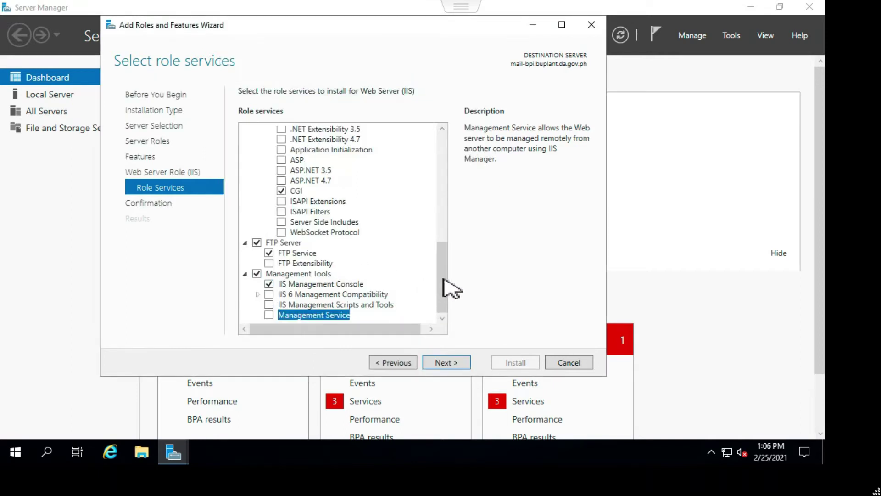
- Continue to the confirmation, install the selected IIS roles and services, and close the wizard once the installation ends
{"action": "left_click", "coordinate": [449, 366]}
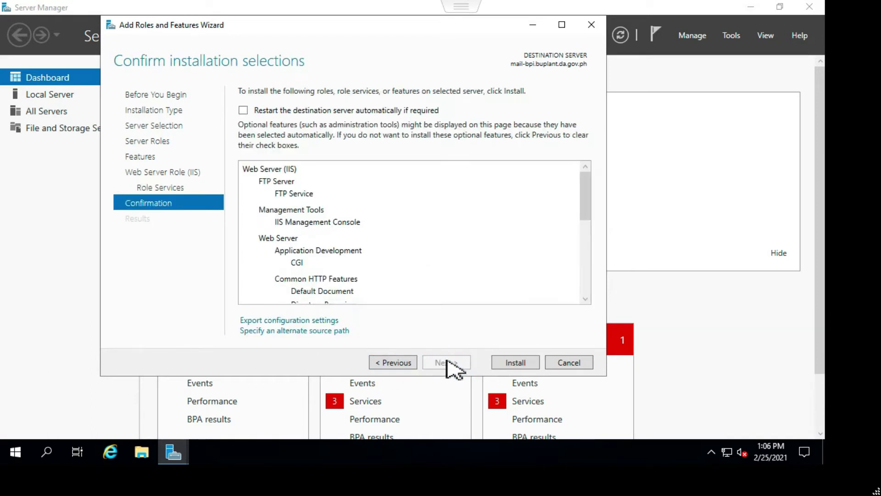
{"action": "left_click", "coordinate": [515, 362]}
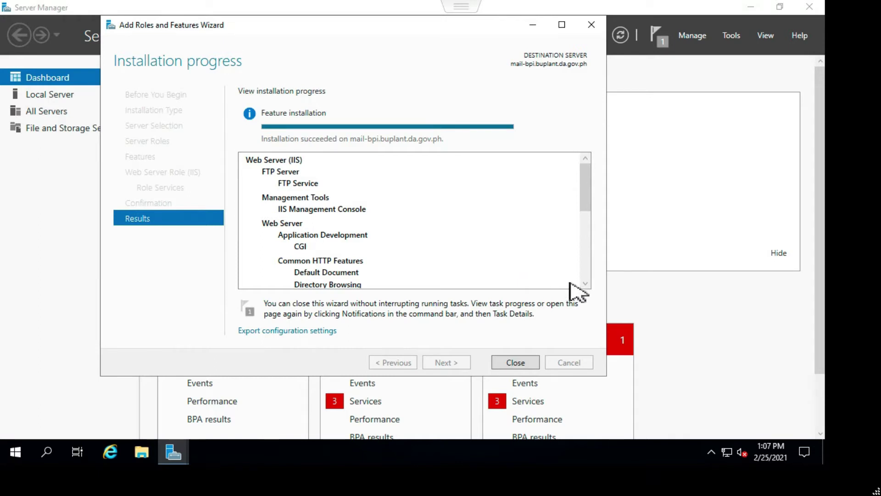
{"action": "left_click_drag", "start_coordinate": [464, 31], "coordinate": [505, 39]}
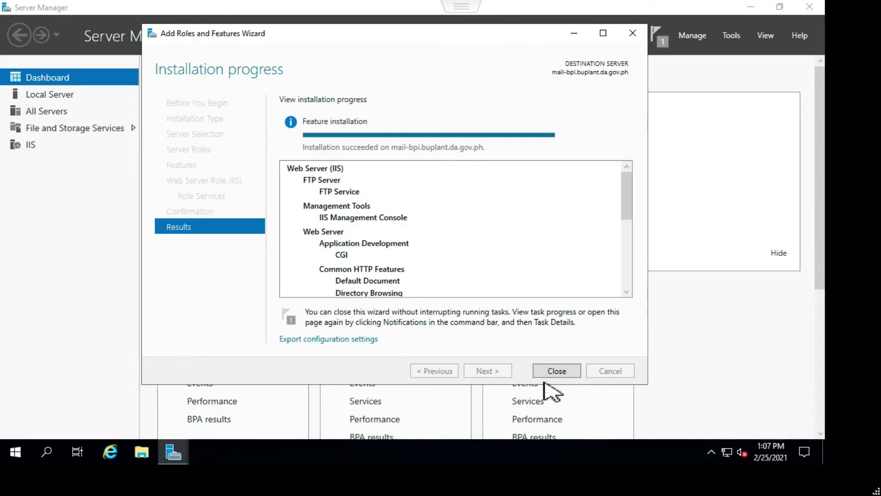
{"action": "left_click", "coordinate": [567, 373]}
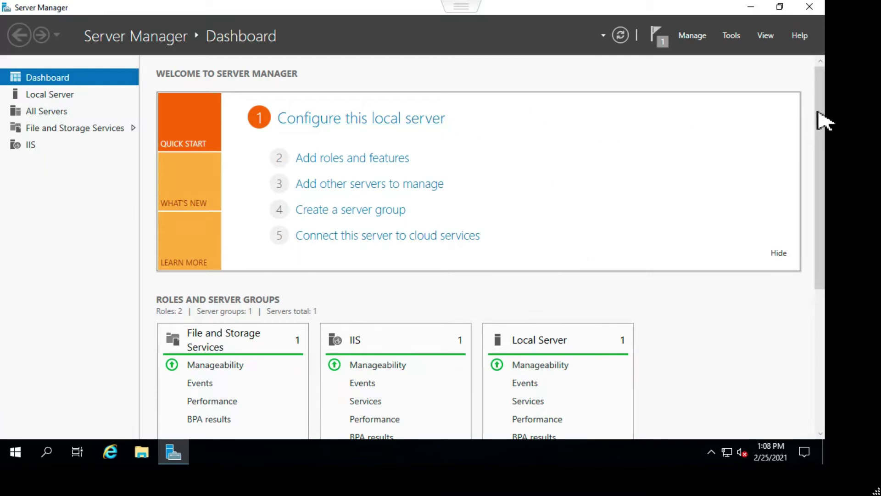
- Open the IIS server page and check where Internet Information Services (IIS) Manager can be launched for the listed server
{"action": "mouse_move", "coordinate": [822, 118]}
{"action": "left_mouse_down"}
{"action": "mouse_move", "coordinate": [821, 172]}
{"action": "mouse_move", "coordinate": [826, 98]}
{"action": "mouse_move", "coordinate": [835, 228]}
{"action": "mouse_move", "coordinate": [815, 110]}
{"action": "left_mouse_up"}
{"action": "left_click", "coordinate": [30, 146]}
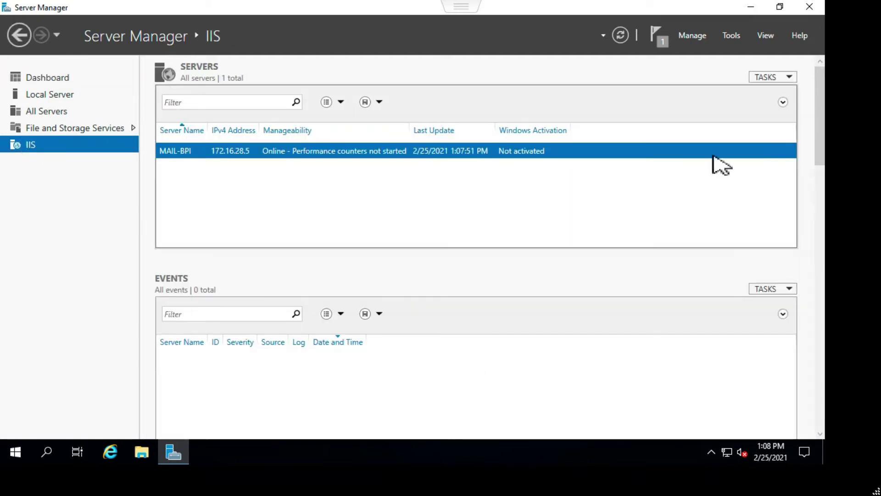
{"action": "left_click", "coordinate": [732, 36]}
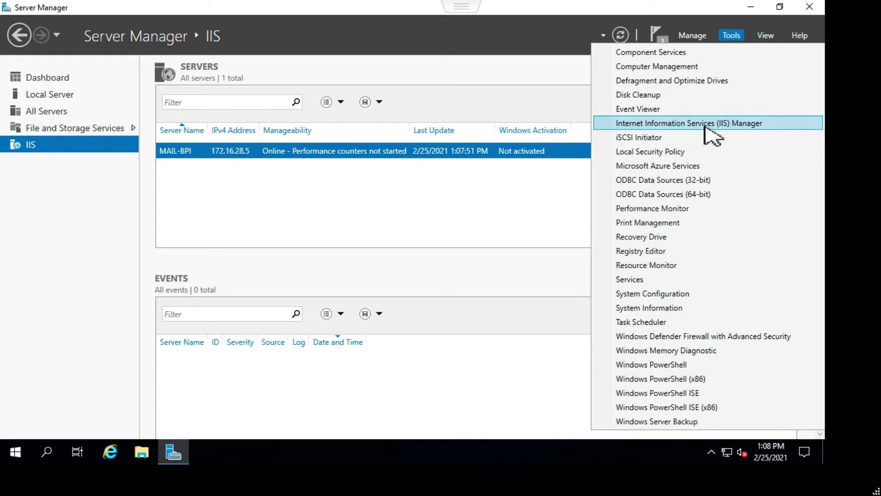
{"action": "left_click", "coordinate": [518, 185]}
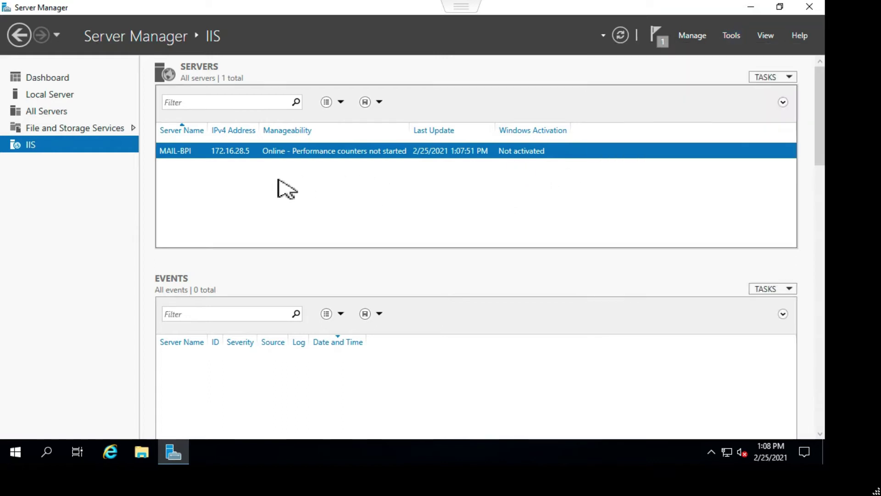
{"action": "right_click", "coordinate": [207, 154]}
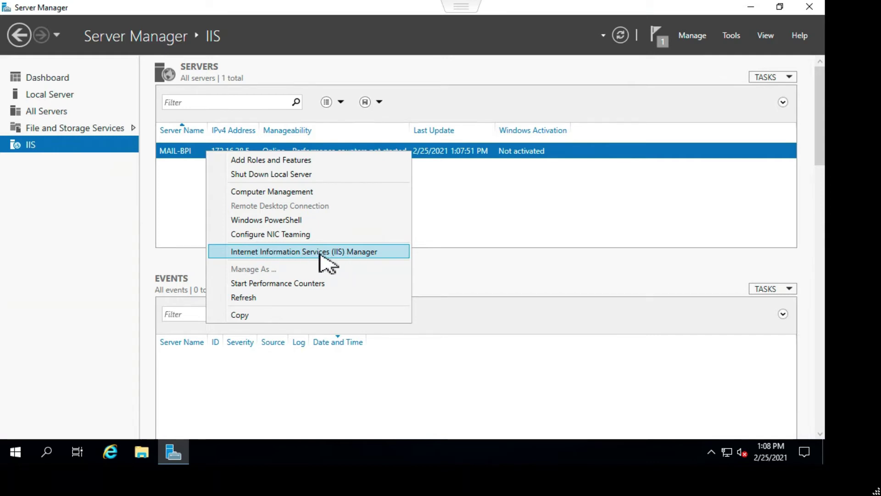
{"action": "left_click", "coordinate": [694, 190]}
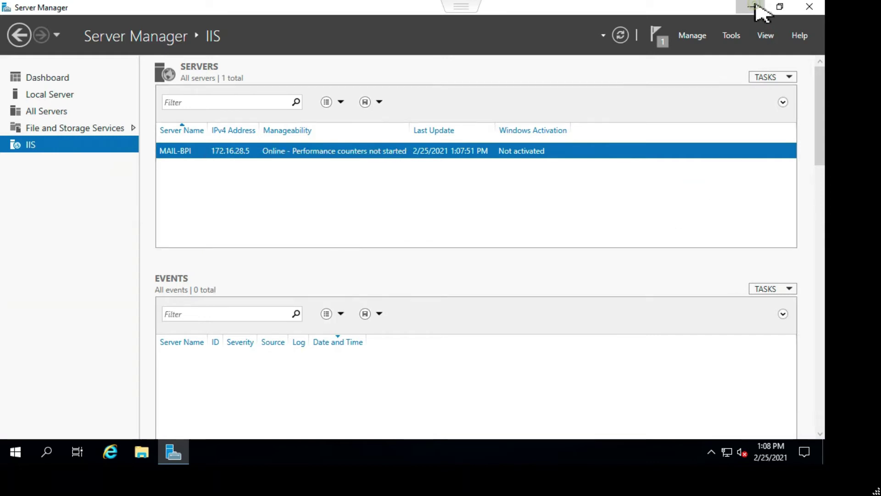
- Minimize Server Manager, search Windows for "iis" to open IIS Manager, and expand the local server and its Sites
{"action": "left_click", "coordinate": [757, 6]}
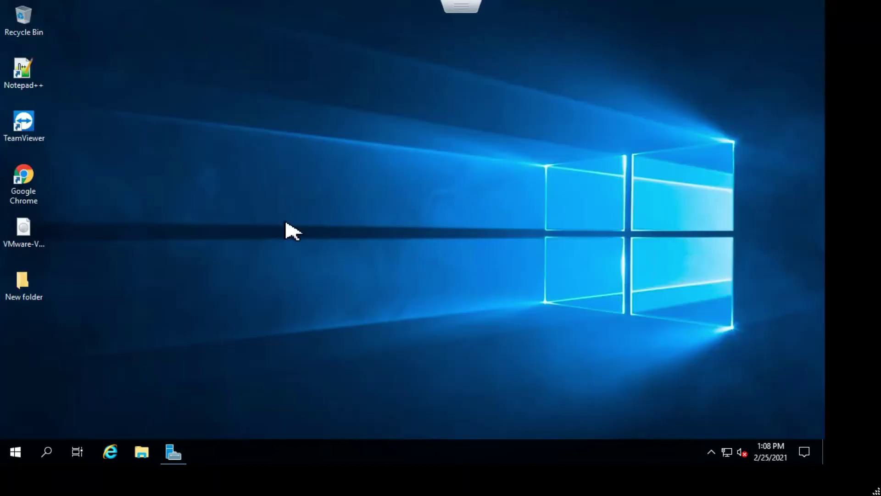
{"action": "left_click", "coordinate": [47, 452]}
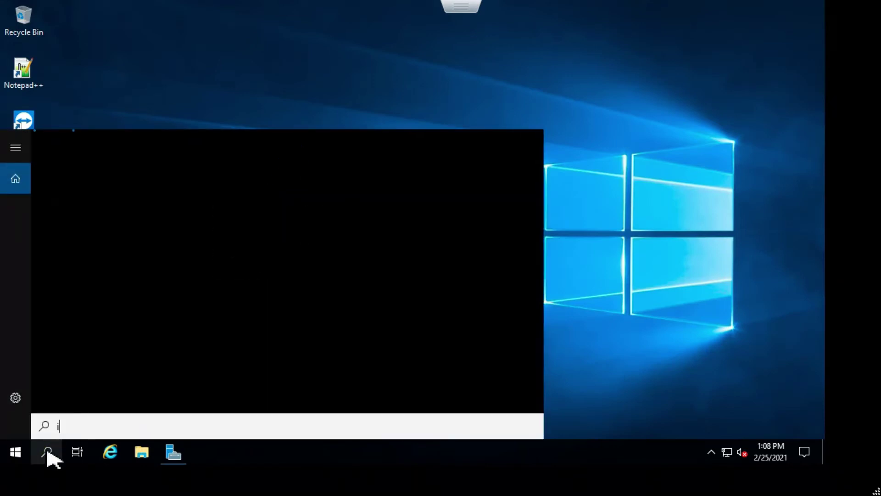
{"action": "type", "text": "iis"}
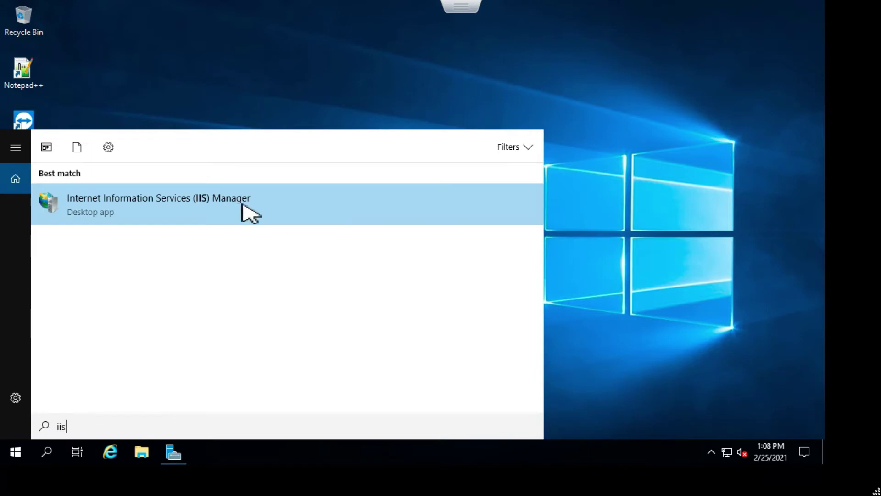
{"action": "left_click", "coordinate": [195, 210]}
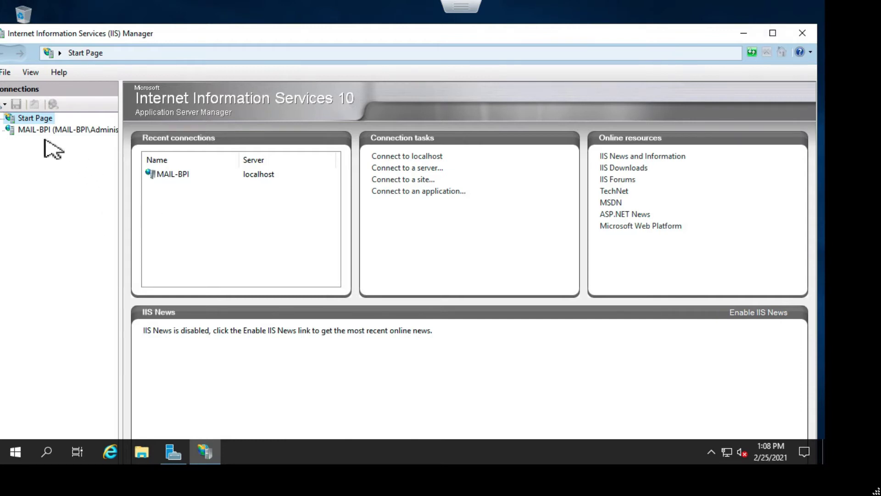
{"action": "left_click", "coordinate": [9, 129]}
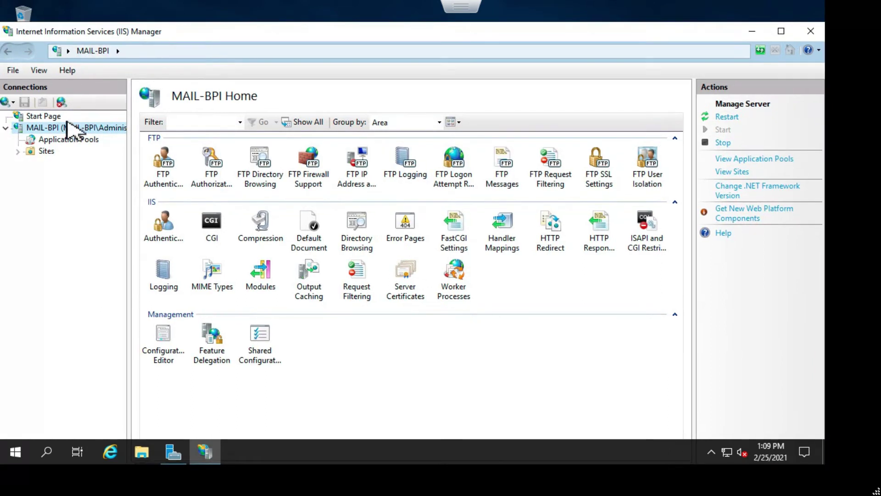
{"action": "left_click", "coordinate": [18, 151]}
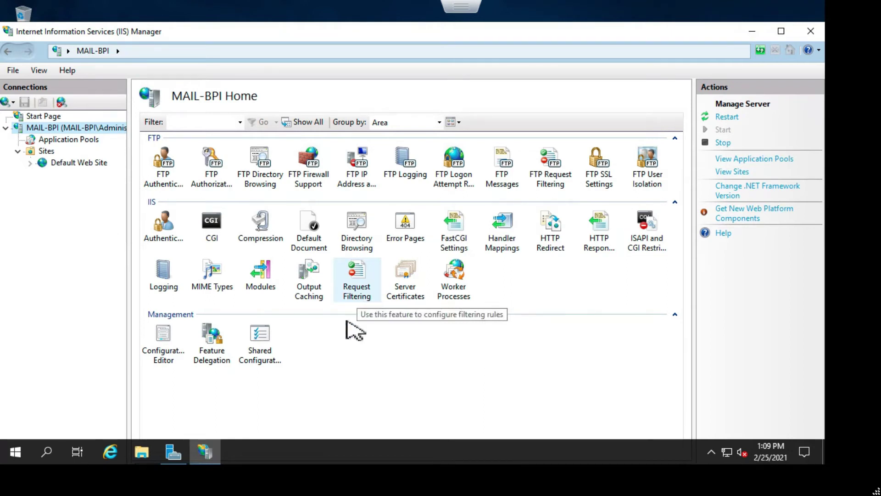
- Switch to Internet Explorer and load localhost to test the web server
{"action": "left_click", "coordinate": [107, 453]}
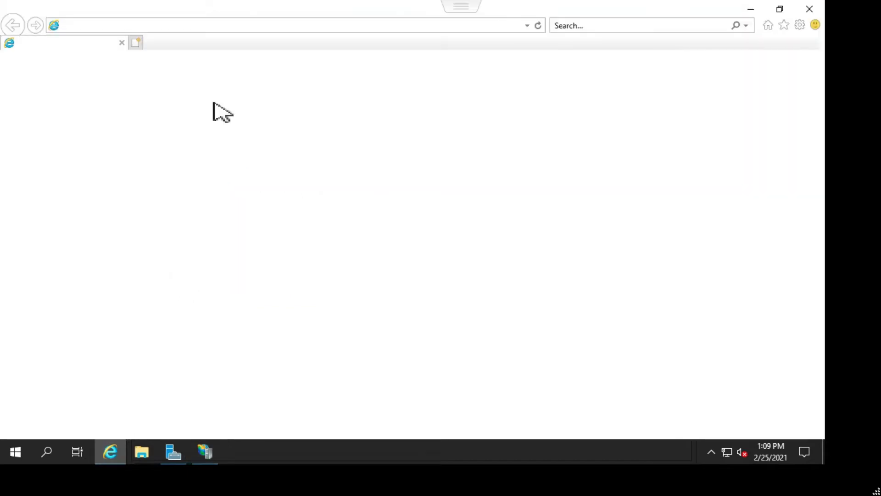
{"action": "left_click", "coordinate": [238, 28]}
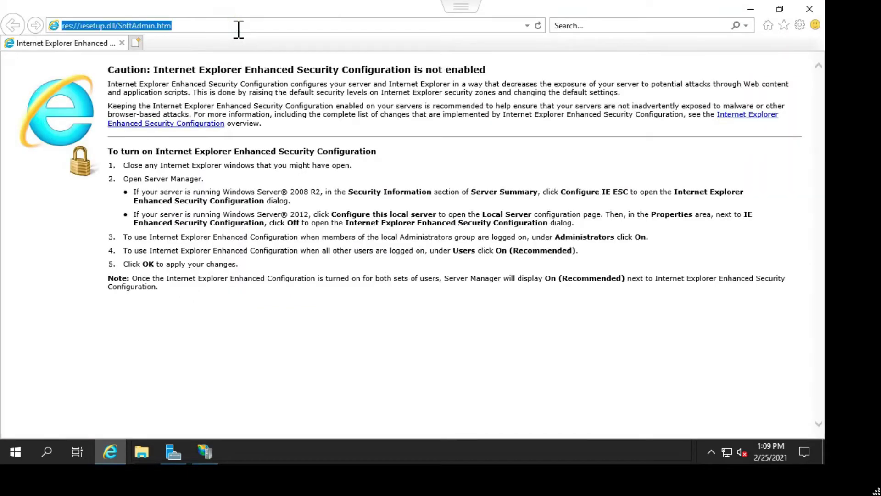
{"action": "type", "text": "localhost"}
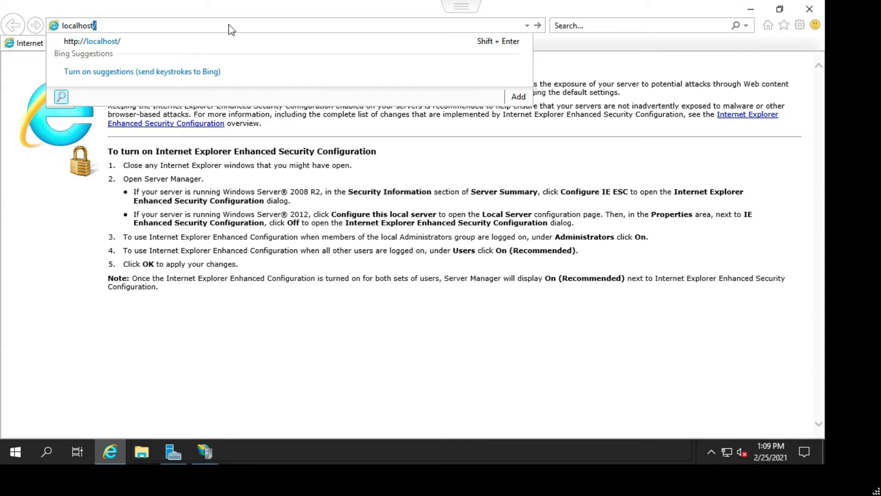
{"action": "key", "text": "Return"}
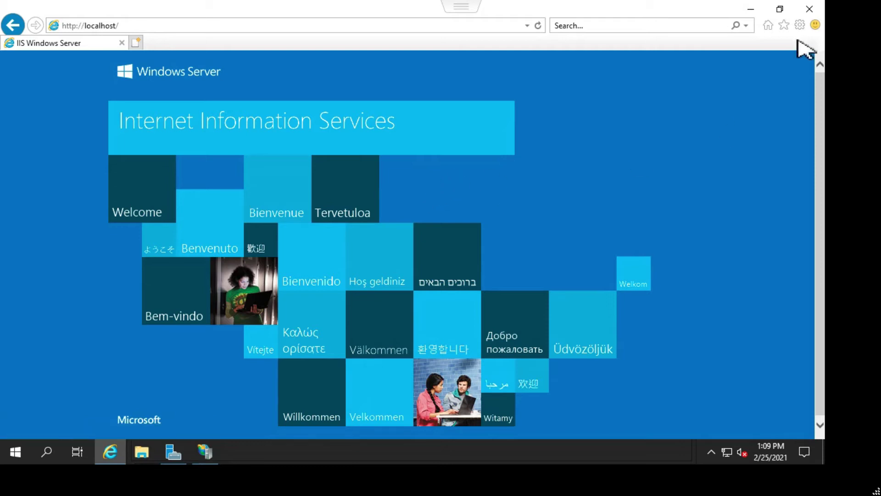
- Minimize the browser and IIS Manager, and open Local Disk (C:) in File Explorer
{"action": "left_click", "coordinate": [752, 10]}
{"action": "left_click", "coordinate": [751, 33]}
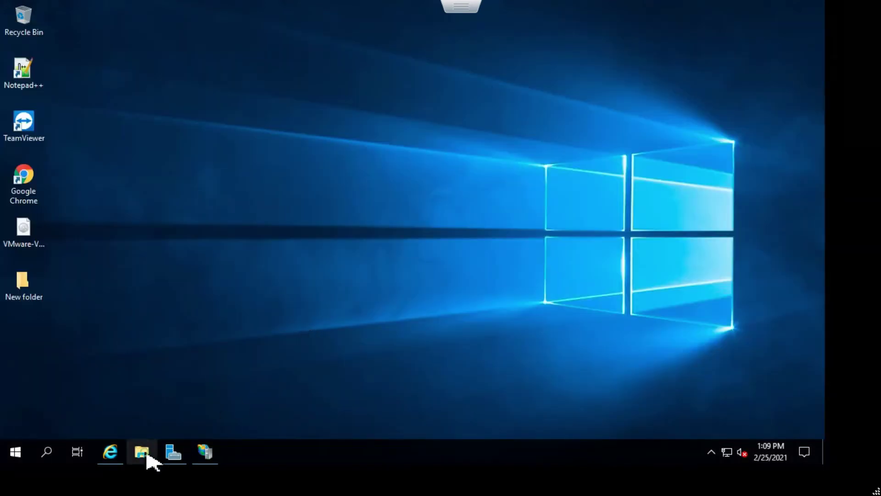
{"action": "left_click", "coordinate": [148, 455]}
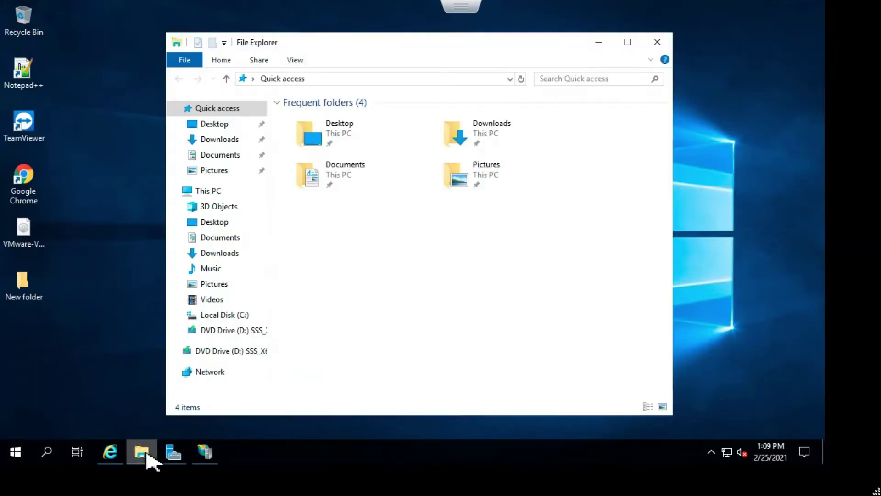
{"action": "left_click", "coordinate": [234, 317]}
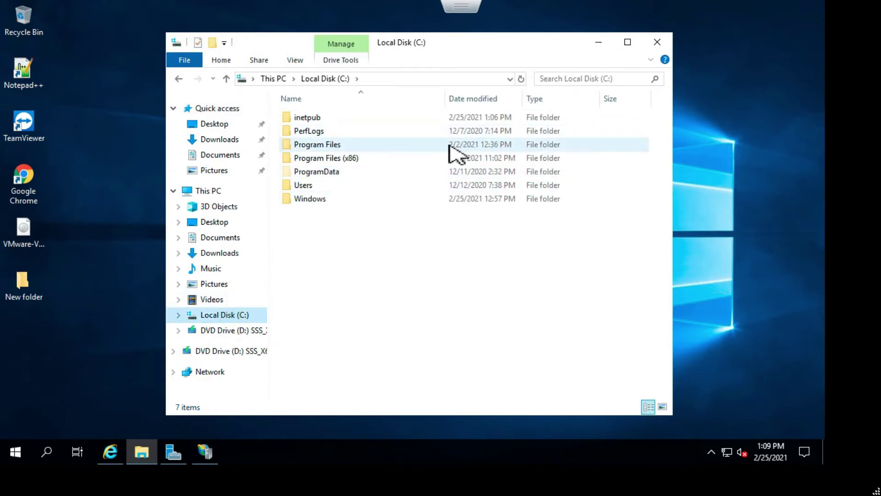
- Open the inetpub\wwwroot folder on Local Disk (C:) and delete iisstart.htm and iisstart.png
{"action": "left_click", "coordinate": [315, 120]}
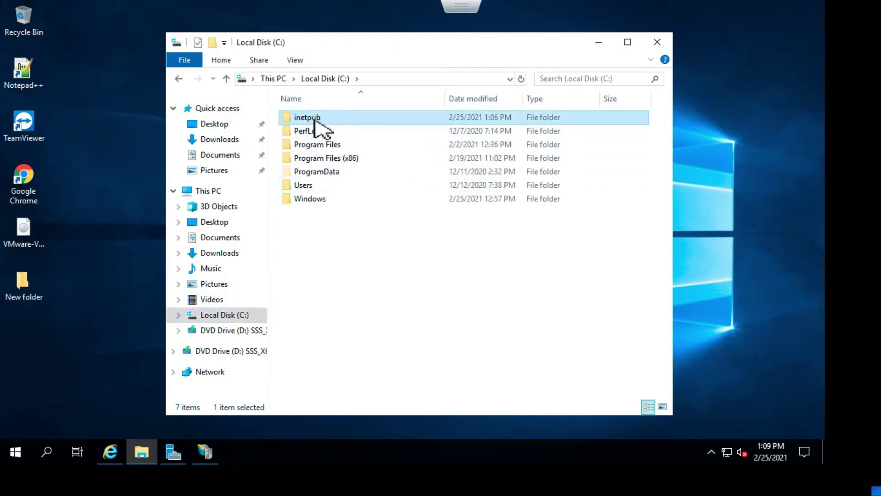
{"action": "double_click", "coordinate": [314, 120]}
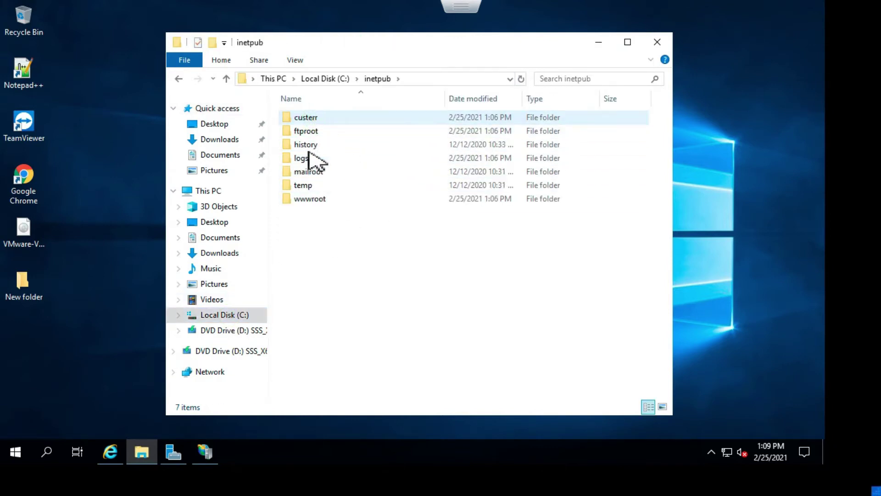
{"action": "double_click", "coordinate": [314, 201]}
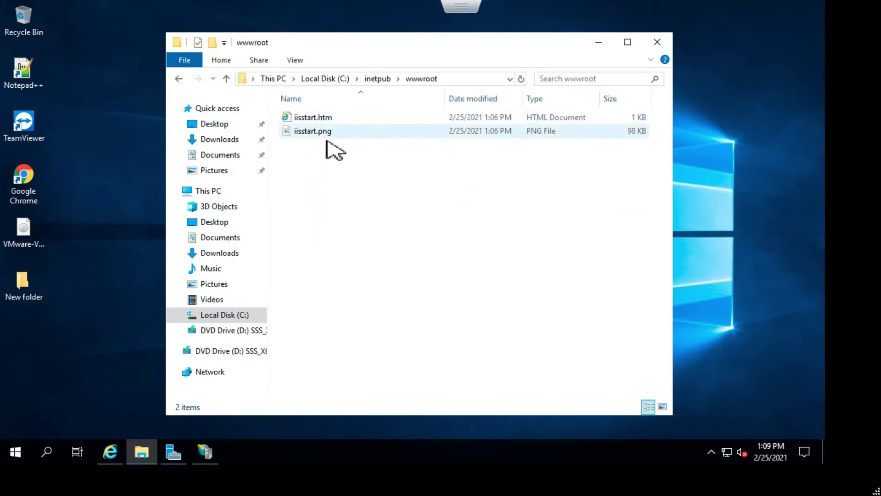
{"action": "left_click_drag", "start_coordinate": [433, 156], "coordinate": [302, 119]}
{"action": "right_click", "coordinate": [305, 118]}
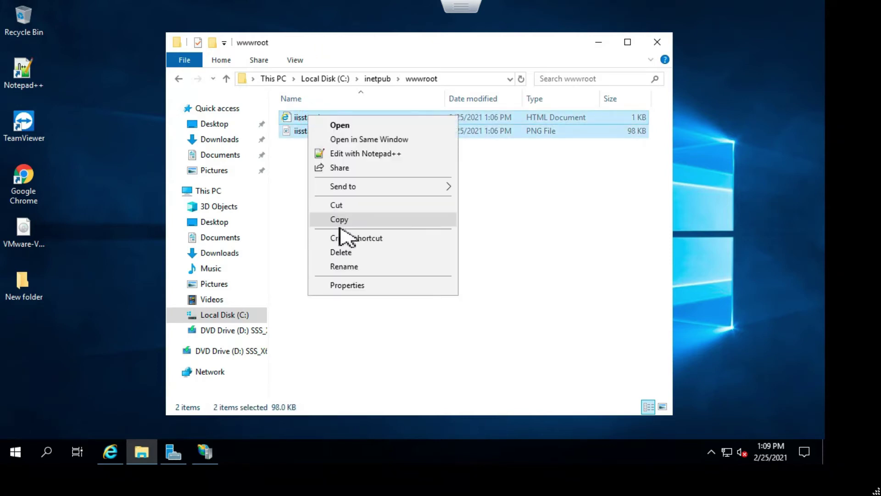
{"action": "left_click", "coordinate": [342, 252]}
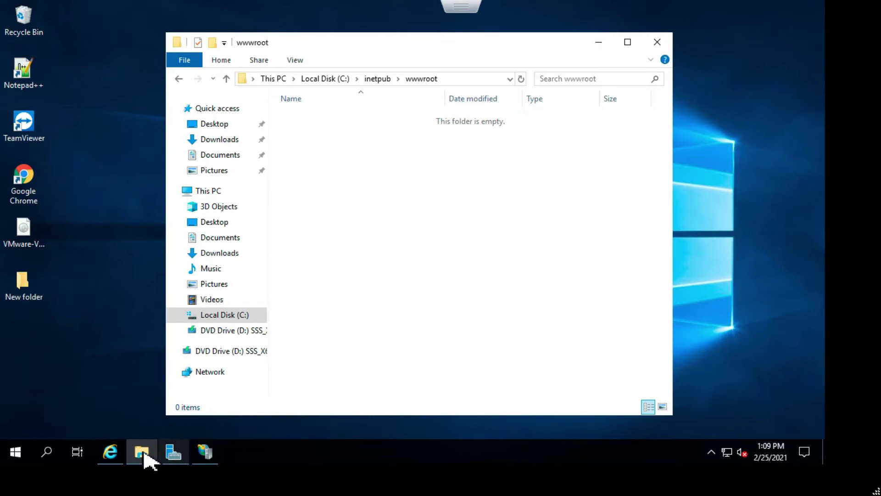
- Switch to Internet Explorer, load localhost again to test the emptied web root, and minimize the browser
{"action": "left_click", "coordinate": [110, 452]}
{"action": "left_click", "coordinate": [271, 26]}
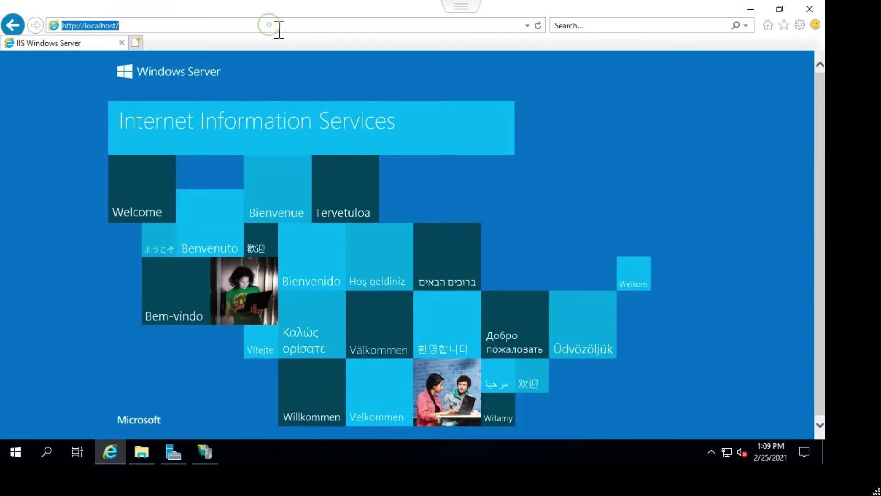
{"action": "key", "text": "Return"}
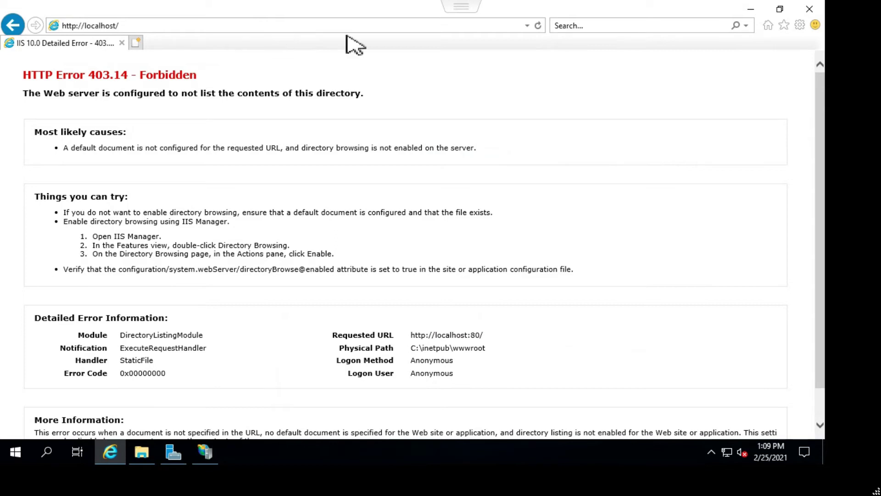
{"action": "left_click", "coordinate": [760, 13]}
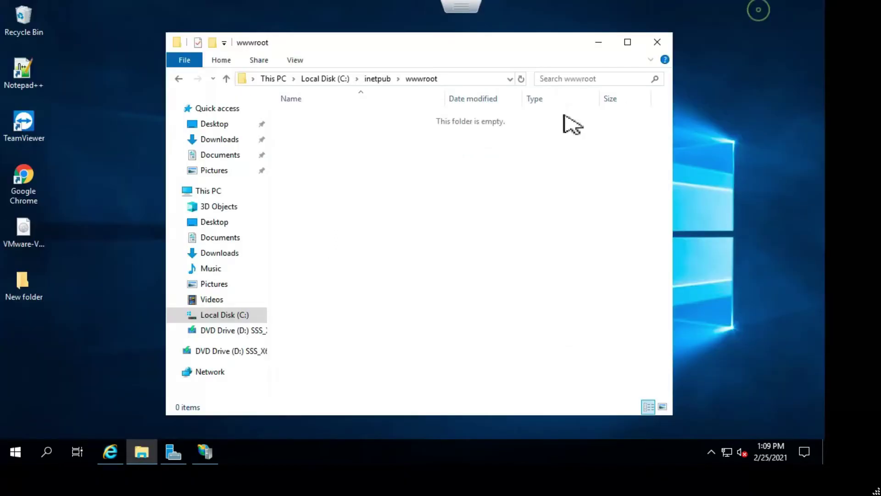
- Minimize the wwwroot window, bring up IIS Manager to view the server home page, and minimize it
{"action": "left_click", "coordinate": [626, 41]}
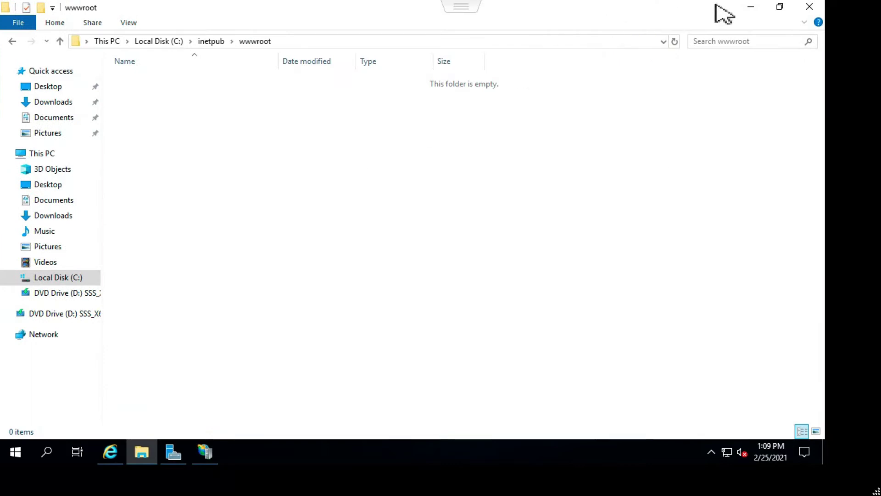
{"action": "left_click", "coordinate": [752, 7]}
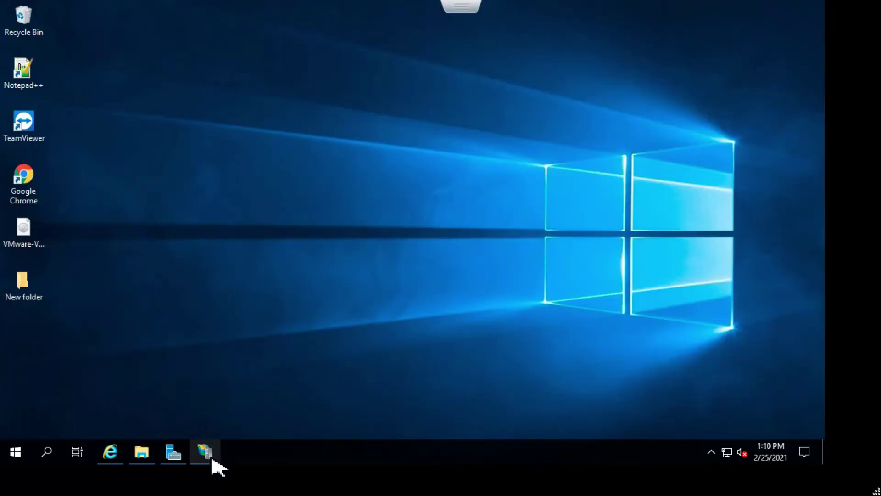
{"action": "mouse_move", "coordinate": [212, 459]}
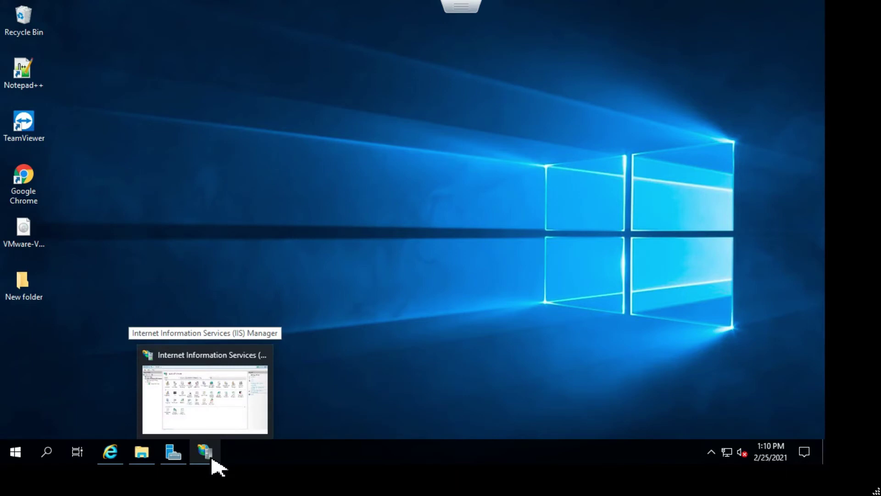
{"action": "left_click", "coordinate": [206, 450]}
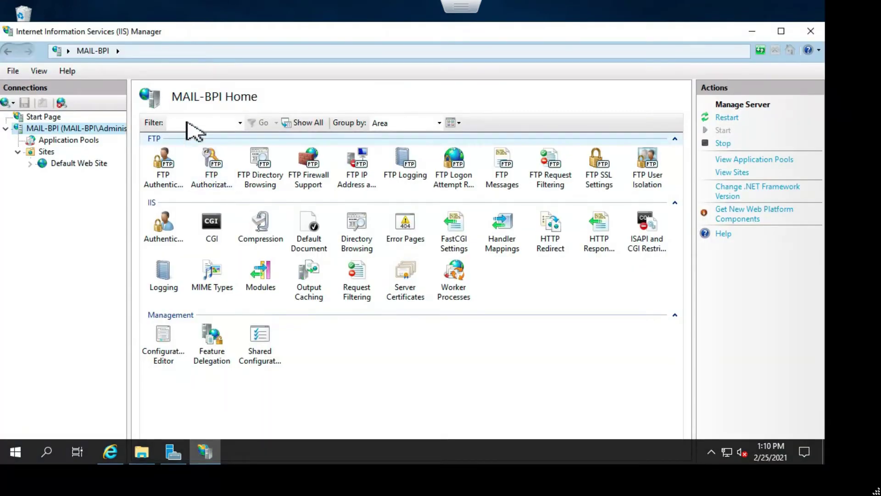
{"action": "left_click", "coordinate": [754, 32]}
{"action": "right_click", "coordinate": [262, 147]}
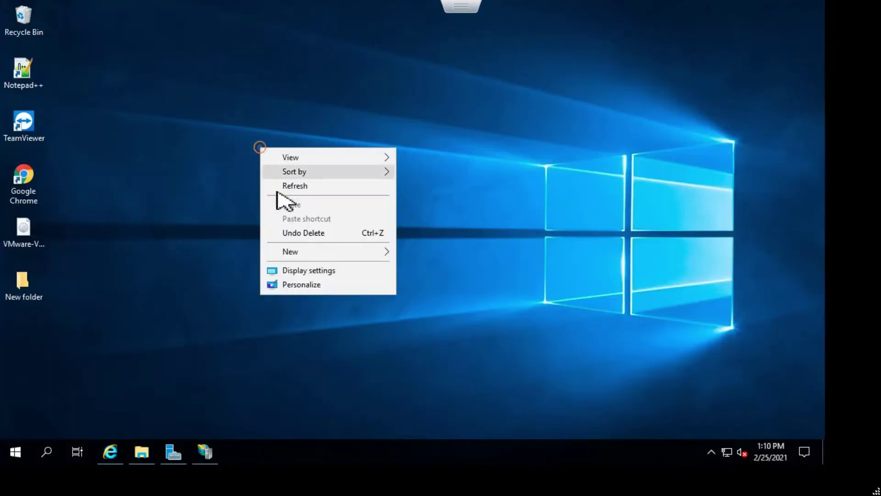
{"action": "left_click", "coordinate": [290, 186]}
{"action": "right_click", "coordinate": [215, 152]}
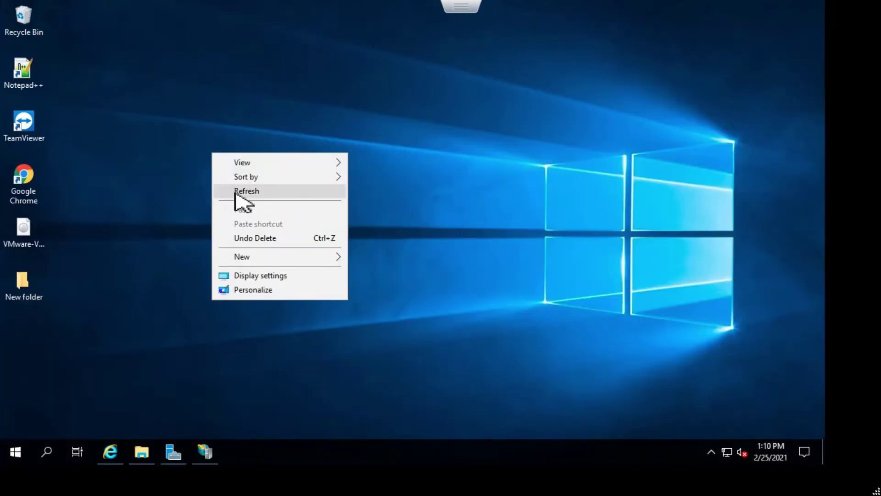
{"action": "left_click", "coordinate": [235, 192]}
{"action": "right_click", "coordinate": [184, 151]}
{"action": "left_click", "coordinate": [212, 187]}
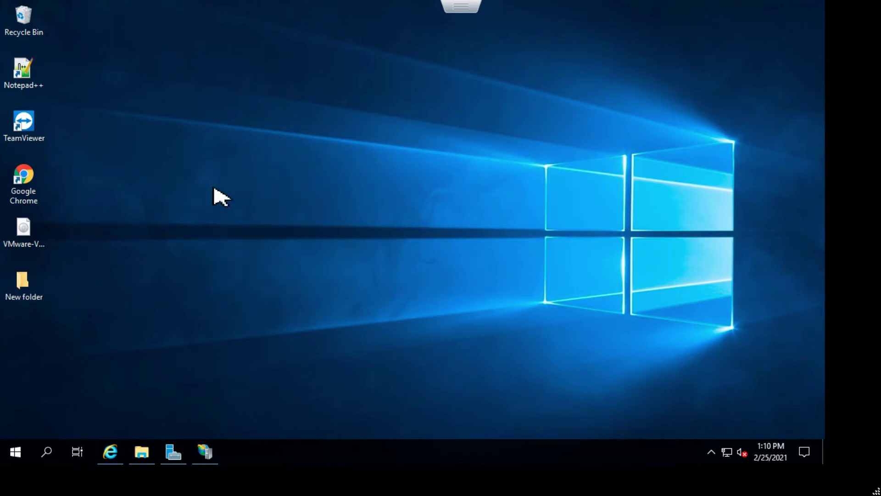
- Open New folder from the desktop, go to Downloads, and copy npp.7.Installer.exe and php-8.0.2-nts-Win32-vs16-x64.zip
{"action": "double_click", "coordinate": [28, 292]}
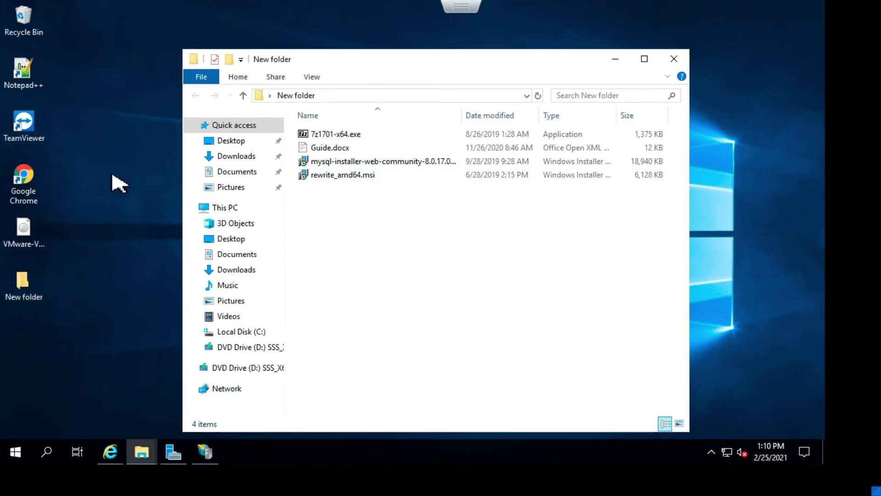
{"action": "left_click", "coordinate": [248, 158]}
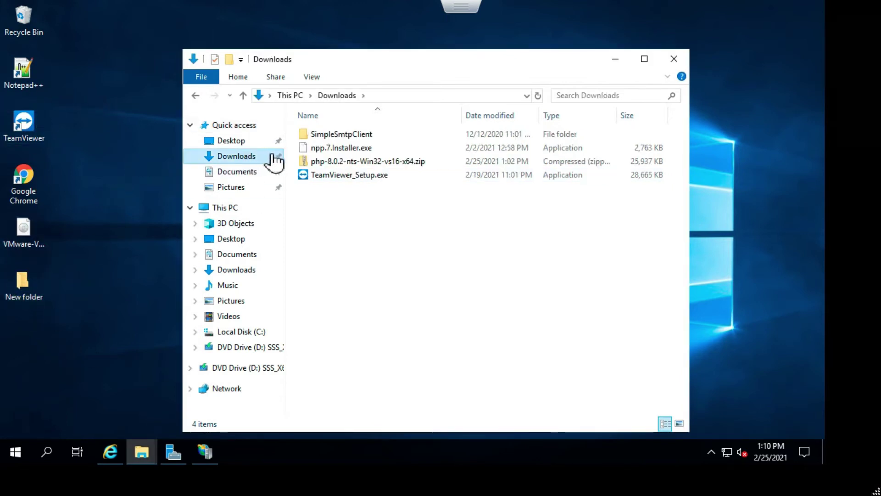
{"action": "left_click", "coordinate": [349, 162]}
{"action": "right_click", "coordinate": [344, 160]}
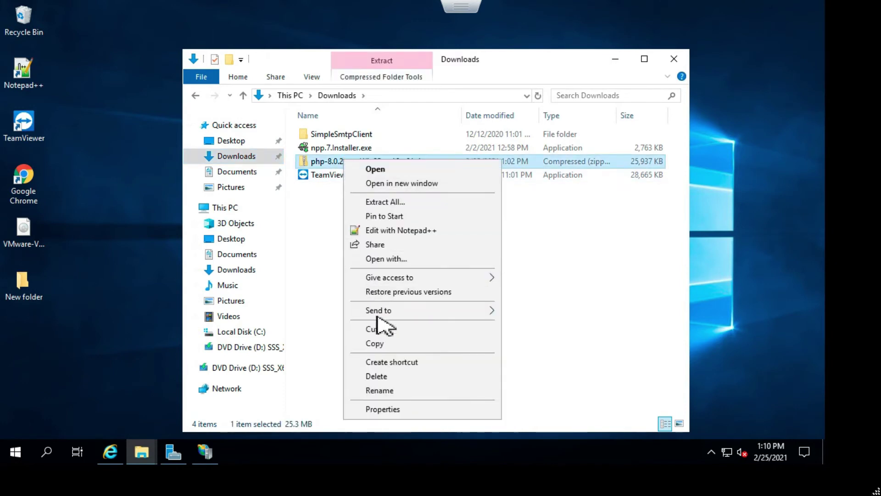
{"action": "left_click", "coordinate": [334, 150]}
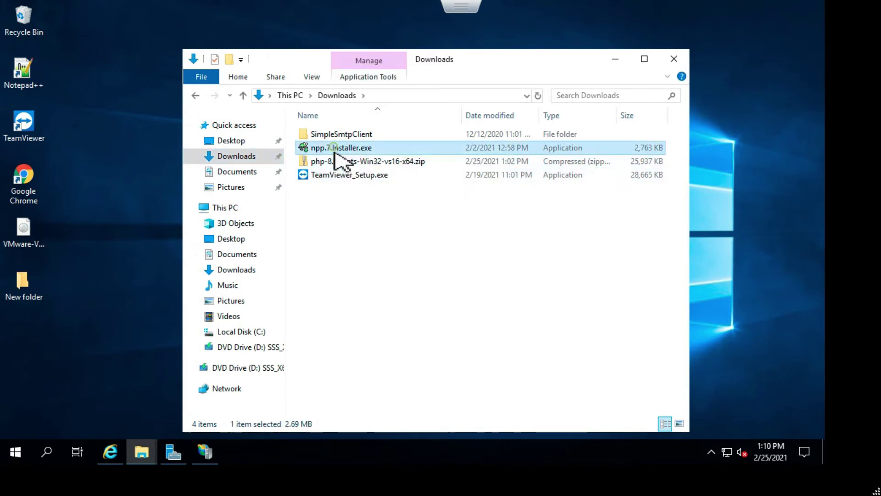
{"action": "left_click", "coordinate": [333, 161], "text": "ctrl"}
{"action": "right_click", "coordinate": [332, 162]}
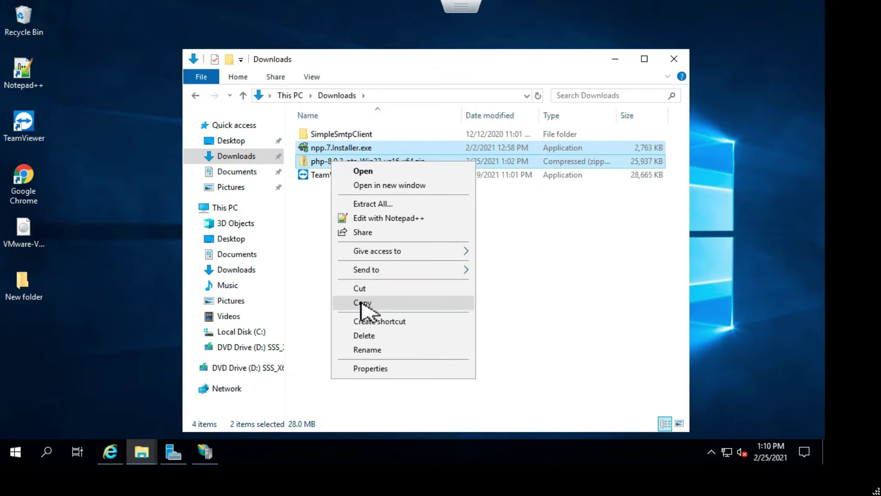
{"action": "left_click", "coordinate": [362, 302]}
- Paste the two copied files into the desktop's New folder, move its window aside, and close the Downloads window
{"action": "double_click", "coordinate": [26, 294]}
{"action": "right_click", "coordinate": [354, 170]}
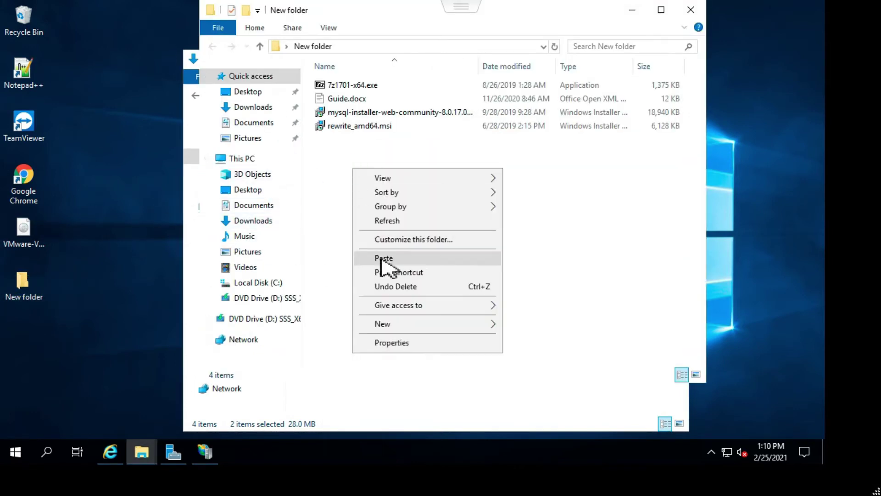
{"action": "left_click", "coordinate": [384, 259]}
{"action": "left_click_drag", "start_coordinate": [523, 11], "coordinate": [649, 15]}
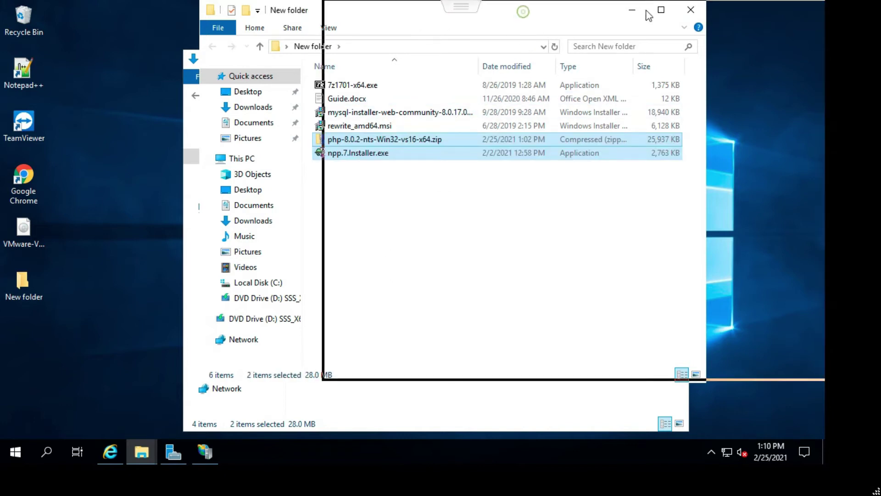
{"action": "left_click", "coordinate": [321, 73]}
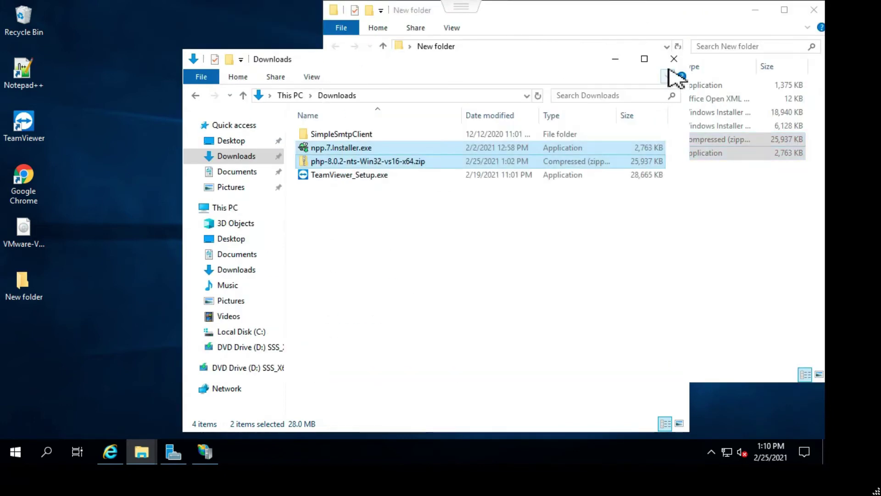
{"action": "left_click", "coordinate": [673, 61]}
{"action": "left_click", "coordinate": [512, 227]}
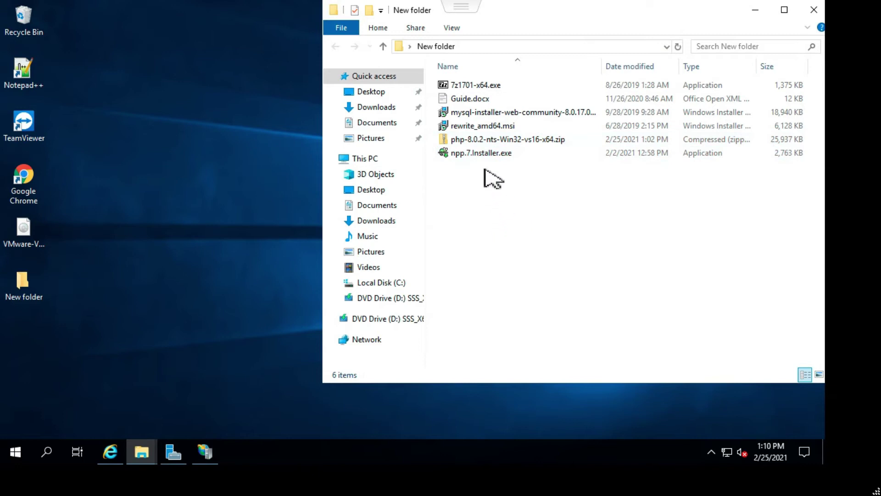
- Copy php-8.0.2-nts-Win32-vs16-x64.zip from New folder into the root of Local Disk (C:)
{"action": "right_click", "coordinate": [482, 140]}
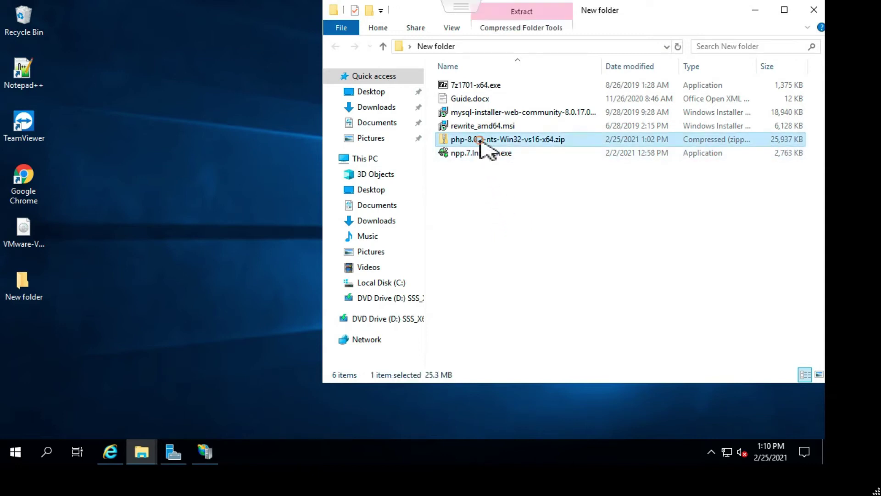
{"action": "left_click", "coordinate": [508, 324]}
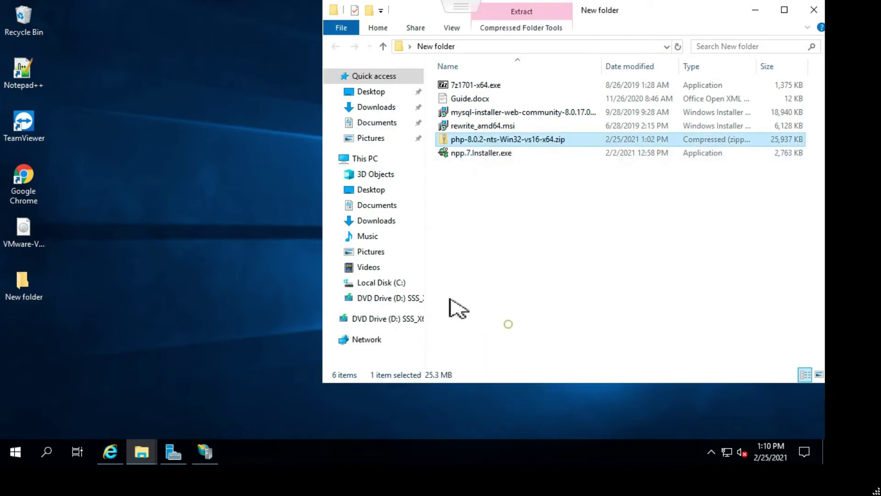
{"action": "left_click", "coordinate": [405, 282]}
{"action": "right_click", "coordinate": [466, 205]}
{"action": "left_click", "coordinate": [511, 277]}
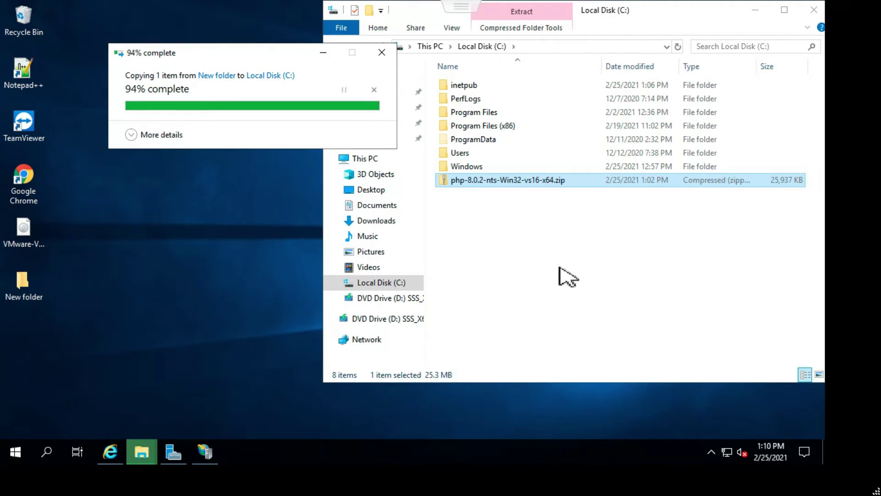
{"action": "key", "text": "XF86AudioLowerVolume"}
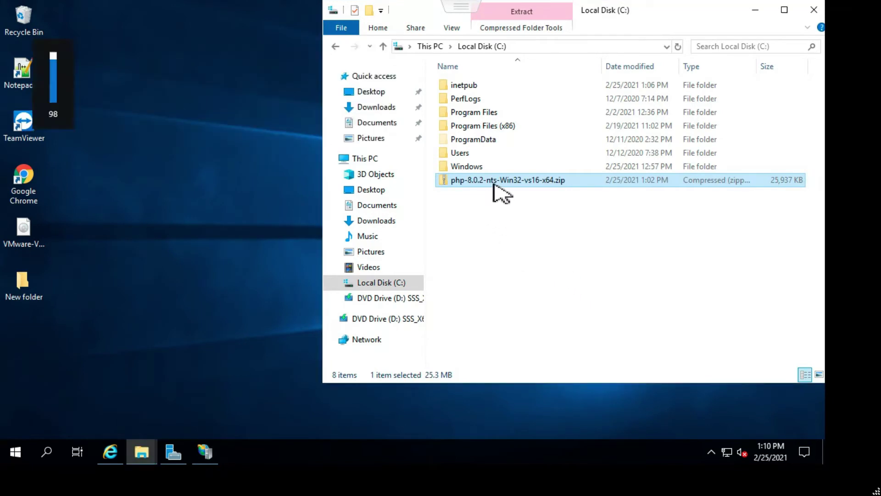
- Rename the copied PHP archive on Local Disk (C:) as php8.2.zip
{"action": "right_click", "coordinate": [495, 184]}
{"action": "left_click", "coordinate": [534, 411]}
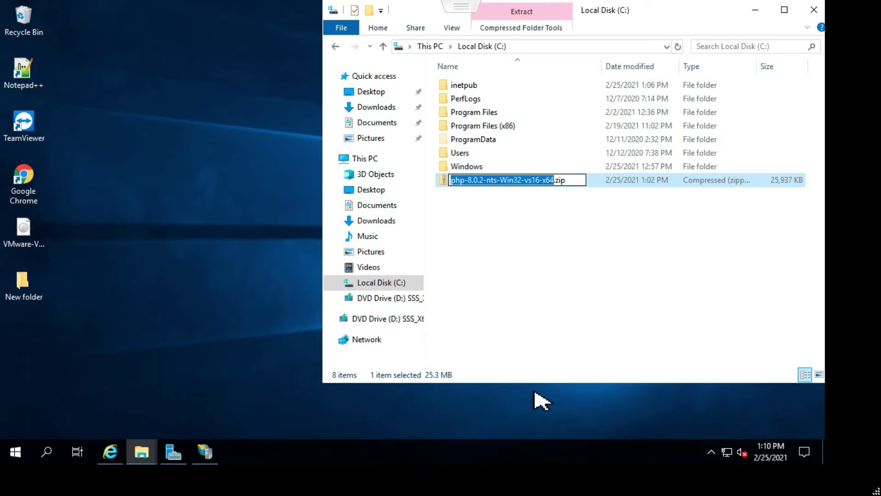
{"action": "type", "text": "php8.2"}
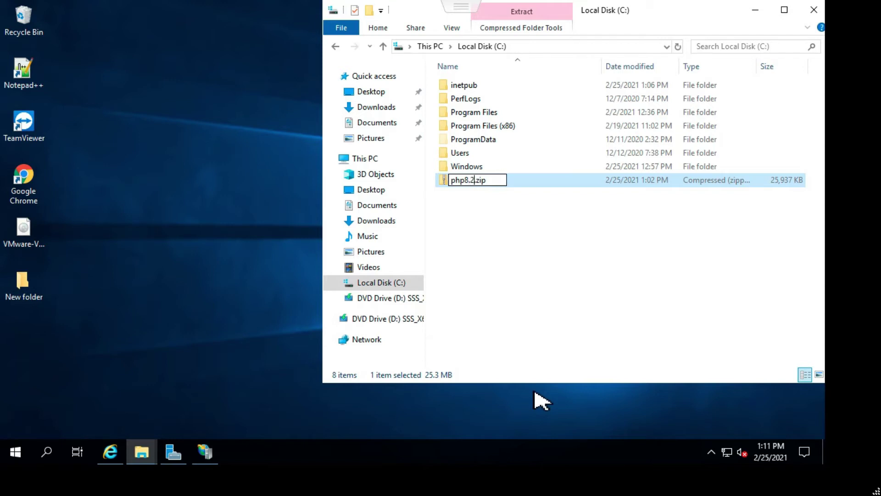
{"action": "key", "text": "Return"}
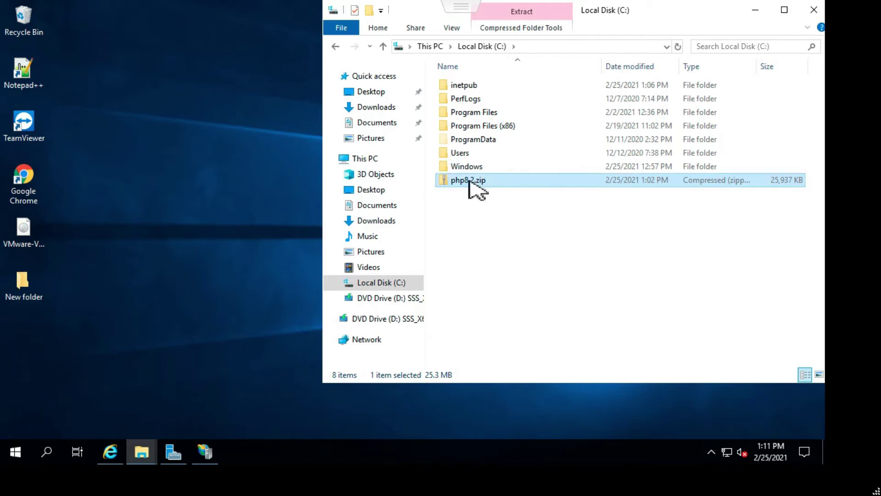
- Open New folder from the desktop, install 7-Zip from 7z1701-x64.exe into C:\Program Files\7-Zip\, and close the installer
{"action": "right_click", "coordinate": [471, 181]}
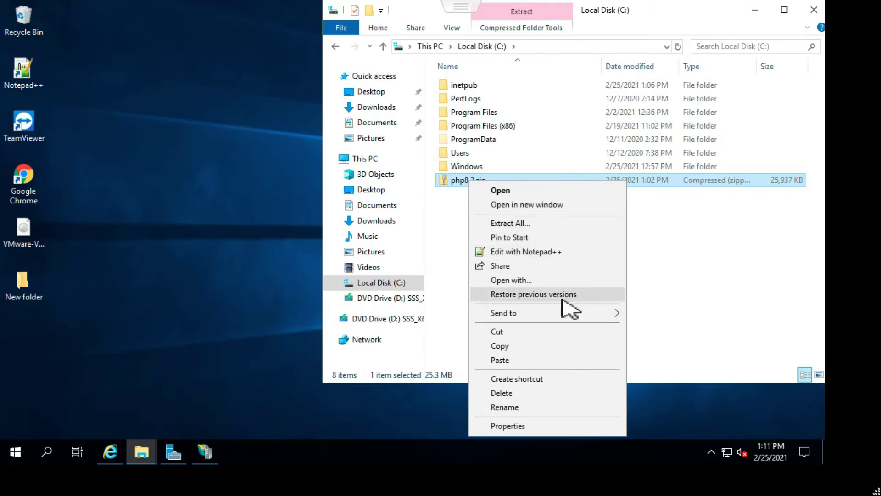
{"action": "double_click", "coordinate": [23, 282]}
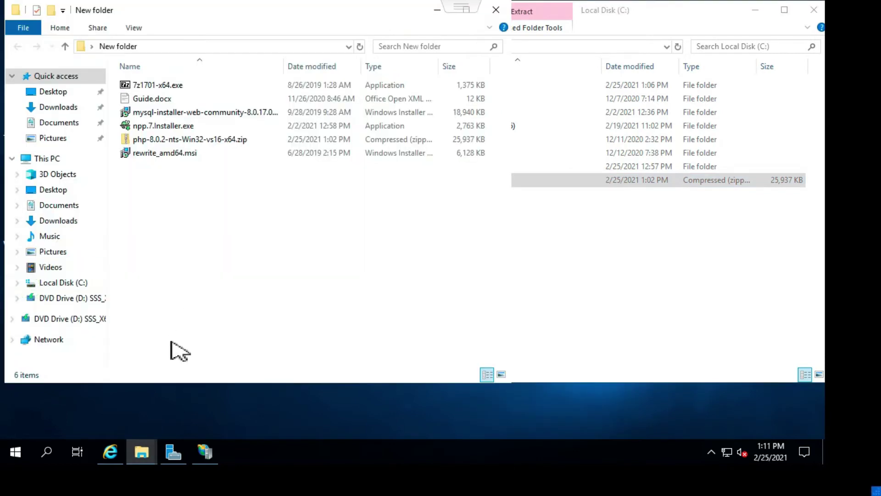
{"action": "double_click", "coordinate": [163, 85]}
{"action": "left_click", "coordinate": [396, 271]}
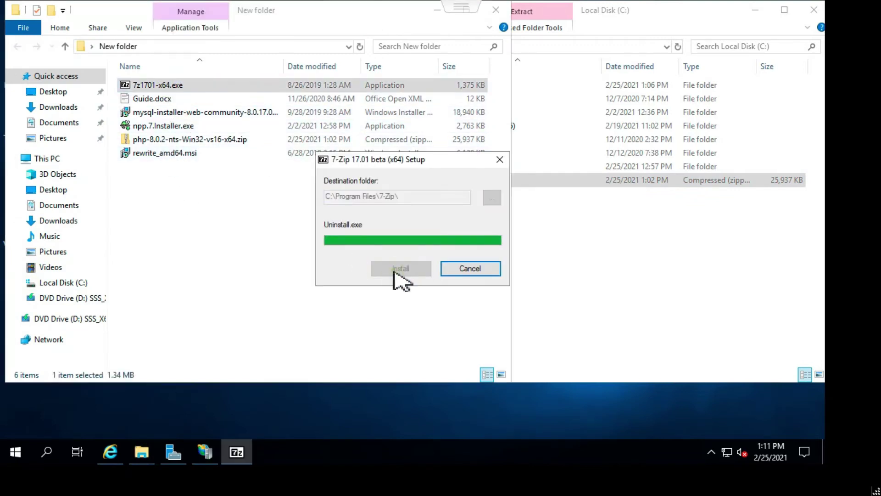
{"action": "left_click", "coordinate": [411, 270]}
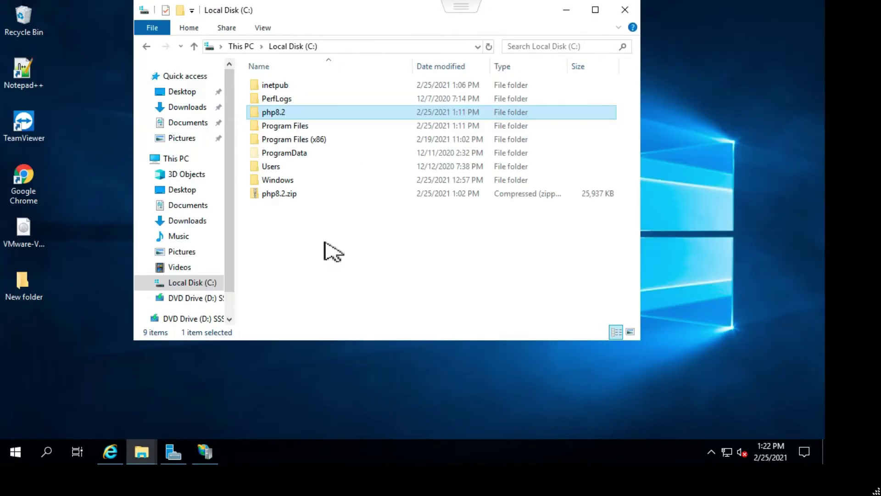
- Clear the read-only attribute of the php8.2 folder on C: and apply the change to its subfolders and files
{"action": "right_click", "coordinate": [279, 115]}
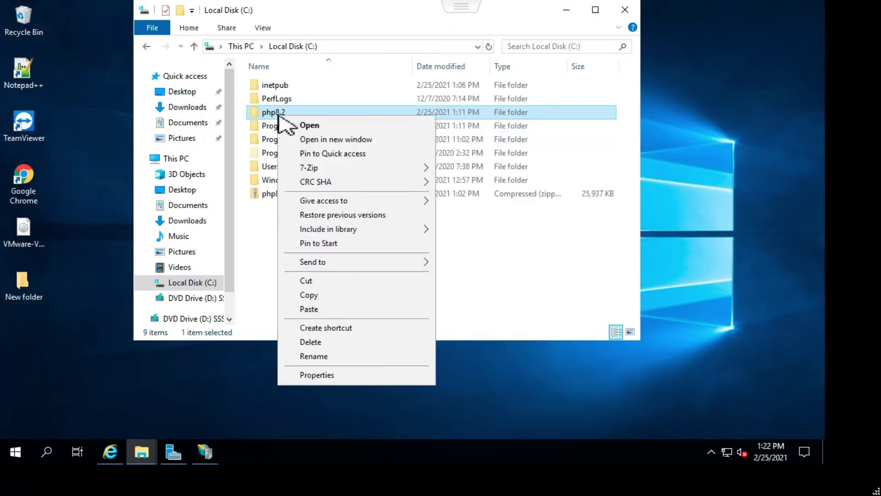
{"action": "left_click", "coordinate": [321, 375]}
{"action": "left_click_drag", "start_coordinate": [407, 131], "coordinate": [482, 76]}
{"action": "left_click", "coordinate": [424, 265]}
{"action": "left_click", "coordinate": [568, 359]}
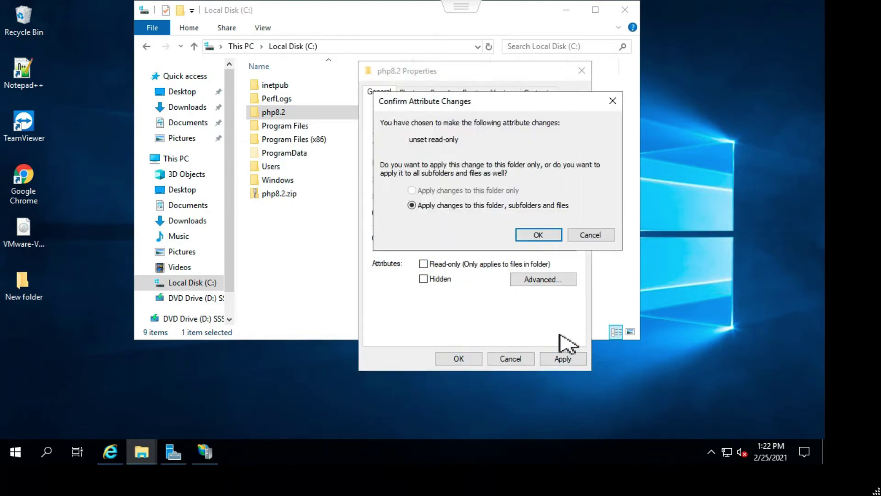
{"action": "left_click", "coordinate": [546, 237]}
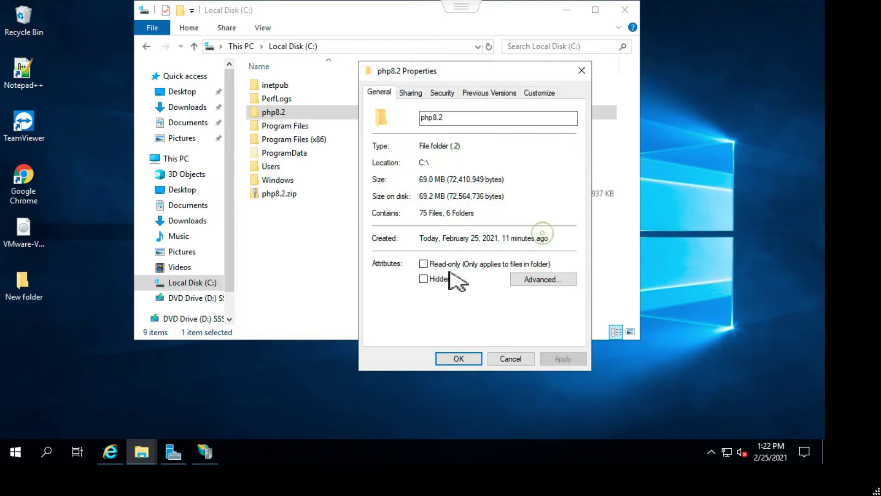
- Start adding an account to the php8.2 folder's security permissions, authenticating the advanced account search with the domain user name and password
{"action": "left_click", "coordinate": [441, 94]}
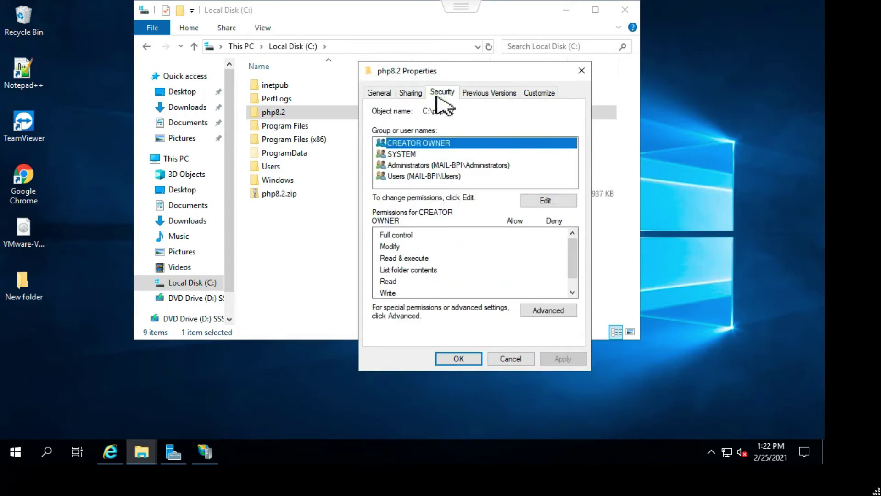
{"action": "left_click", "coordinate": [553, 203]}
{"action": "left_click", "coordinate": [526, 266]}
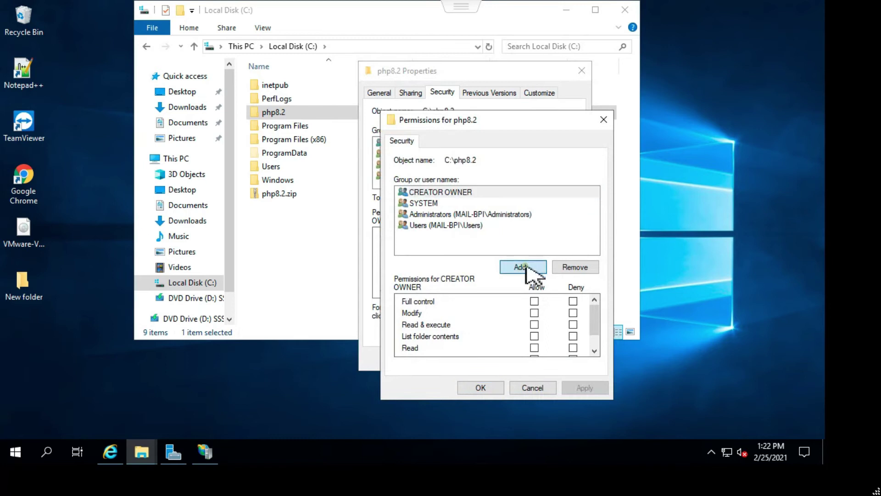
{"action": "left_click", "coordinate": [421, 278]}
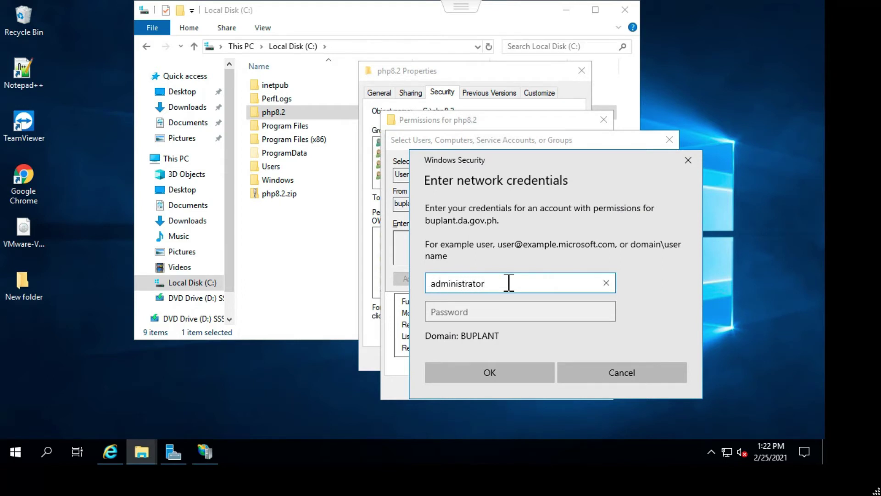
{"action": "key", "text": "Tab"}
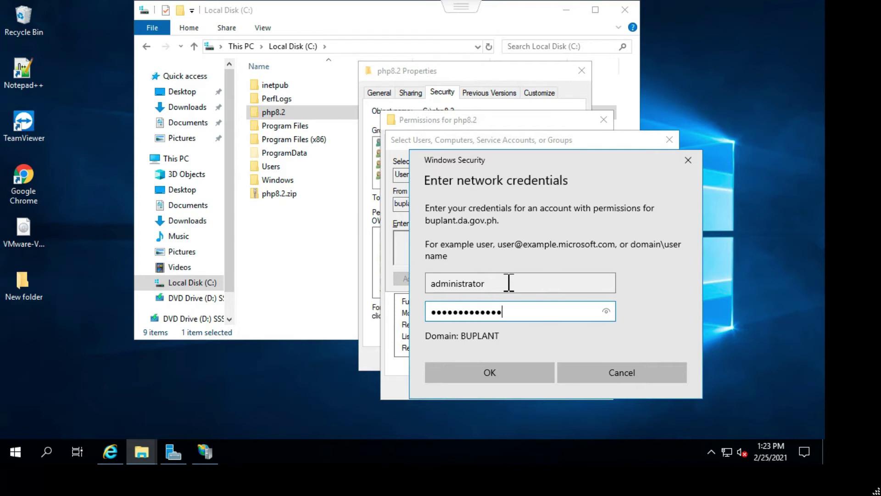
{"action": "left_click", "coordinate": [491, 373]}
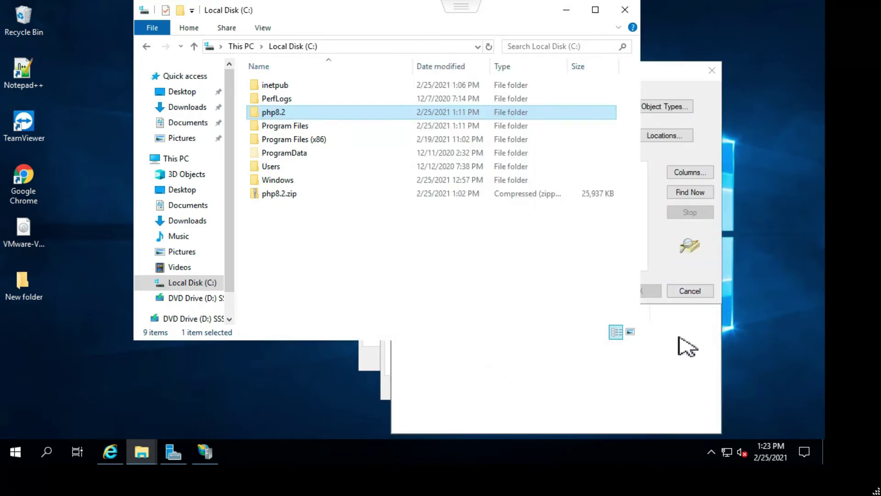
- List all accounts in the domain and add IUSR to the php8.2 folder's permission entries
{"action": "left_click_drag", "start_coordinate": [597, 71], "coordinate": [565, 35]}
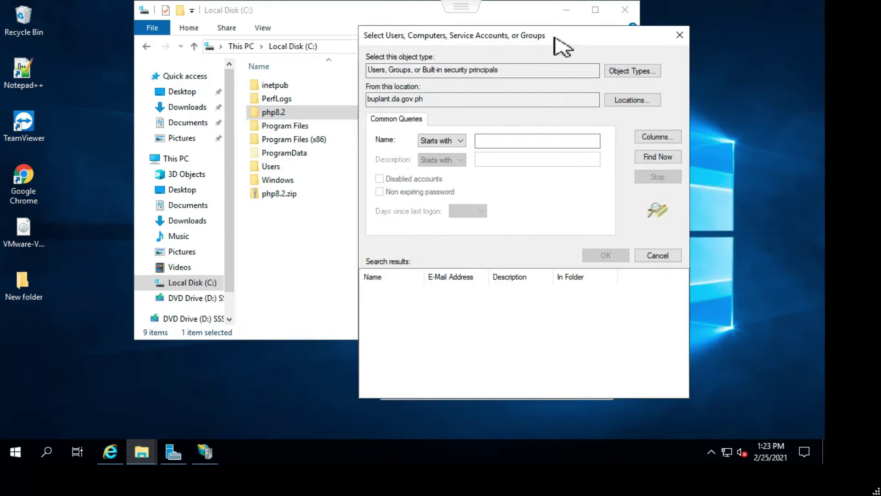
{"action": "left_click", "coordinate": [657, 158]}
{"action": "left_click_drag", "start_coordinate": [426, 278], "coordinate": [538, 284]}
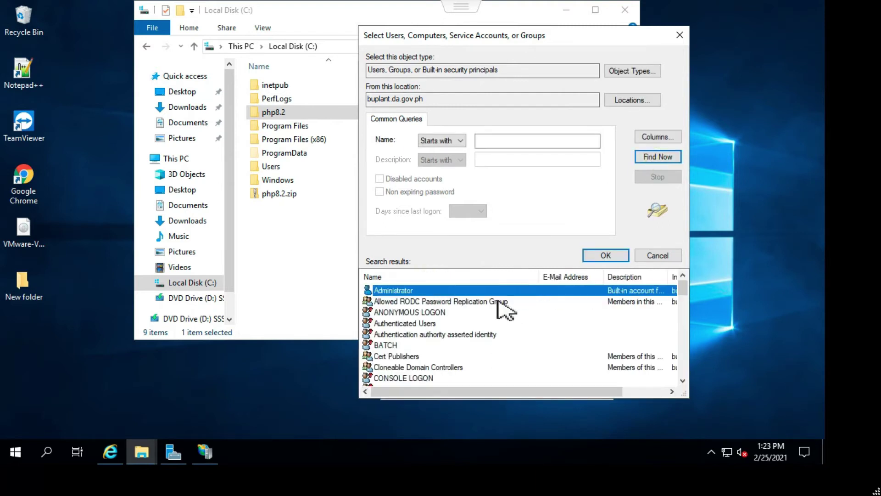
{"action": "scroll", "coordinate": [457, 352], "scroll_direction": "down", "scroll_amount": 7}
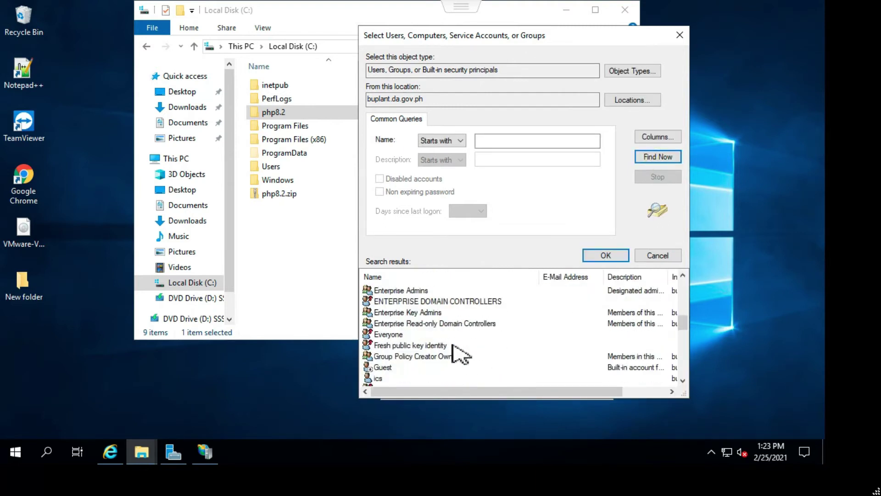
{"action": "scroll", "coordinate": [438, 356], "scroll_direction": "down", "scroll_amount": 2}
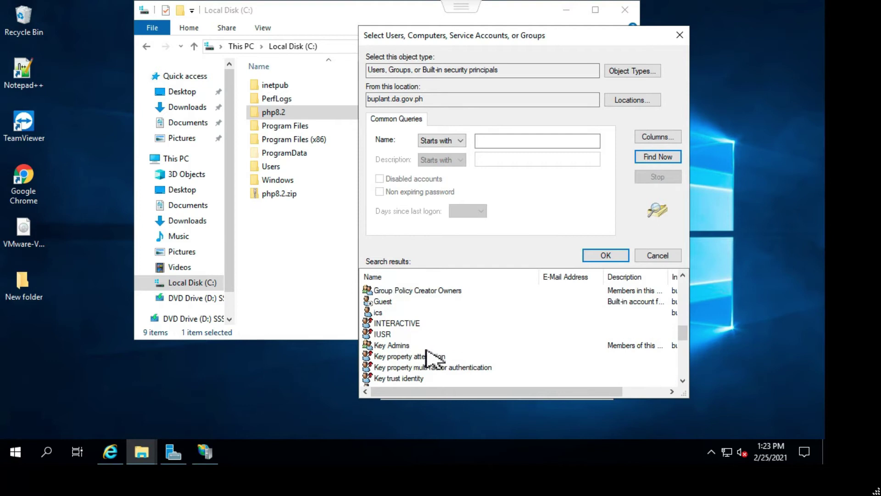
{"action": "left_click", "coordinate": [385, 338]}
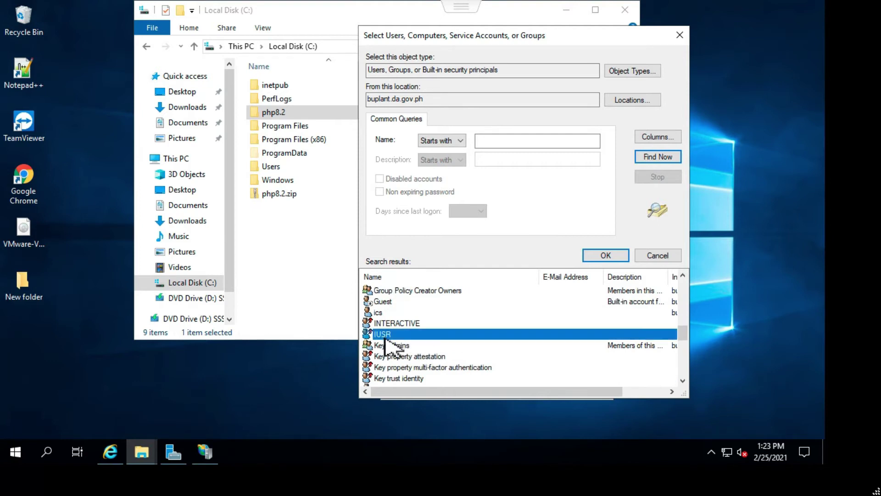
{"action": "left_click", "coordinate": [607, 256]}
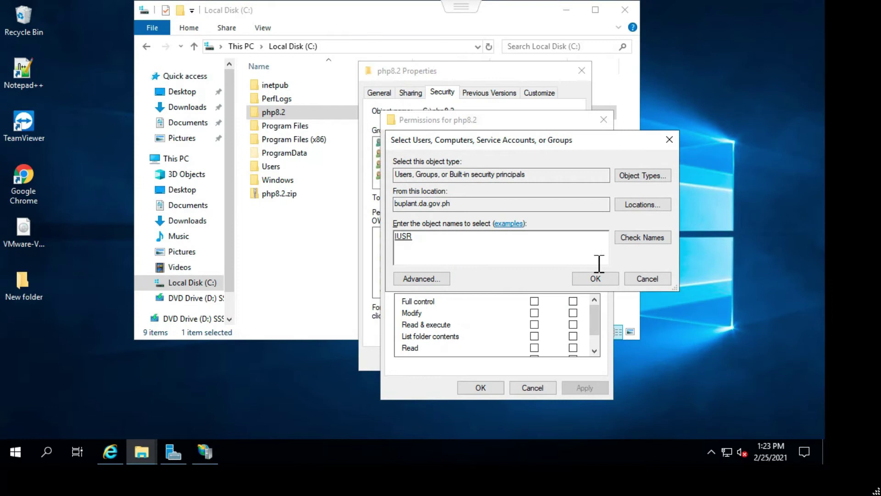
{"action": "left_click", "coordinate": [601, 278]}
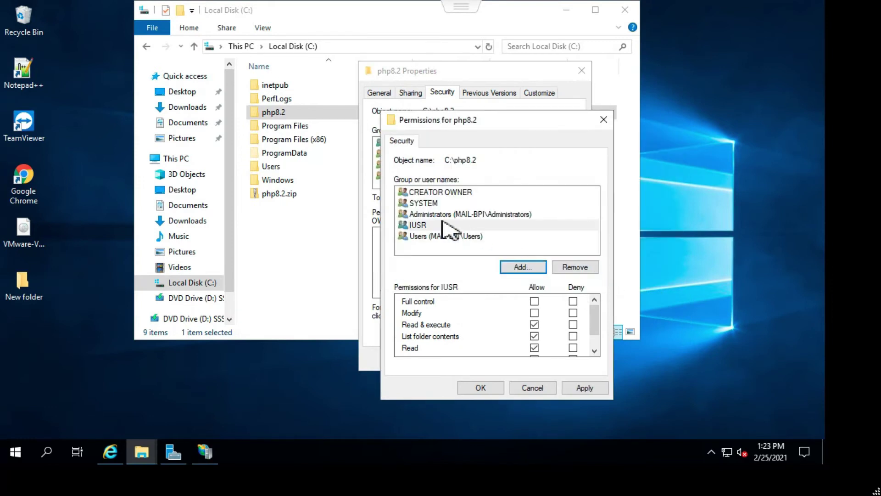
- Allow IUSR full control of the php8.2 folder, apply the permissions and close the folder's properties
{"action": "left_click", "coordinate": [534, 301]}
{"action": "left_click", "coordinate": [590, 388]}
{"action": "left_click", "coordinate": [479, 388]}
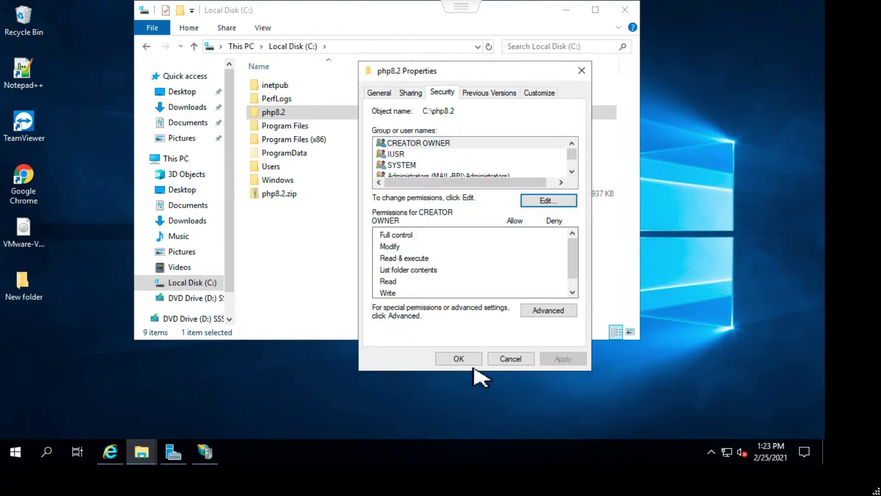
{"action": "left_click", "coordinate": [469, 360]}
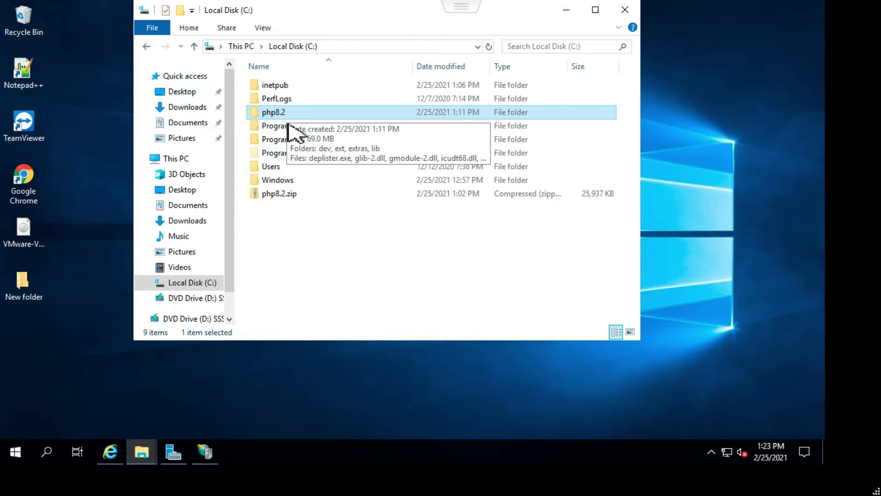
- Open the php8.2 folder in a maximized window and duplicate php.ini-production within it
{"action": "double_click", "coordinate": [292, 112]}
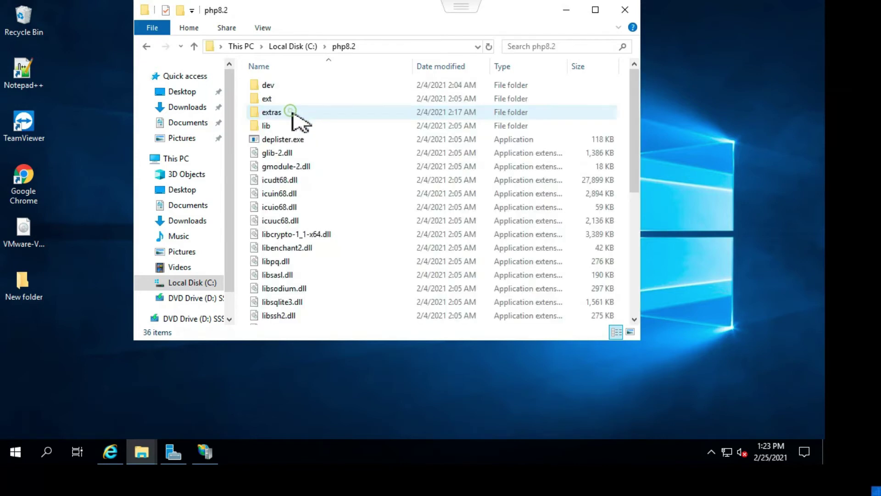
{"action": "left_click", "coordinate": [596, 9]}
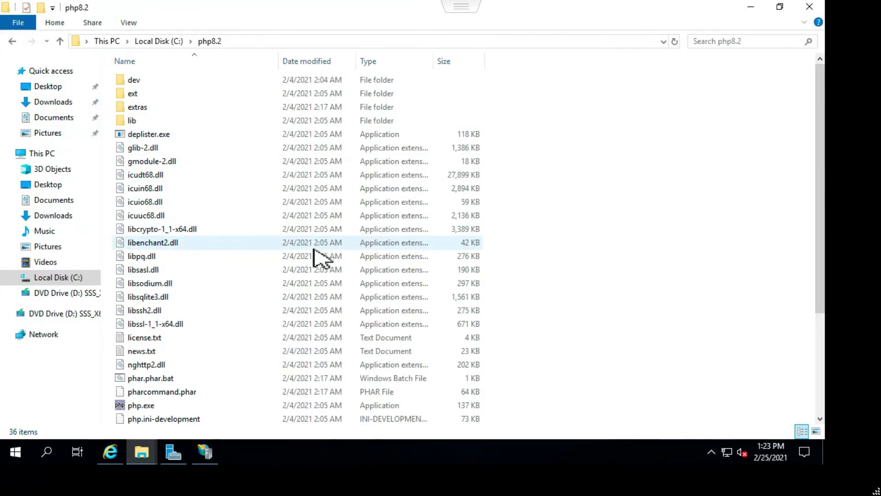
{"action": "scroll", "coordinate": [315, 256], "scroll_direction": "down", "scroll_amount": 4}
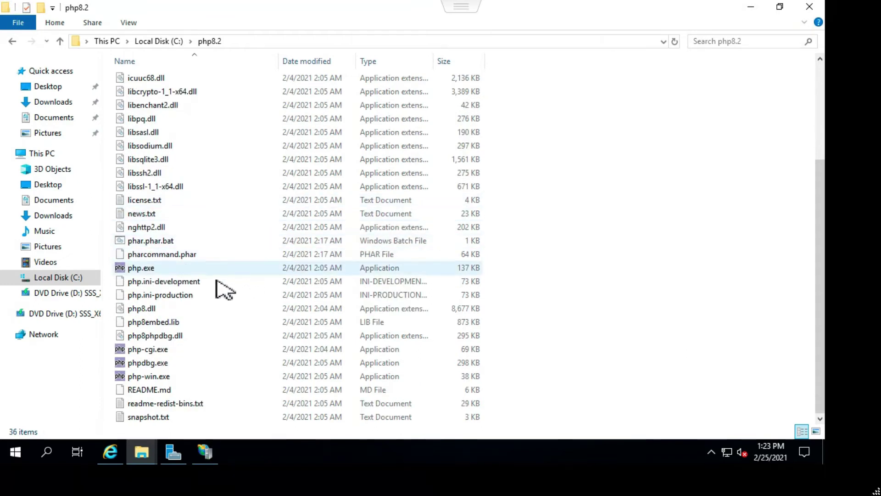
{"action": "left_click", "coordinate": [164, 299]}
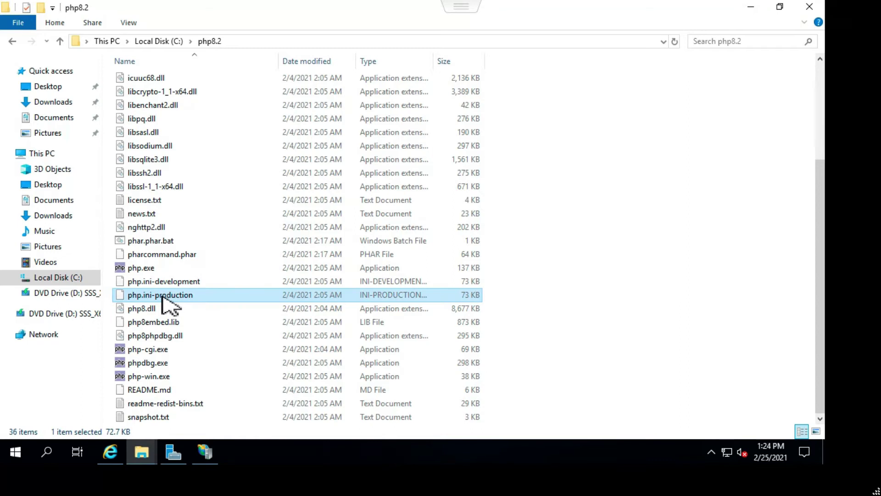
{"action": "key", "text": "ctrl+v"}
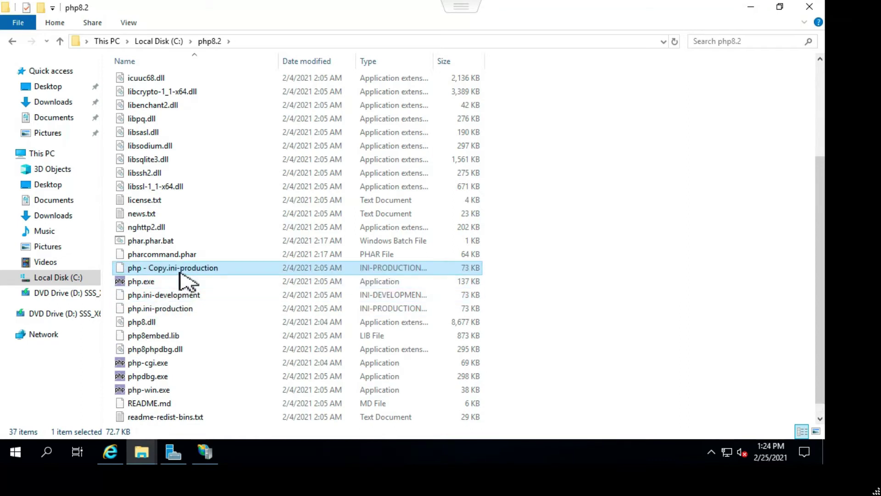
- Rename the duplicated php.ini-production file as php.ini and accept the extension change
{"action": "right_click", "coordinate": [180, 272]}
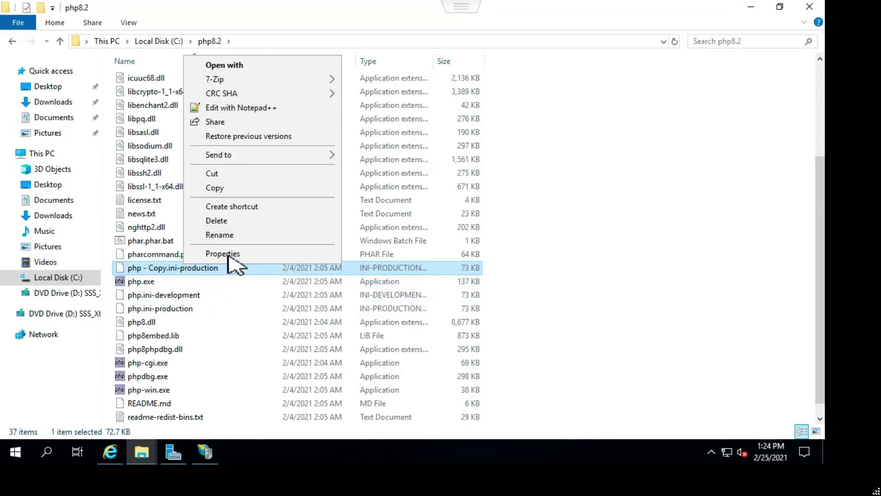
{"action": "left_click", "coordinate": [219, 235]}
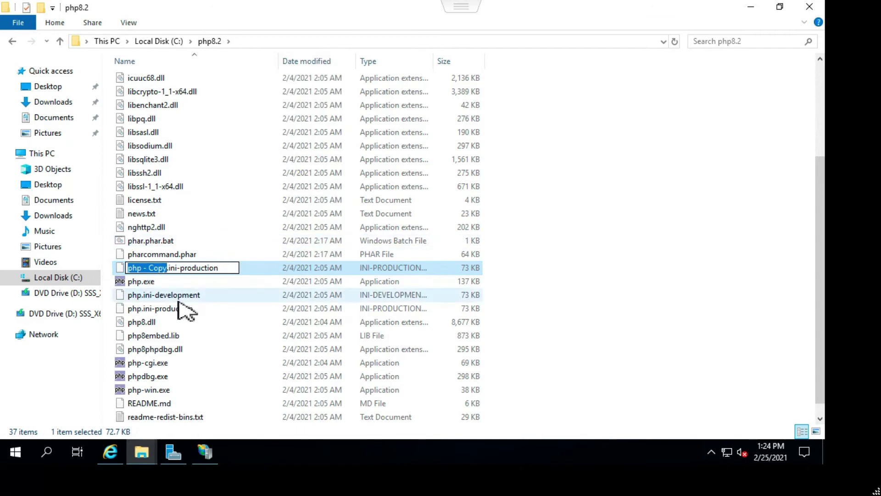
{"action": "key", "text": "BackSpace"}
{"action": "key", "text": "BackSpace"}
{"action": "key", "text": "BackSpace"}
{"action": "key", "text": "BackSpace"}
{"action": "key", "text": "BackSpace"}
{"action": "key", "text": "BackSpace"}
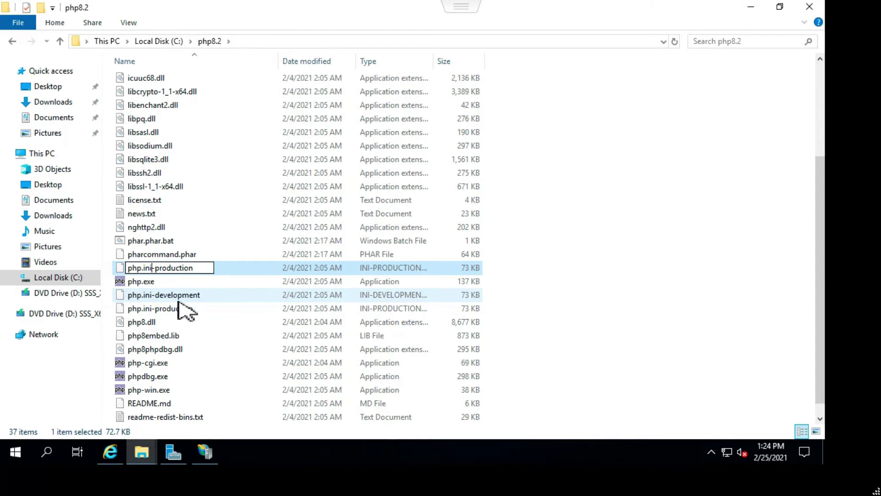
{"action": "key", "text": "Delete"}
{"action": "key", "text": "Delete"}
{"action": "key", "text": "Delete"}
{"action": "key", "text": "Delete"}
{"action": "key", "text": "Delete"}
{"action": "key", "text": "Delete"}
{"action": "key", "text": "Delete"}
{"action": "key", "text": "Delete"}
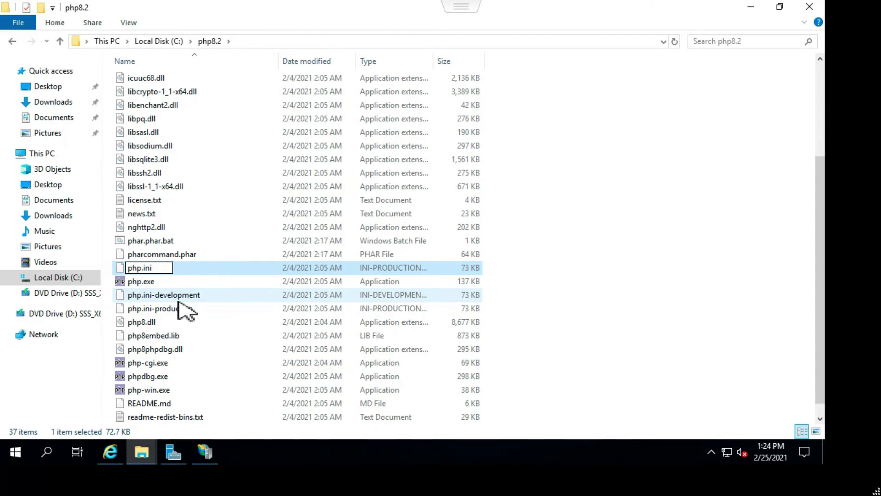
{"action": "key", "text": "Return"}
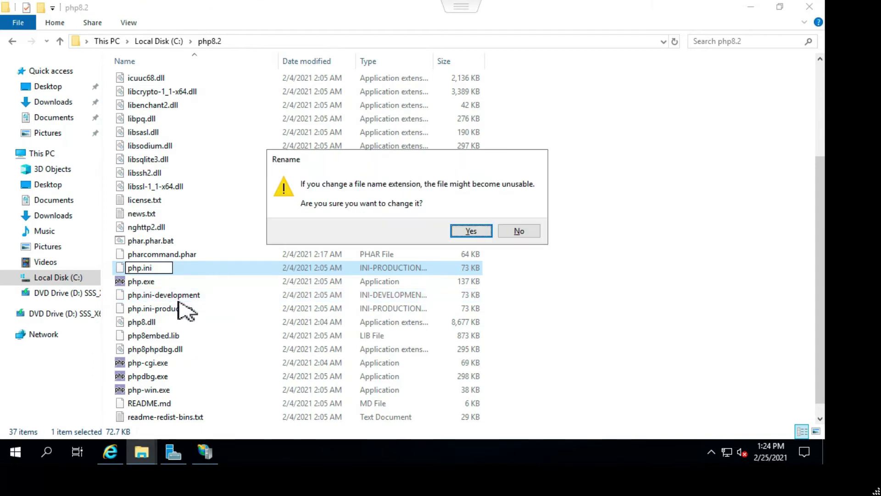
{"action": "left_click", "coordinate": [472, 232]}
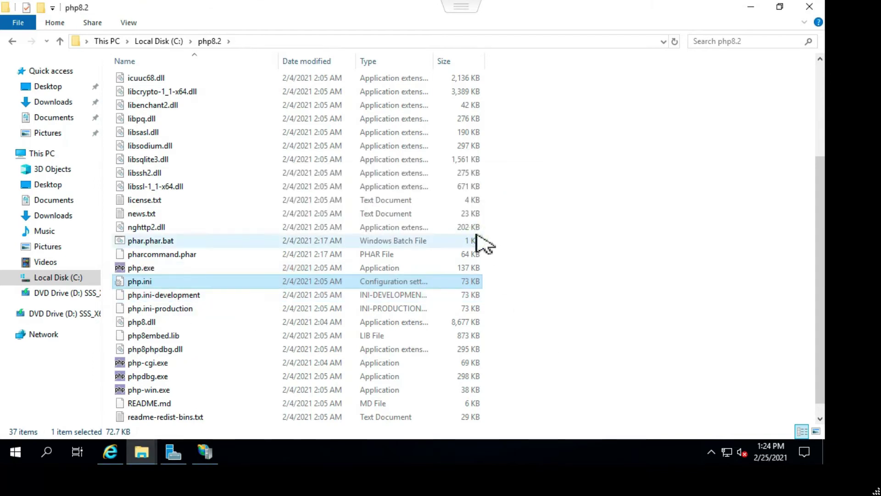
- Open php.ini in Notepad++, dismiss the plugin update offer, maximize the editor and close the mms.cfg file
{"action": "right_click", "coordinate": [153, 286]}
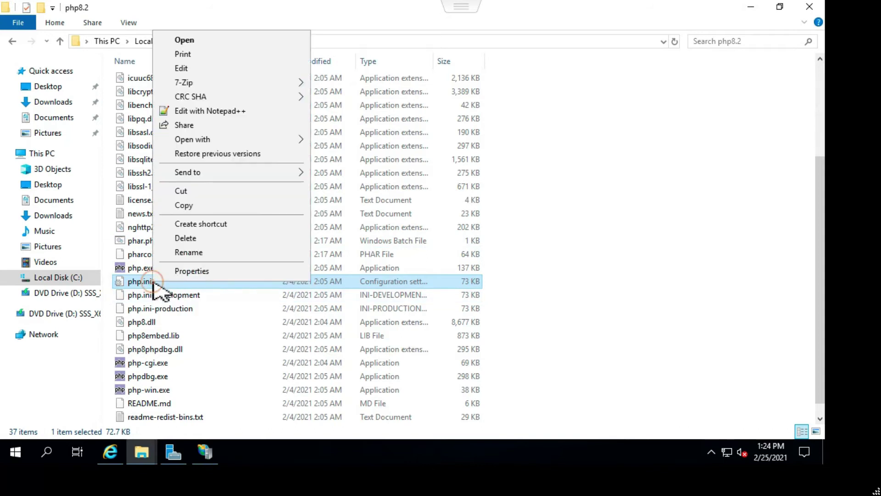
{"action": "left_click", "coordinate": [225, 113]}
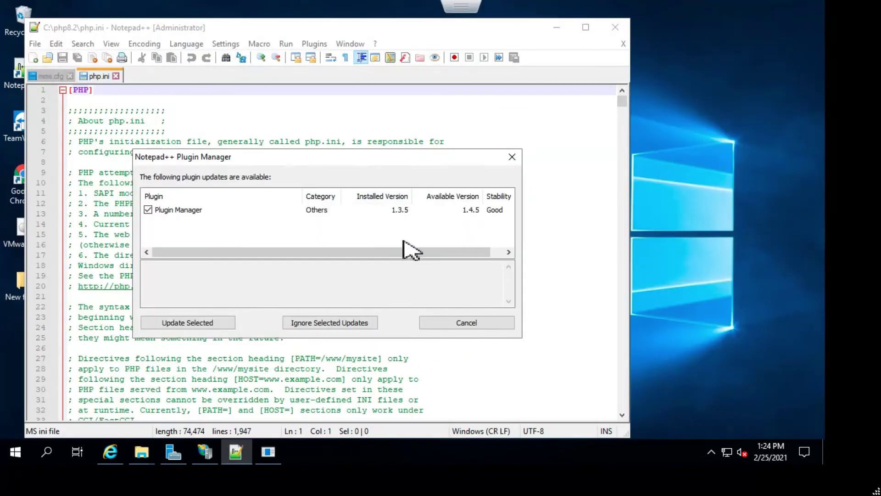
{"action": "left_click", "coordinate": [482, 324]}
{"action": "left_click", "coordinate": [587, 27]}
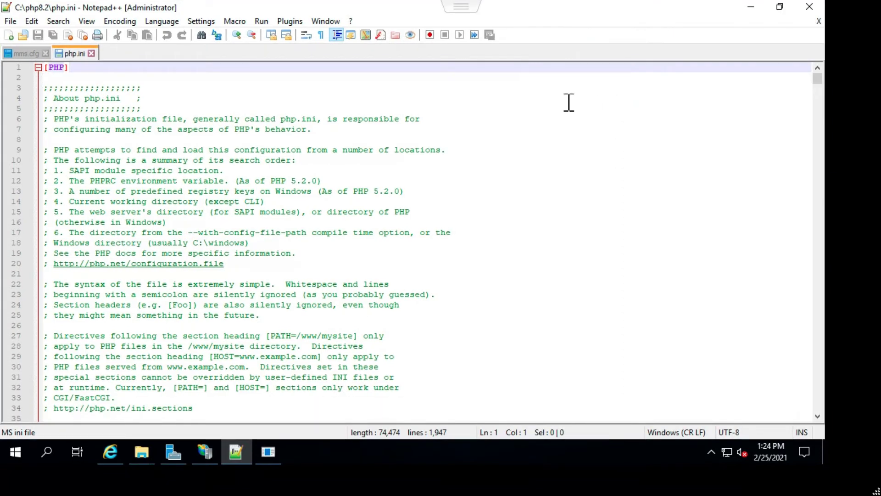
{"action": "left_click", "coordinate": [46, 53]}
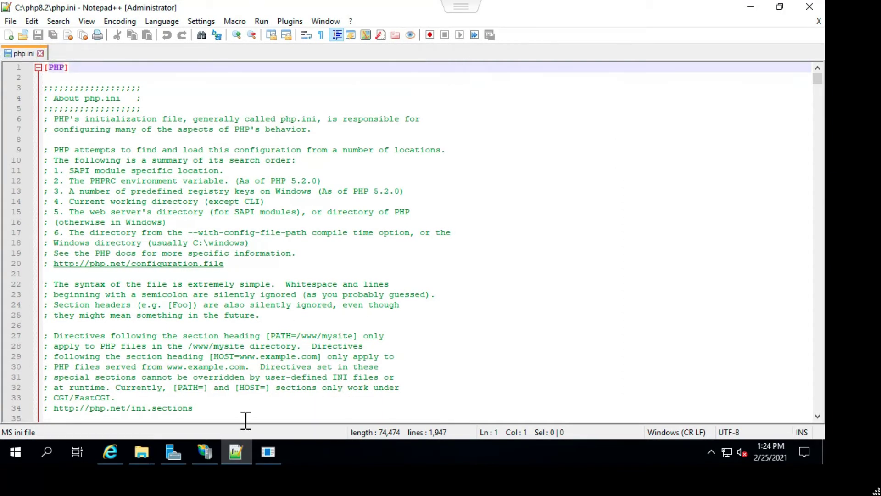
- Close the php8.2 folder window, open Guide.docx from New folder on the Desktop, and dismiss WordPad's format notice
{"action": "left_click", "coordinate": [141, 452]}
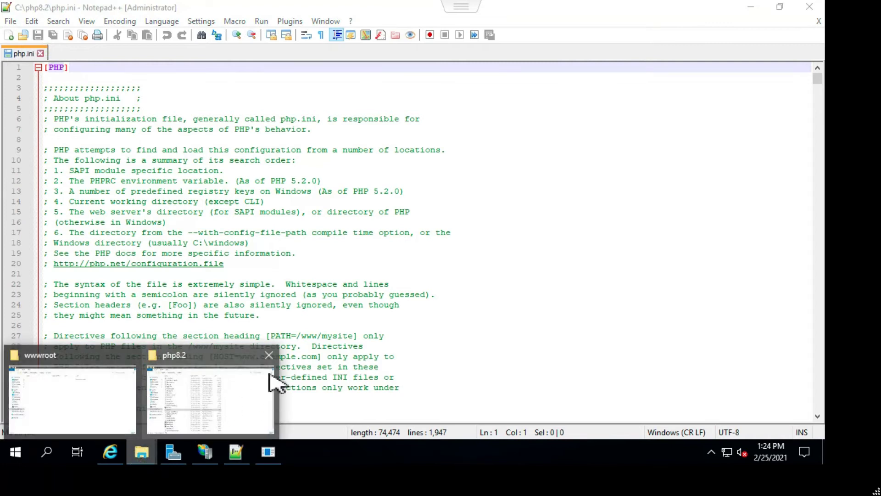
{"action": "left_click", "coordinate": [269, 355]}
{"action": "left_click", "coordinate": [167, 400]}
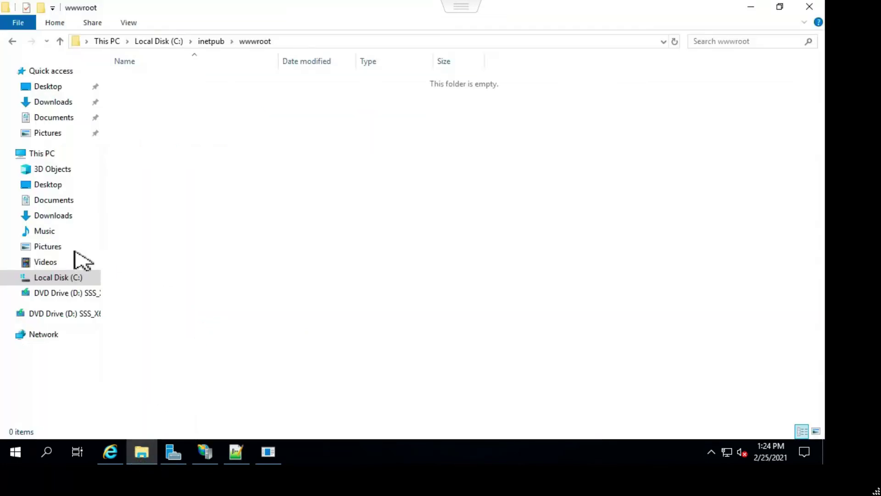
{"action": "left_click", "coordinate": [57, 184]}
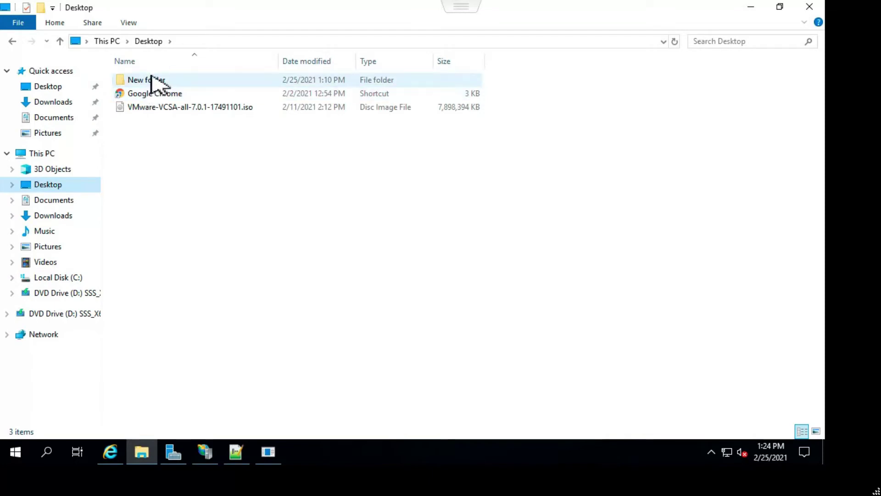
{"action": "double_click", "coordinate": [153, 80]}
{"action": "double_click", "coordinate": [157, 94]}
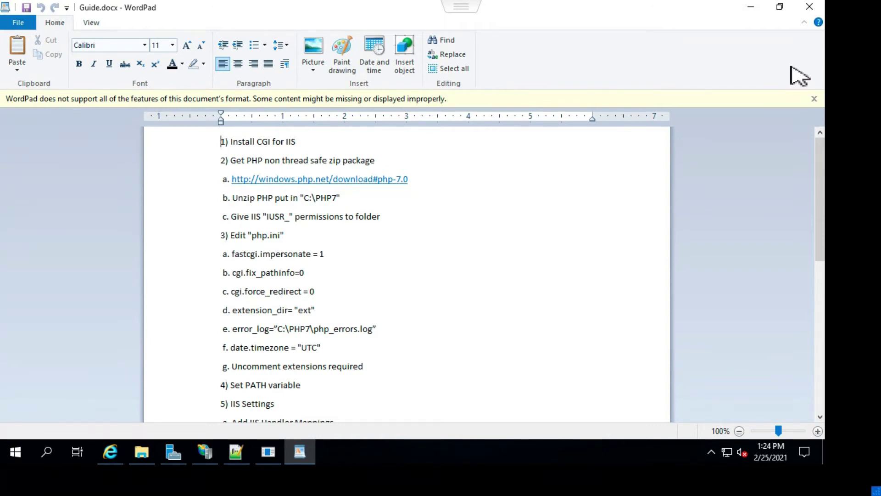
{"action": "left_click", "coordinate": [780, 7]}
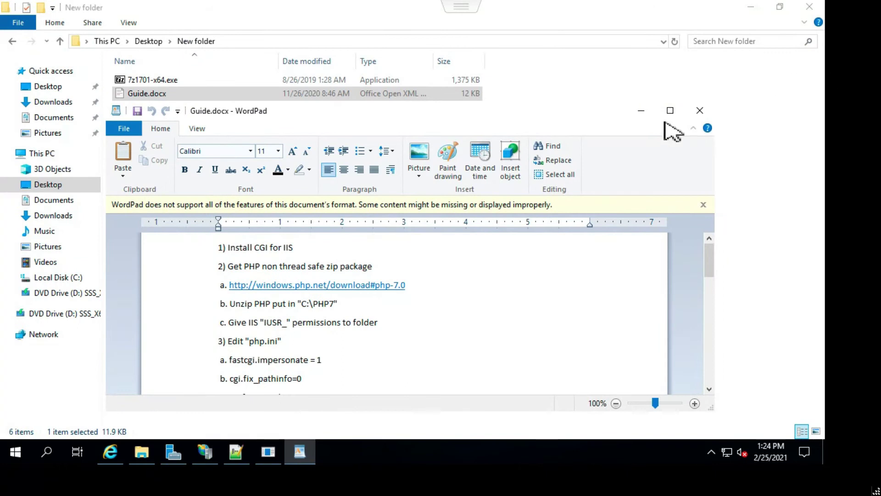
{"action": "left_click", "coordinate": [670, 110]}
{"action": "left_click", "coordinate": [815, 100]}
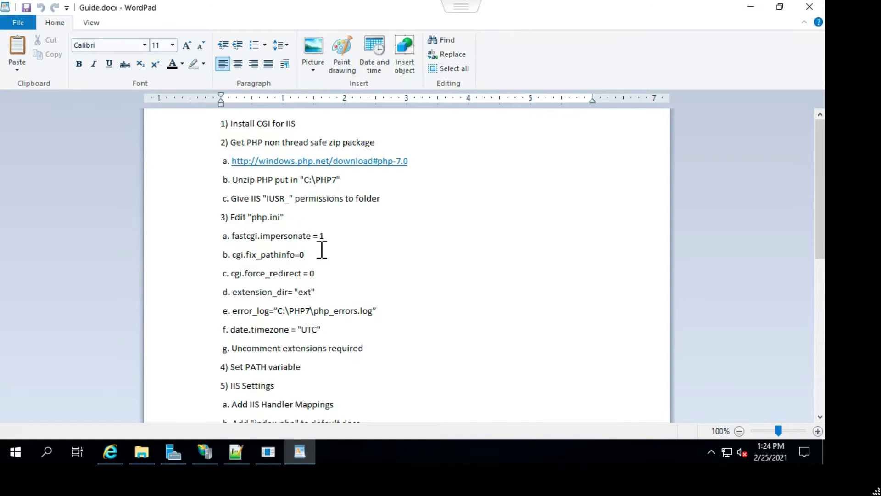
- Copy the fastcgi.impersonate directive name from the guide and find it in php.ini in Notepad++
{"action": "double_click", "coordinate": [294, 241]}
{"action": "key", "text": "ctrl+c"}
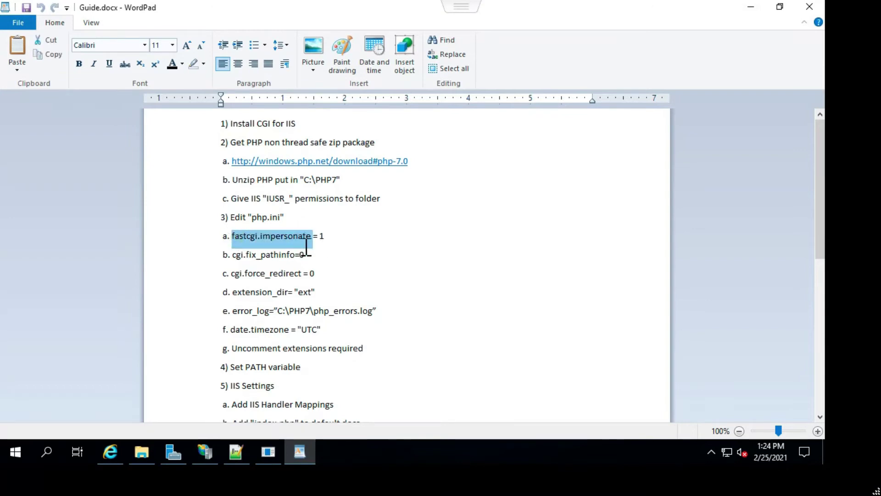
{"action": "right_click", "coordinate": [302, 239]}
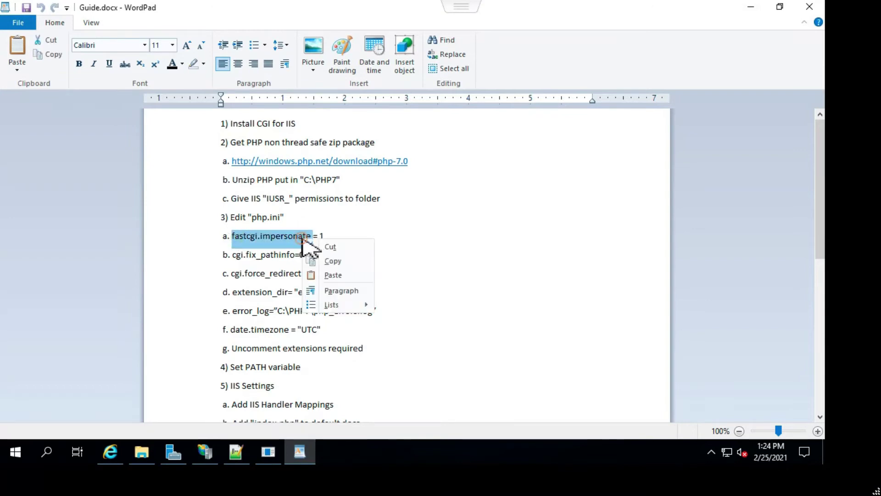
{"action": "left_click", "coordinate": [333, 260]}
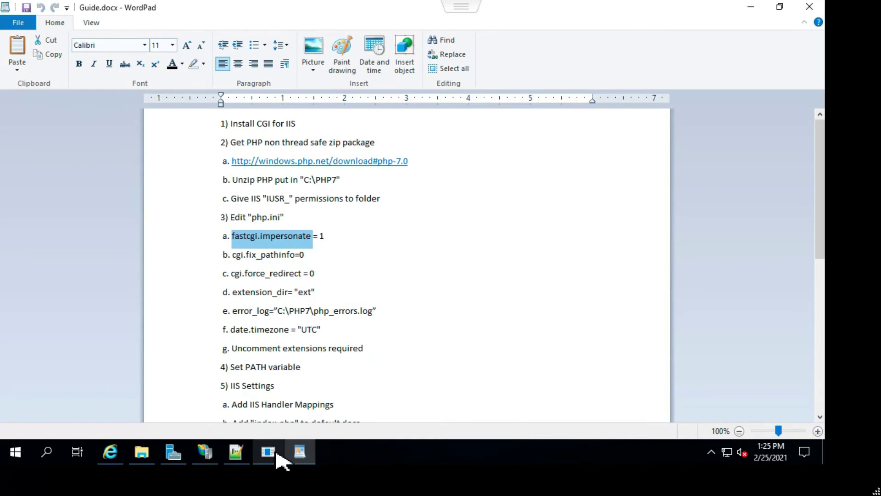
{"action": "left_click", "coordinate": [236, 455]}
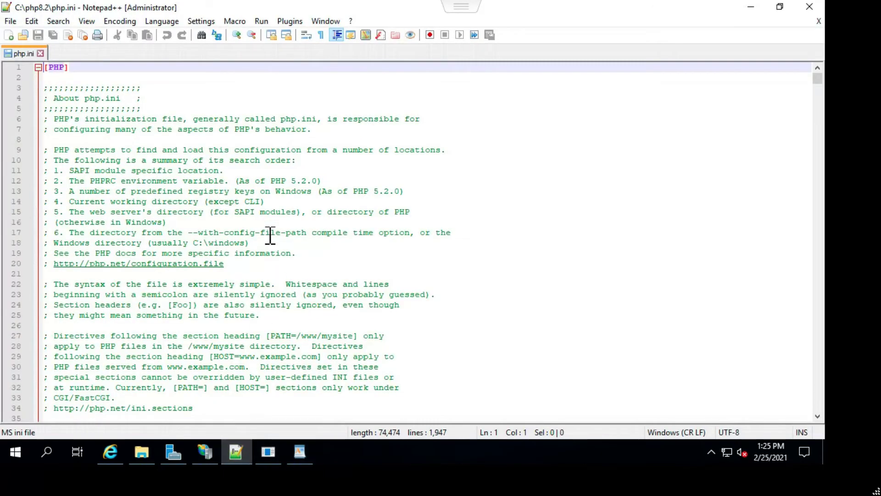
{"action": "left_click", "coordinate": [59, 21]}
{"action": "left_click", "coordinate": [76, 36]}
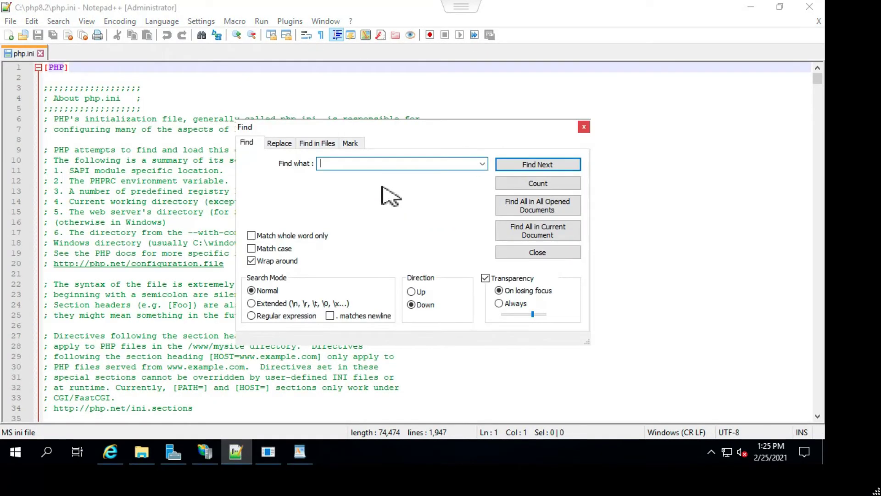
{"action": "key", "text": "ctrl+v"}
{"action": "left_click", "coordinate": [523, 167]}
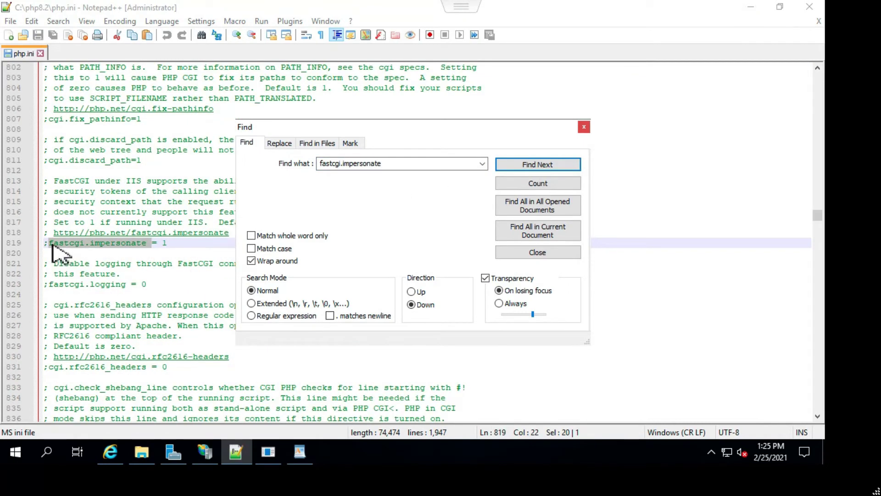
- Uncomment the fastcgi.impersonate = 1 line in php.ini and save the file
{"action": "left_click", "coordinate": [53, 243]}
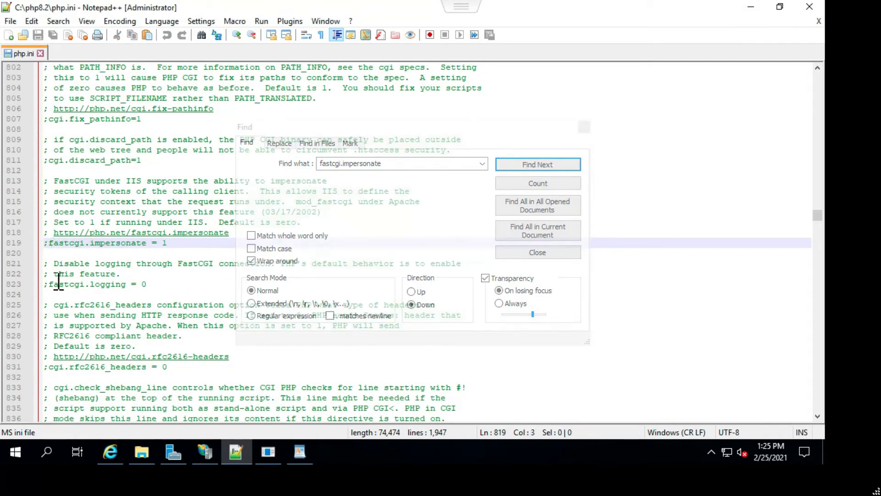
{"action": "left_click", "coordinate": [49, 243]}
{"action": "key", "text": "BackSpace"}
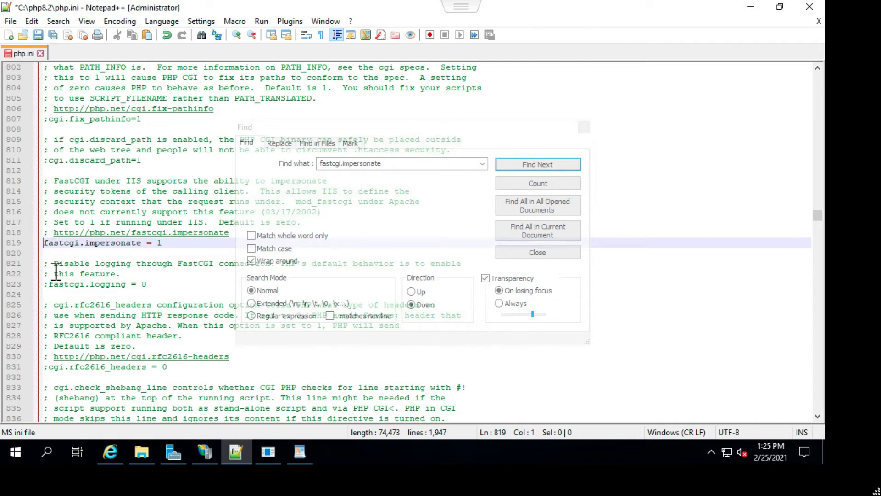
{"action": "left_click", "coordinate": [39, 34]}
- Copy the cgi.fix_pathinfo directive name from the WordPad guide and search for it in php.ini in Notepad++
{"action": "left_click", "coordinate": [300, 452]}
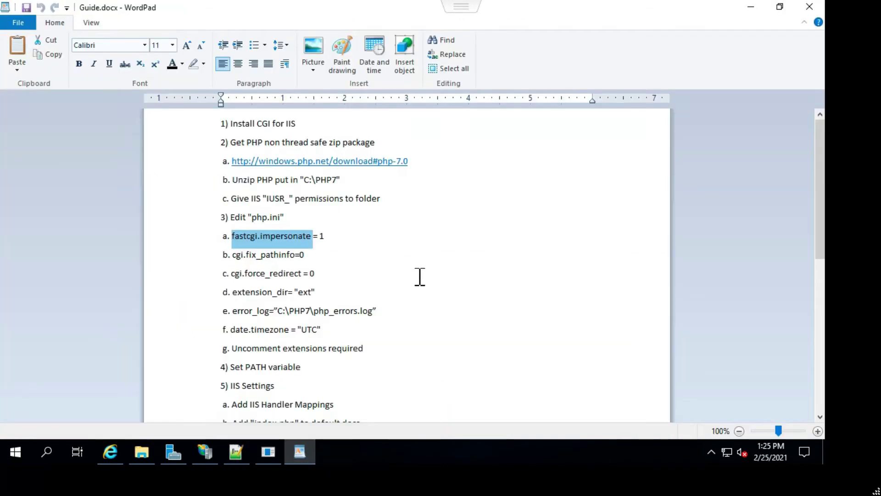
{"action": "left_click_drag", "start_coordinate": [296, 255], "coordinate": [237, 258]}
{"action": "right_click", "coordinate": [244, 256]}
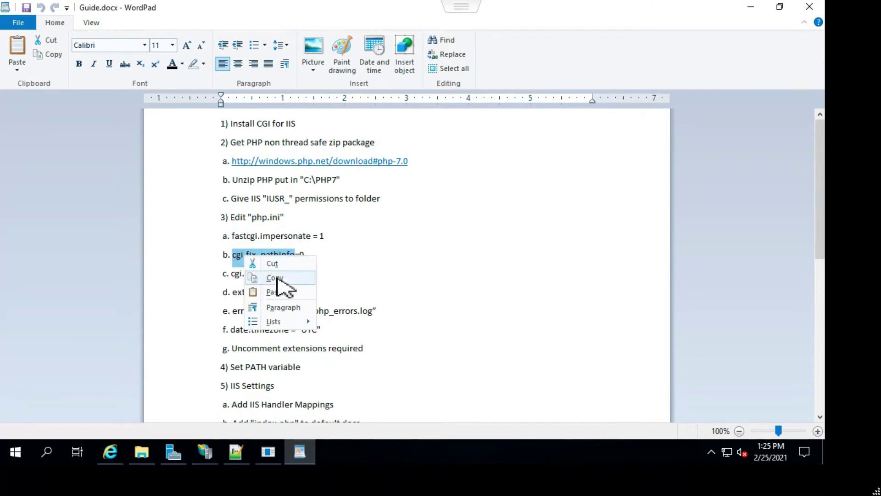
{"action": "left_click", "coordinate": [275, 278]}
{"action": "left_click", "coordinate": [236, 454]}
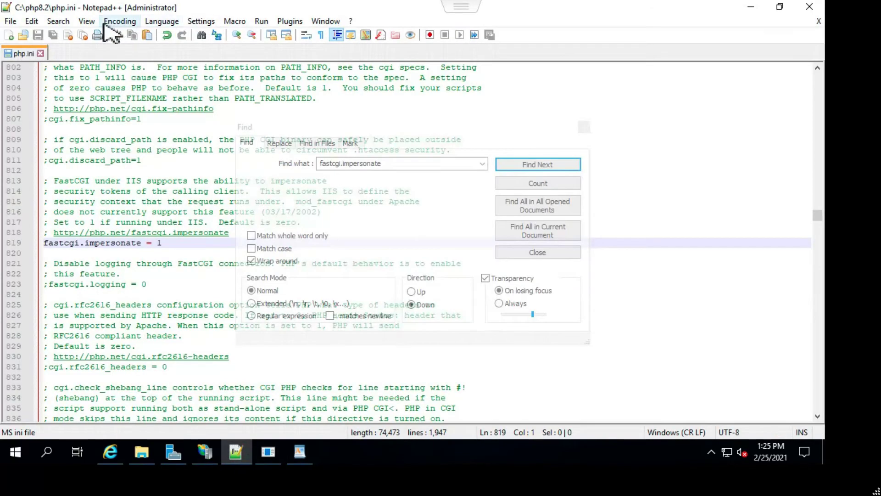
{"action": "left_click", "coordinate": [86, 21]}
{"action": "left_click", "coordinate": [413, 167]}
{"action": "left_click_drag", "start_coordinate": [402, 163], "coordinate": [284, 172]}
{"action": "key", "text": "ctrl+v"}
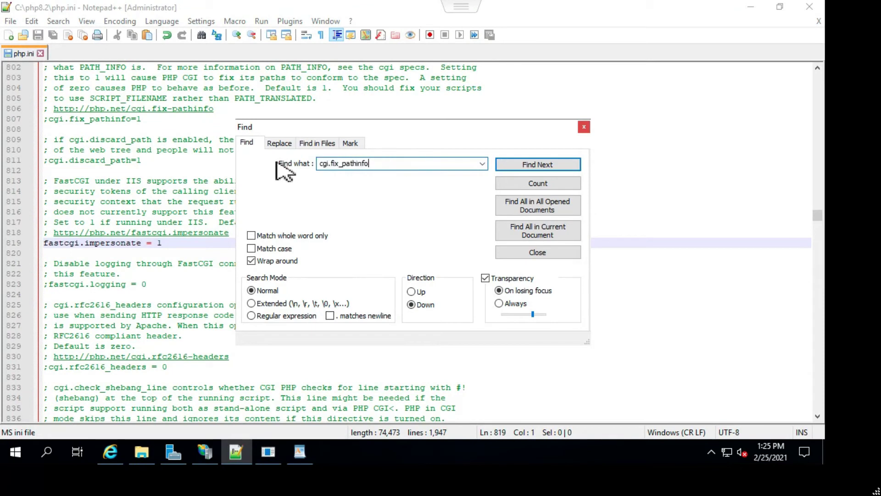
{"action": "key", "text": "Return"}
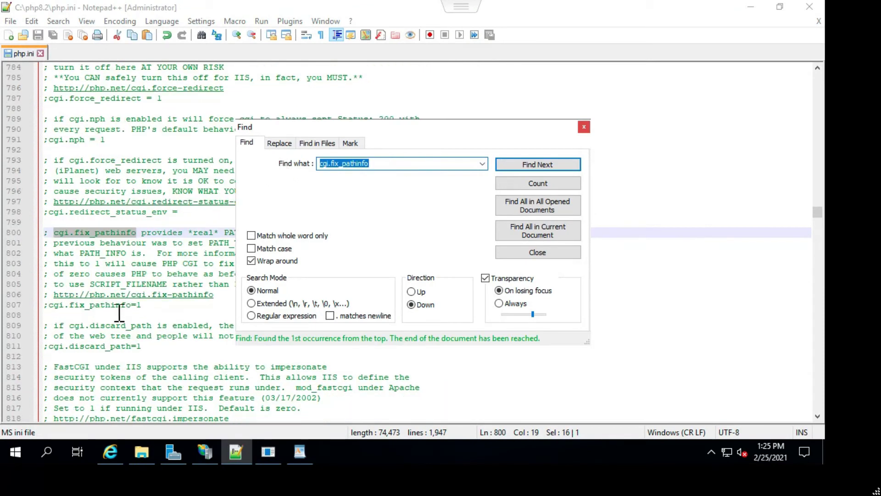
- Uncomment the cgi.fix_pathinfo line in php.ini, set its value to 0 and save the file
{"action": "left_click", "coordinate": [49, 305]}
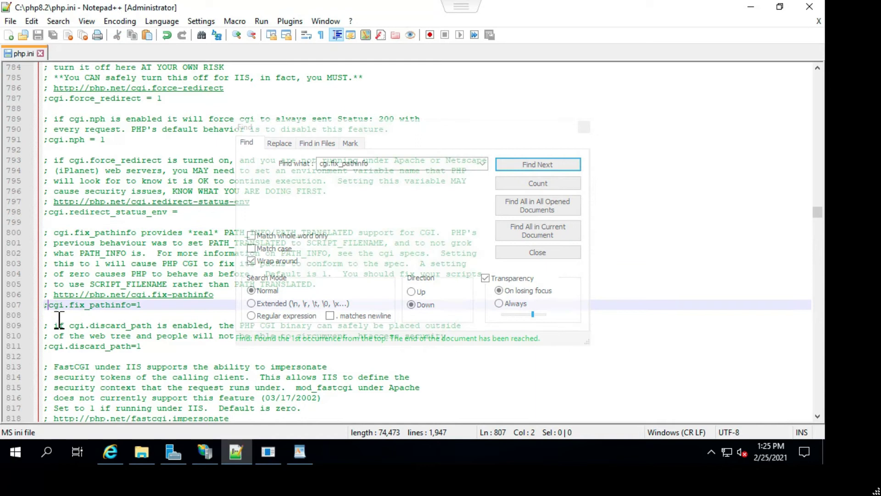
{"action": "key", "text": "BackSpace"}
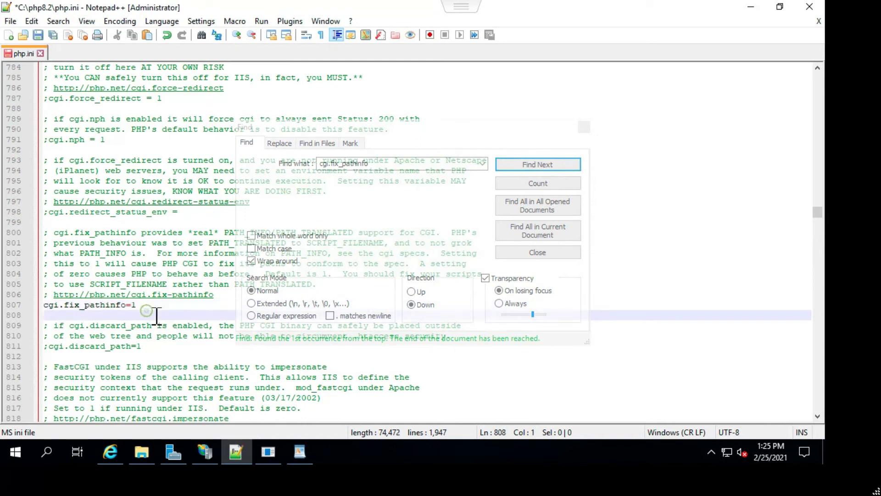
{"action": "left_click", "coordinate": [152, 306]}
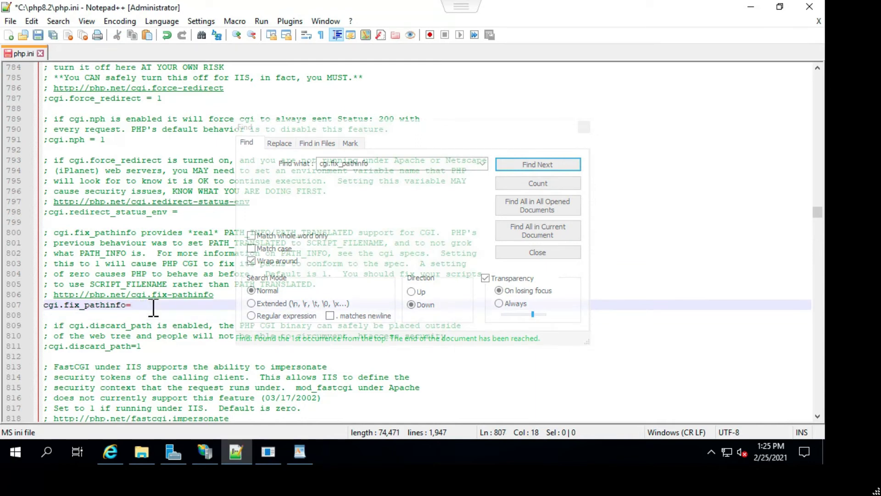
{"action": "type", "text": "0"}
{"action": "left_click", "coordinate": [38, 35]}
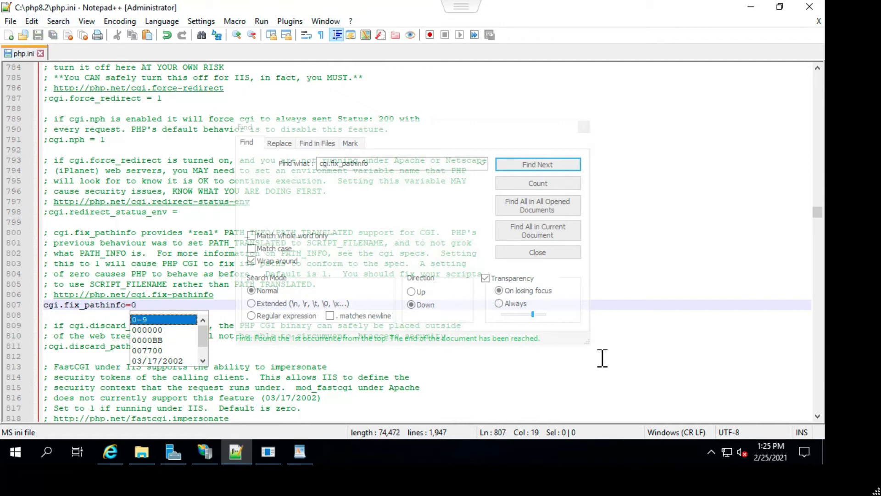
- Copy the cgi.force_redirect directive name from the WordPad guide and search php.ini in Notepad++ through to its second occurrence
{"action": "left_click", "coordinate": [300, 452]}
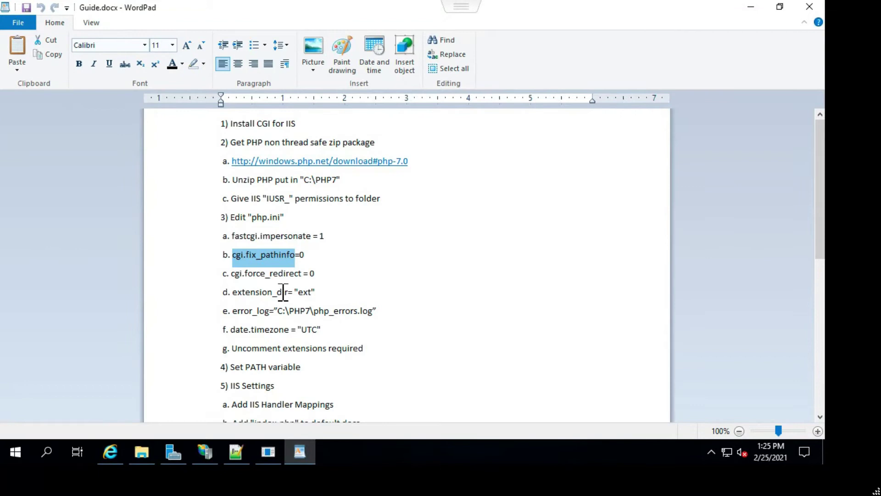
{"action": "left_click_drag", "start_coordinate": [231, 274], "coordinate": [304, 276]}
{"action": "right_click", "coordinate": [298, 275]}
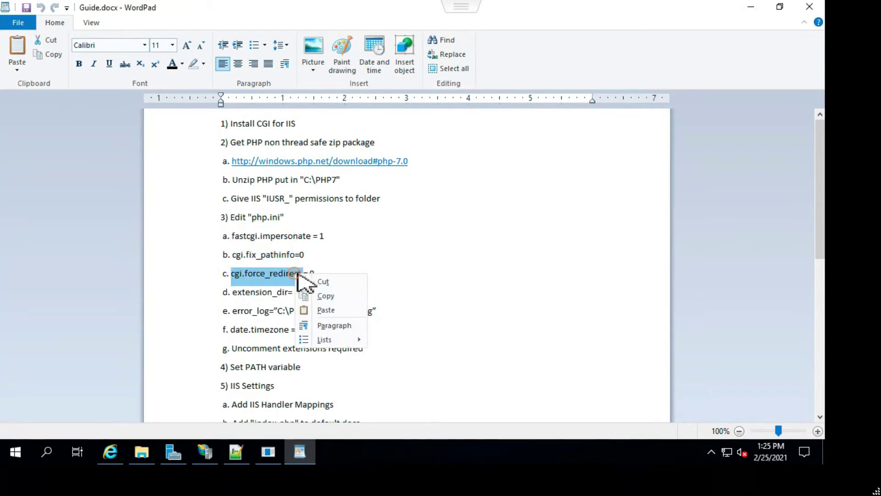
{"action": "left_click", "coordinate": [333, 295]}
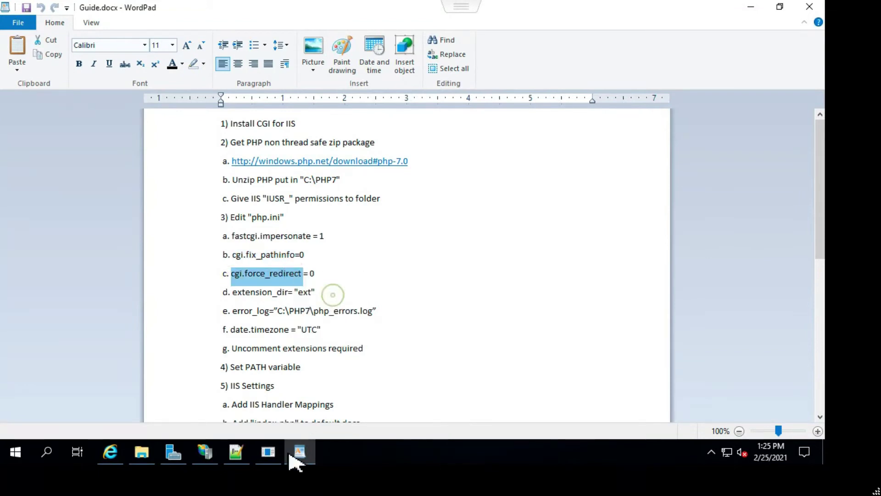
{"action": "left_click", "coordinate": [238, 455]}
{"action": "left_click", "coordinate": [380, 164]}
{"action": "left_click_drag", "start_coordinate": [390, 169], "coordinate": [311, 164]}
{"action": "key", "text": "ctrl+v"}
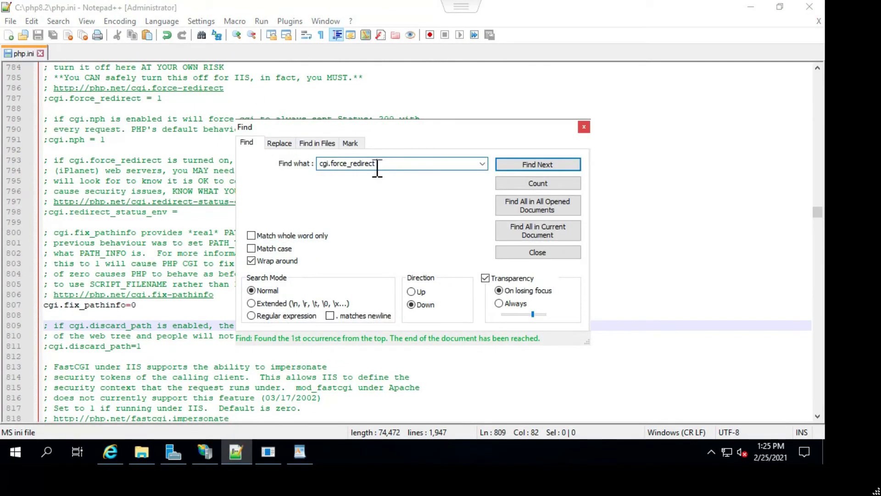
{"action": "left_click", "coordinate": [521, 167]}
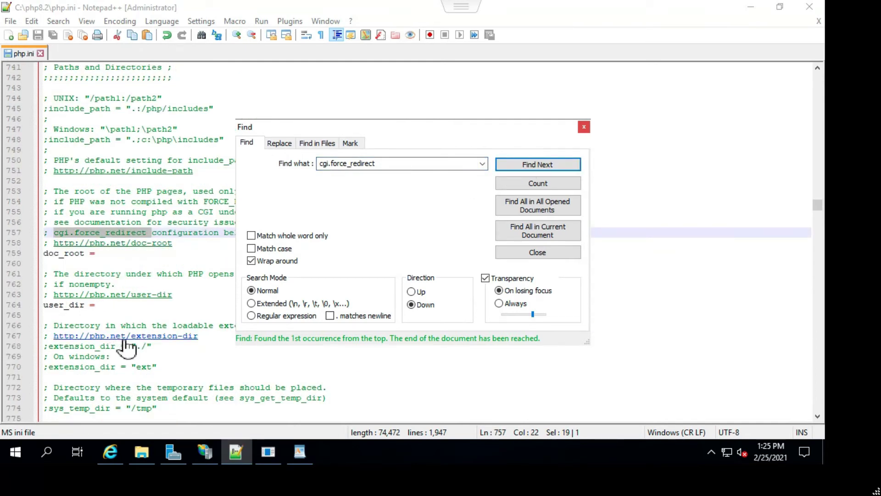
{"action": "scroll", "coordinate": [150, 363], "scroll_direction": "down", "scroll_amount": 1}
{"action": "double_click", "coordinate": [381, 164]}
{"action": "key", "text": "Return"}
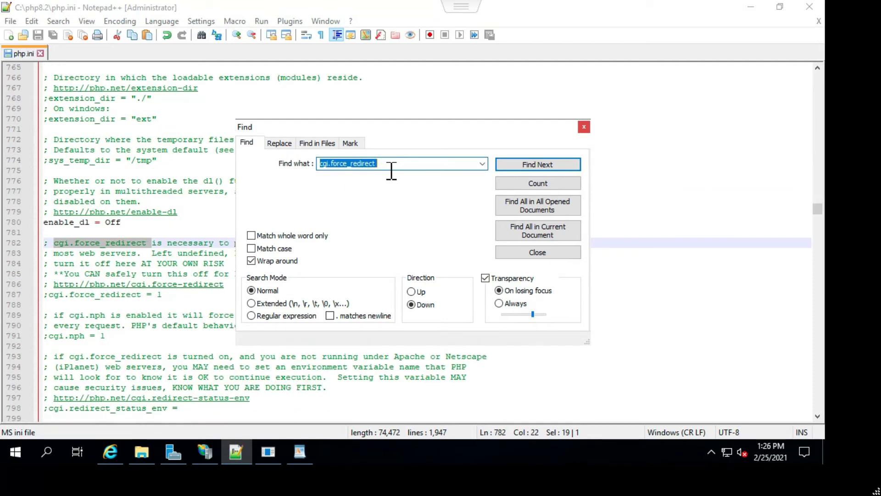
- Uncomment the cgi.force_redirect line in php.ini, set its value to 0 and save the file
{"action": "left_click", "coordinate": [49, 296]}
{"action": "key", "text": "BackSpace"}
{"action": "left_click", "coordinate": [168, 296]}
{"action": "type", "text": "0"}
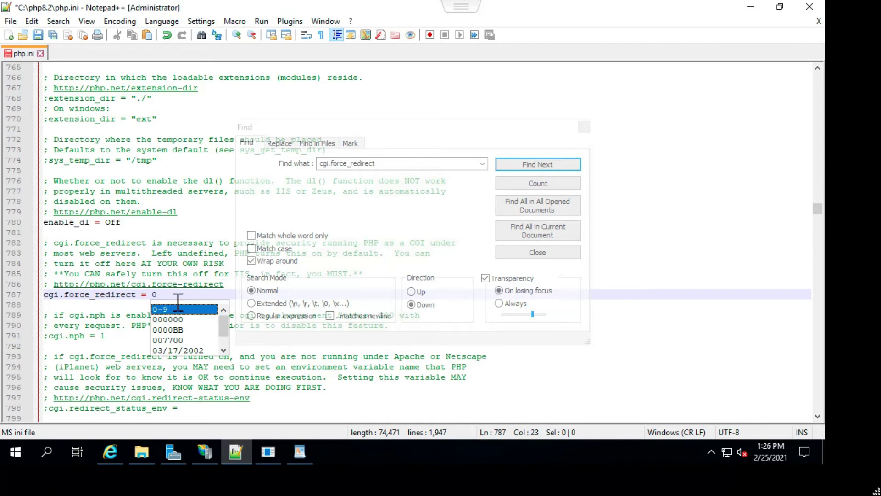
{"action": "left_click", "coordinate": [38, 36]}
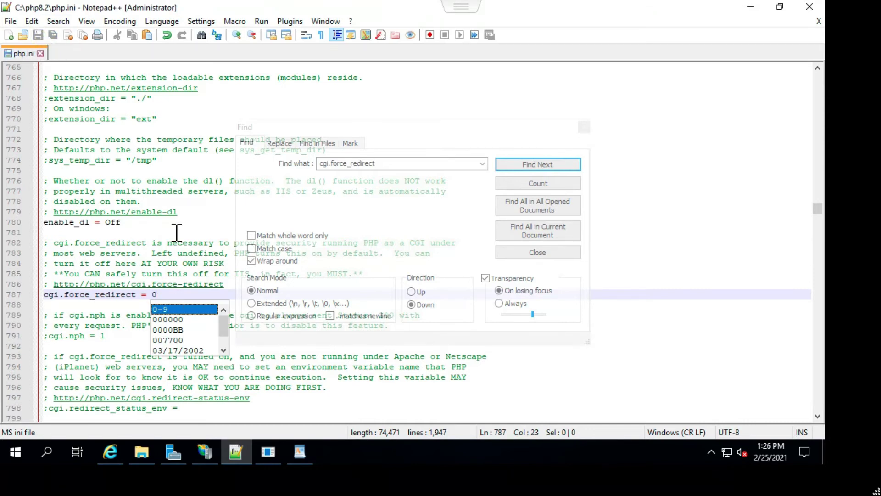
- Copy the extension_dir directive name from the WordPad guide and search php.ini in Notepad++ through to its commented-out setting lines
{"action": "left_click", "coordinate": [299, 452]}
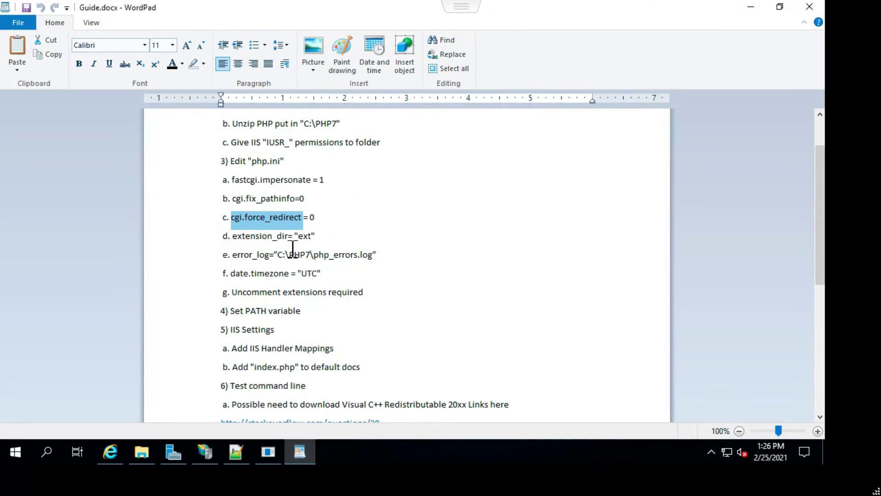
{"action": "left_click_drag", "start_coordinate": [288, 236], "coordinate": [246, 242]}
{"action": "right_click", "coordinate": [247, 238]}
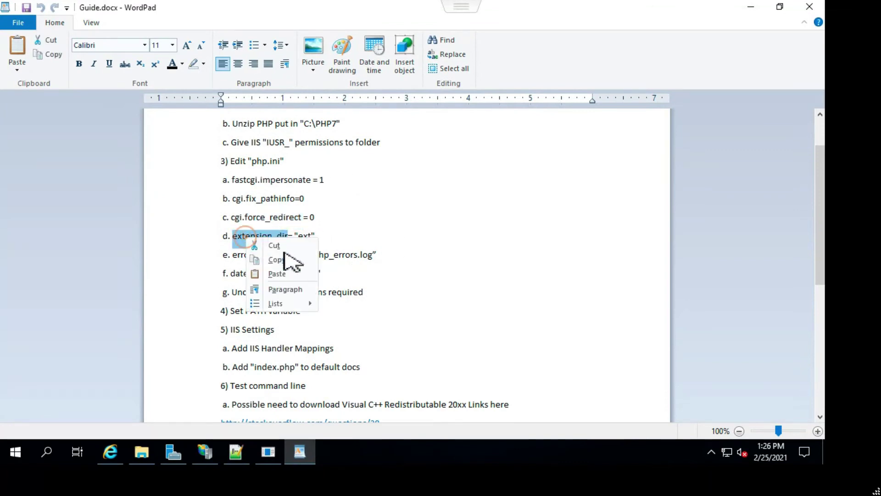
{"action": "left_click", "coordinate": [278, 259]}
{"action": "left_click", "coordinate": [751, 7]}
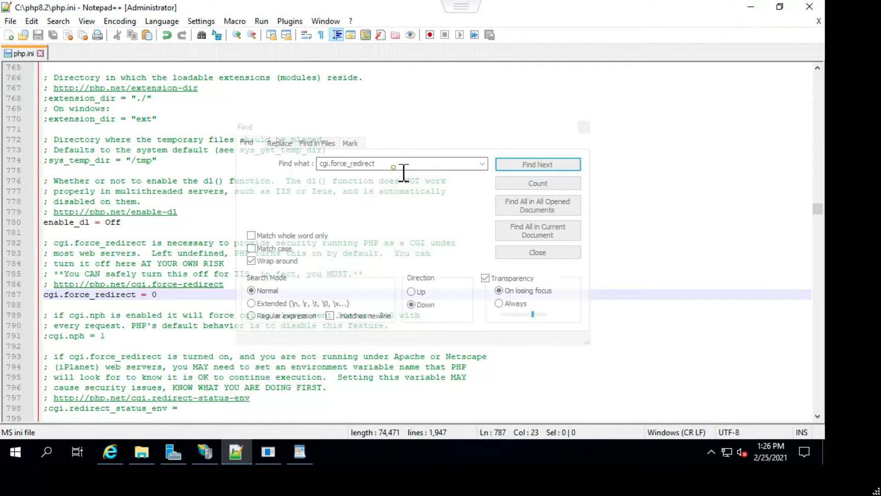
{"action": "left_click", "coordinate": [394, 164]}
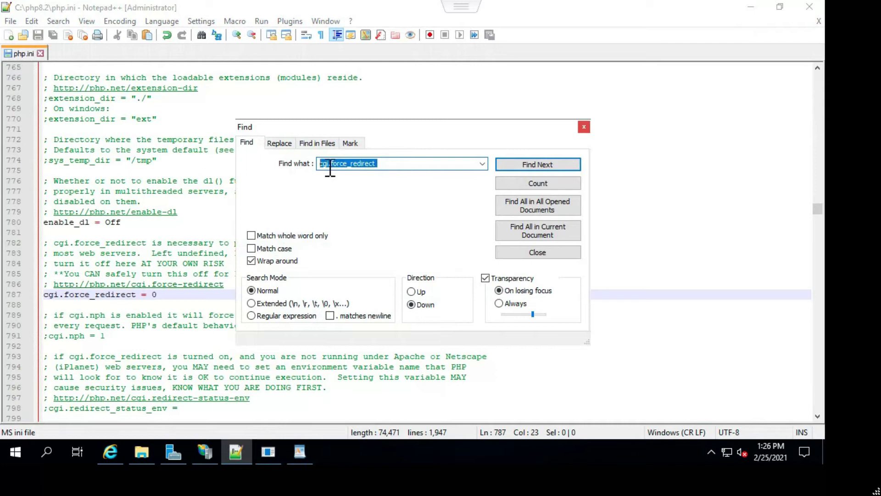
{"action": "key", "text": "ctrl+v"}
{"action": "left_click", "coordinate": [538, 164]}
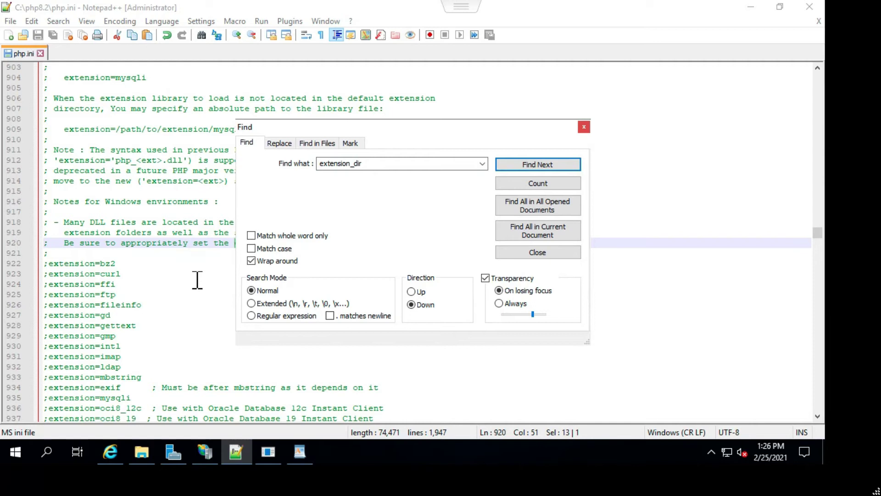
{"action": "key", "text": "Return"}
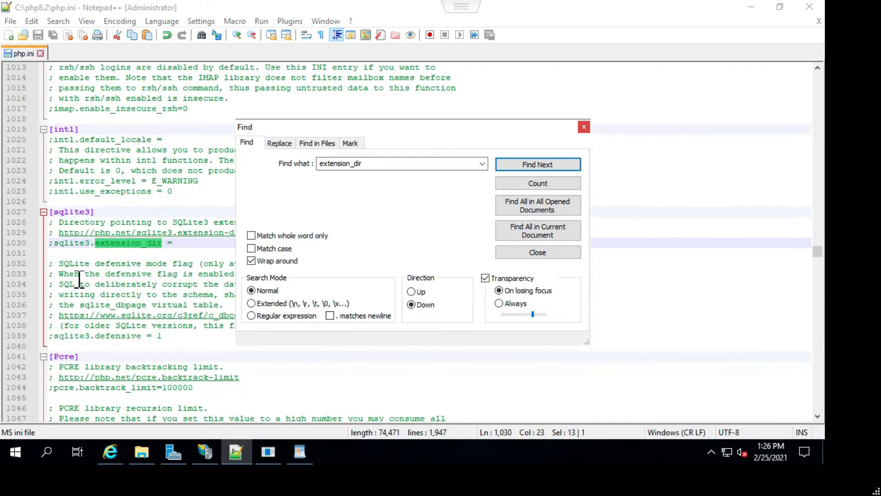
{"action": "key", "text": "Return"}
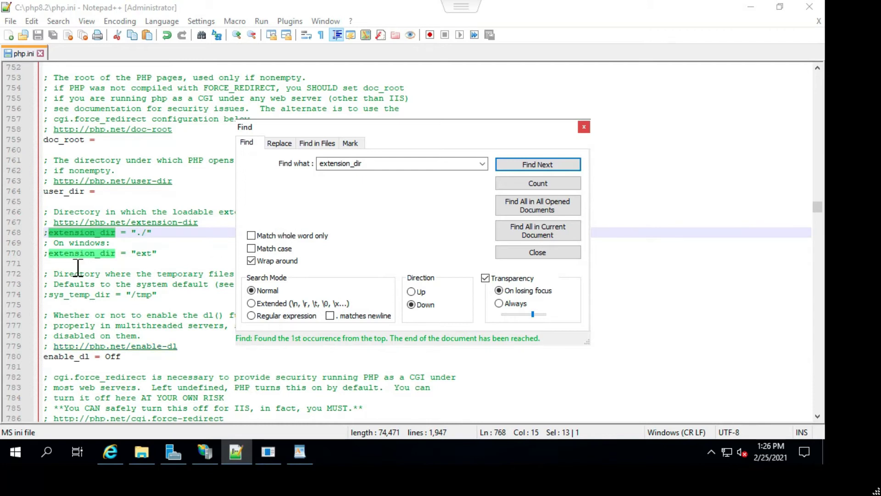
- Uncomment the extension_dir = "ext" line for Windows in php.ini and save the file
{"action": "left_click", "coordinate": [49, 254]}
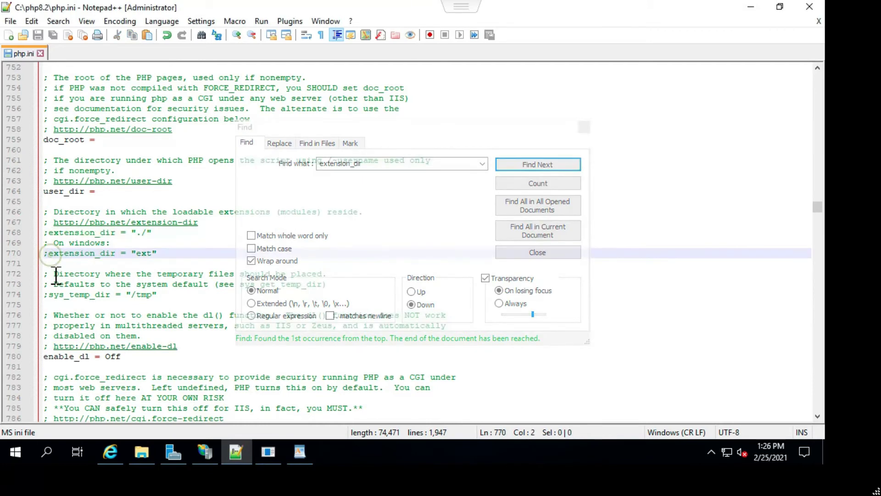
{"action": "key", "text": "BackSpace"}
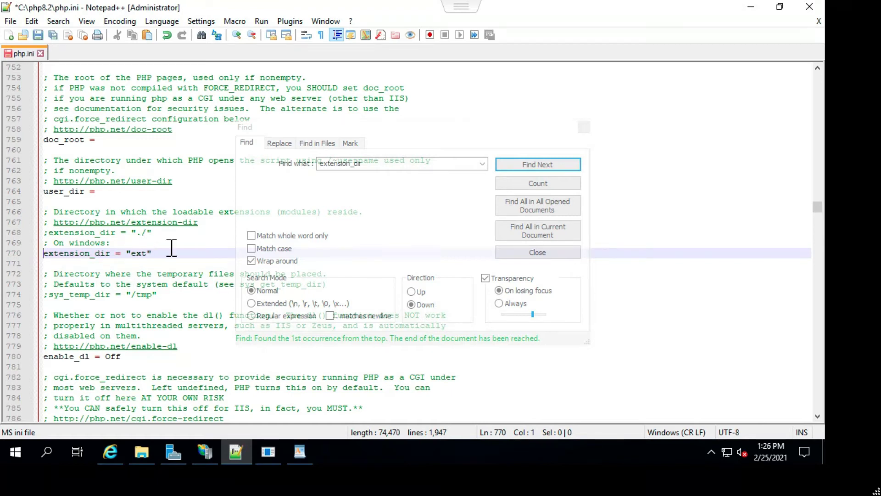
{"action": "left_click", "coordinate": [38, 35]}
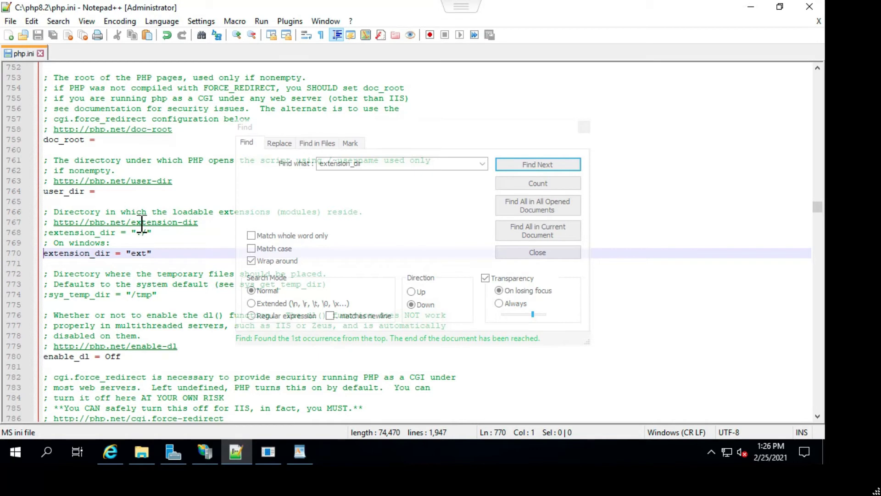
{"action": "left_click", "coordinate": [618, 303]}
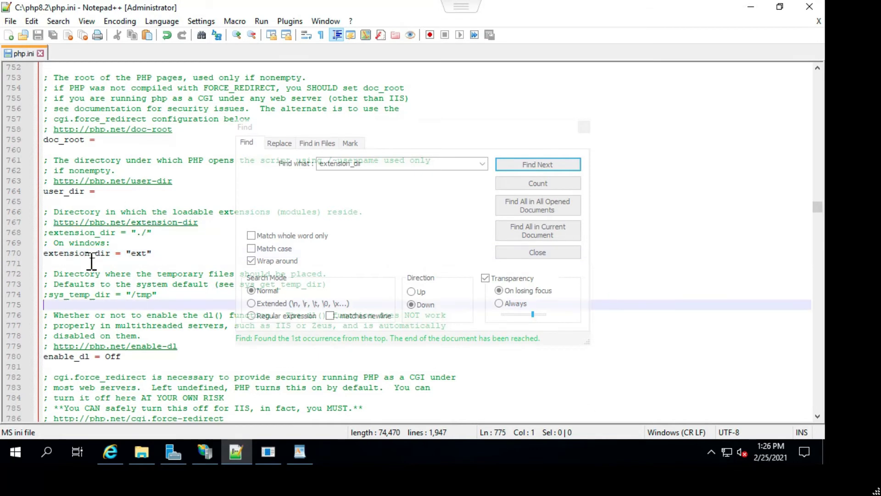
- Copy the error_log directive name from step 3e of the WordPad guide
{"action": "left_click", "coordinate": [300, 452]}
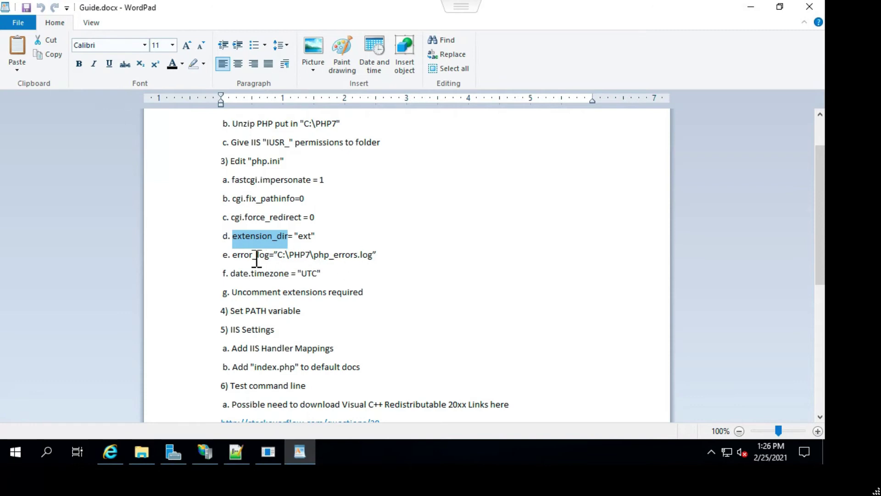
{"action": "left_click_drag", "start_coordinate": [233, 262], "coordinate": [272, 262]}
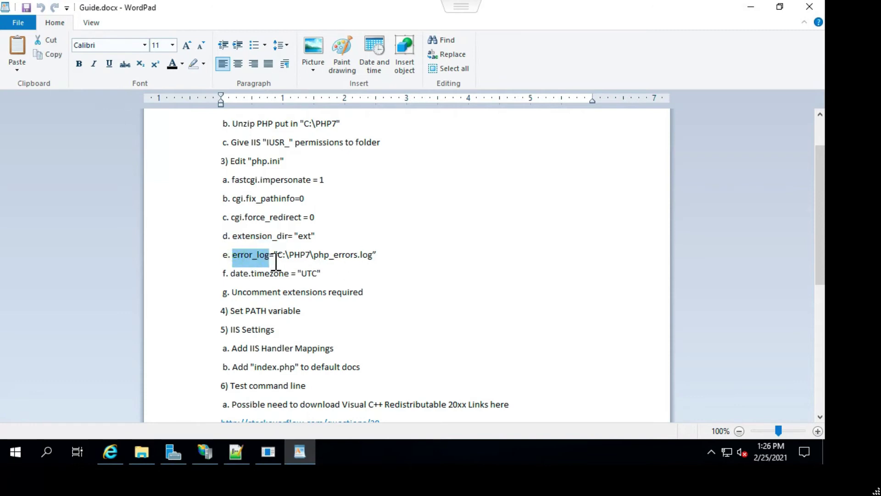
{"action": "right_click", "coordinate": [254, 255]}
{"action": "left_click", "coordinate": [290, 275]}
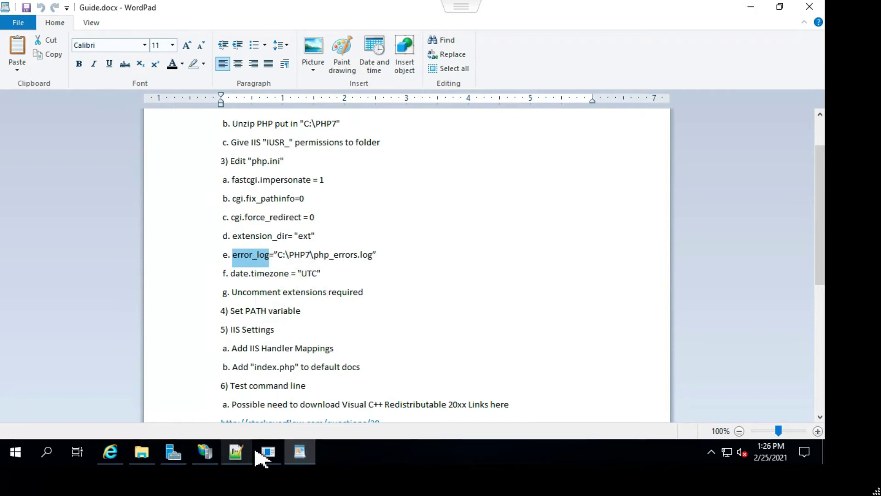
- Search php.ini in Notepad++ for error_log, advancing through the matches to the commented-out error_log = php_errors.log line
{"action": "left_click", "coordinate": [236, 454]}
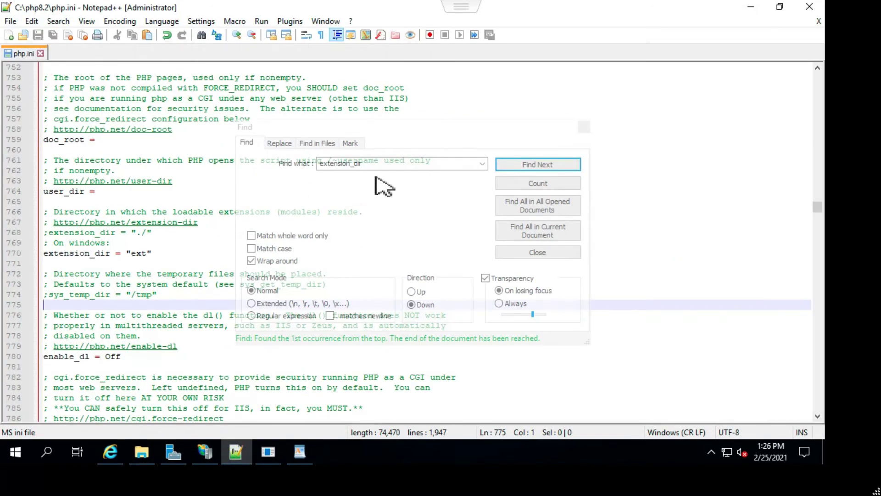
{"action": "left_click", "coordinate": [404, 166]}
{"action": "left_click_drag", "start_coordinate": [394, 166], "coordinate": [280, 171]}
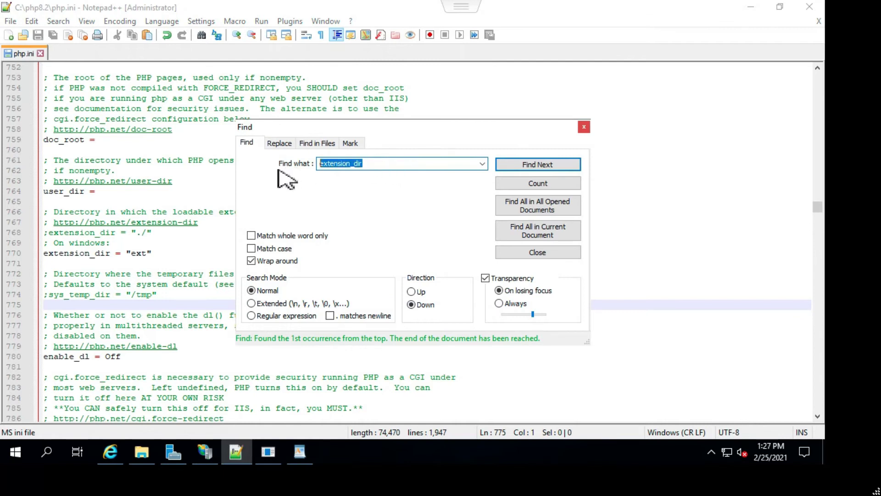
{"action": "type", "text": "error_log"}
{"action": "left_click", "coordinate": [542, 166]}
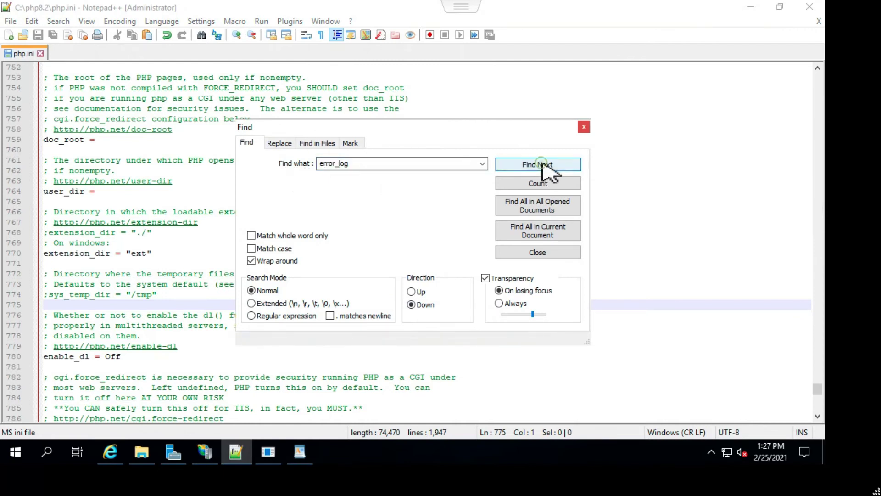
{"action": "left_click", "coordinate": [543, 165]}
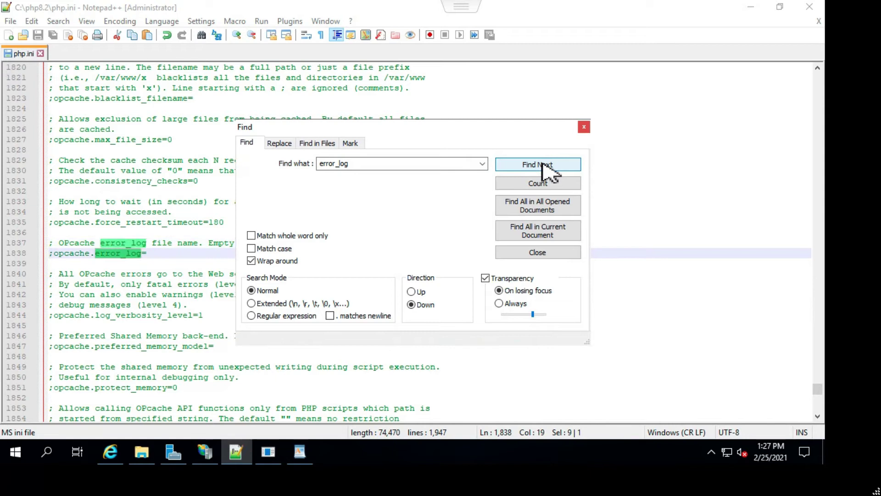
{"action": "left_click", "coordinate": [542, 165]}
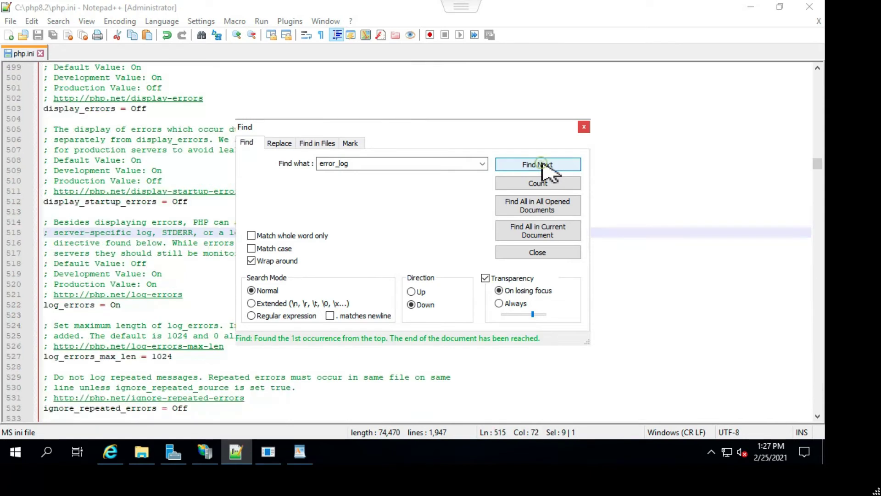
{"action": "left_click", "coordinate": [543, 166]}
{"action": "left_click", "coordinate": [543, 166]}
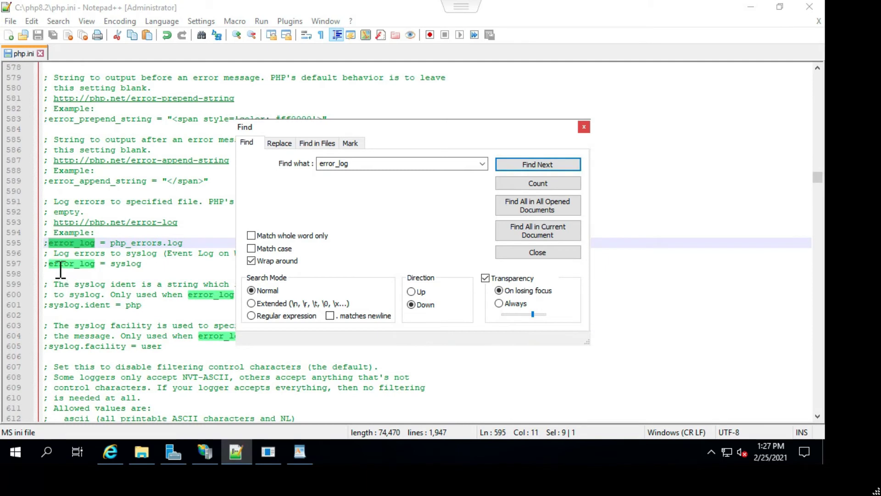
- Uncomment the error_log = syslog line in php.ini, replace its value with empty double quotes and save the file
{"action": "left_click", "coordinate": [48, 264]}
{"action": "key", "text": "BackSpace"}
{"action": "left_click", "coordinate": [149, 265]}
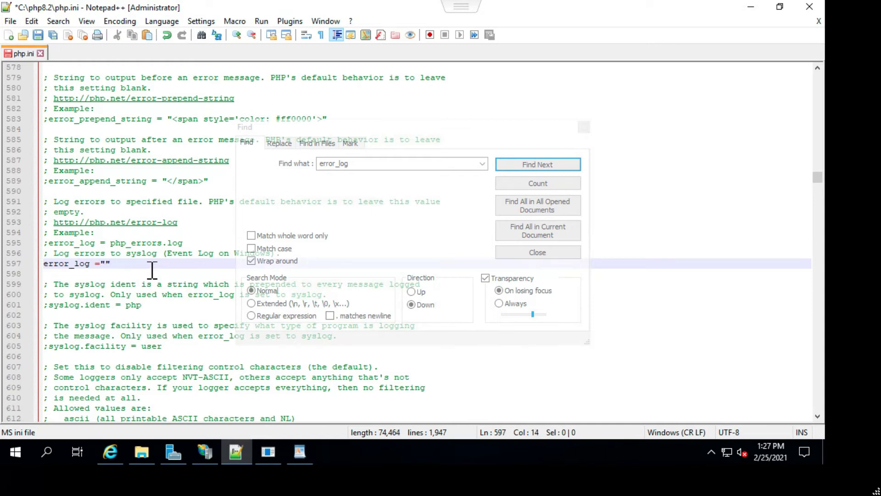
{"action": "left_click", "coordinate": [38, 35]}
- Open the php8.2 folder on Local Disk (C:) in File Explorer and copy its path, C:\php8.2
{"action": "left_click", "coordinate": [143, 452]}
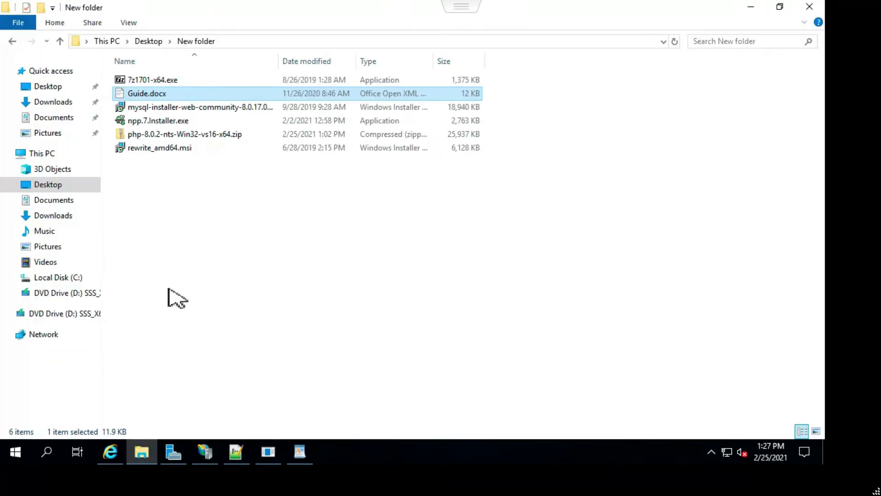
{"action": "left_click", "coordinate": [81, 278]}
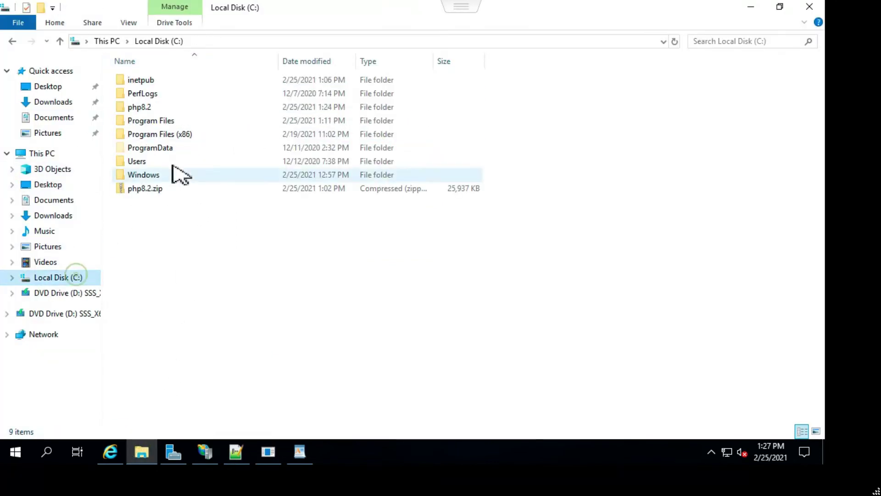
{"action": "double_click", "coordinate": [147, 107]}
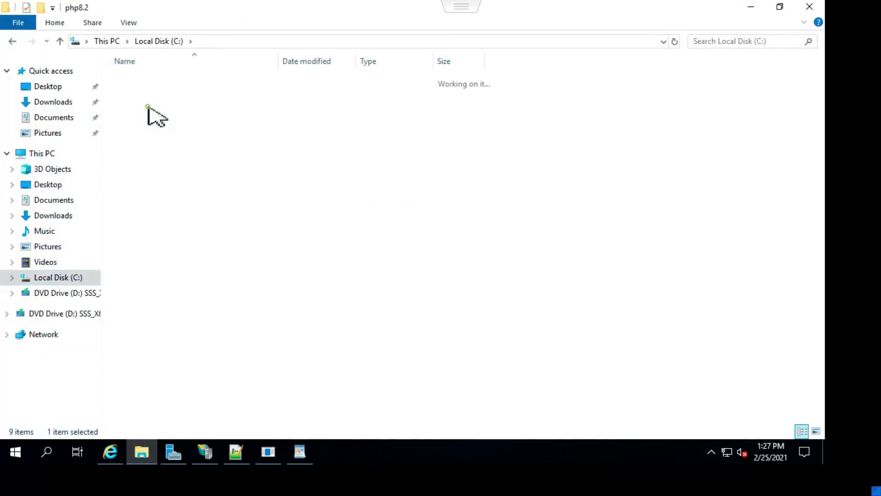
{"action": "left_click", "coordinate": [213, 42]}
{"action": "key", "text": "ctrl+c"}
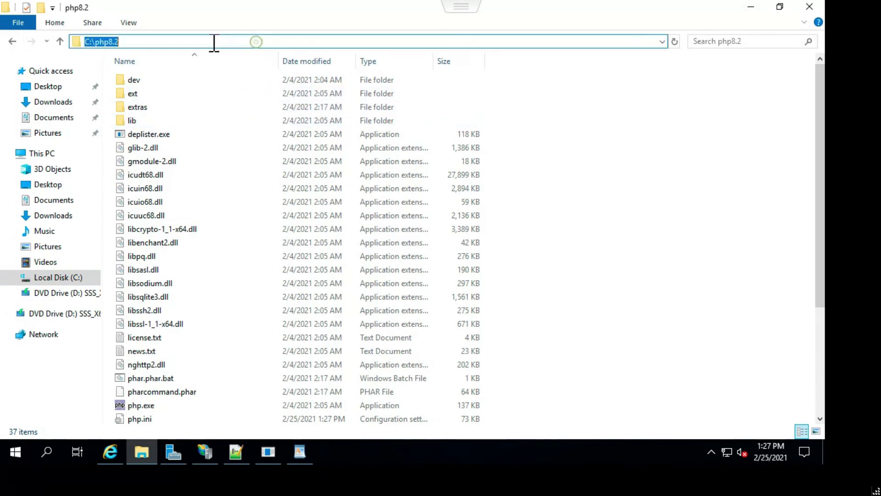
{"action": "right_click", "coordinate": [106, 44]}
{"action": "left_click", "coordinate": [137, 86]}
- Set the error_log value to "C:\php8.2\php.logs" in php.ini in Notepad++, and return to the WordPad guide
{"action": "left_click", "coordinate": [300, 452]}
{"action": "left_click", "coordinate": [236, 452]}
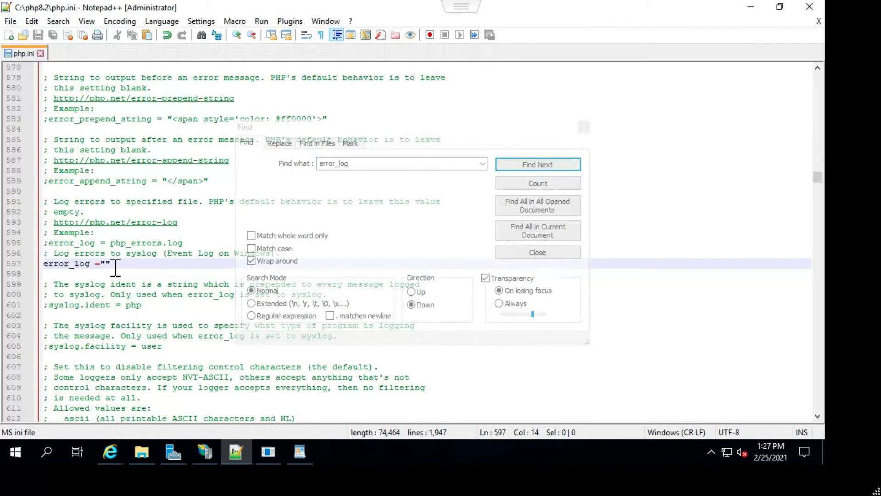
{"action": "key", "text": "ctrl+v"}
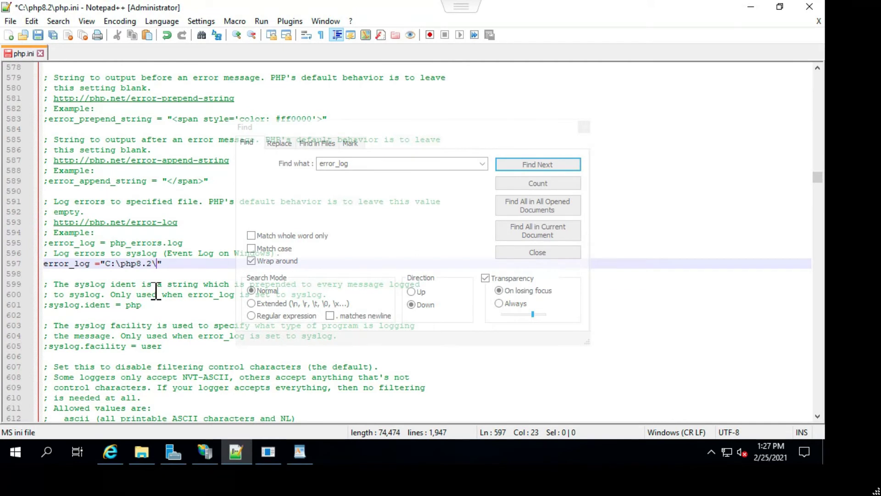
{"action": "type", "text": "\\php"}
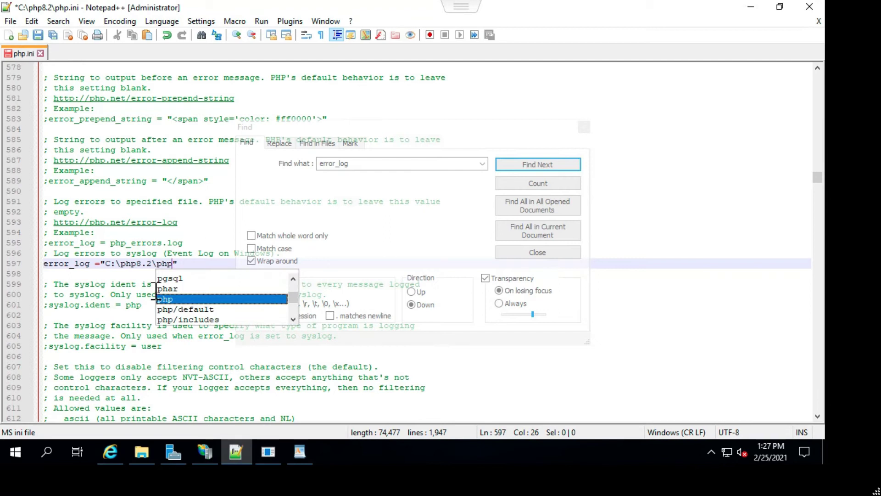
{"action": "type", "text": ".logd"}
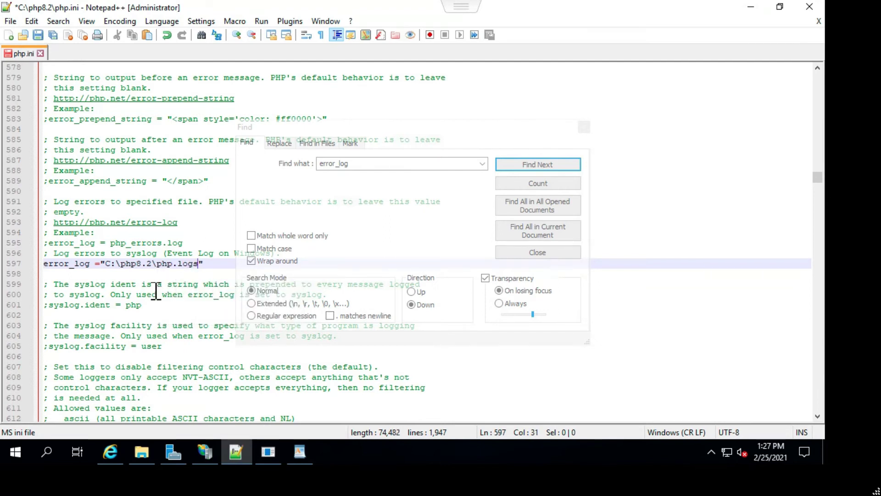
{"action": "left_click", "coordinate": [300, 451]}
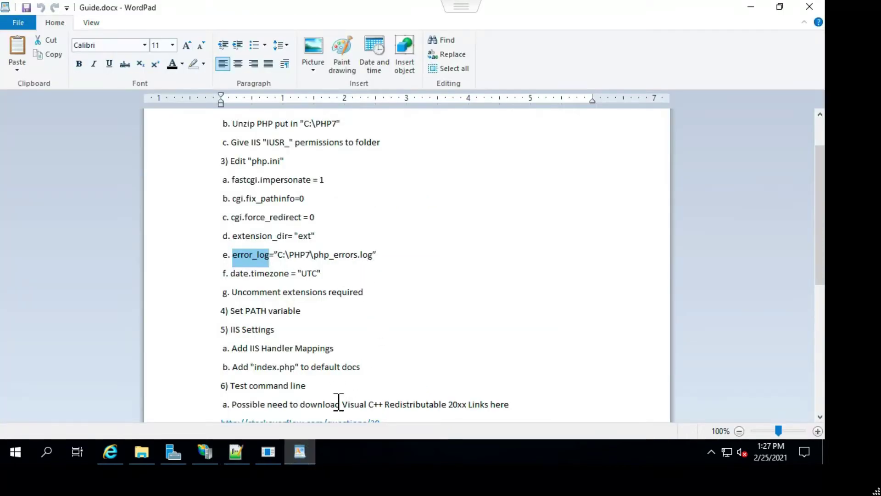
- In php.ini, change the error_log path to "C:\php8.2\php_error.log" and save the file
{"action": "left_click", "coordinate": [236, 452]}
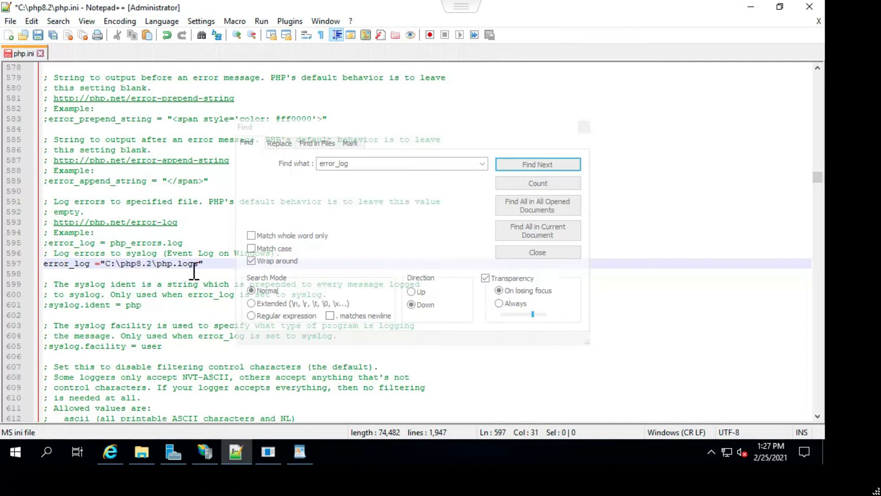
{"action": "left_click", "coordinate": [171, 265]}
{"action": "type", "text": "_error"}
{"action": "key", "text": "Right"}
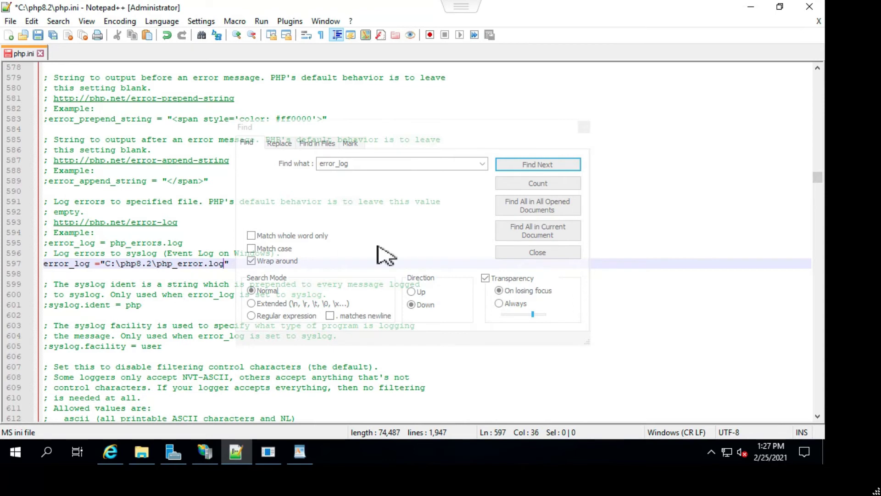
{"action": "left_click", "coordinate": [669, 285]}
{"action": "left_click", "coordinate": [38, 35]}
- Copy the setting name date.timezone from the WordPad guide and find it in php.ini in Notepad++
{"action": "left_click", "coordinate": [303, 459]}
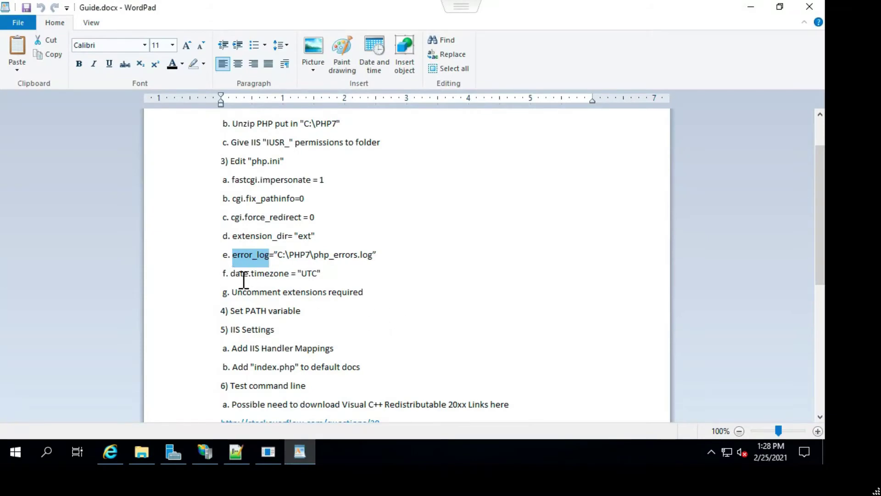
{"action": "left_click_drag", "start_coordinate": [242, 279], "coordinate": [287, 274]}
{"action": "key", "text": "ctrl+c"}
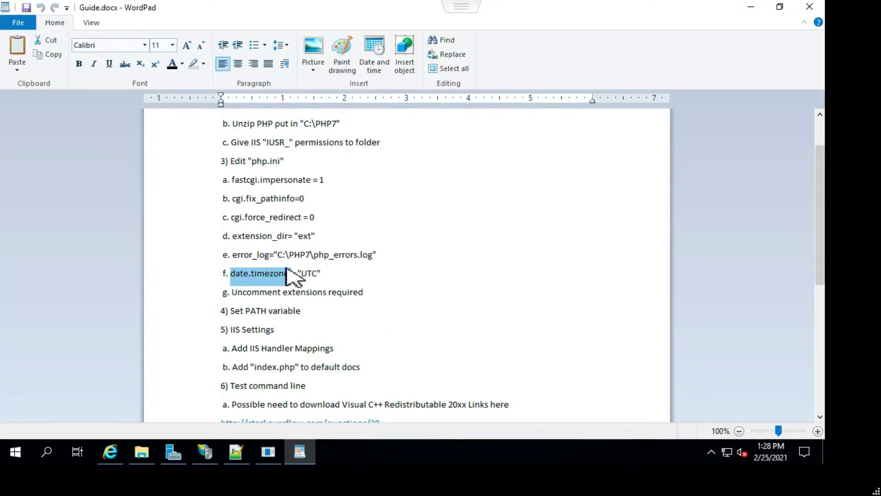
{"action": "left_click", "coordinate": [236, 452]}
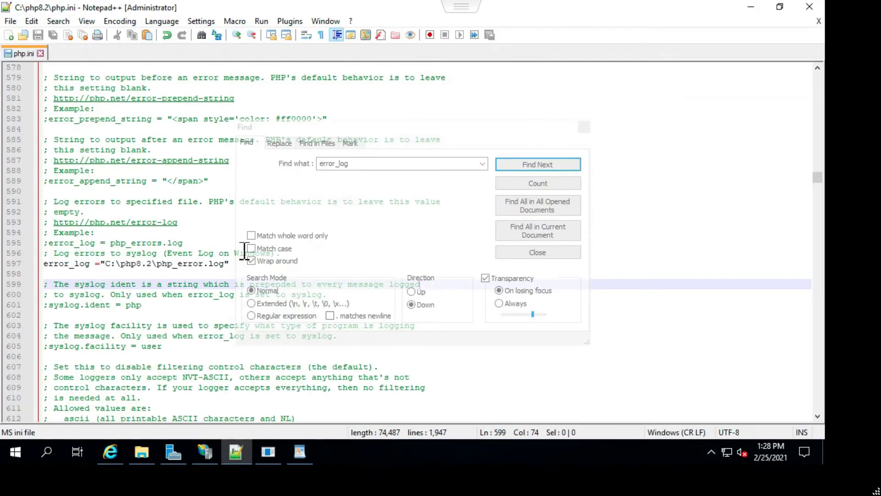
{"action": "left_click", "coordinate": [59, 21]}
{"action": "left_click", "coordinate": [79, 34]}
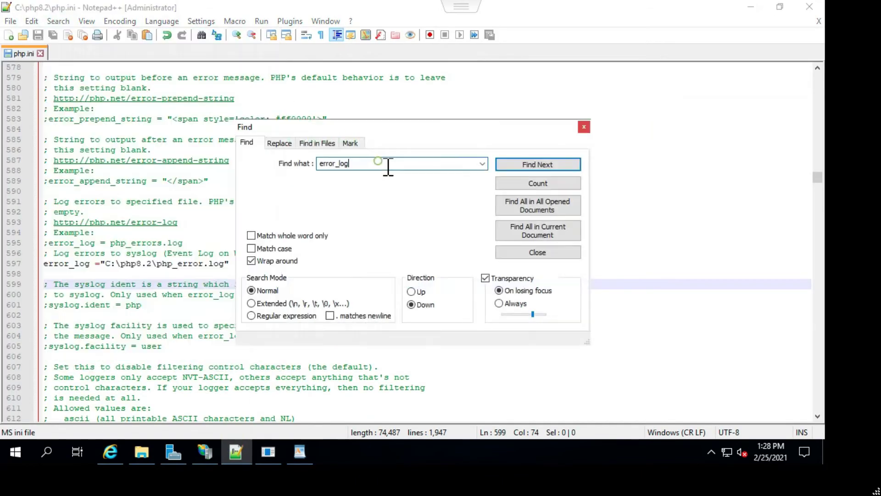
{"action": "key", "text": "ctrl+v"}
{"action": "key", "text": "Return"}
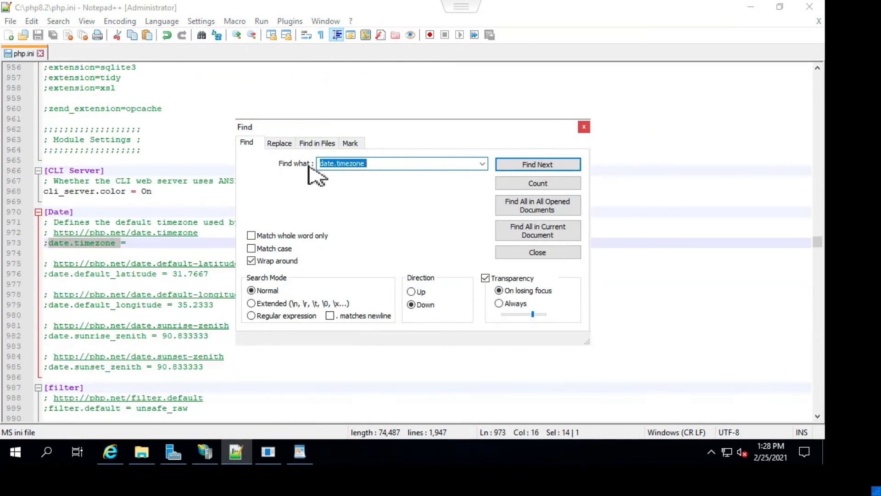
- Uncomment the date.timezone line, set its value to "Asia/Manila", and save php.ini
{"action": "left_click", "coordinate": [47, 243]}
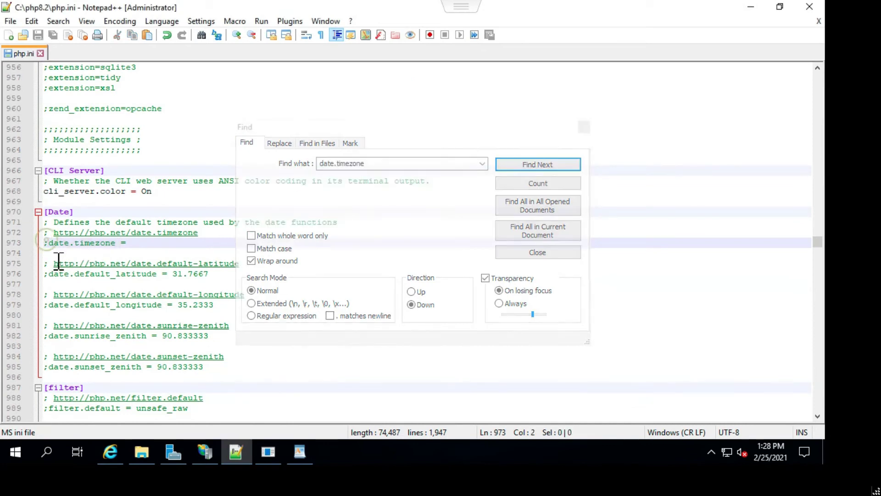
{"action": "key", "text": "BackSpace"}
{"action": "left_click", "coordinate": [160, 246]}
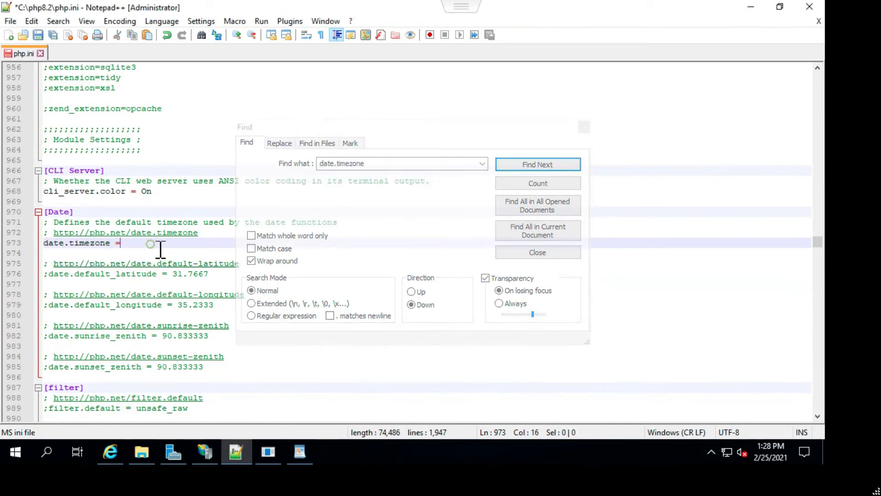
{"action": "type", "text": "\"Asia/Mani"}
{"action": "left_click", "coordinate": [38, 35]}
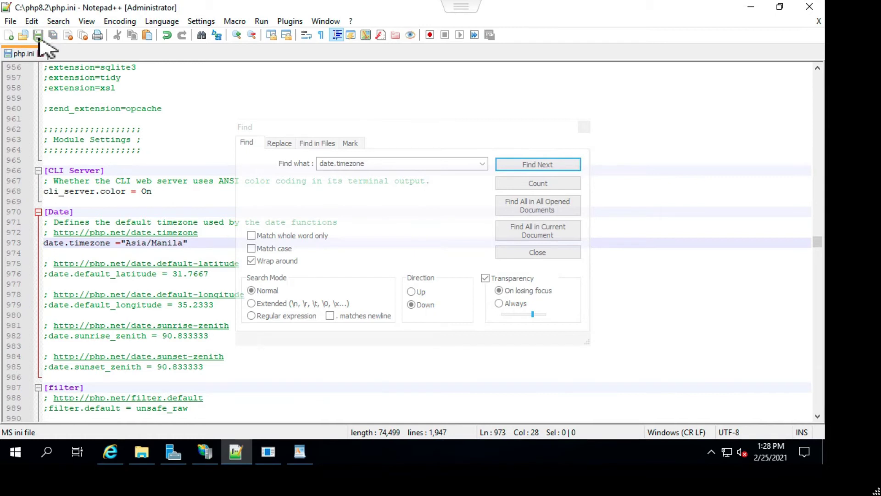
- Copy extension_dir from the WordPad guide and search php.ini for it until the match above the extension list
{"action": "left_click", "coordinate": [302, 462]}
{"action": "scroll", "coordinate": [339, 310], "scroll_direction": "down", "scroll_amount": 1}
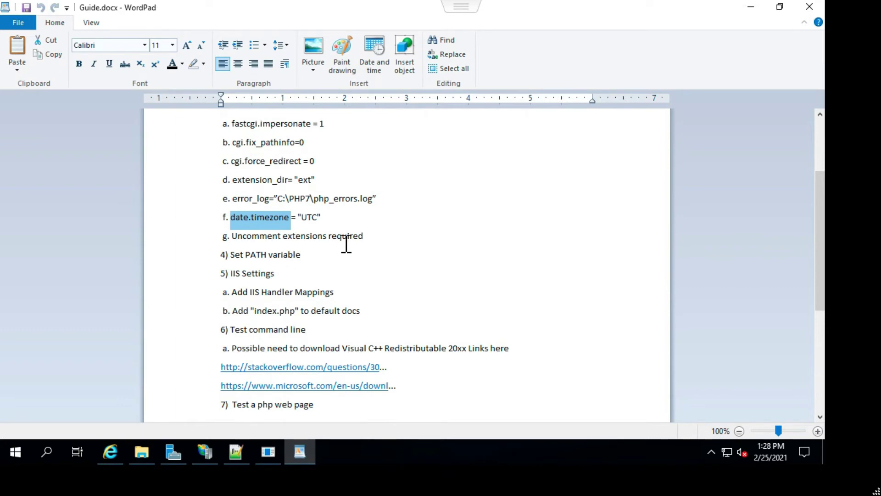
{"action": "double_click", "coordinate": [287, 180]}
{"action": "key", "text": "ctrl+c"}
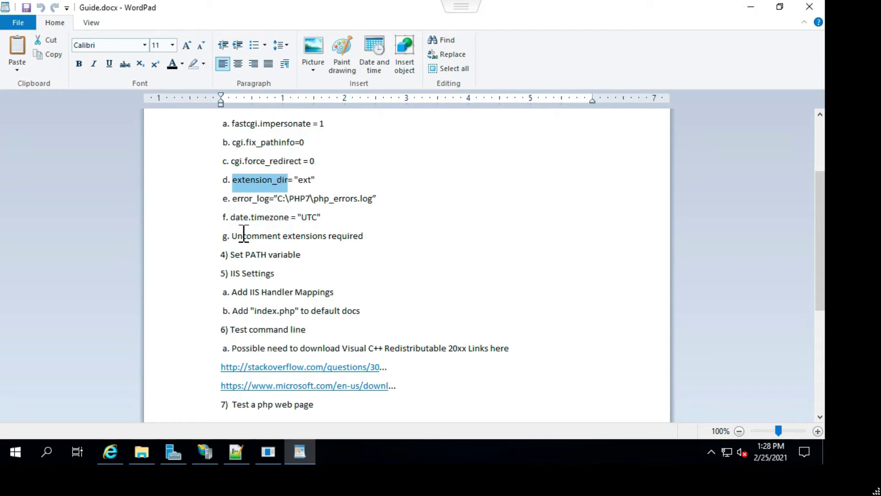
{"action": "left_click", "coordinate": [241, 455]}
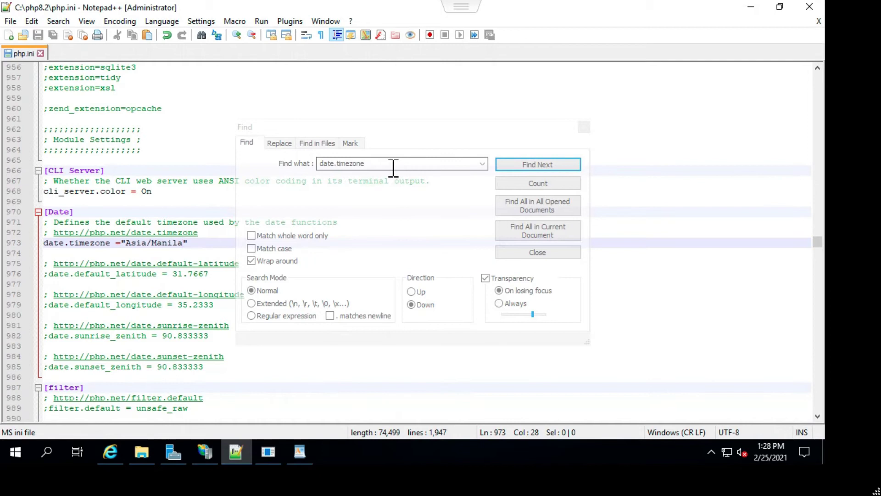
{"action": "left_click_drag", "start_coordinate": [383, 164], "coordinate": [319, 164]}
{"action": "key", "text": "ctrl+v"}
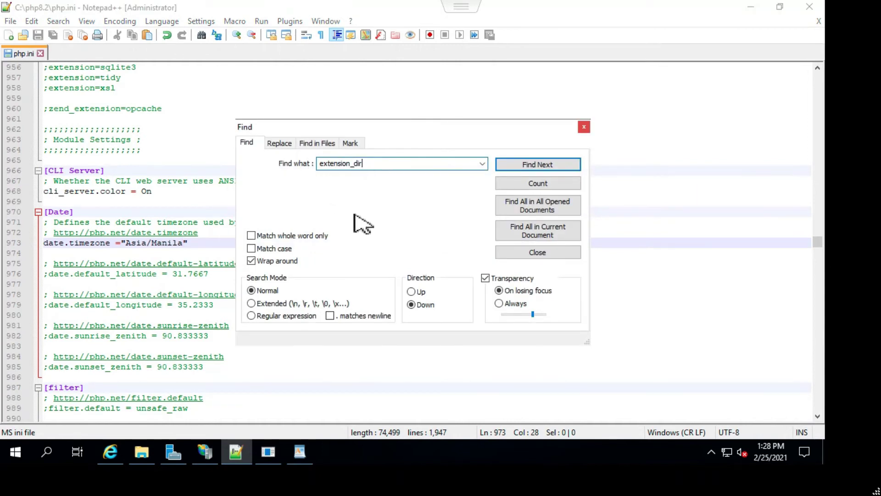
{"action": "key", "text": "Return"}
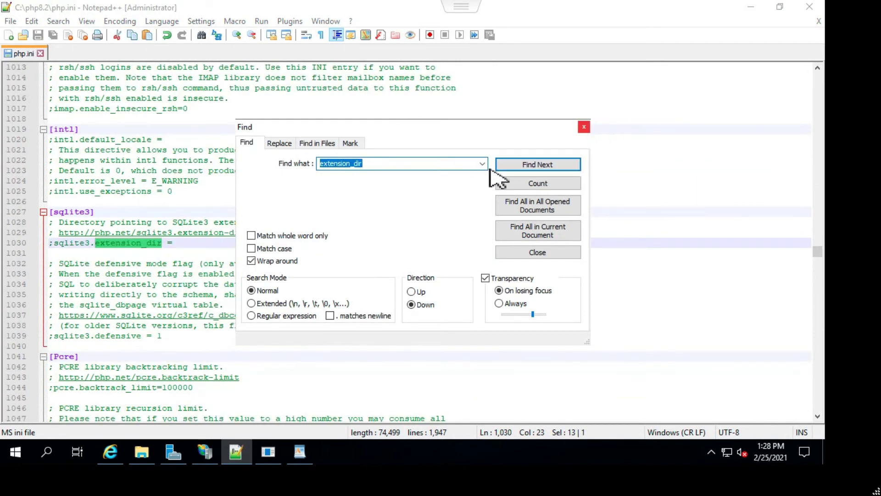
{"action": "key", "text": "Return"}
{"action": "key", "text": "Return"}
{"action": "key", "text": "Return"}
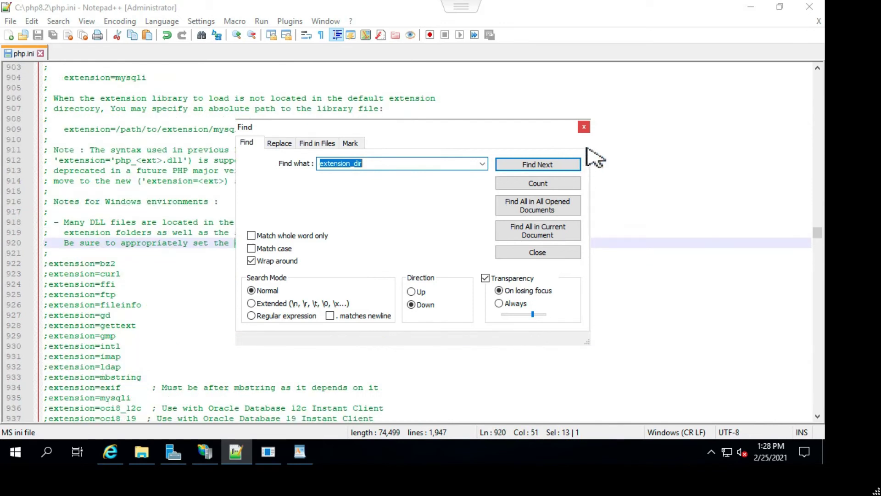
- Uncomment the curl, ftp and fileinfo extension lines in php.ini
{"action": "left_click", "coordinate": [175, 276]}
{"action": "left_click", "coordinate": [48, 274]}
{"action": "key", "text": "BackSpace"}
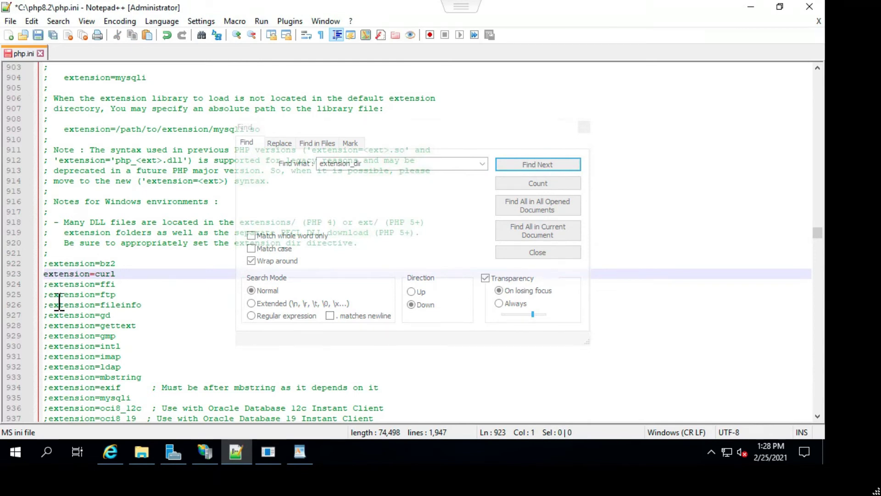
{"action": "left_click", "coordinate": [48, 295]}
{"action": "key", "text": "BackSpace"}
{"action": "left_click", "coordinate": [49, 306]}
{"action": "key", "text": "BackSpace"}
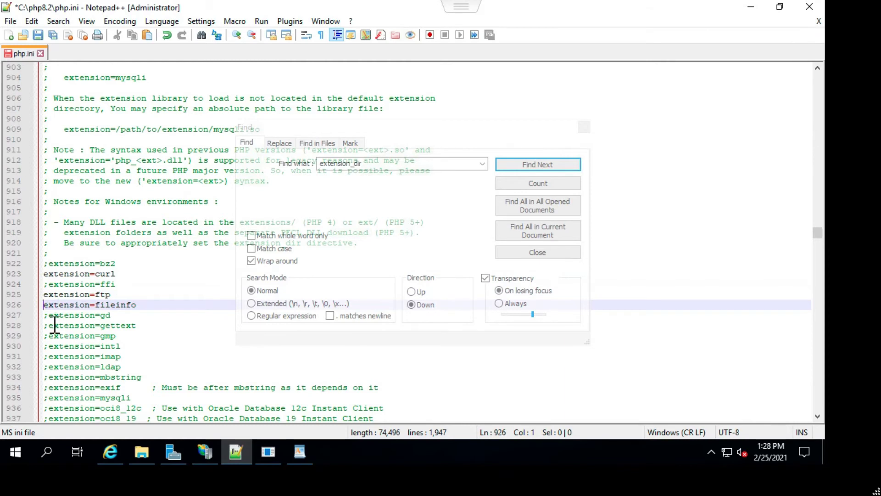
- Uncomment the gd, gettext, gmp, intl and imap extension lines
{"action": "left_click", "coordinate": [49, 315]}
{"action": "key", "text": "BackSpace"}
{"action": "left_click", "coordinate": [50, 326]}
{"action": "key", "text": "BackSpace"}
{"action": "left_click", "coordinate": [50, 336]}
{"action": "key", "text": "BackSpace"}
{"action": "left_click", "coordinate": [49, 346]}
{"action": "key", "text": "BackSpace"}
{"action": "left_click", "coordinate": [50, 356]}
{"action": "key", "text": "BackSpace"}
- Uncomment the mbstring, exif and mysqli extension lines, leaving ldap commented out
{"action": "left_click", "coordinate": [50, 377]}
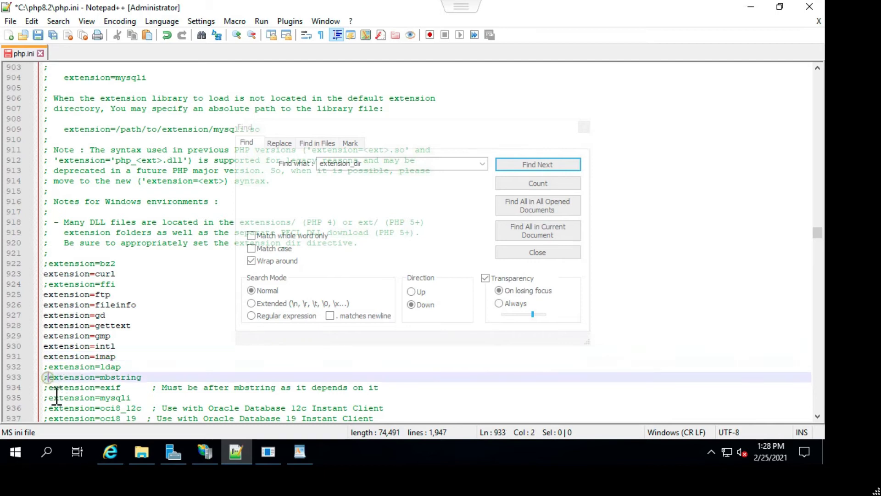
{"action": "key", "text": "BackSpace"}
{"action": "left_click", "coordinate": [50, 387]}
{"action": "key", "text": "BackSpace"}
{"action": "scroll", "coordinate": [159, 347], "scroll_direction": "down", "scroll_amount": 2}
{"action": "scroll", "coordinate": [158, 351], "scroll_direction": "down", "scroll_amount": 1}
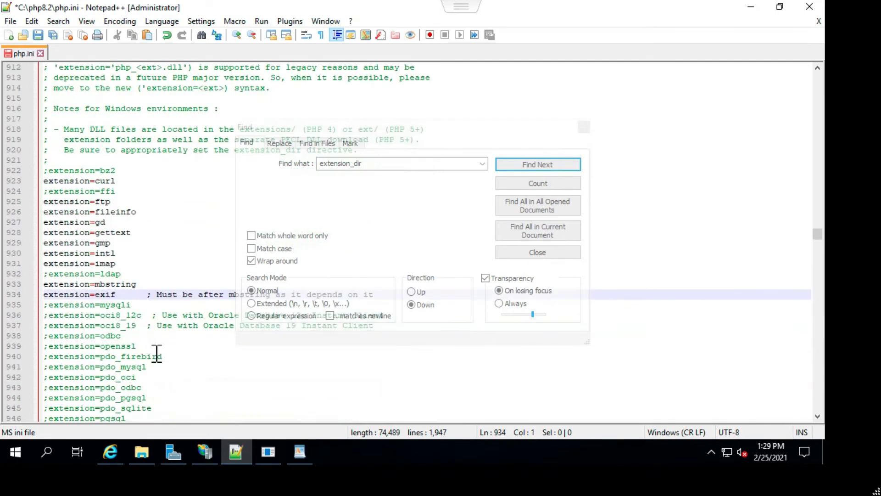
{"action": "left_click", "coordinate": [49, 305]}
{"action": "key", "text": "BackSpace"}
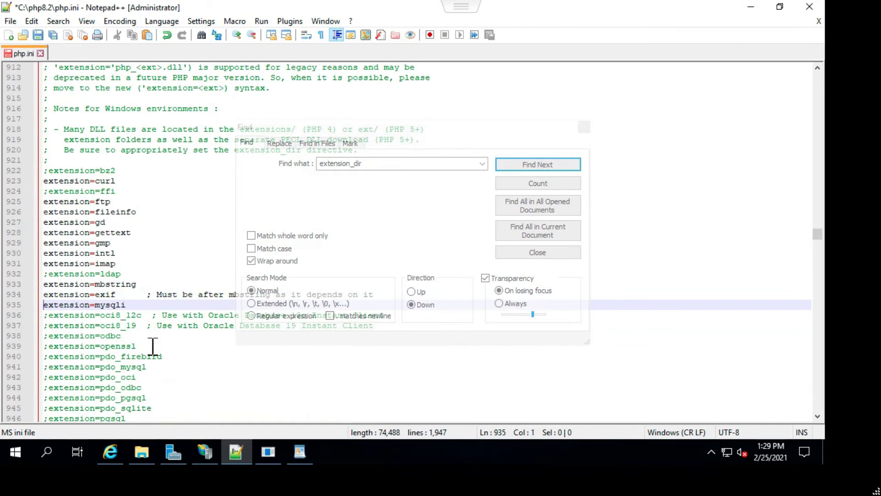
- Uncomment the openssl and pdo_mysql extension lines
{"action": "left_click", "coordinate": [49, 346]}
{"action": "key", "text": "BackSpace"}
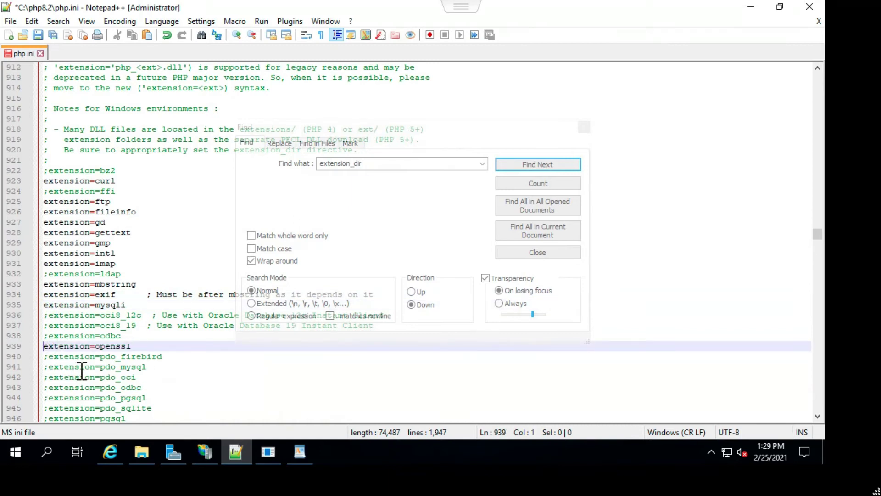
{"action": "scroll", "coordinate": [134, 388], "scroll_direction": "down", "scroll_amount": 1}
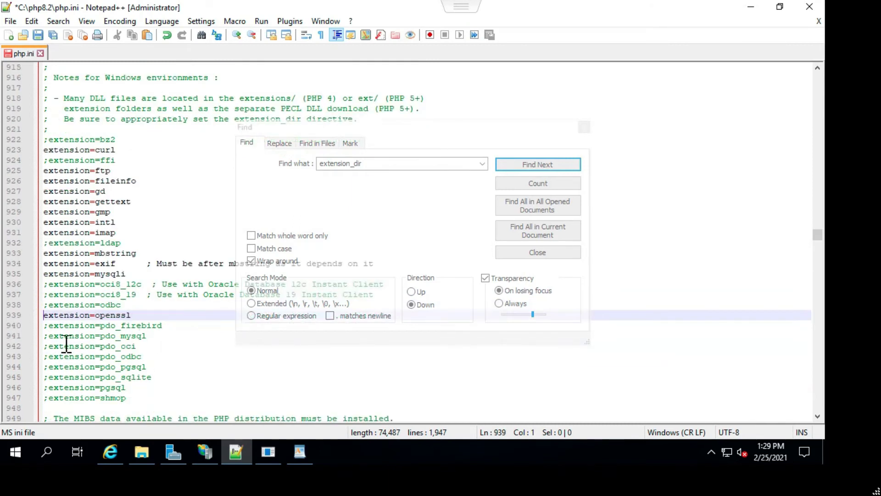
{"action": "left_click", "coordinate": [49, 336]}
{"action": "key", "text": "BackSpace"}
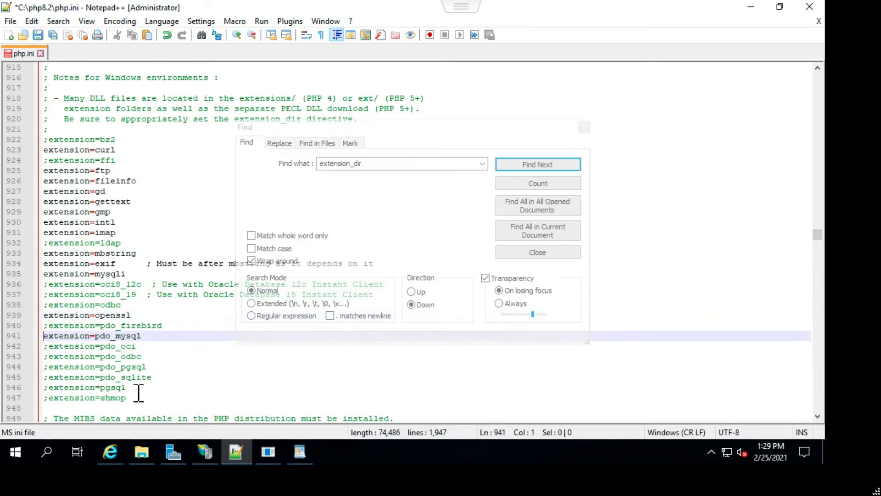
- Uncomment the soap, sockets and sodium extension lines below the snmp entry
{"action": "scroll", "coordinate": [135, 391], "scroll_direction": "down", "scroll_amount": 1}
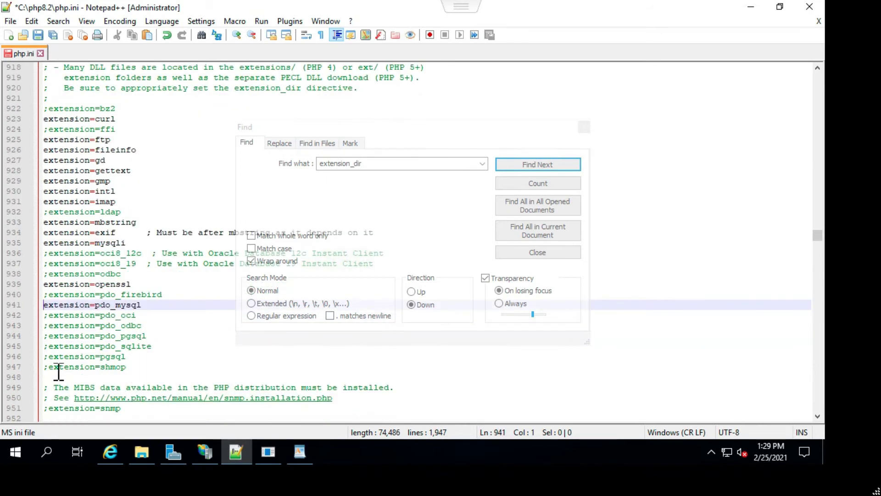
{"action": "scroll", "coordinate": [55, 374], "scroll_direction": "down", "scroll_amount": 4}
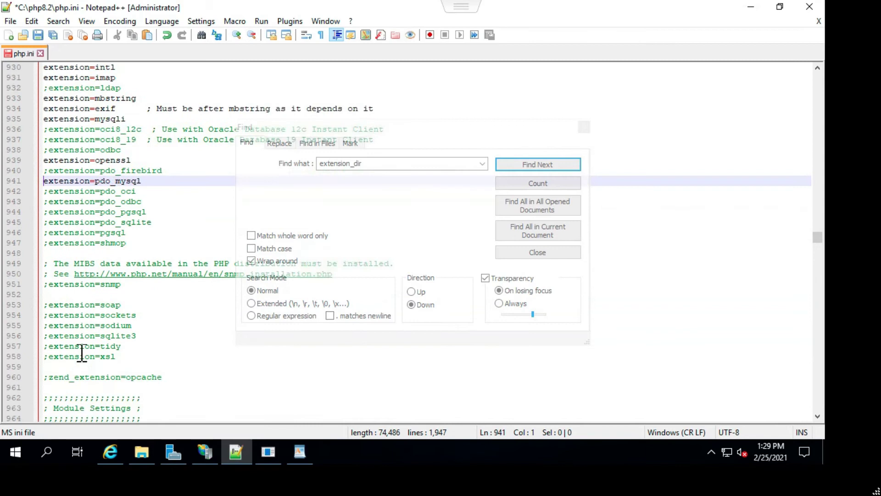
{"action": "left_click", "coordinate": [48, 305]}
{"action": "key", "text": "BackSpace"}
{"action": "left_click", "coordinate": [49, 315]}
{"action": "key", "text": "BackSpace"}
{"action": "left_click", "coordinate": [49, 325]}
{"action": "key", "text": "BackSpace"}
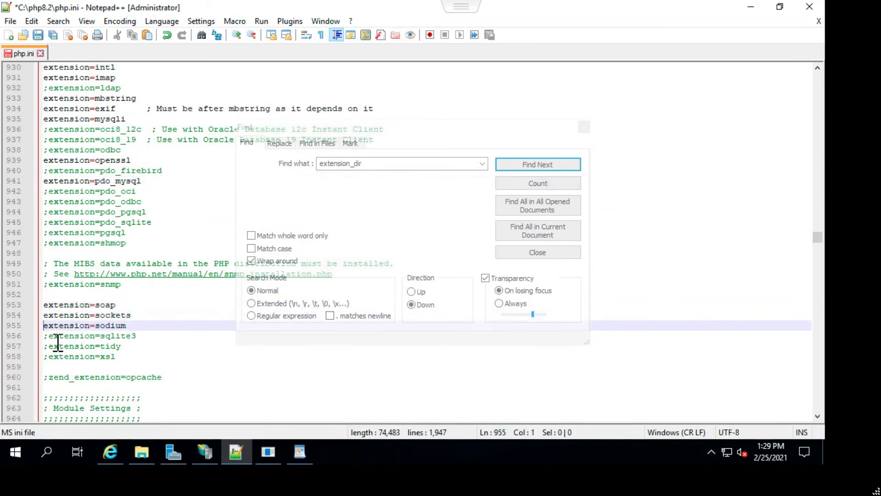
- Uncomment the sqlite3, tidy and xsl extension lines and save php.ini
{"action": "left_click", "coordinate": [48, 336]}
{"action": "key", "text": "BackSpace"}
{"action": "left_click", "coordinate": [48, 346]}
{"action": "key", "text": "BackSpace"}
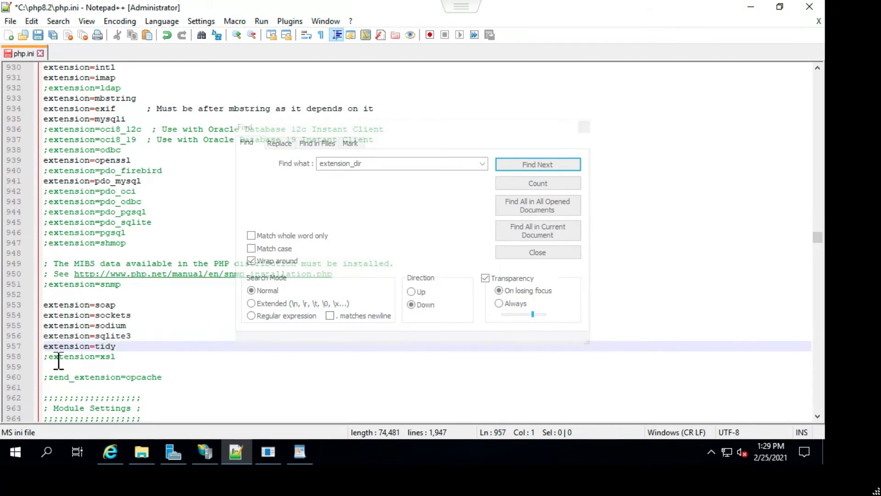
{"action": "left_click", "coordinate": [48, 357]}
{"action": "key", "text": "BackSpace"}
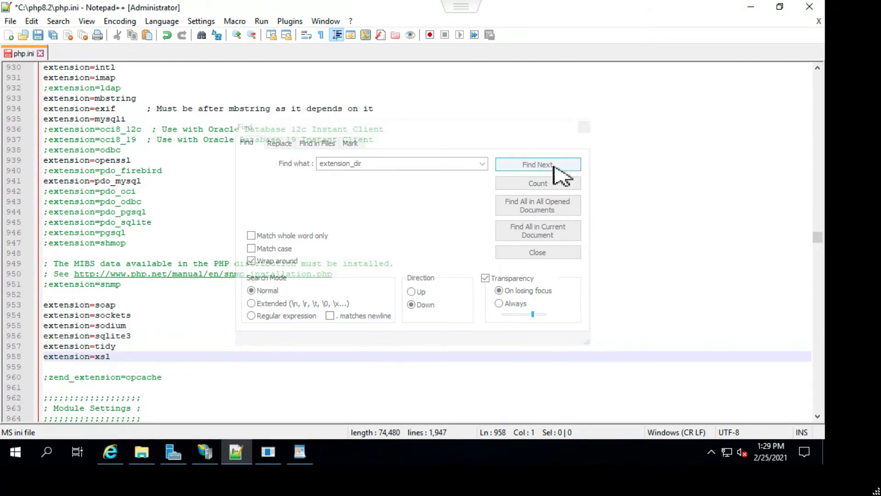
{"action": "left_click", "coordinate": [39, 36]}
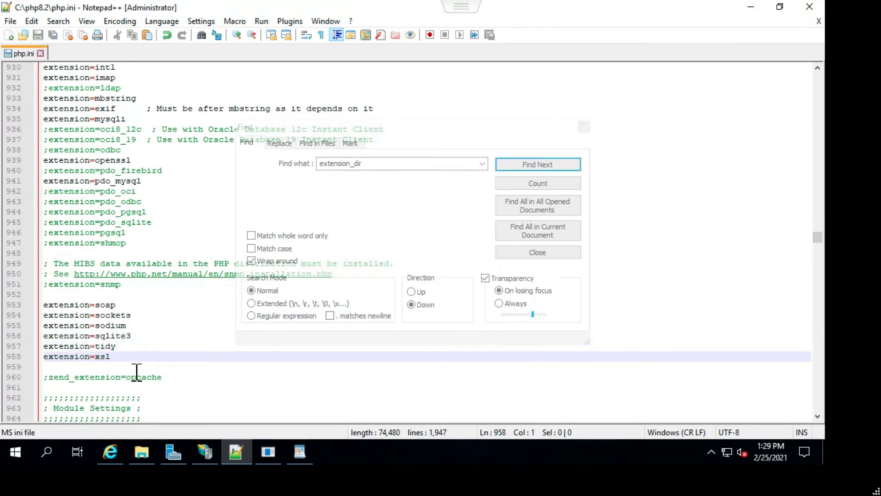
- Return to the WordPad guide and highlight the item "Set PATH variable" in step 4
{"action": "left_click", "coordinate": [300, 451]}
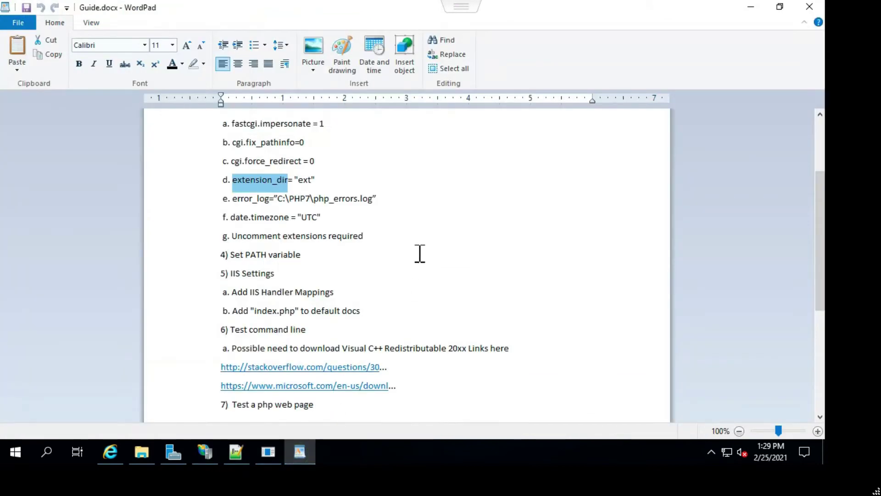
{"action": "scroll", "coordinate": [420, 252], "scroll_direction": "down", "scroll_amount": 1}
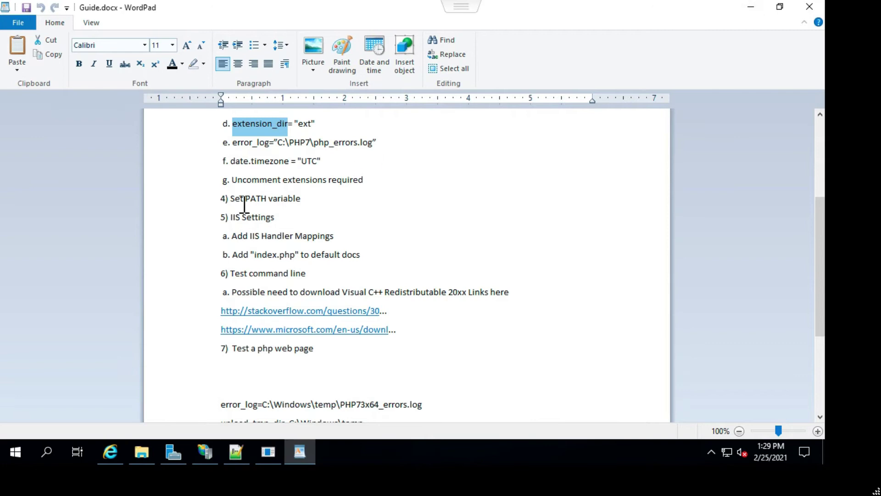
{"action": "left_click_drag", "start_coordinate": [231, 199], "coordinate": [315, 202]}
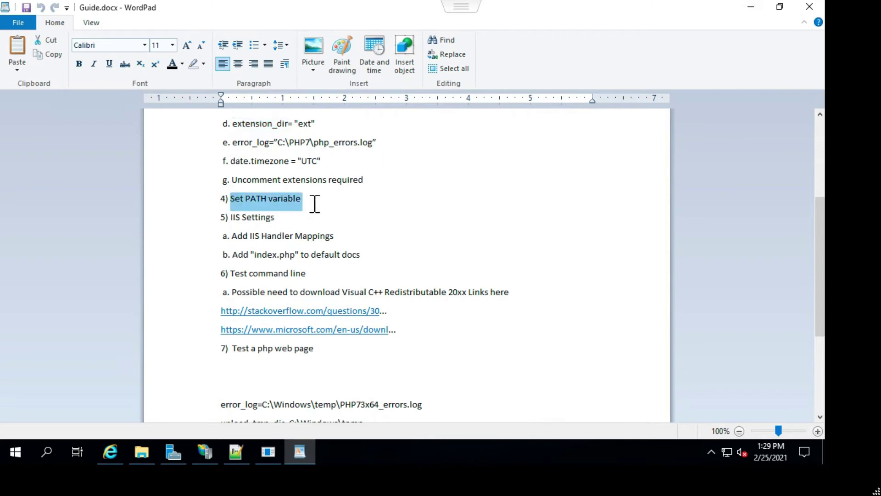
- Minimize the guide, then close php.ini and exit Notepad++
{"action": "left_click", "coordinate": [742, 6]}
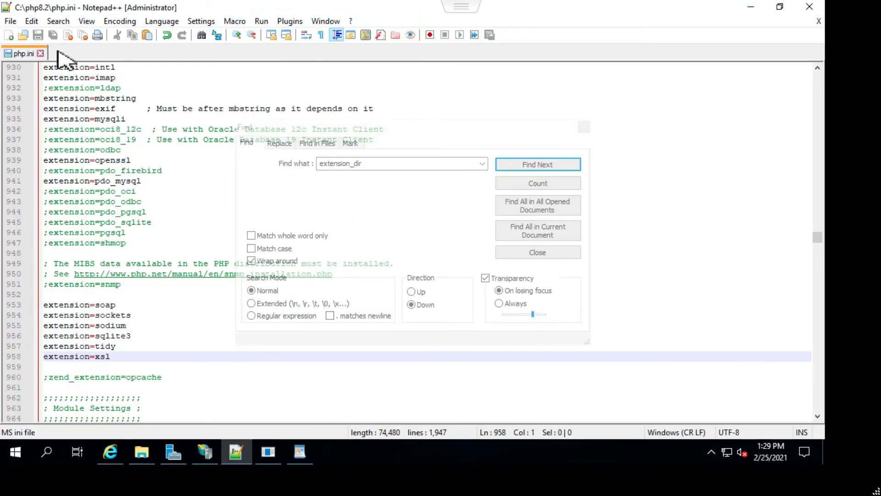
{"action": "left_click", "coordinate": [41, 54]}
{"action": "left_click", "coordinate": [808, 10]}
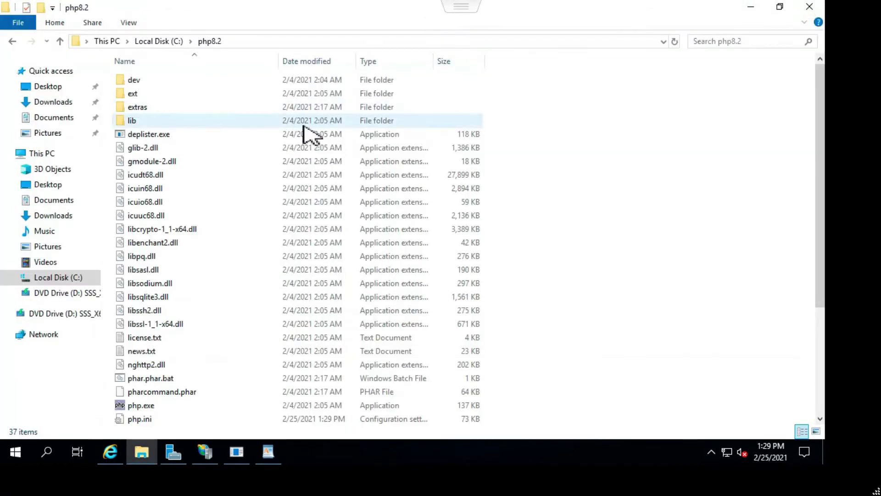
- Copy the full path of the php8.2 folder, C:\php8.2, from File Explorer
{"action": "left_click", "coordinate": [367, 41]}
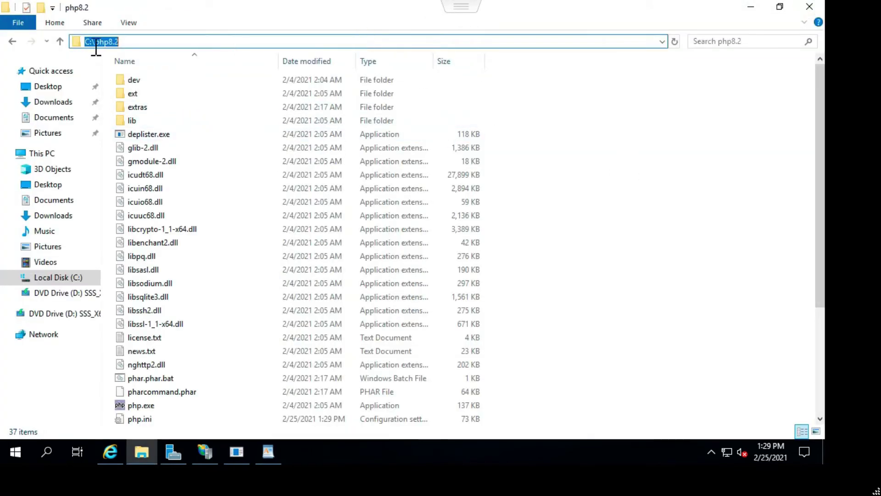
{"action": "right_click", "coordinate": [120, 43]}
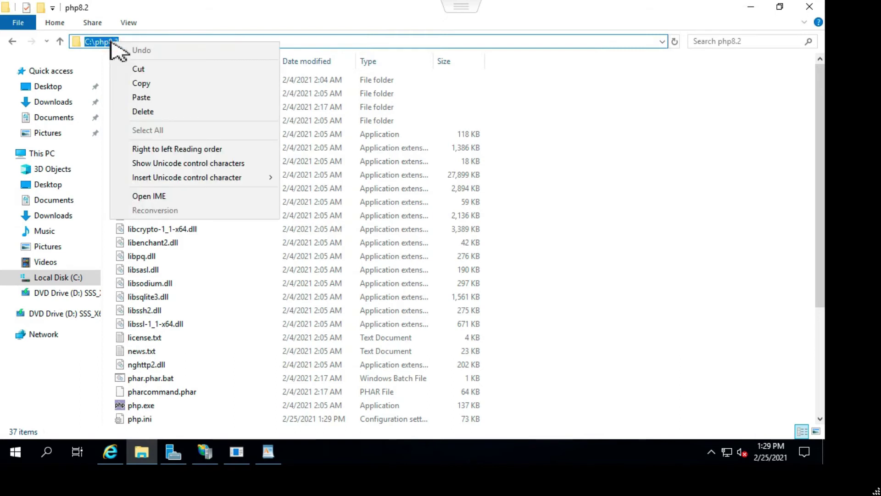
{"action": "left_click", "coordinate": [138, 84]}
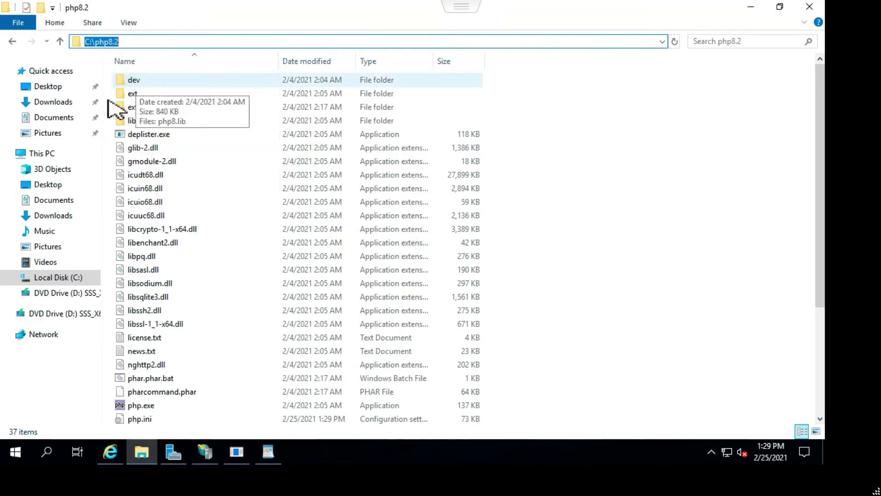
- Open the Environment Variables dialog through the properties of This PC and its advanced system settings
{"action": "right_click", "coordinate": [50, 153]}
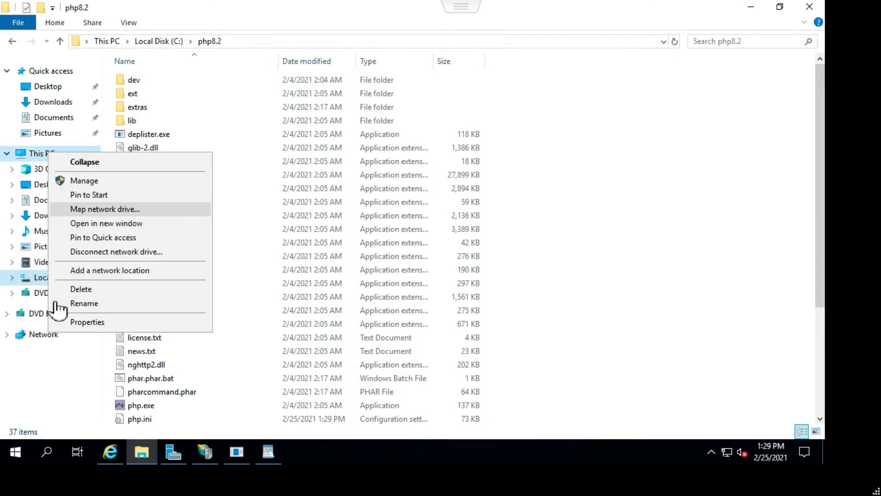
{"action": "left_click", "coordinate": [85, 322]}
{"action": "left_click", "coordinate": [232, 144]}
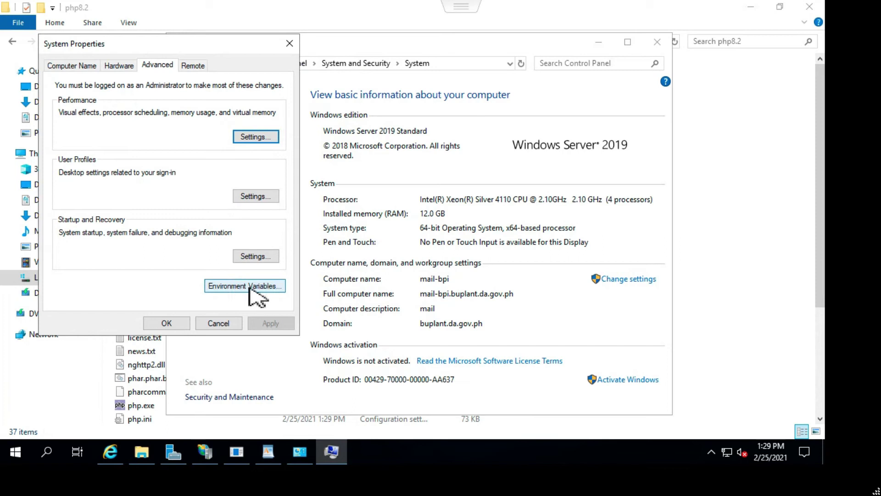
{"action": "left_click", "coordinate": [251, 289]}
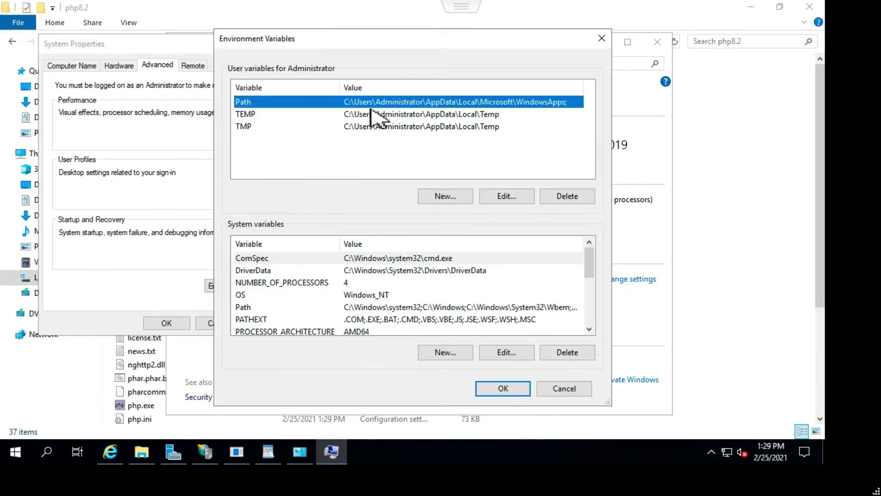
- Add C:\php8.2 as a new entry in the Administrator's user Path variable, save it and close System Properties
{"action": "left_click", "coordinate": [509, 199]}
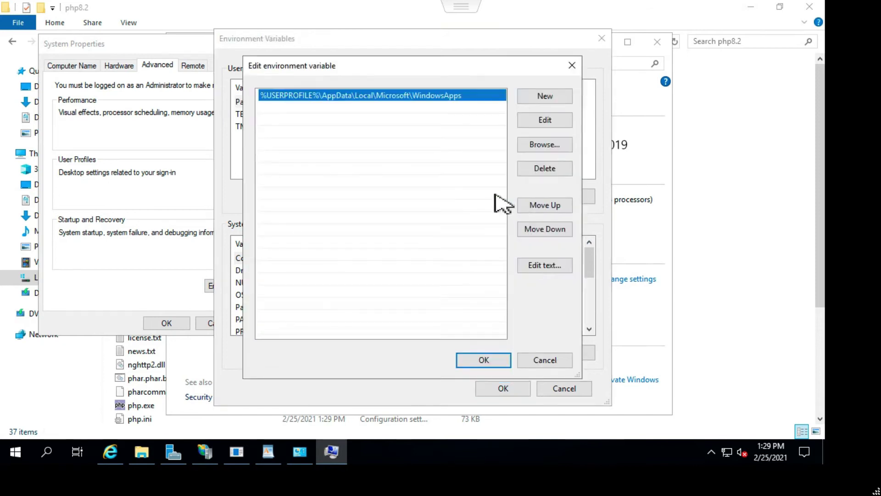
{"action": "left_click", "coordinate": [546, 97]}
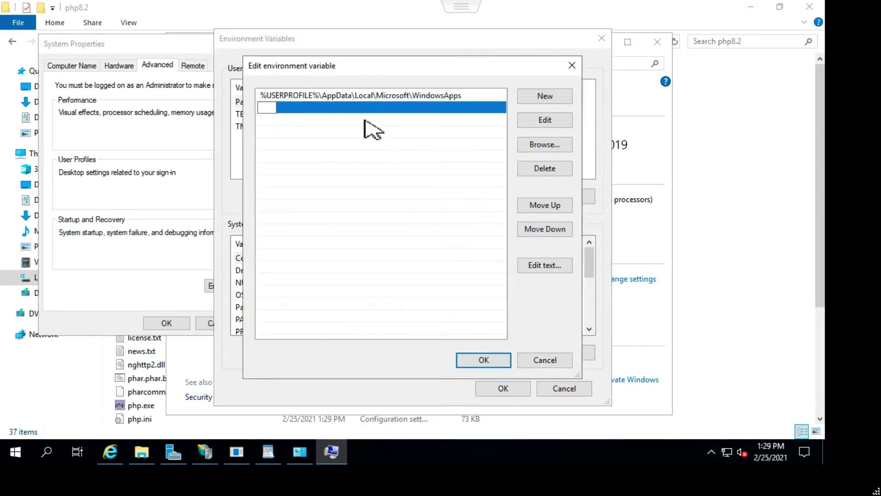
{"action": "key", "text": "ctrl+v"}
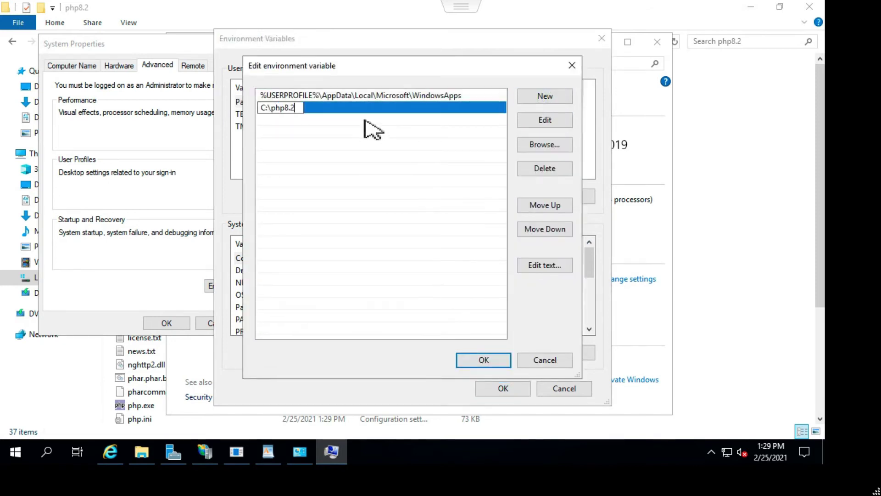
{"action": "left_click", "coordinate": [354, 156]}
{"action": "left_click", "coordinate": [485, 361]}
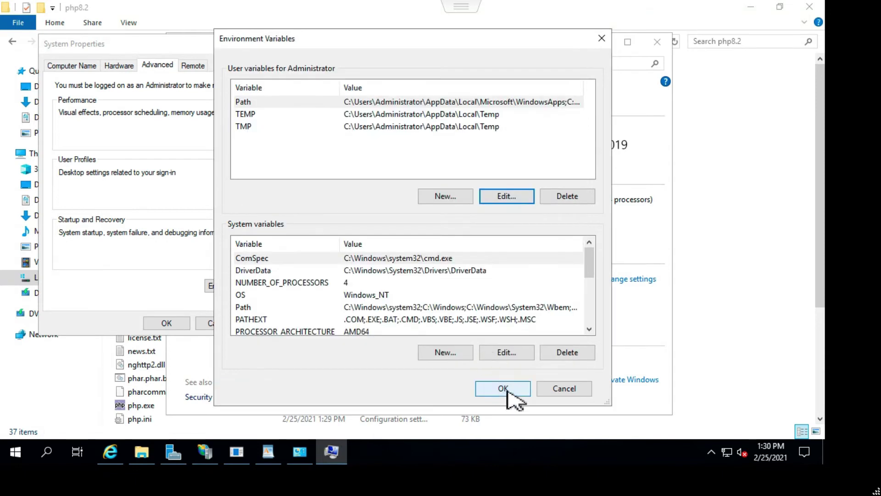
{"action": "left_click", "coordinate": [505, 390]}
{"action": "left_click", "coordinate": [290, 43]}
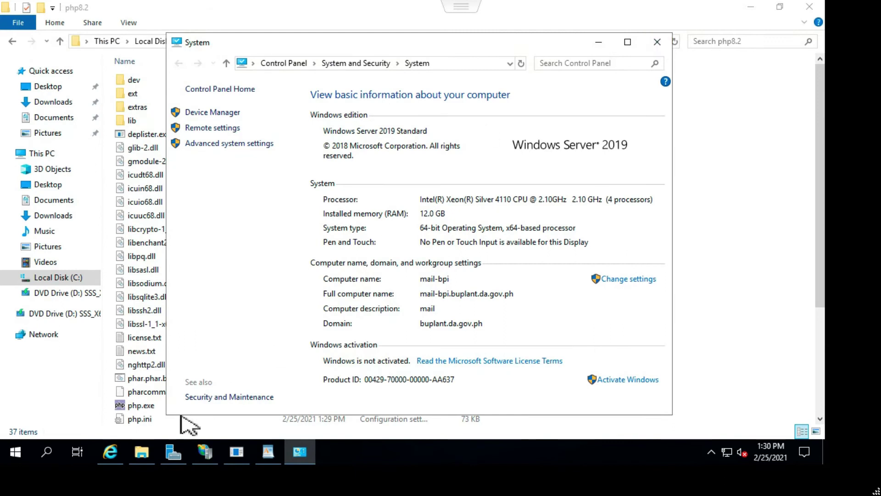
- Check the PHP version in Command Prompt with php -ver, then close the console
{"action": "left_click", "coordinate": [48, 452]}
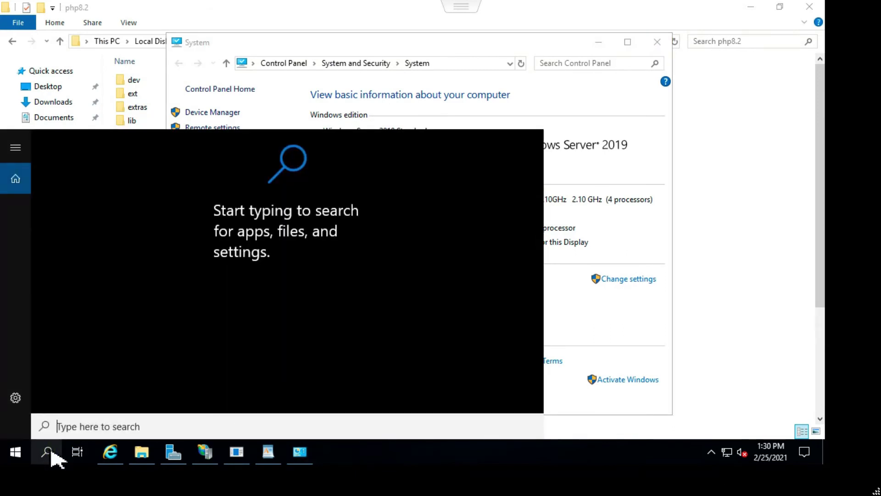
{"action": "type", "text": "cmd"}
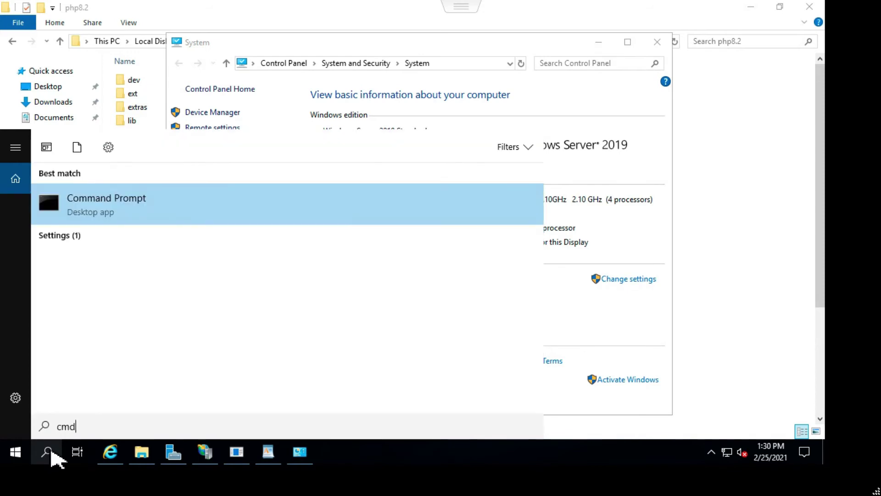
{"action": "key", "text": "Return"}
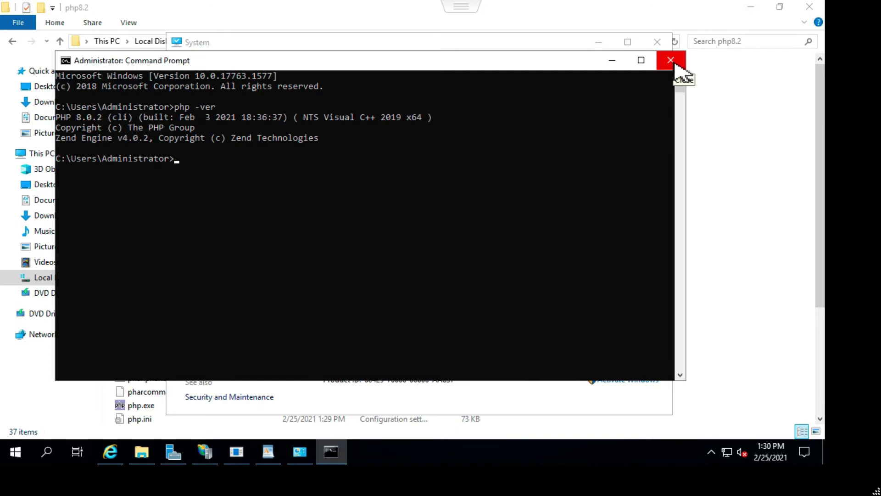
{"action": "left_click", "coordinate": [675, 66]}
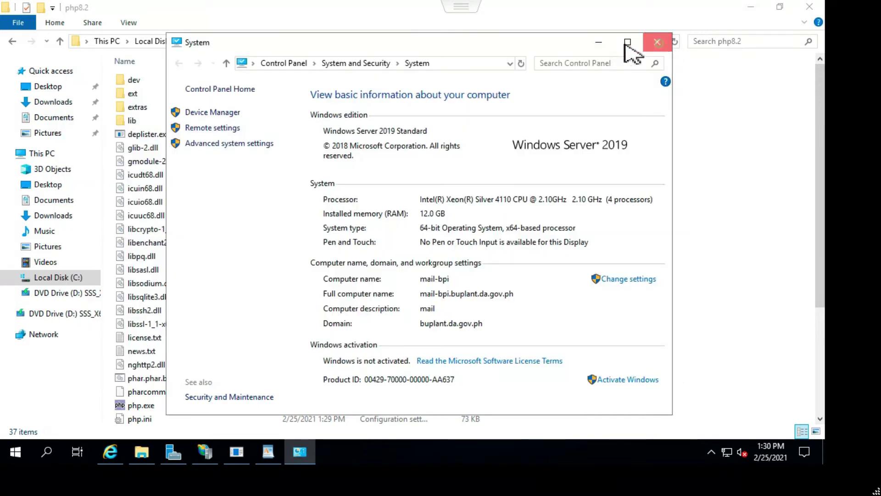
- Close the System and php8.2 folder windows and decline the Notepad++ update
{"action": "left_click", "coordinate": [657, 42]}
{"action": "left_click", "coordinate": [811, 6]}
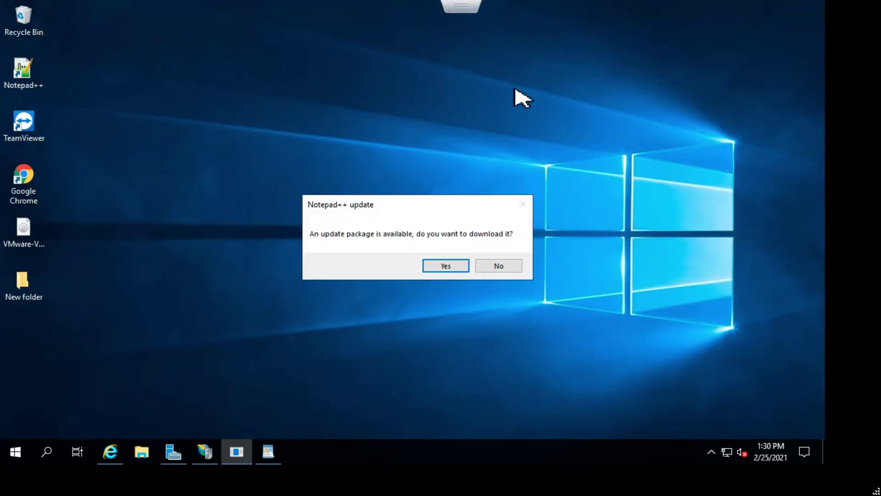
{"action": "left_click", "coordinate": [495, 269]}
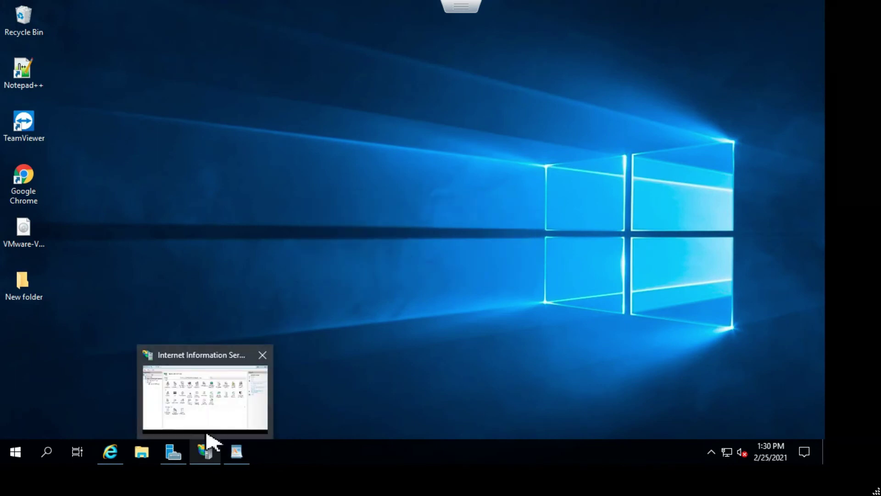
- Switch to IIS Manager and start a server-level module mapping for request path *.php with FastCgiModule
{"action": "left_click", "coordinate": [208, 459]}
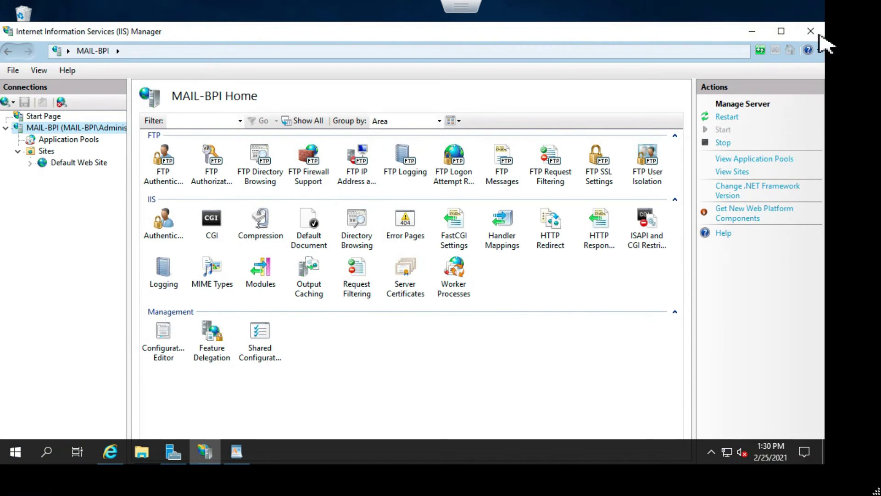
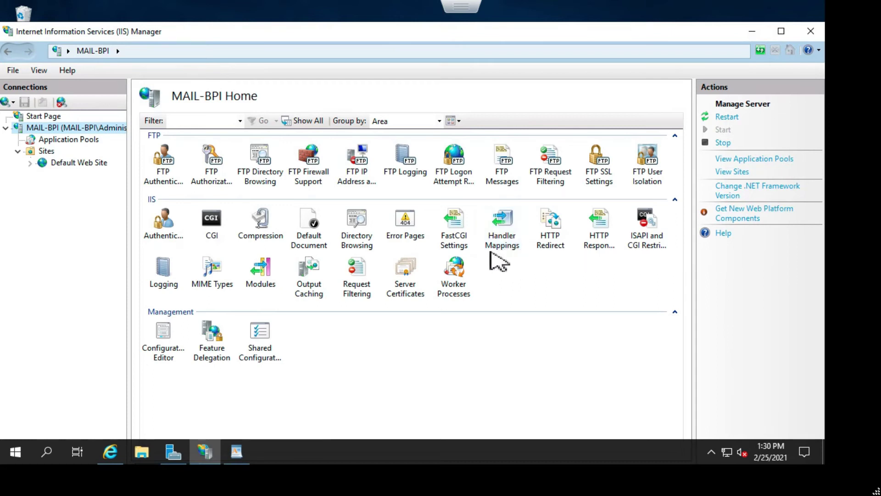
{"action": "double_click", "coordinate": [505, 244]}
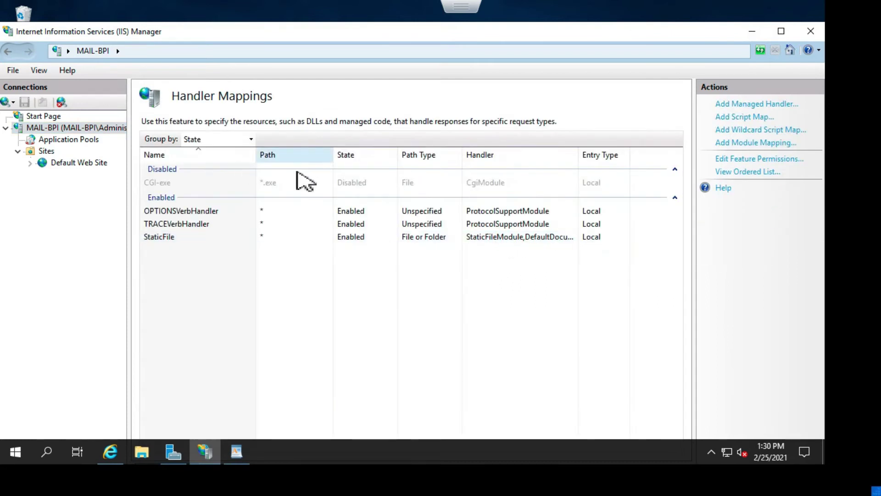
{"action": "left_click", "coordinate": [753, 143]}
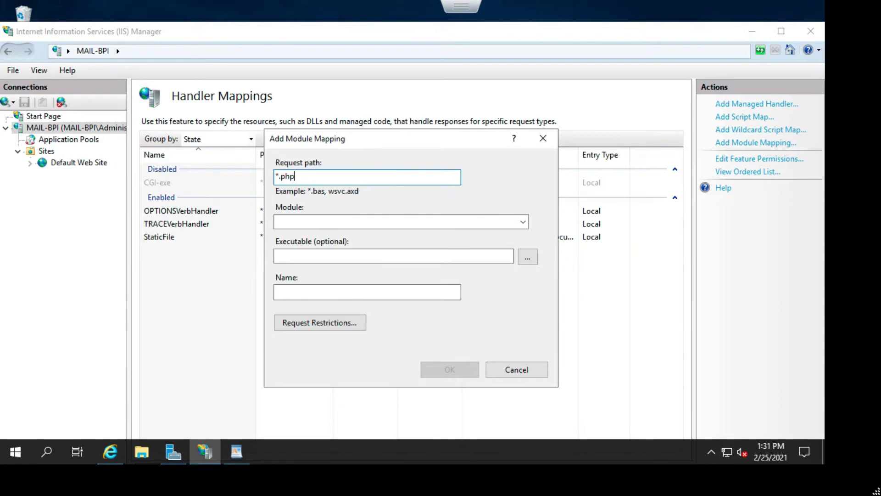
{"action": "left_click", "coordinate": [492, 225]}
{"action": "left_click", "coordinate": [523, 222]}
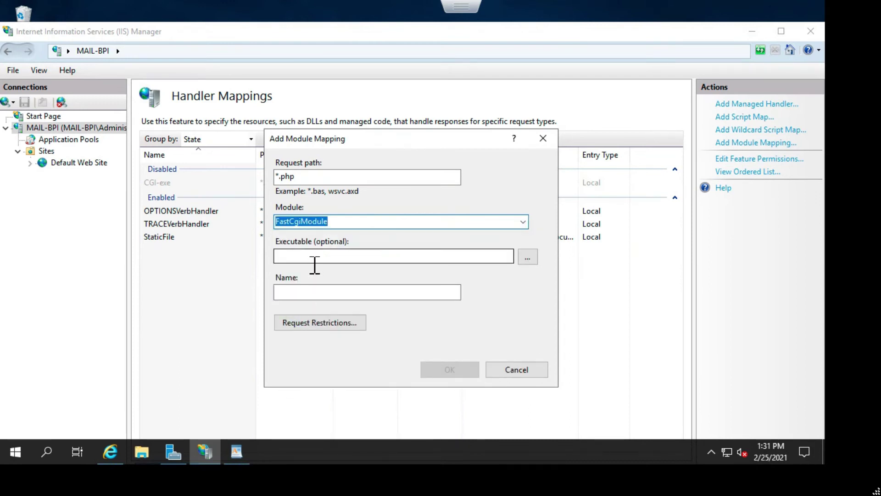
- Set the mapping's executable to php-cgi.exe from C:\php8.2, showing .exe files in the file picker
{"action": "left_click", "coordinate": [527, 258]}
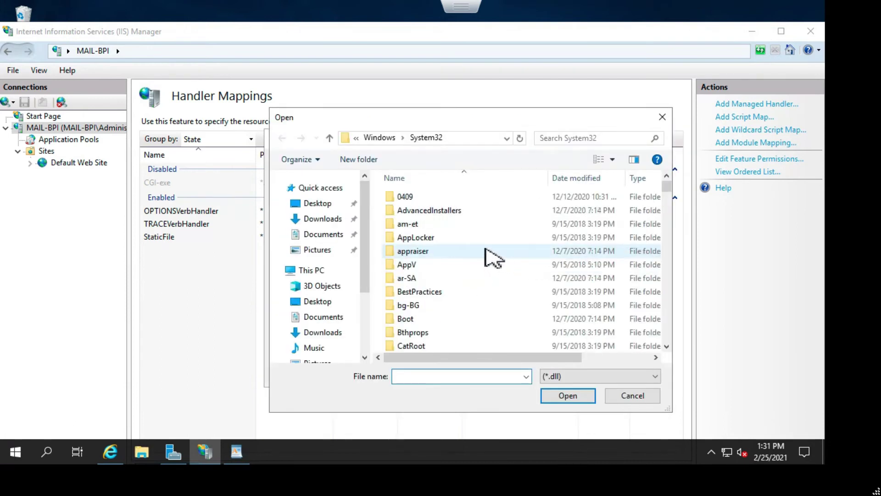
{"action": "scroll", "coordinate": [362, 322], "scroll_direction": "down", "scroll_amount": 2}
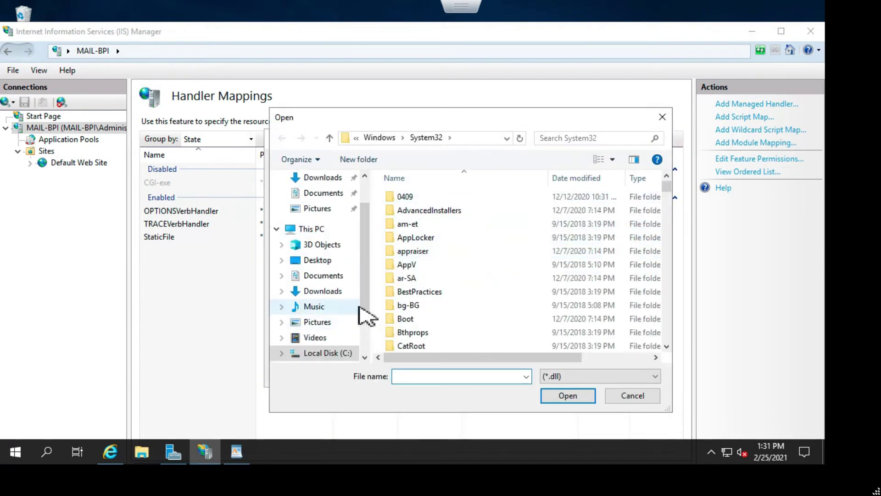
{"action": "left_click", "coordinate": [349, 323]}
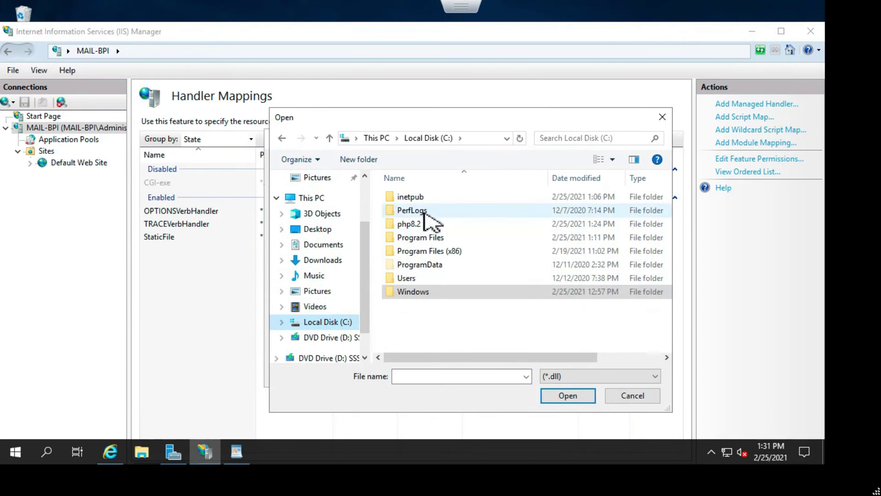
{"action": "double_click", "coordinate": [411, 223]}
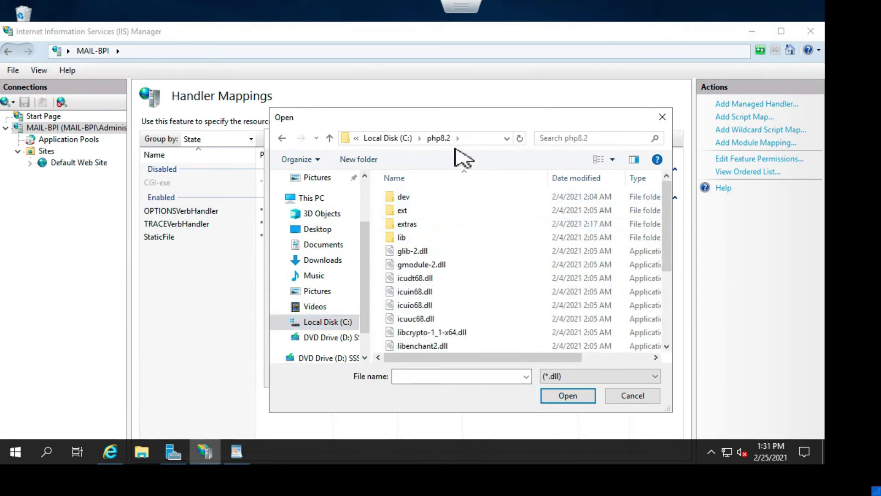
{"action": "left_click", "coordinate": [558, 377]}
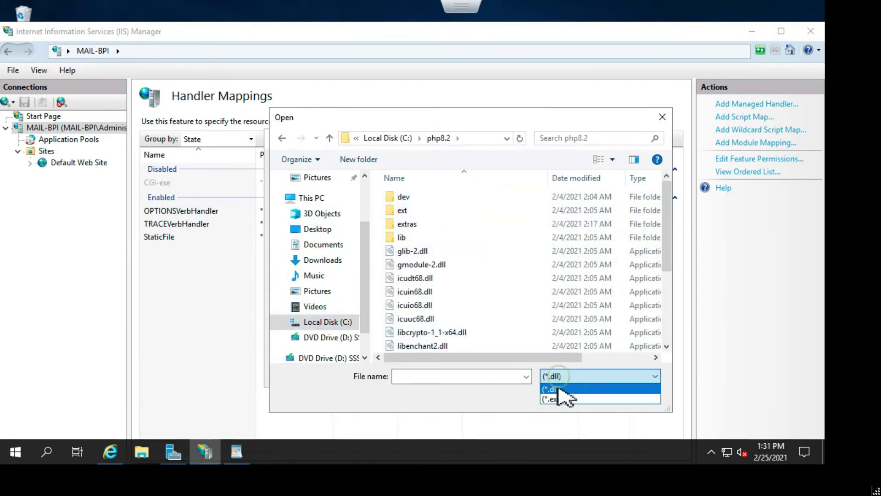
{"action": "left_click", "coordinate": [555, 399]}
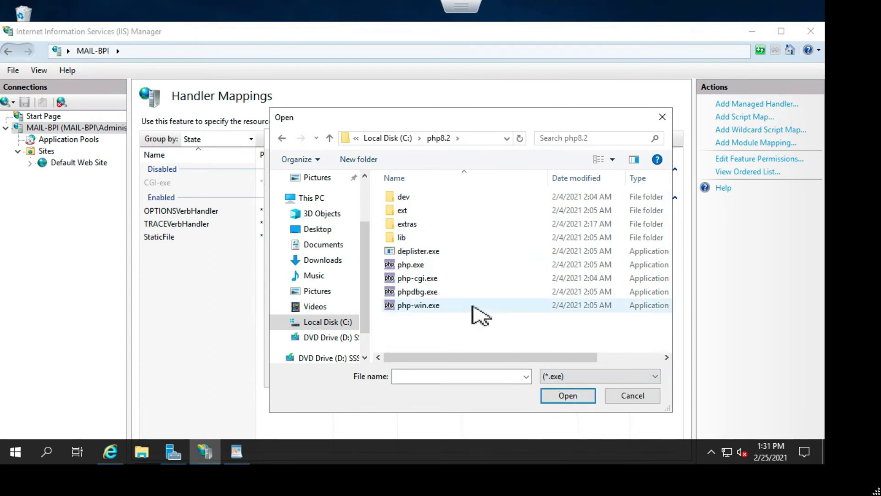
{"action": "left_click", "coordinate": [414, 280]}
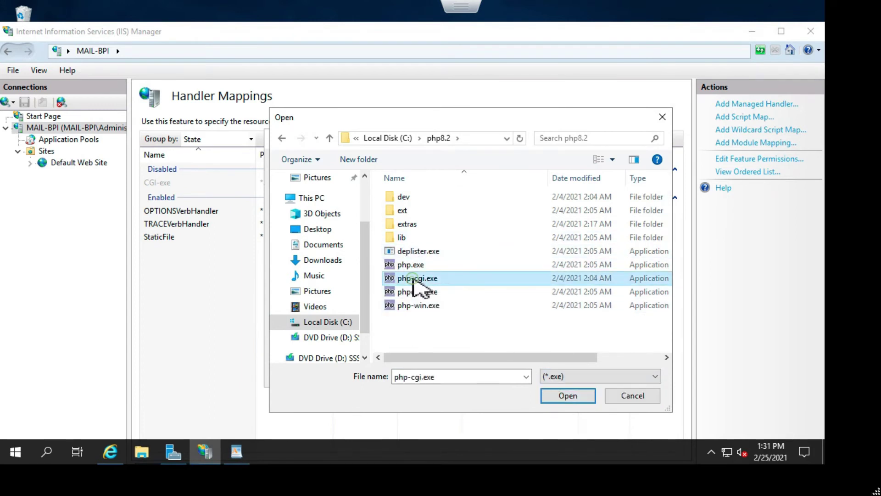
{"action": "left_click", "coordinate": [567, 397]}
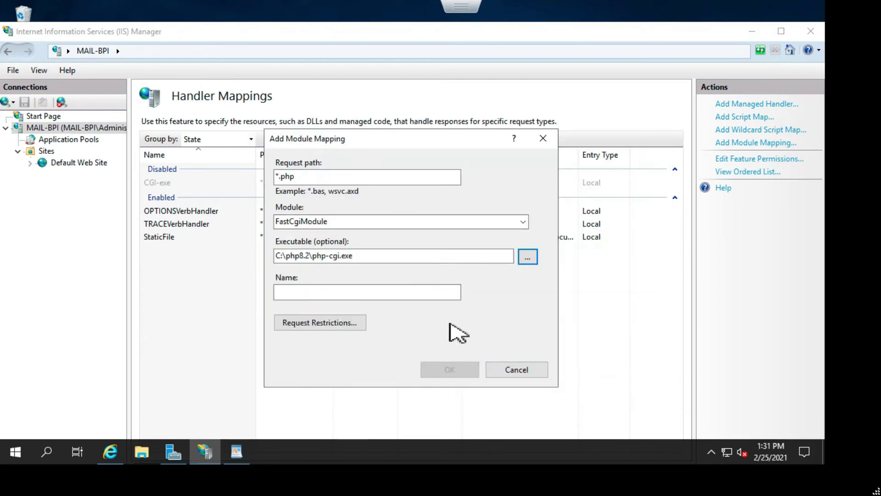
- Name the mapping CGIFASTphp8.2, add it with a FastCGI application for its executable, and return to the server's home page
{"action": "left_click", "coordinate": [432, 294]}
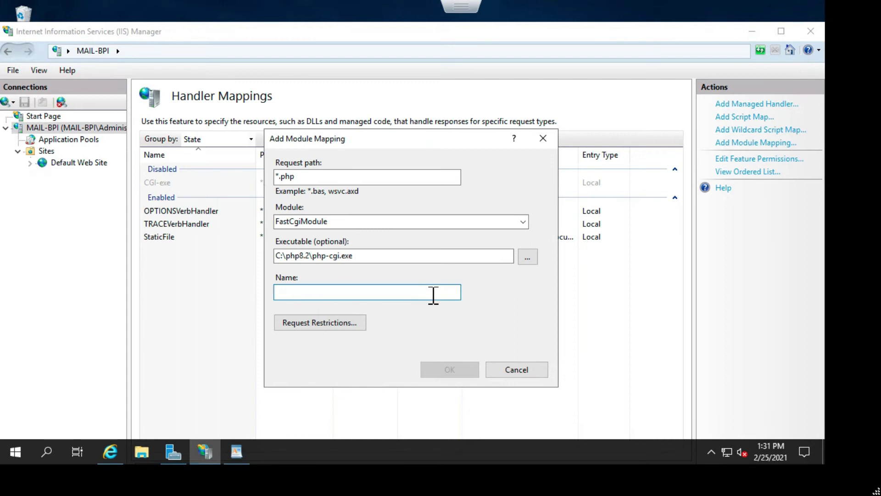
{"action": "type", "text": "CGIFASTphp8.2"}
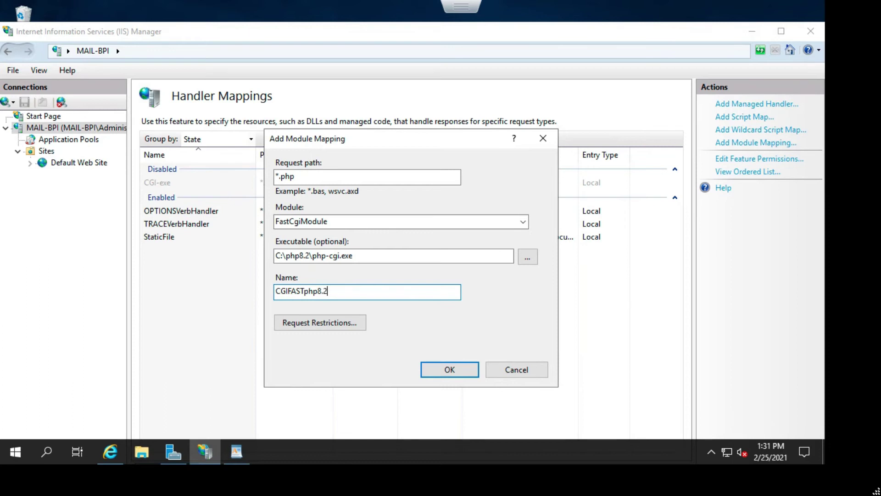
{"action": "left_click", "coordinate": [452, 371]}
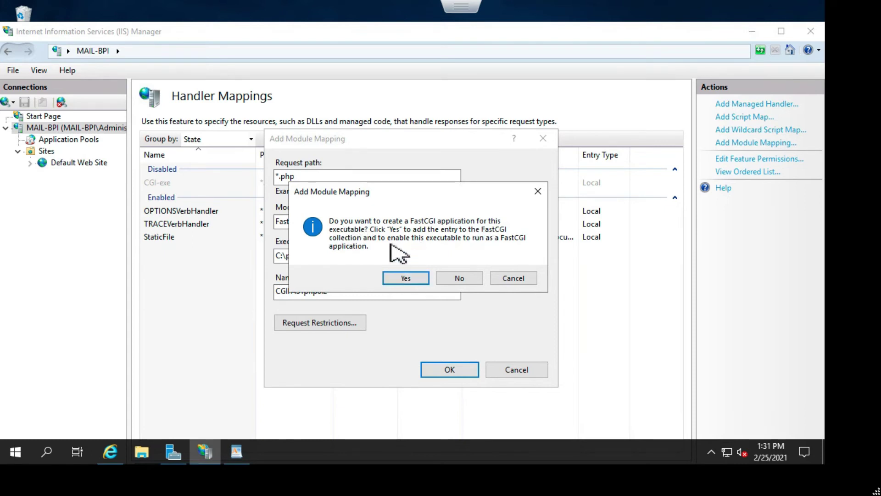
{"action": "left_click", "coordinate": [404, 277]}
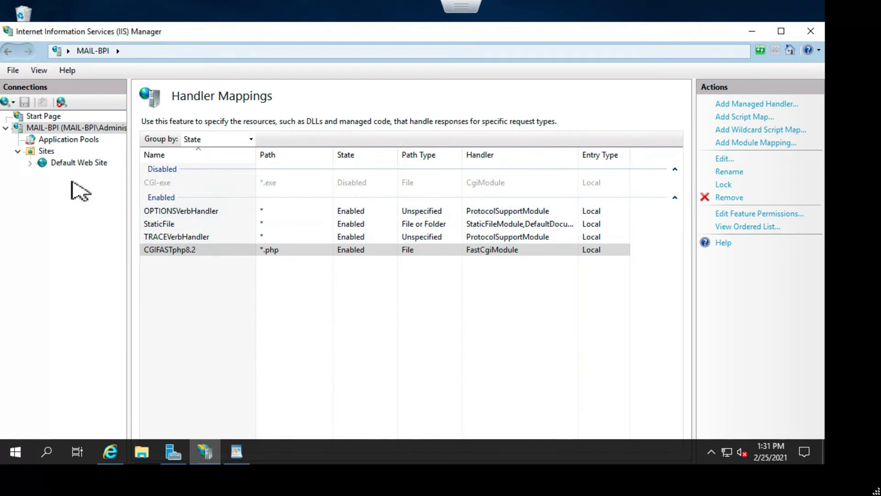
{"action": "left_click", "coordinate": [81, 130]}
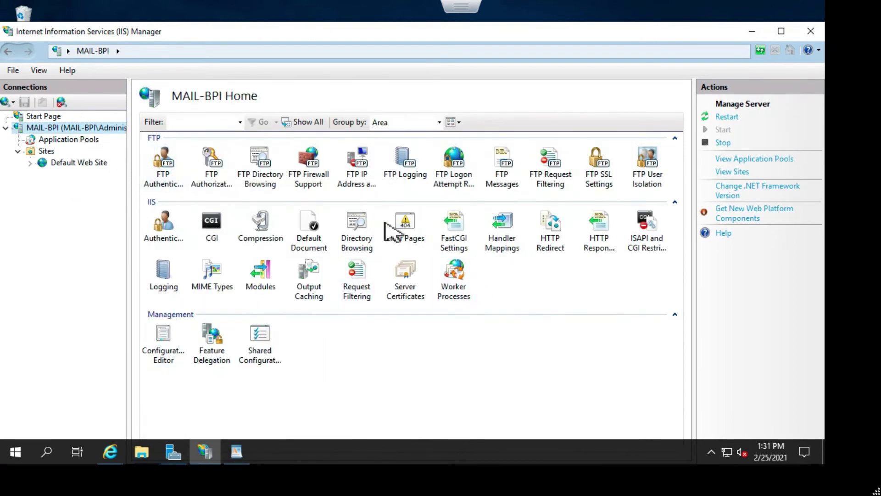
- Check the server's FastCGI settings, add index.php as a server-level default document, and return to the server's home page
{"action": "double_click", "coordinate": [455, 243]}
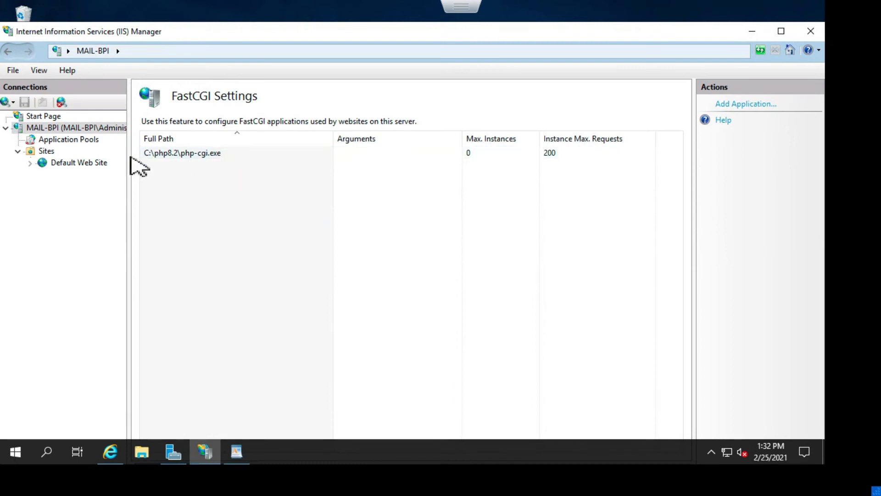
{"action": "left_click", "coordinate": [83, 130]}
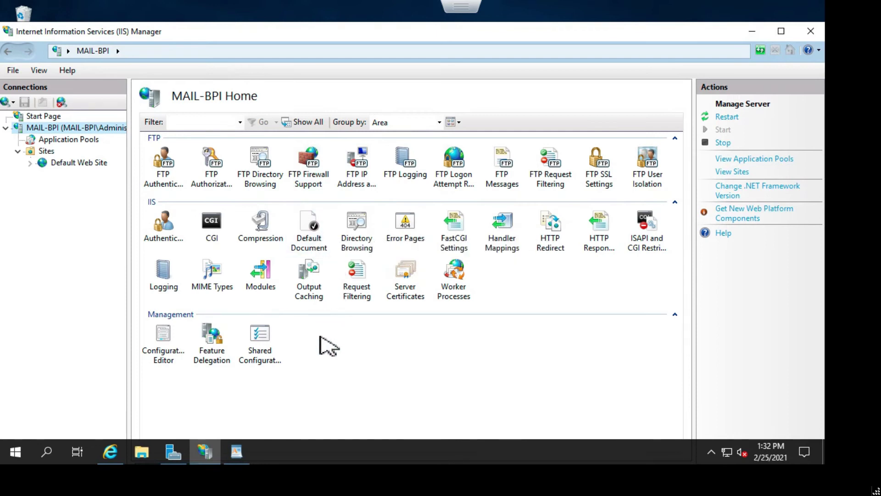
{"action": "double_click", "coordinate": [313, 232]}
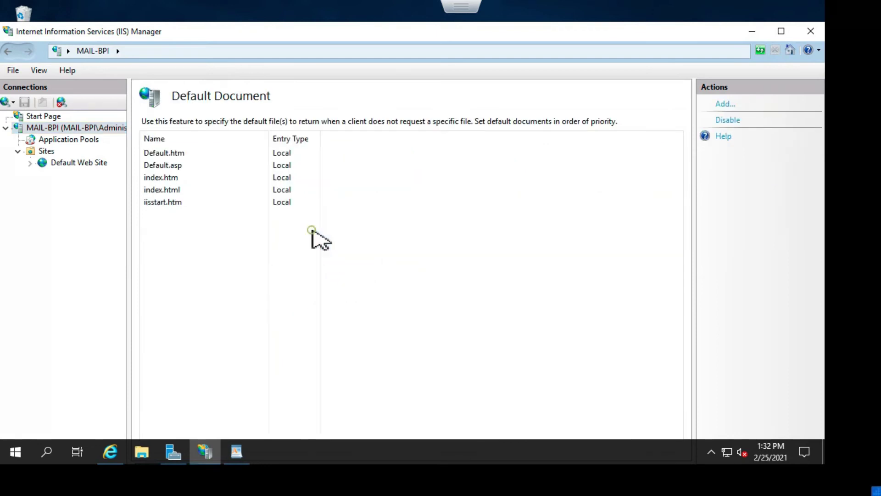
{"action": "left_click", "coordinate": [726, 105]}
{"action": "type", "text": "ind"}
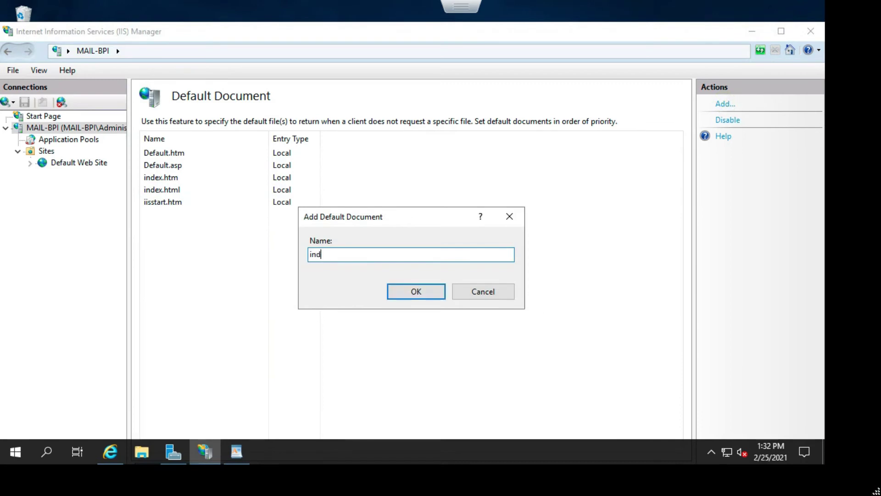
{"action": "key", "text": "Return"}
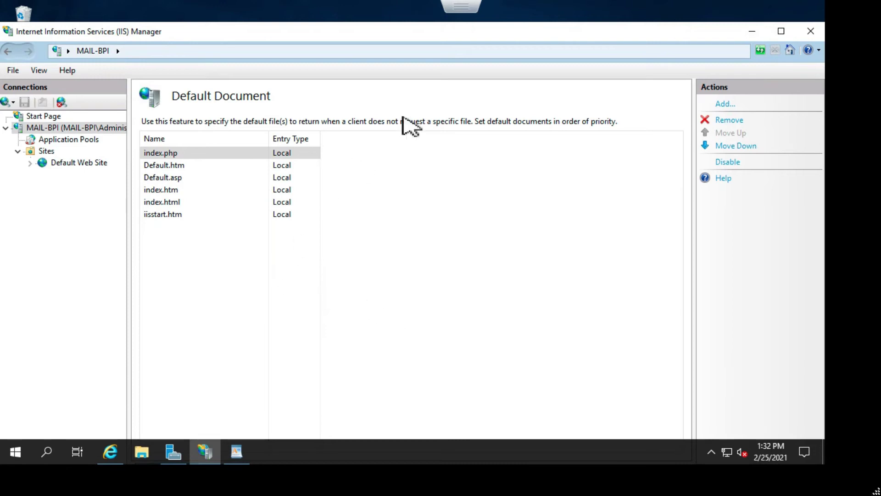
{"action": "left_click", "coordinate": [94, 129]}
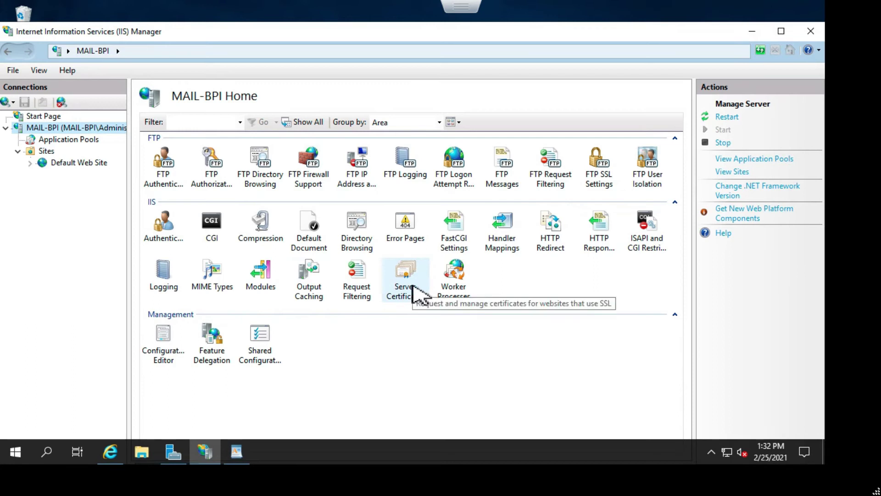
- Switch to the browser through Get New Web Platform Components, close the old error page, and download and run the Web Platform Installer setup
{"action": "left_click", "coordinate": [753, 218]}
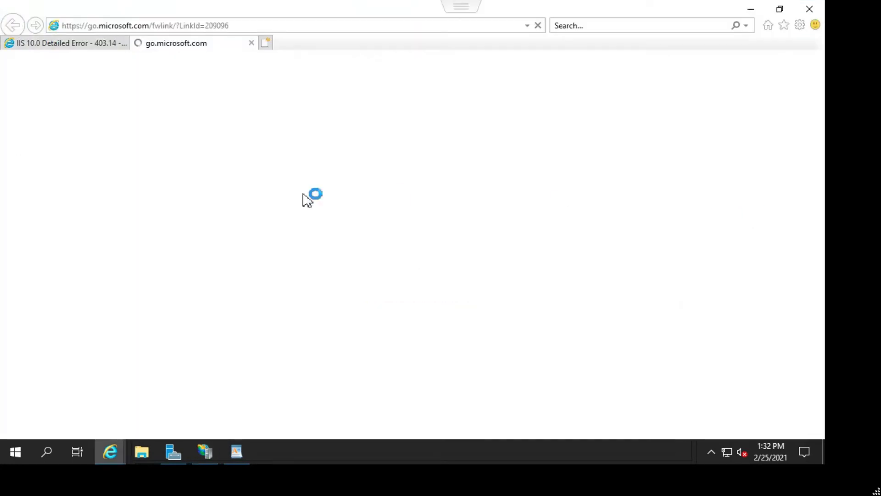
{"action": "left_click", "coordinate": [121, 43]}
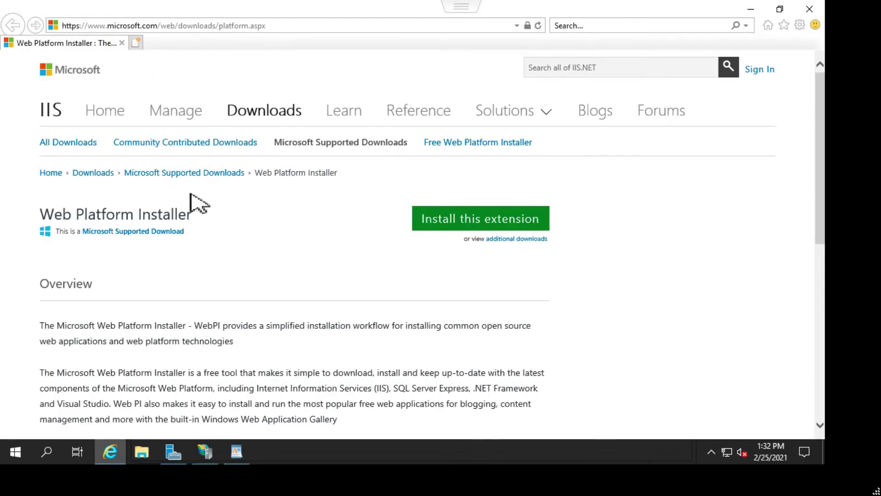
{"action": "left_click", "coordinate": [457, 226]}
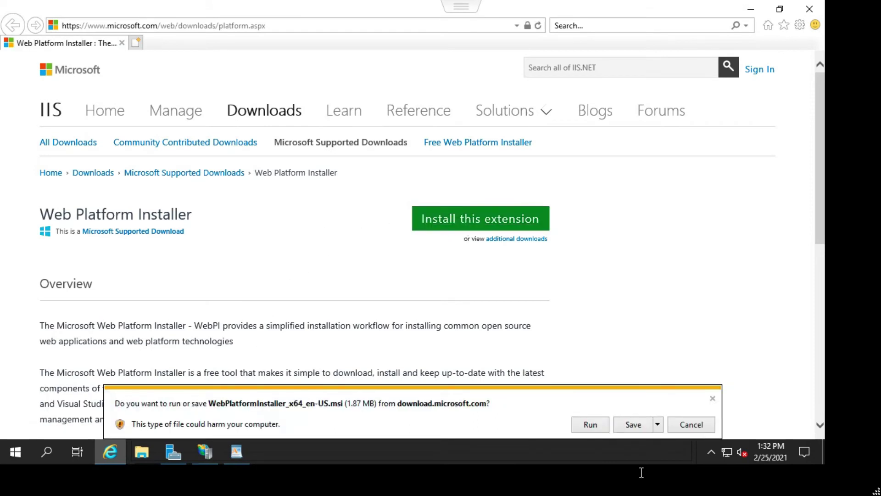
{"action": "left_click", "coordinate": [591, 425]}
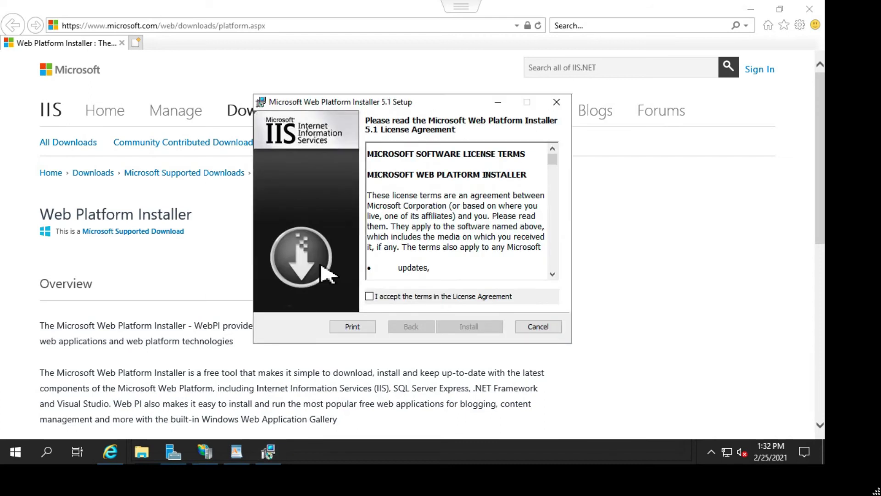
- Accept the license agreement, install Microsoft Web Platform Installer 5.1, finish the setup, and close the browser
{"action": "left_click", "coordinate": [369, 296]}
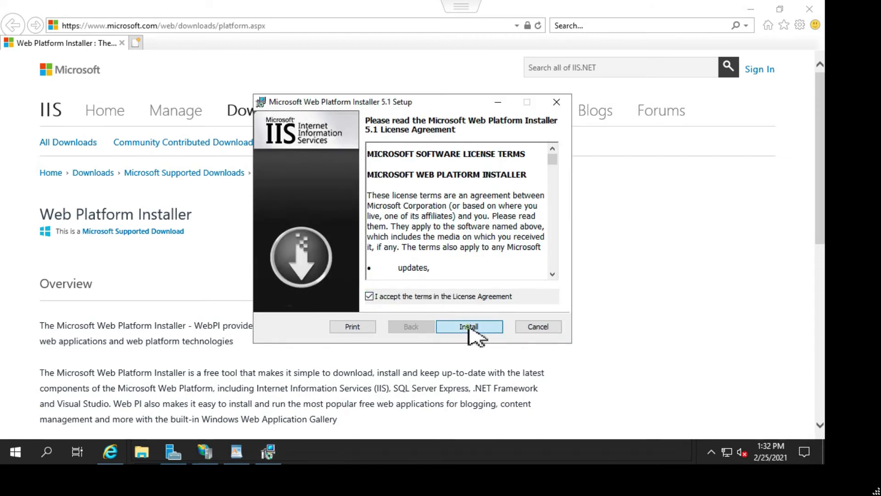
{"action": "left_click", "coordinate": [468, 327]}
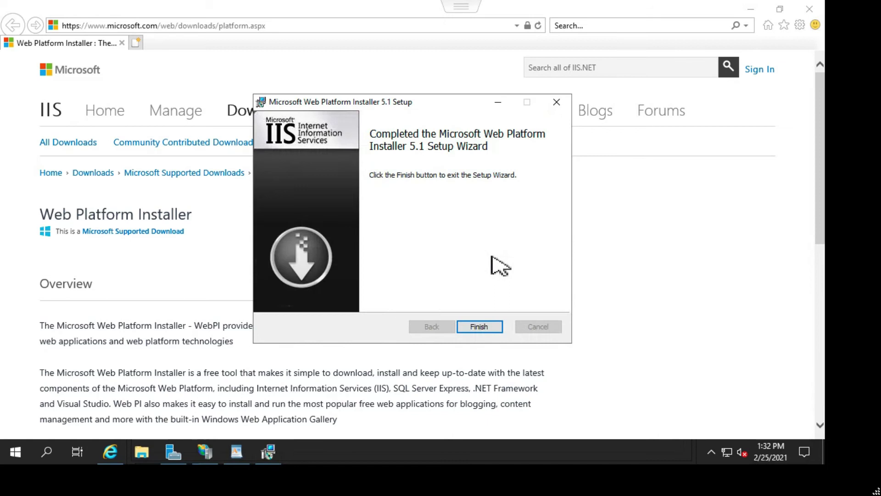
{"action": "left_click", "coordinate": [475, 326]}
{"action": "left_click", "coordinate": [810, 10]}
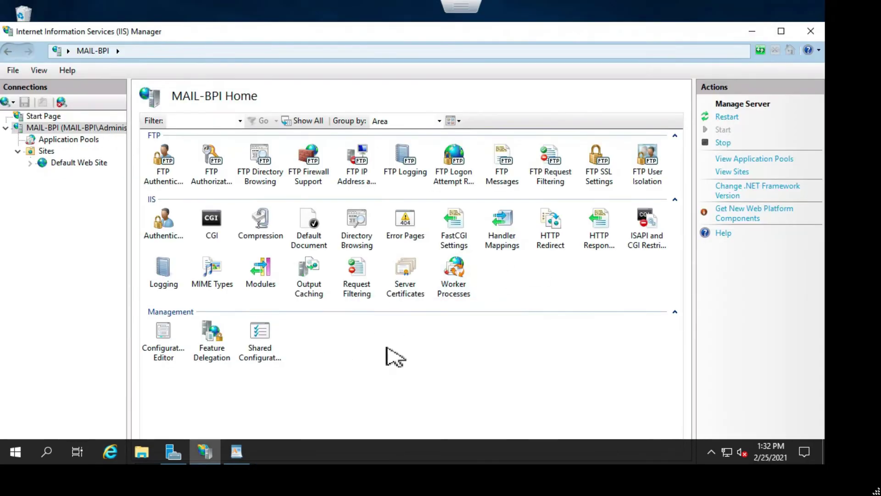
- Close IIS Manager, reopen it by searching Windows for iis, and open the server's Web Platform Installer feature
{"action": "left_click", "coordinate": [816, 35]}
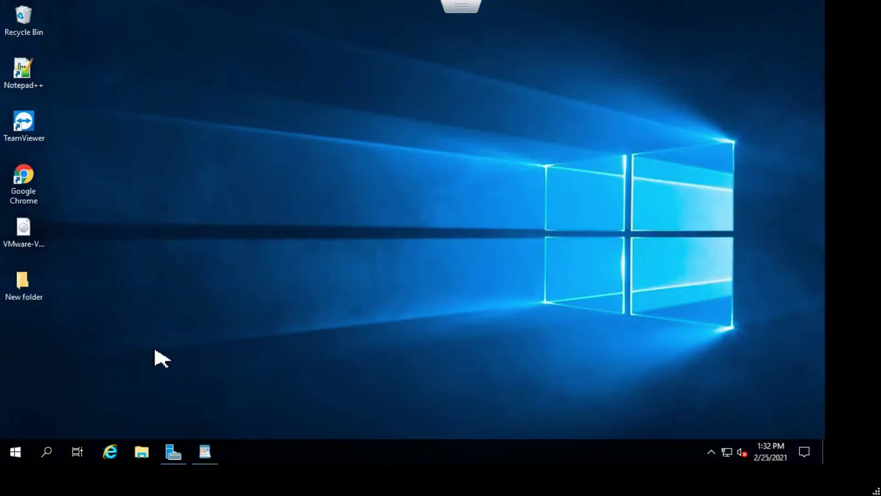
{"action": "left_click", "coordinate": [51, 452]}
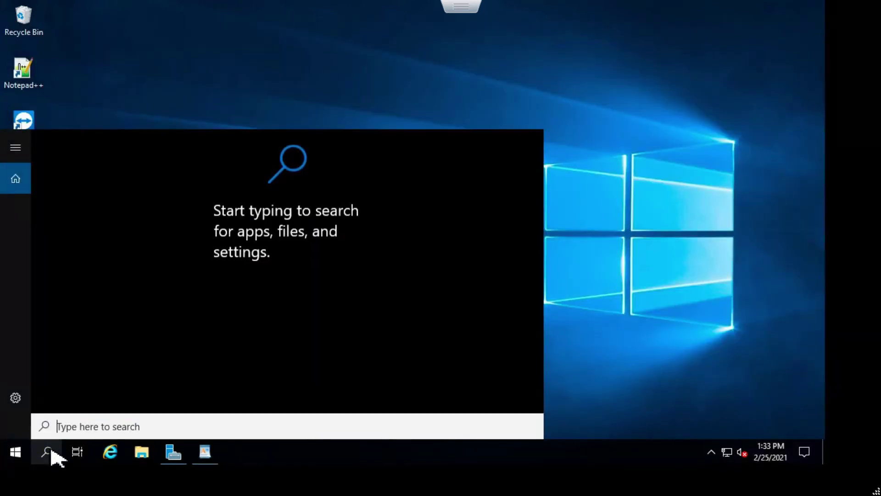
{"action": "type", "text": "iis"}
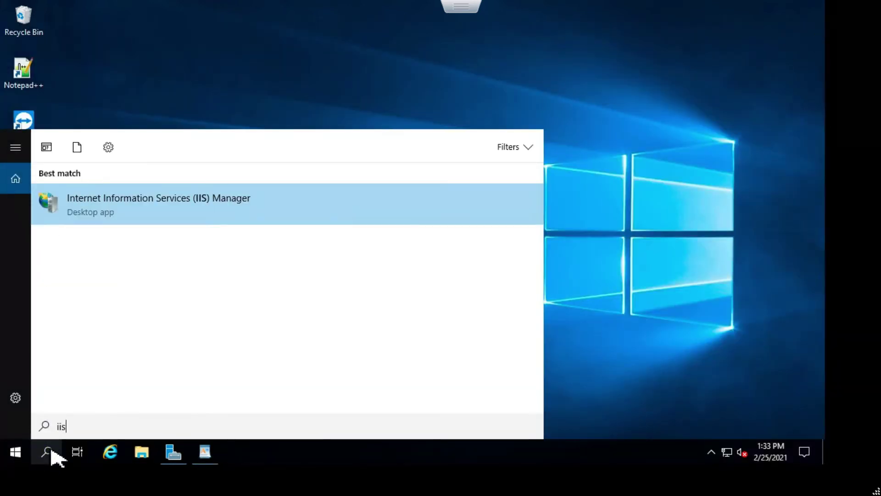
{"action": "left_click", "coordinate": [231, 207]}
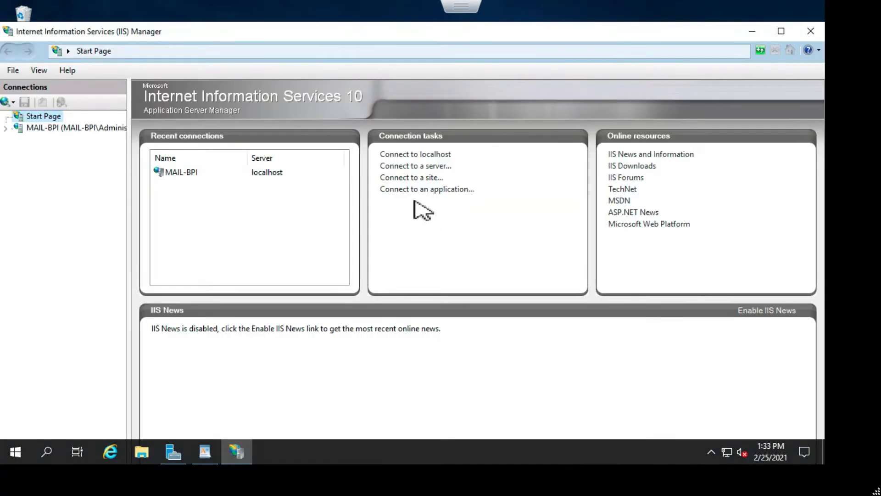
{"action": "left_click", "coordinate": [14, 130]}
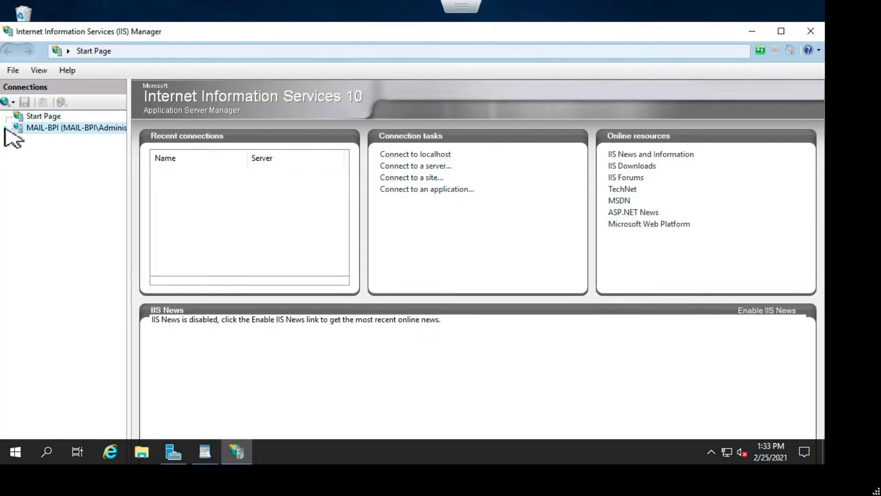
{"action": "left_click", "coordinate": [311, 355]}
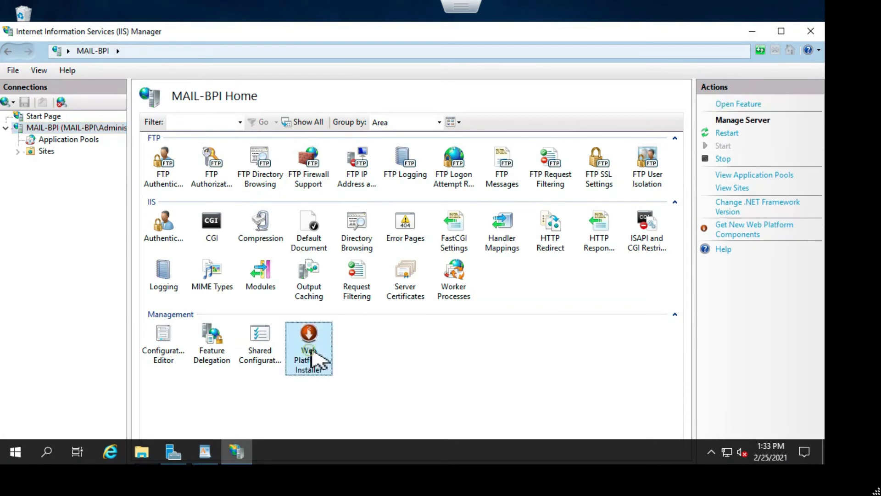
{"action": "double_click", "coordinate": [314, 353]}
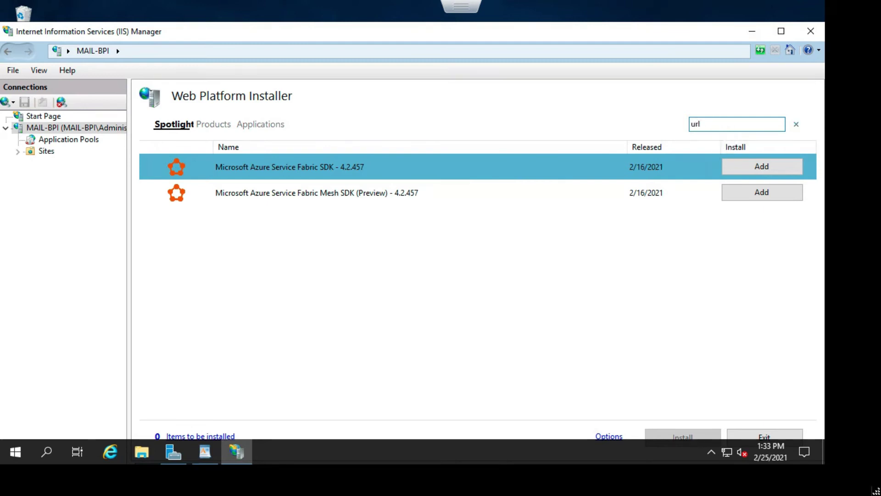
- Search the Web Platform Installer for url, then add and install URL Rewrite 2.1, accepting its license terms
{"action": "key", "text": "Return"}
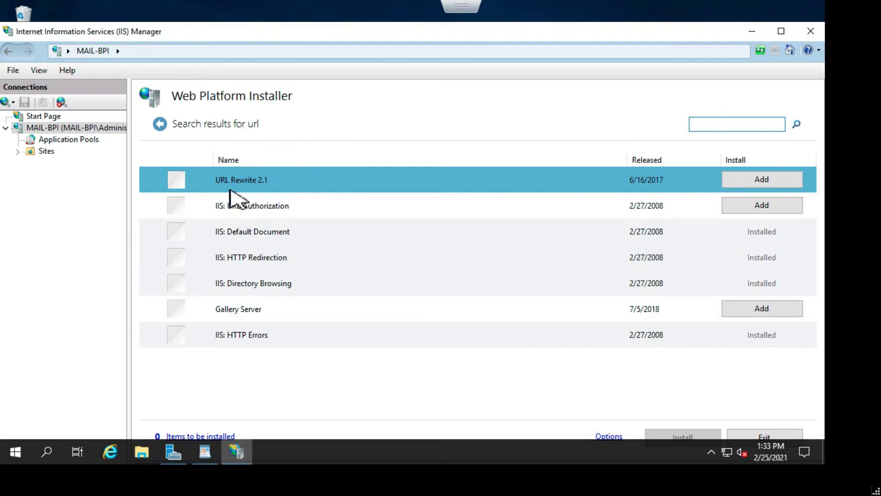
{"action": "left_click", "coordinate": [762, 180]}
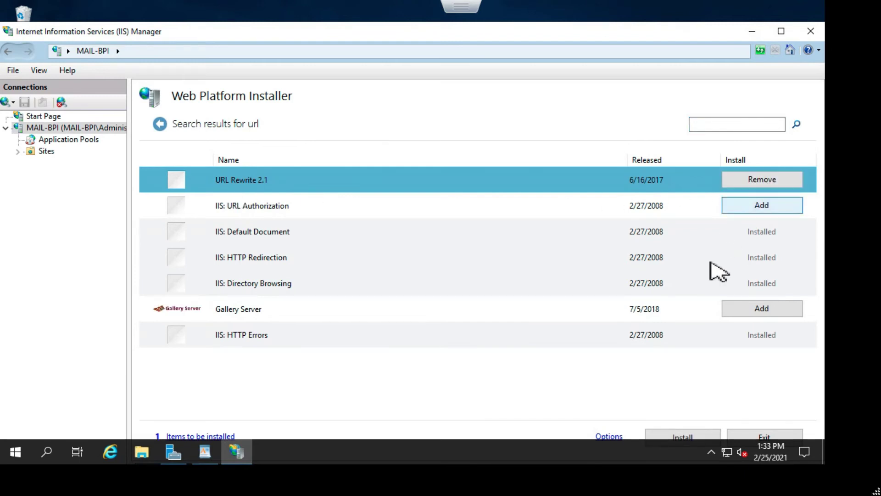
{"action": "left_click", "coordinate": [684, 437]}
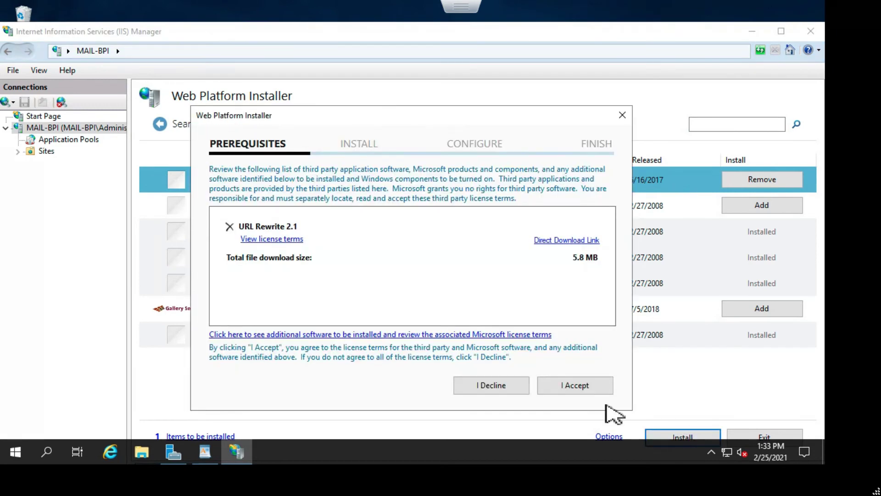
{"action": "left_click", "coordinate": [578, 391]}
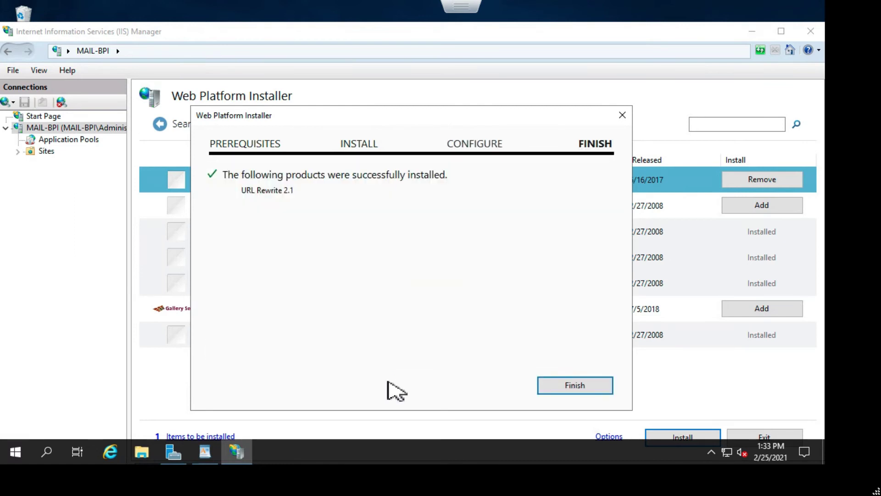
{"action": "left_click", "coordinate": [580, 388]}
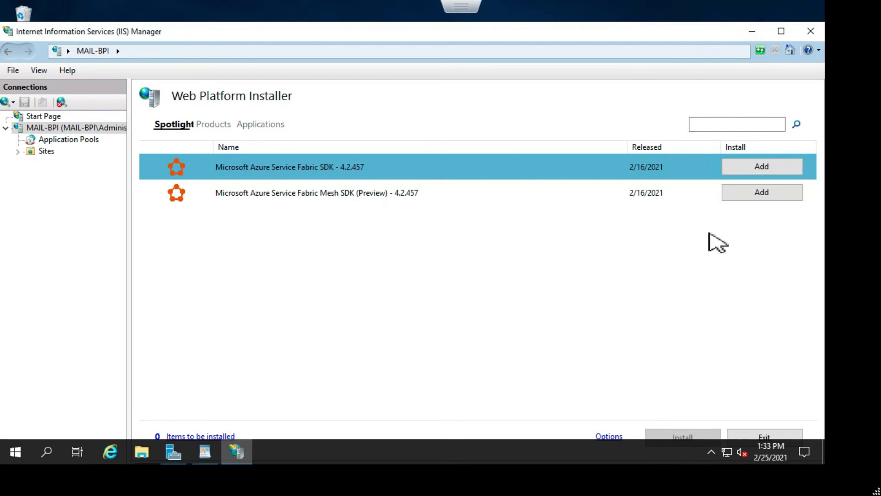
- Minimize IIS Manager, switch to Google Chrome and load localhost to test the default website
{"action": "left_click", "coordinate": [756, 33]}
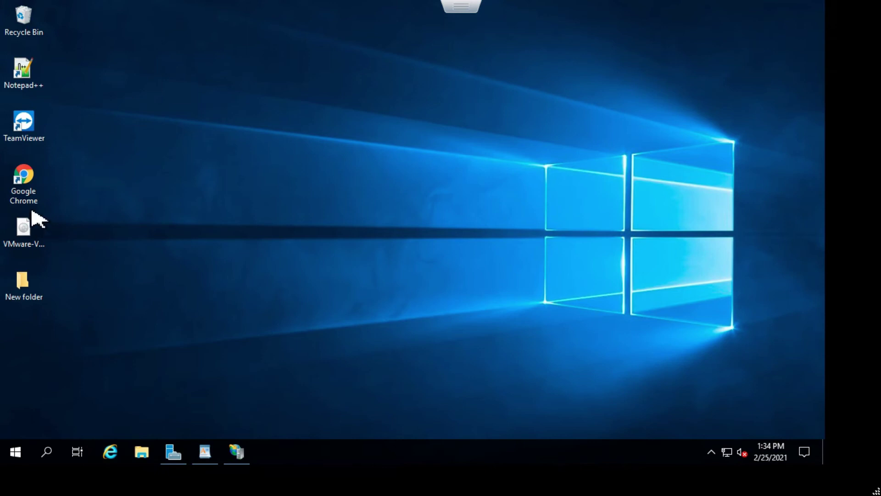
{"action": "double_click", "coordinate": [31, 192]}
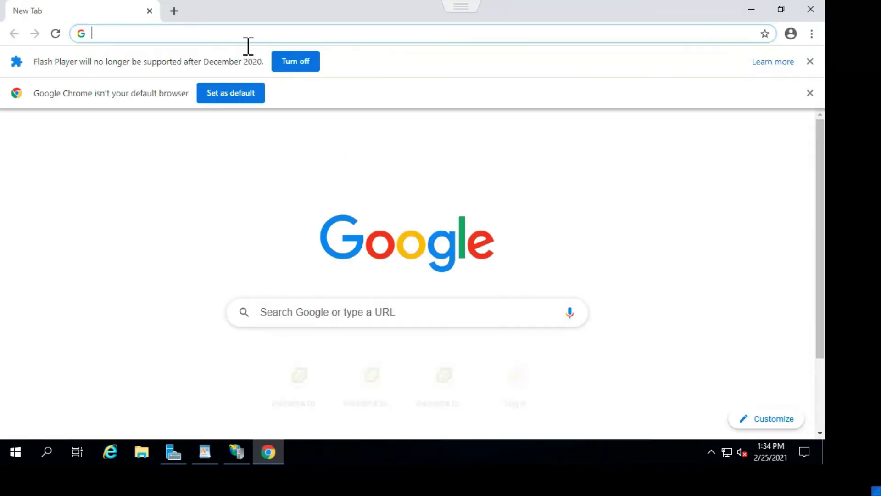
{"action": "left_click", "coordinate": [250, 40]}
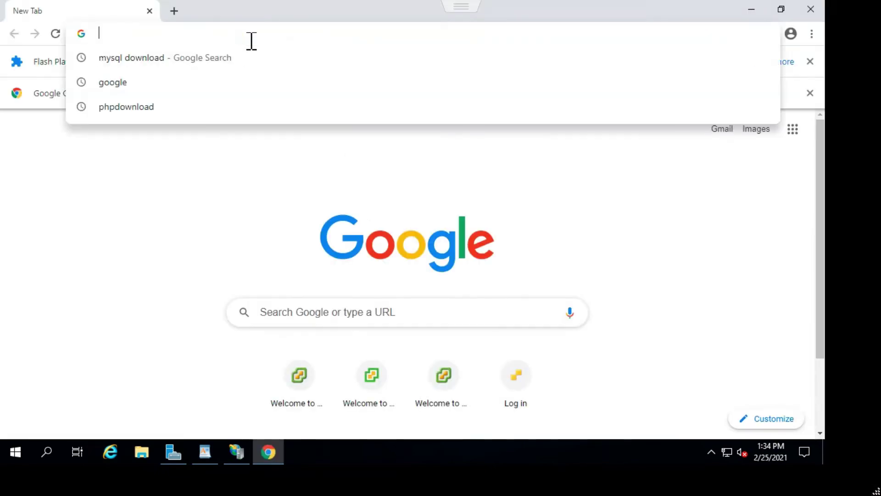
{"action": "type", "text": "localhost"}
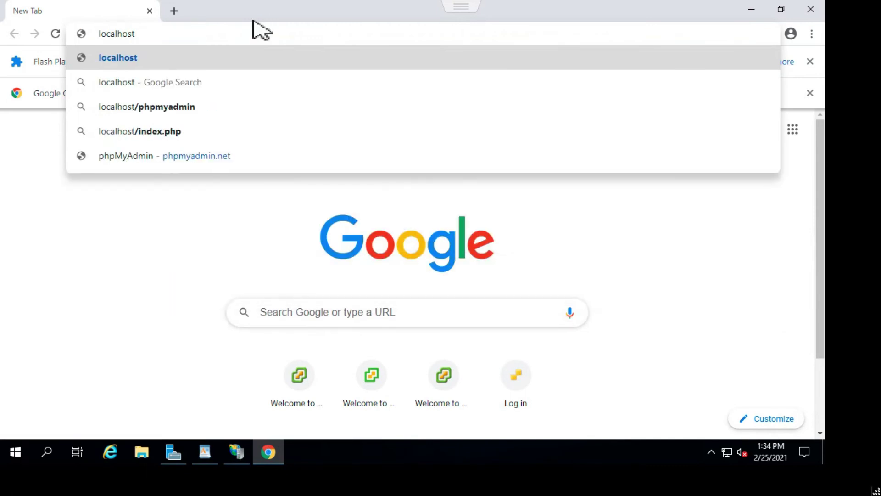
{"action": "key", "text": "Return"}
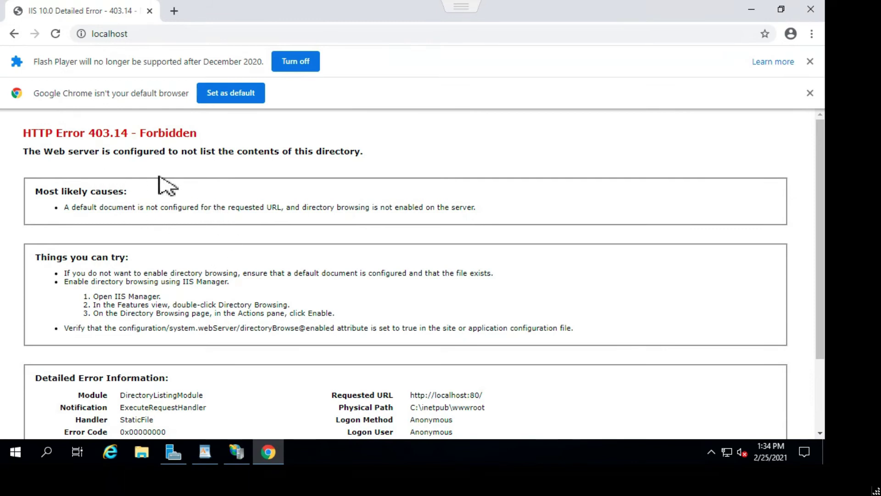
- Minimize Chrome, switch to File Explorer and open the website's root folder C:\inetpub\wwwroot
{"action": "left_click", "coordinate": [757, 12]}
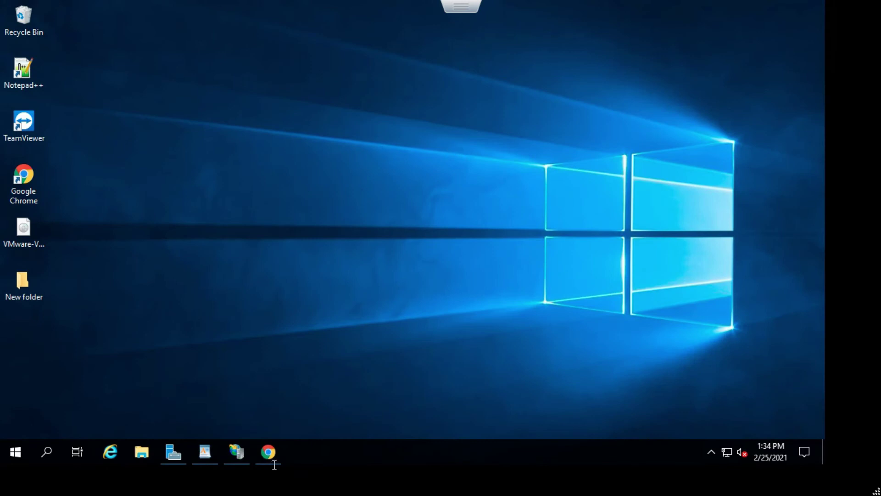
{"action": "mouse_move", "coordinate": [272, 459]}
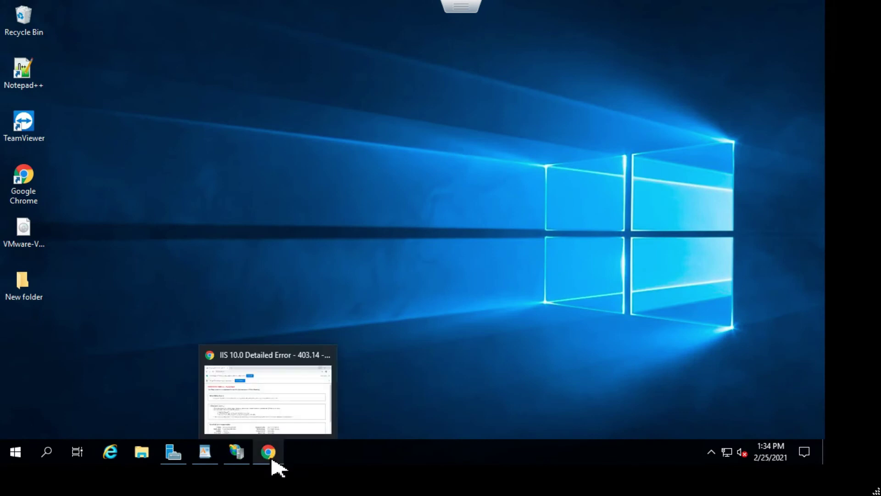
{"action": "left_click", "coordinate": [142, 456]}
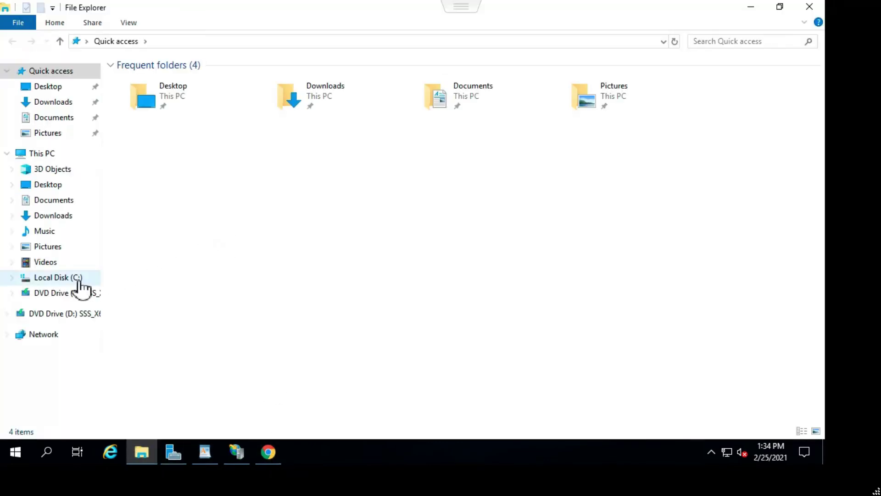
{"action": "left_click", "coordinate": [77, 279]}
{"action": "double_click", "coordinate": [153, 82]}
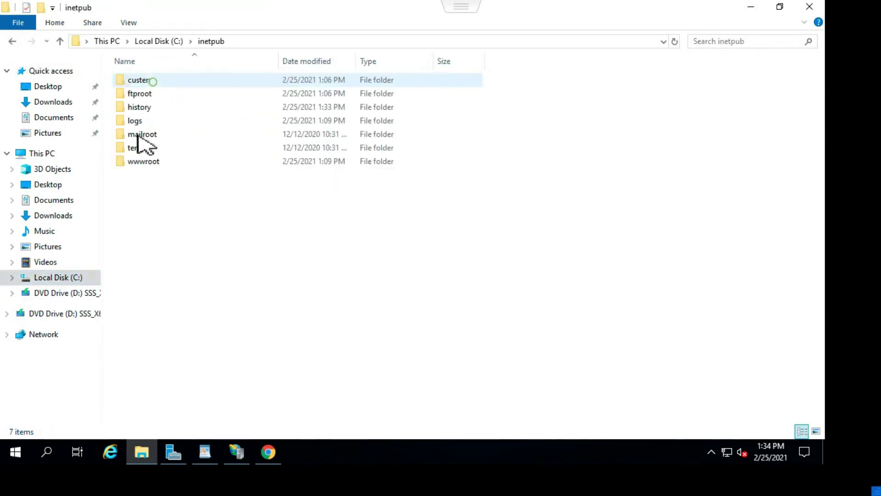
{"action": "double_click", "coordinate": [143, 162]}
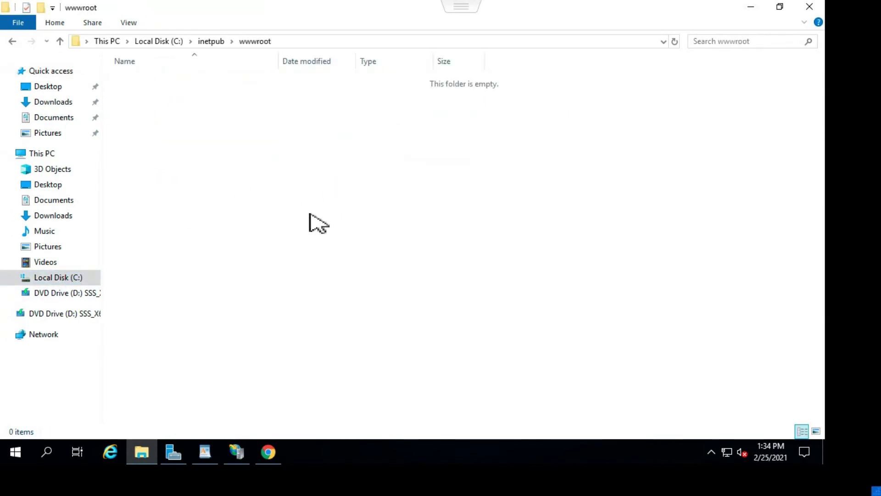
- Create a new text document in the wwwroot folder and rename it index.php, accepting the extension change
{"action": "right_click", "coordinate": [276, 190]}
{"action": "mouse_move", "coordinate": [325, 347]}
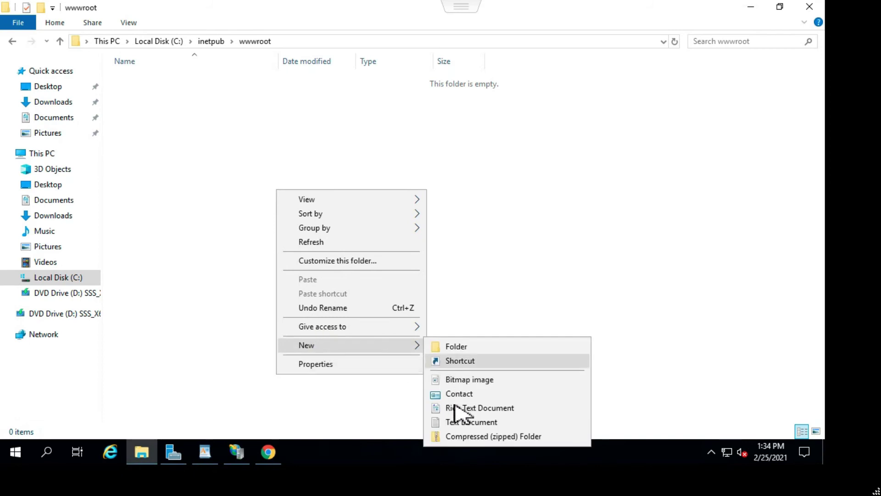
{"action": "left_click", "coordinate": [472, 423]}
{"action": "key", "text": "End"}
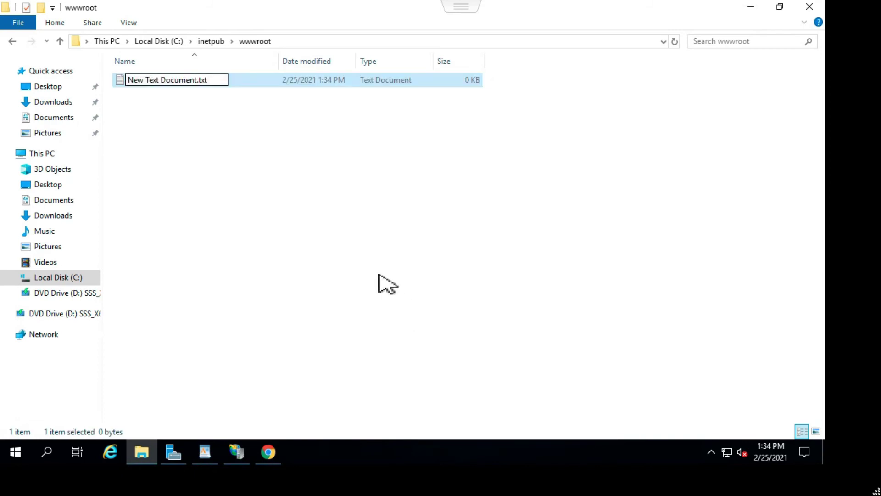
{"action": "key", "text": "BackSpace"}
{"action": "key", "text": "BackSpace"}
{"action": "key", "text": "BackSpace"}
{"action": "key", "text": "BackSpace"}
{"action": "key", "text": "BackSpace"}
{"action": "key", "text": "BackSpace"}
{"action": "key", "text": "BackSpace"}
{"action": "key", "text": "BackSpace"}
{"action": "key", "text": "BackSpace"}
{"action": "key", "text": "BackSpace"}
{"action": "key", "text": "BackSpace"}
{"action": "key", "text": "BackSpace"}
{"action": "key", "text": "BackSpace"}
{"action": "key", "text": "BackSpace"}
{"action": "key", "text": "BackSpace"}
{"action": "key", "text": "BackSpace"}
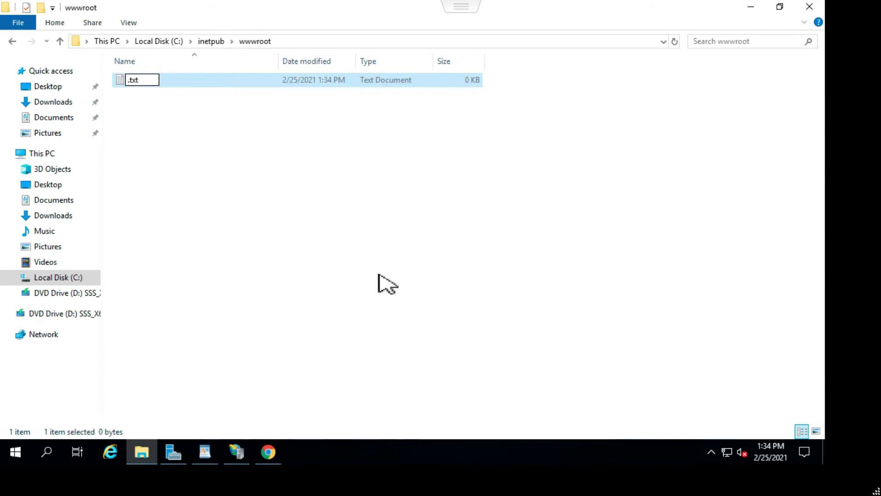
{"action": "type", "text": "index.php"}
{"action": "key", "text": "Return"}
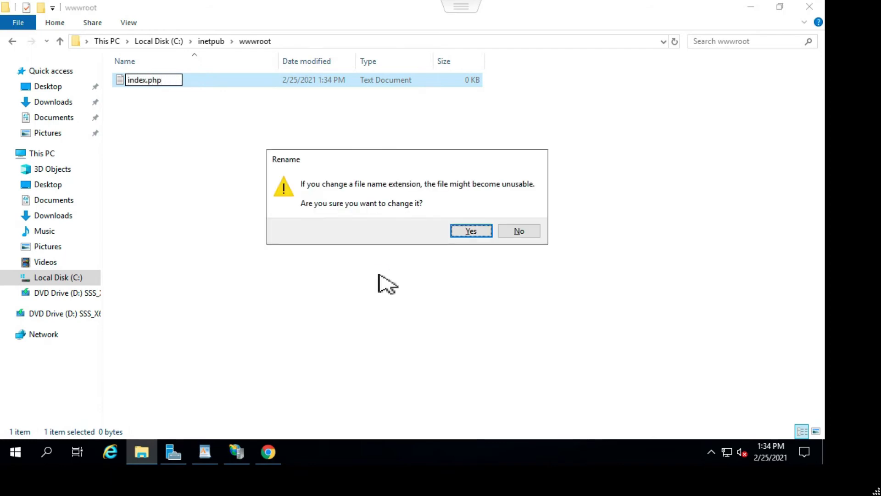
{"action": "left_click", "coordinate": [477, 233]}
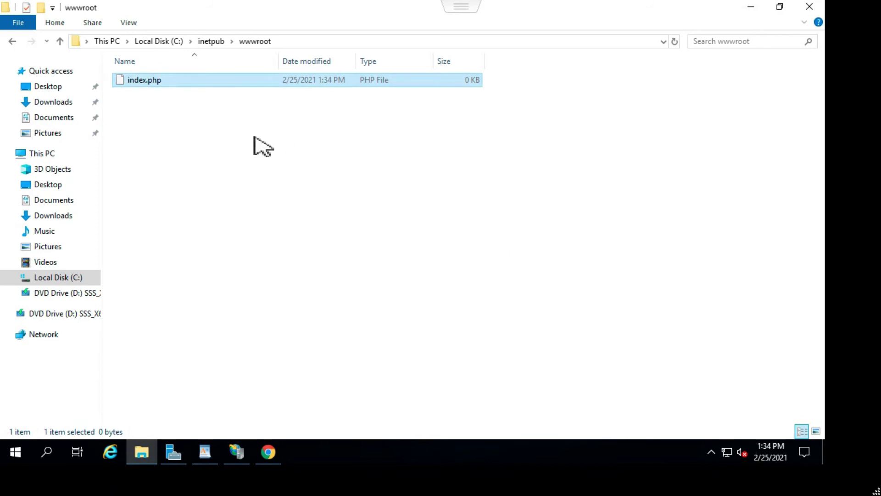
- Open index.php in Notepad++ and write a <?php ... ?> block containing the call phpinfo();
{"action": "right_click", "coordinate": [146, 79]}
{"action": "left_click", "coordinate": [195, 130]}
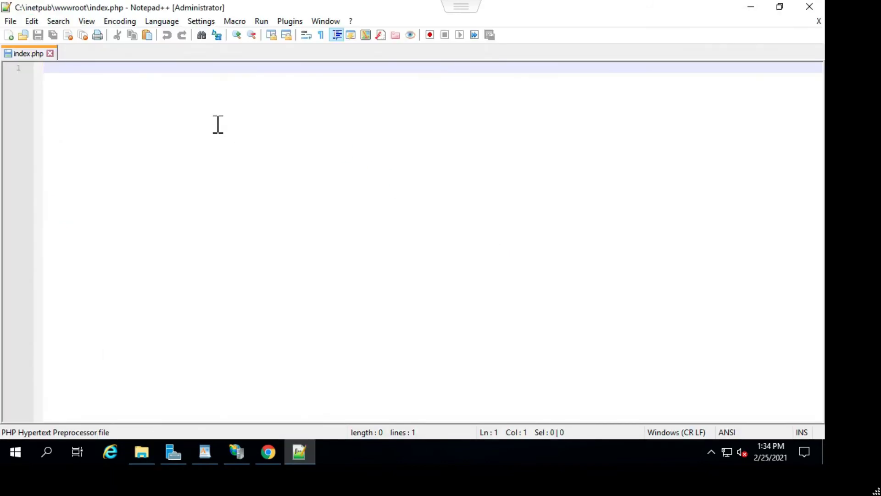
{"action": "type", "text": "<?phph"}
{"action": "key", "text": "Return"}
{"action": "key", "text": "BackSpace"}
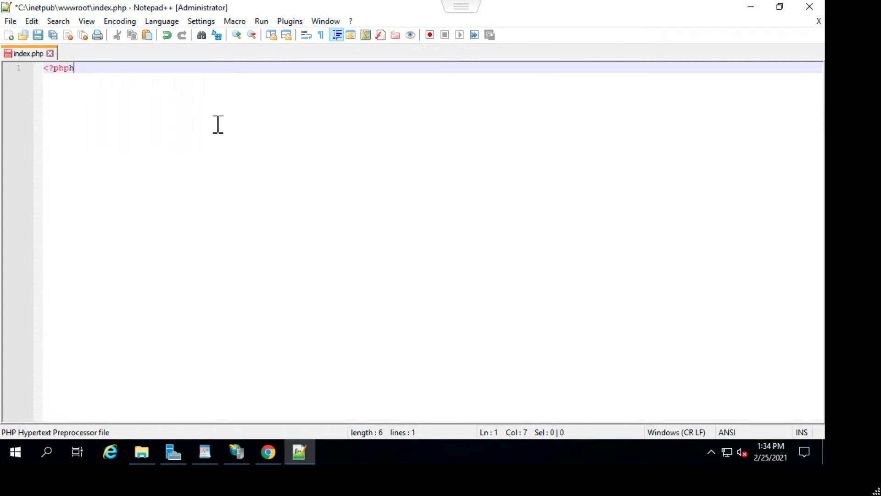
{"action": "key", "text": "Return"}
{"action": "key", "text": "Return"}
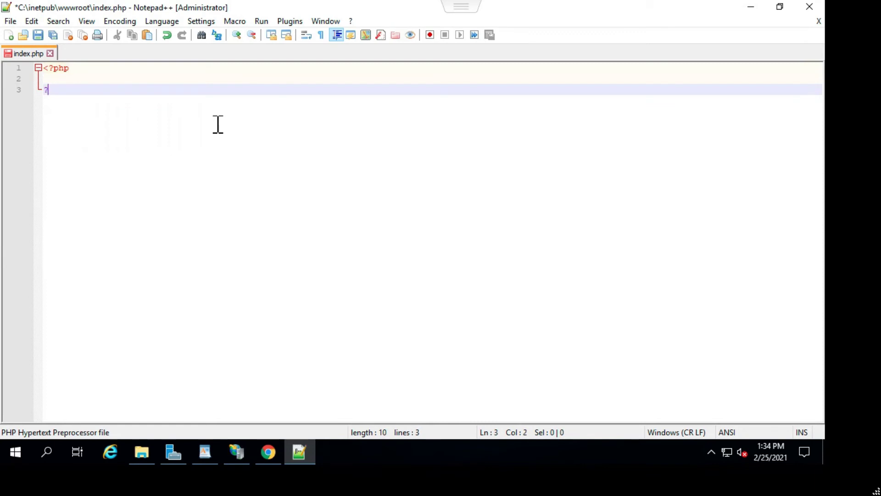
{"action": "key", "text": "Up"}
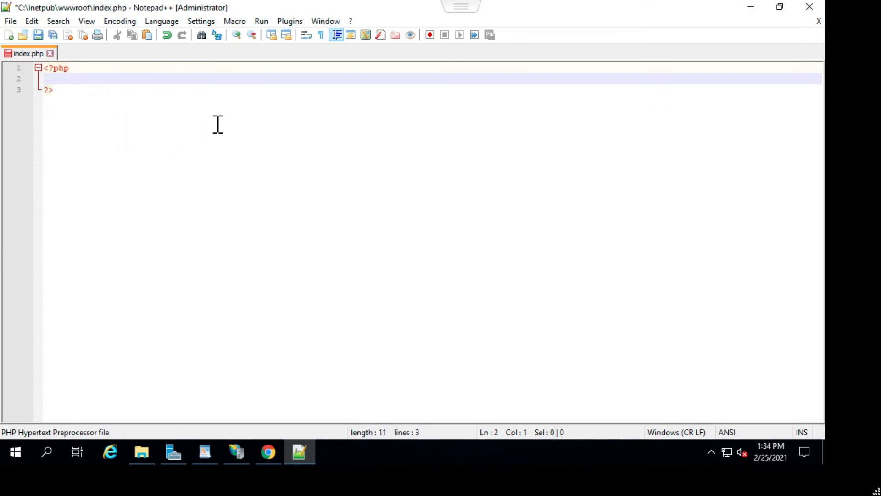
{"action": "type", "text": "phpinfo"}
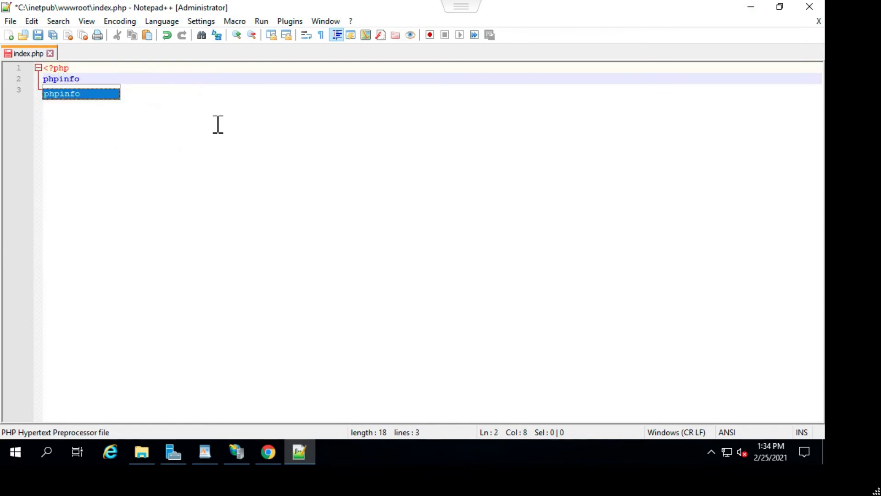
{"action": "key", "text": "Return"}
{"action": "type", "text": "();"}
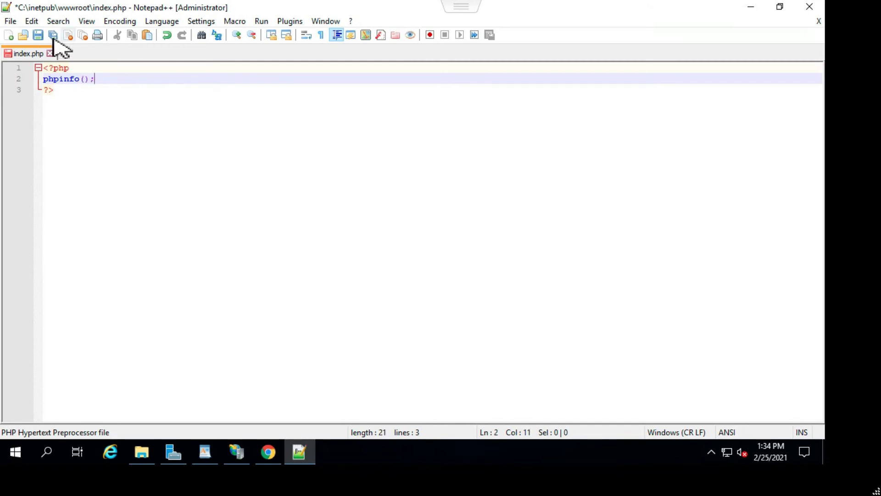
- Save index.php, close the file and exit Notepad++
{"action": "left_click", "coordinate": [38, 35]}
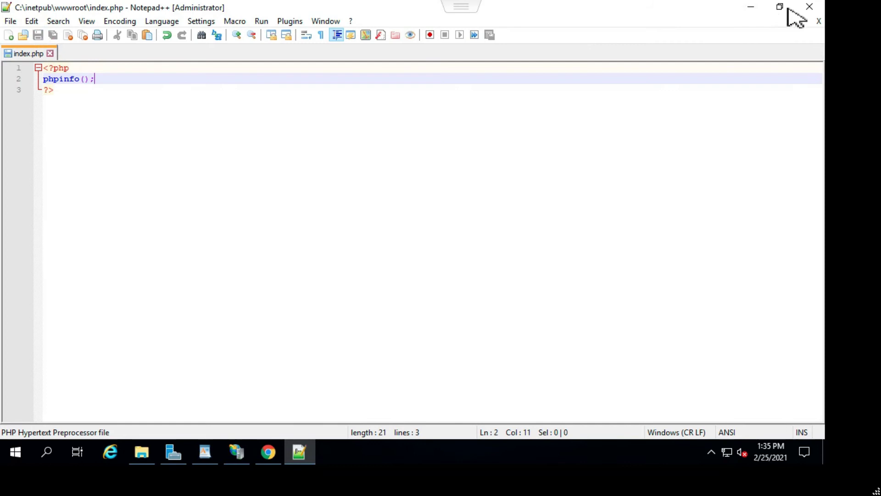
{"action": "left_click", "coordinate": [50, 53]}
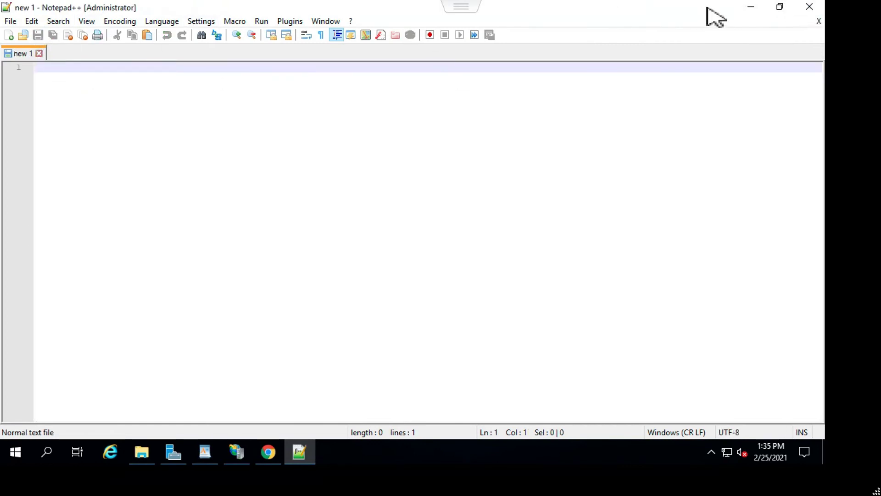
{"action": "left_click", "coordinate": [810, 6]}
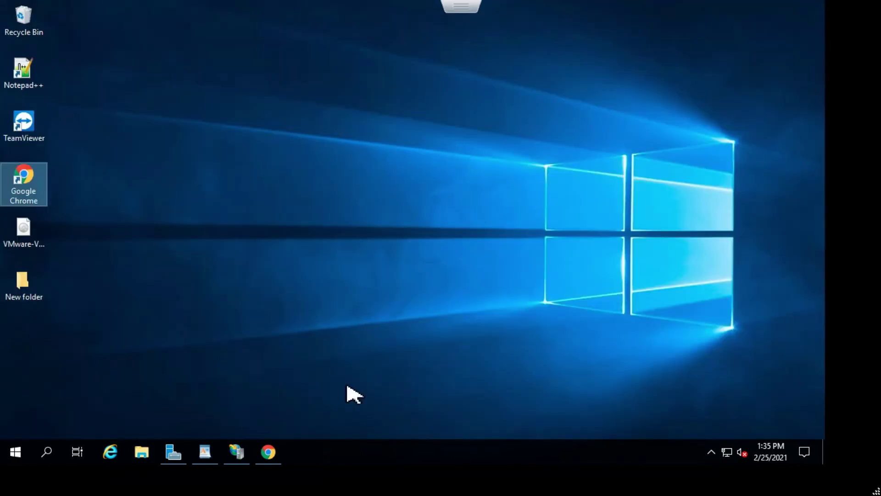
- Switch to Google Chrome, load localhost again and look over the PHP information page
{"action": "left_click", "coordinate": [274, 461]}
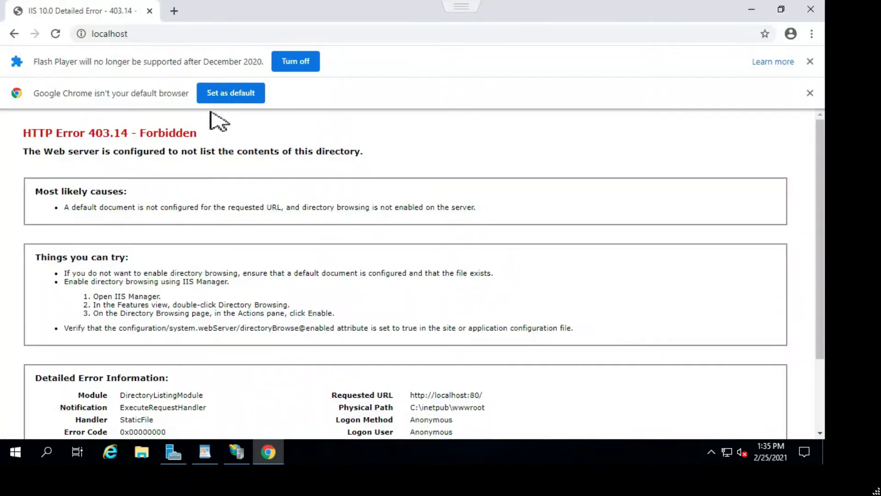
{"action": "left_click", "coordinate": [177, 37]}
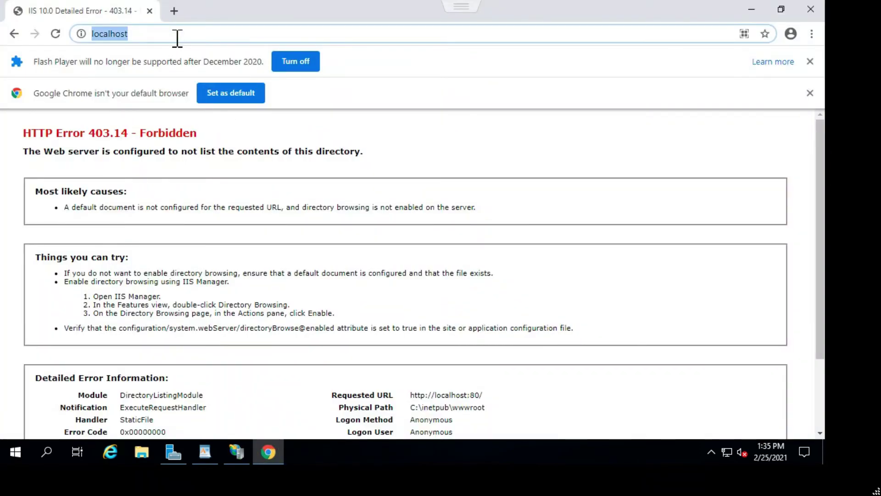
{"action": "key", "text": "Return"}
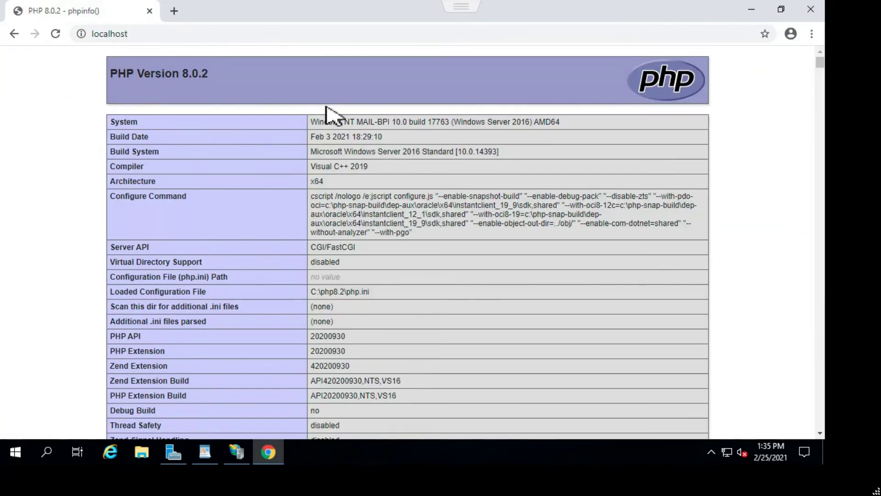
{"action": "scroll", "coordinate": [464, 276], "scroll_direction": "down", "scroll_amount": 1}
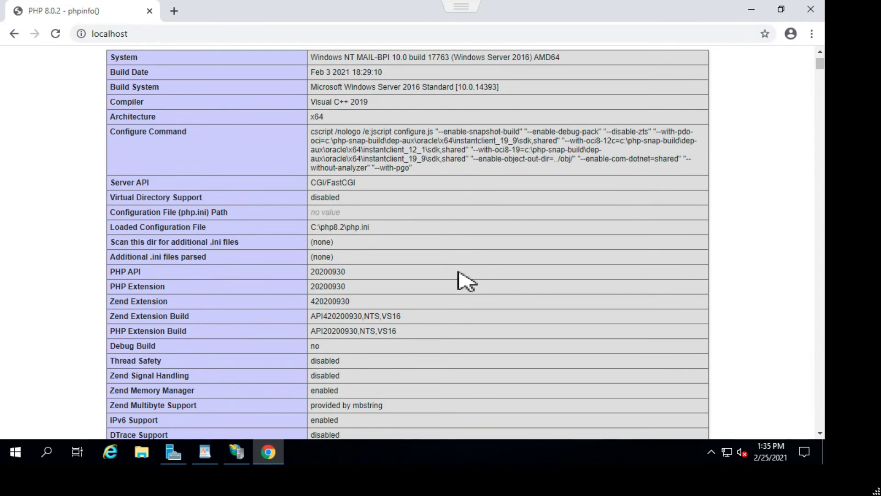
{"action": "scroll", "coordinate": [458, 280], "scroll_direction": "up", "scroll_amount": 1}
{"action": "scroll", "coordinate": [463, 261], "scroll_direction": "down", "scroll_amount": 8}
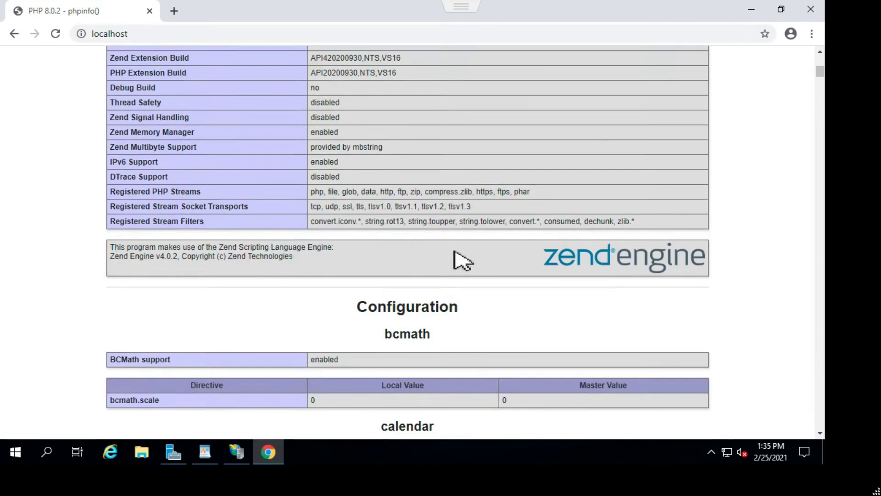
{"action": "scroll", "coordinate": [461, 260], "scroll_direction": "up", "scroll_amount": 8}
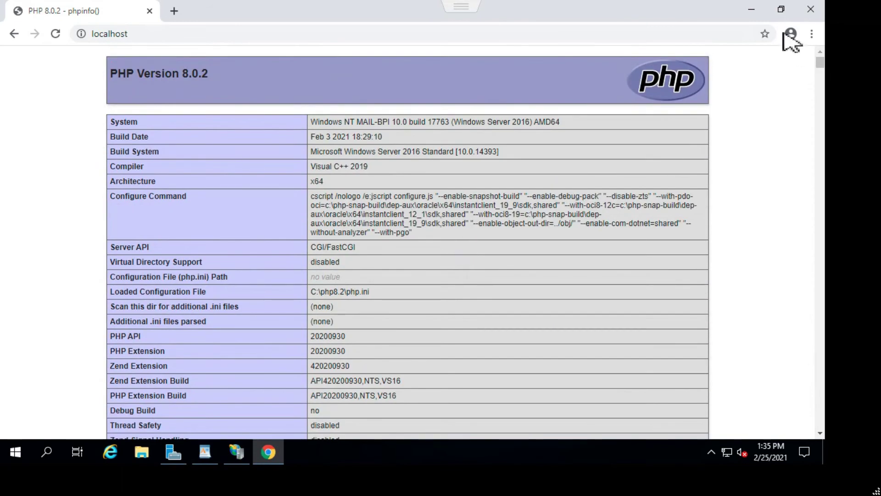
- Close Chrome, switch to File Explorer and open the folder C:\inetpub\wwwroot
{"action": "left_click", "coordinate": [811, 9]}
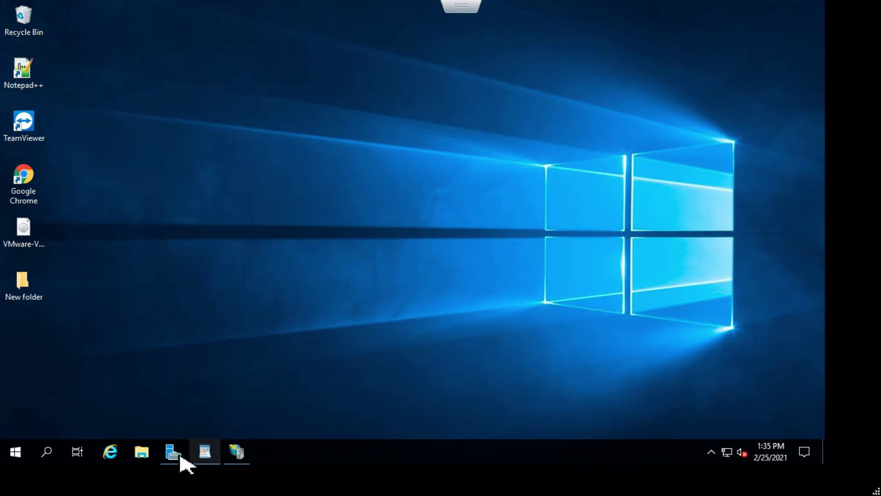
{"action": "left_click", "coordinate": [141, 452]}
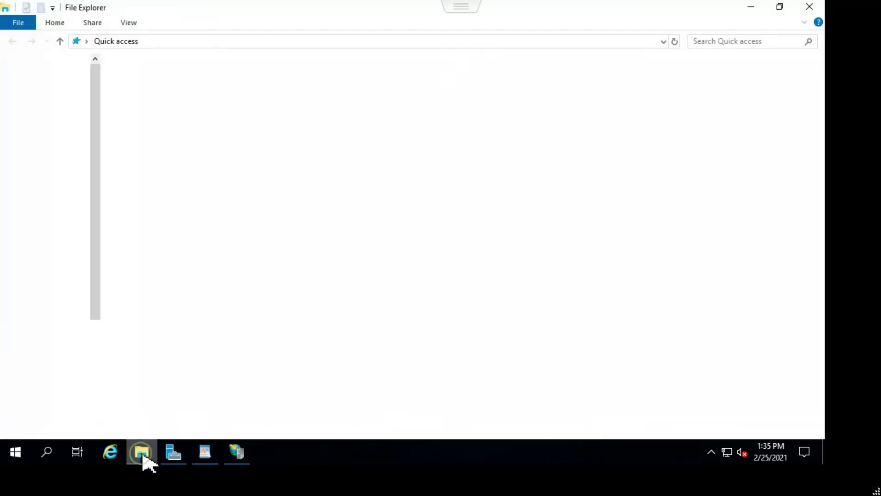
{"action": "left_click", "coordinate": [73, 278]}
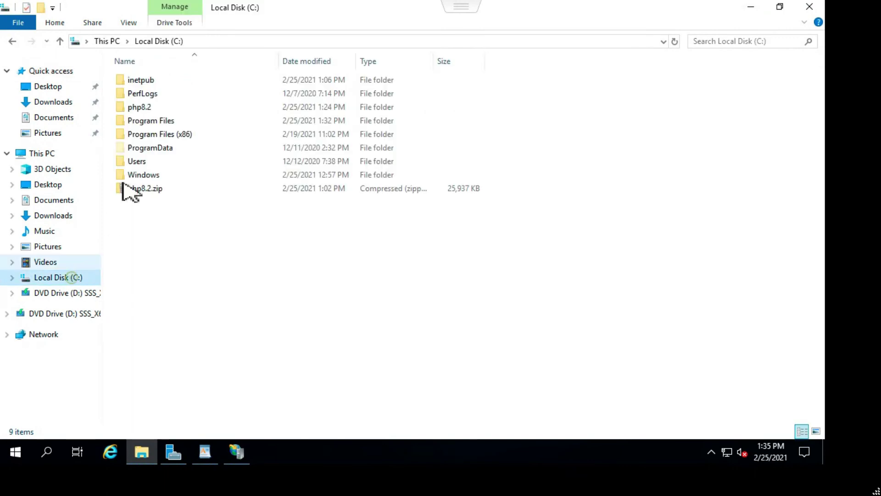
{"action": "double_click", "coordinate": [152, 80]}
{"action": "double_click", "coordinate": [148, 161]}
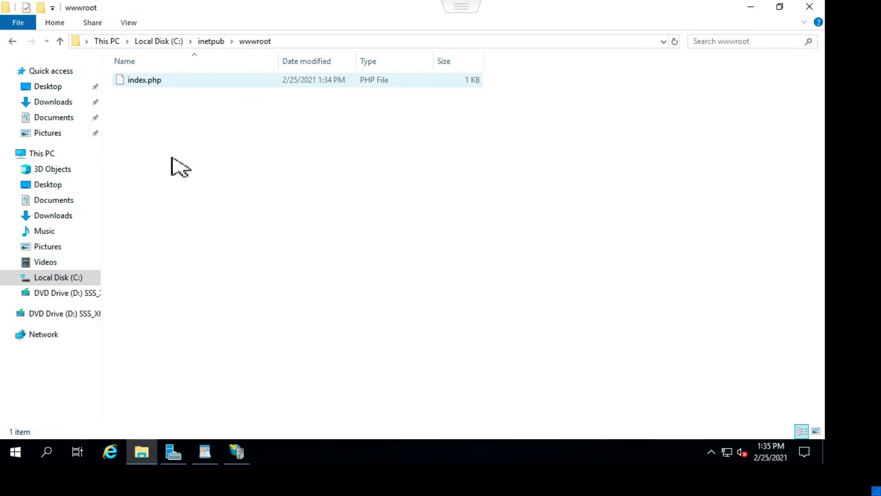
- Open a PowerShell window in the wwwroot folder, minimize it and close File Explorer
{"action": "right_click", "coordinate": [178, 154]}
{"action": "mouse_move", "coordinate": [211, 310]}
{"action": "left_click", "coordinate": [494, 205]}
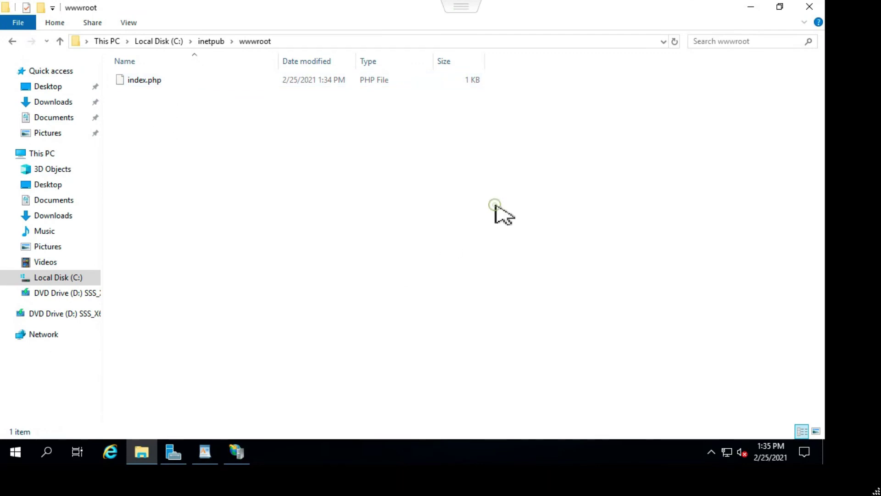
{"action": "right_click", "coordinate": [529, 210]}
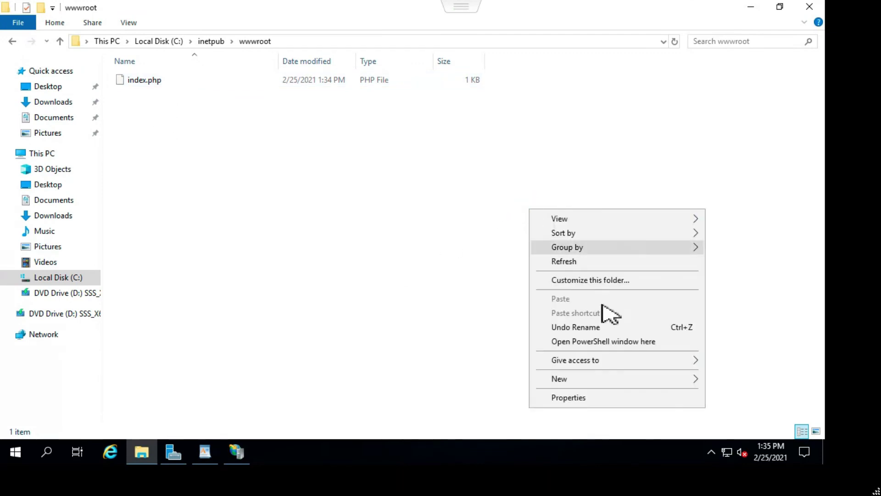
{"action": "left_click", "coordinate": [621, 342]}
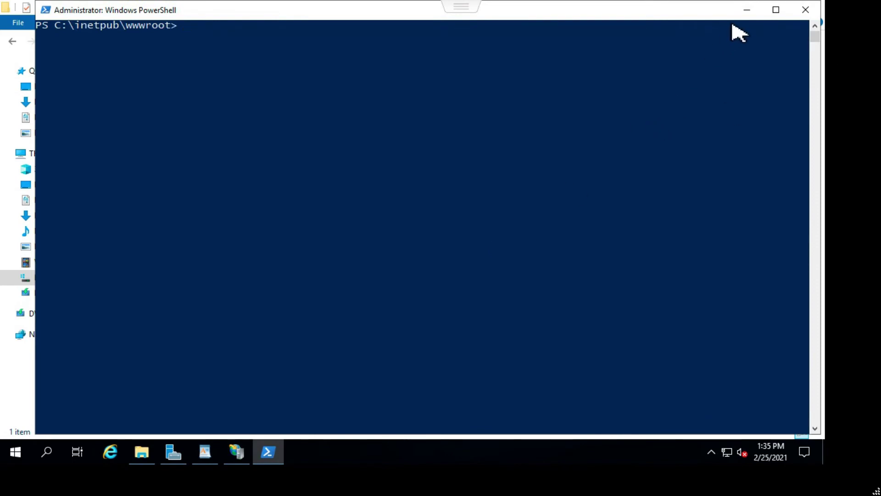
{"action": "left_click", "coordinate": [749, 10]}
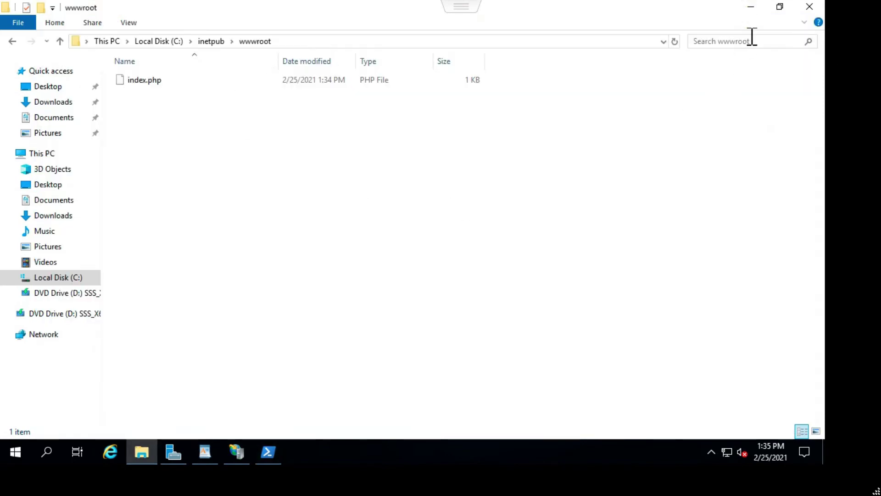
{"action": "left_click", "coordinate": [811, 7]}
- Open Google Chrome, search for laravel and open the Laravel 8.x installation documentation
{"action": "double_click", "coordinate": [37, 183]}
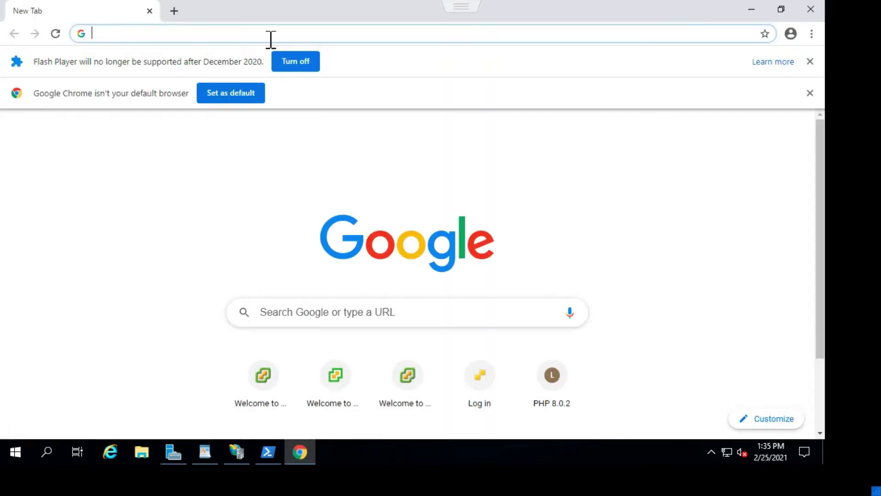
{"action": "type", "text": "lar"}
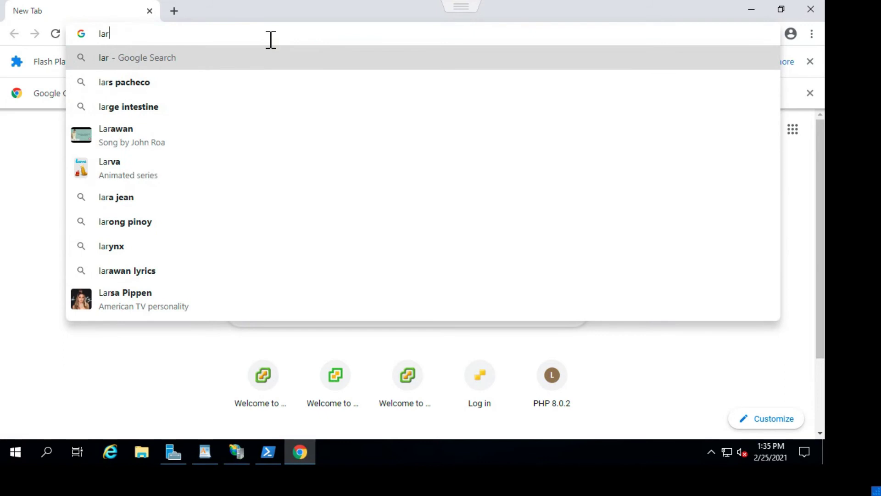
{"action": "type", "text": "avel"}
{"action": "key", "text": "Return"}
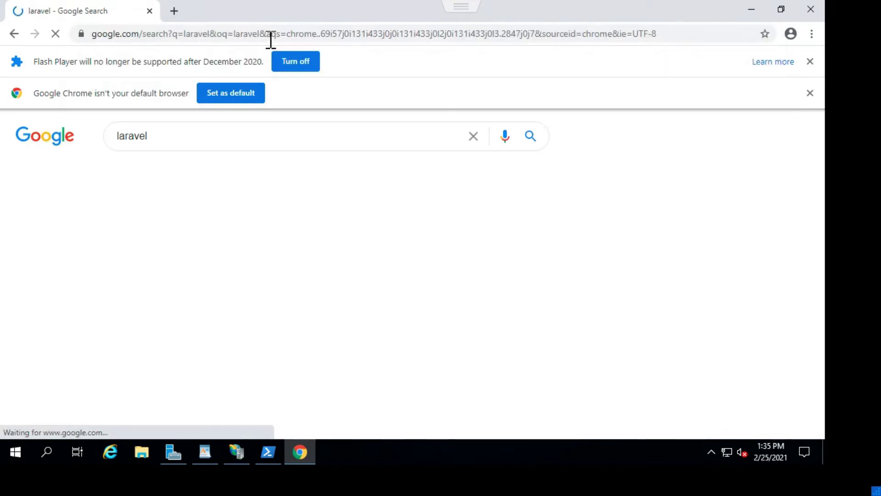
{"action": "left_click", "coordinate": [165, 322]}
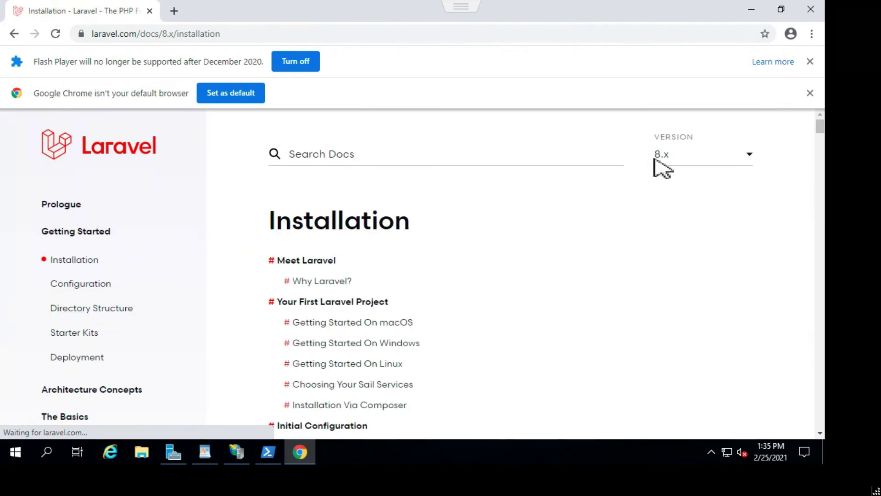
- Find the Installation Via Composer section in the Laravel documentation and select the command composer create-project laravel/laravel example-app
{"action": "scroll", "coordinate": [437, 272], "scroll_direction": "down", "scroll_amount": 8}
{"action": "scroll", "coordinate": [464, 271], "scroll_direction": "down", "scroll_amount": 15}
{"action": "scroll", "coordinate": [455, 274], "scroll_direction": "down", "scroll_amount": 15}
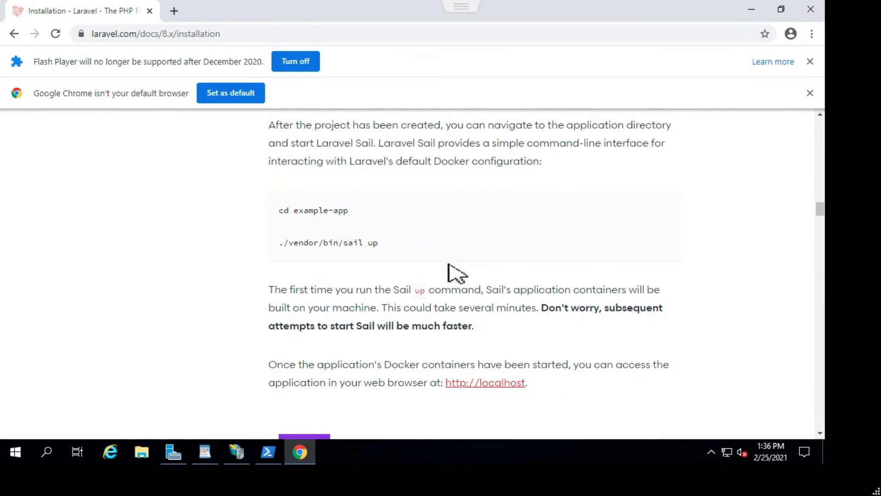
{"action": "scroll", "coordinate": [457, 274], "scroll_direction": "down", "scroll_amount": 17}
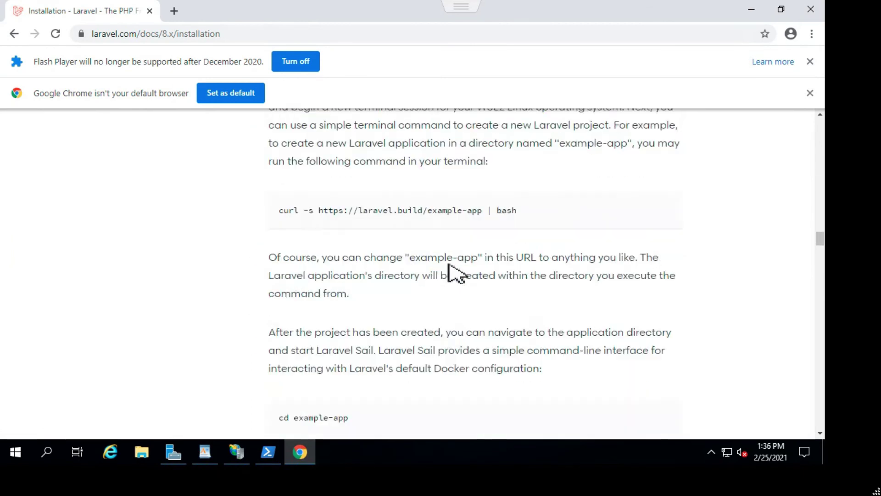
{"action": "scroll", "coordinate": [452, 267], "scroll_direction": "down", "scroll_amount": 1}
{"action": "scroll", "coordinate": [383, 309], "scroll_direction": "down", "scroll_amount": 4}
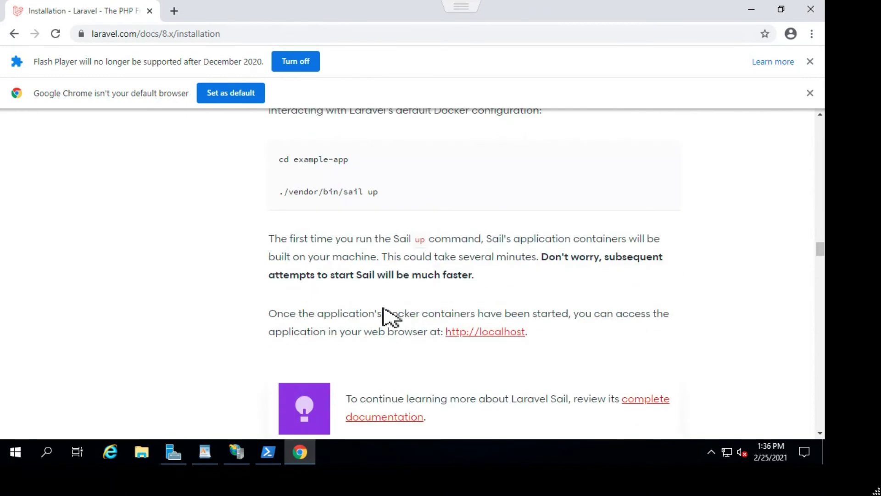
{"action": "scroll", "coordinate": [382, 309], "scroll_direction": "down", "scroll_amount": 10}
{"action": "scroll", "coordinate": [383, 309], "scroll_direction": "down", "scroll_amount": 4}
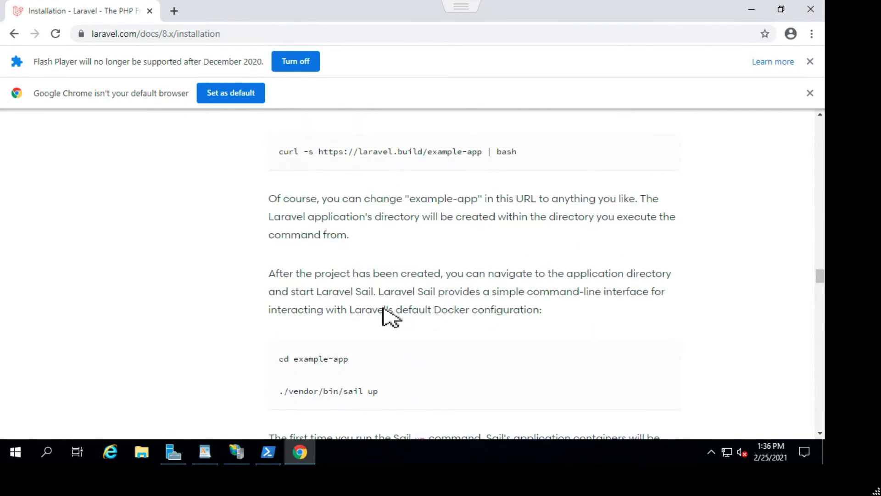
{"action": "scroll", "coordinate": [393, 312], "scroll_direction": "down", "scroll_amount": 10}
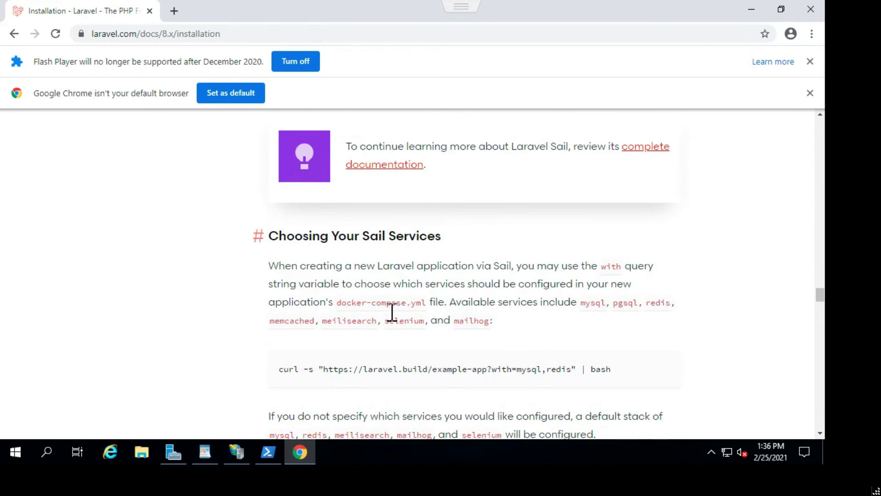
{"action": "scroll", "coordinate": [392, 312], "scroll_direction": "down", "scroll_amount": 4}
{"action": "scroll", "coordinate": [661, 360], "scroll_direction": "down", "scroll_amount": 1}
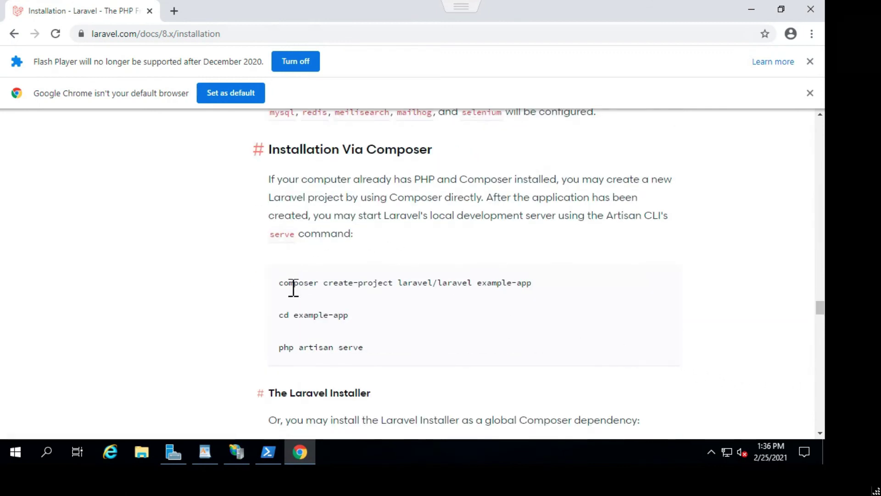
{"action": "left_click_drag", "start_coordinate": [533, 284], "coordinate": [279, 287]}
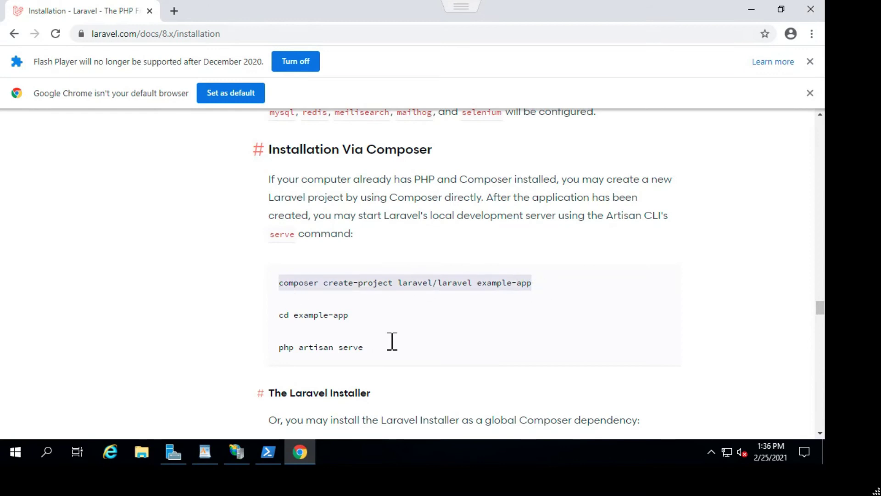
- Search for composer in a new browser tab, open the Composer download page and download Composer-Setup.exe
{"action": "left_click", "coordinate": [175, 11]}
{"action": "type", "text": "composer"}
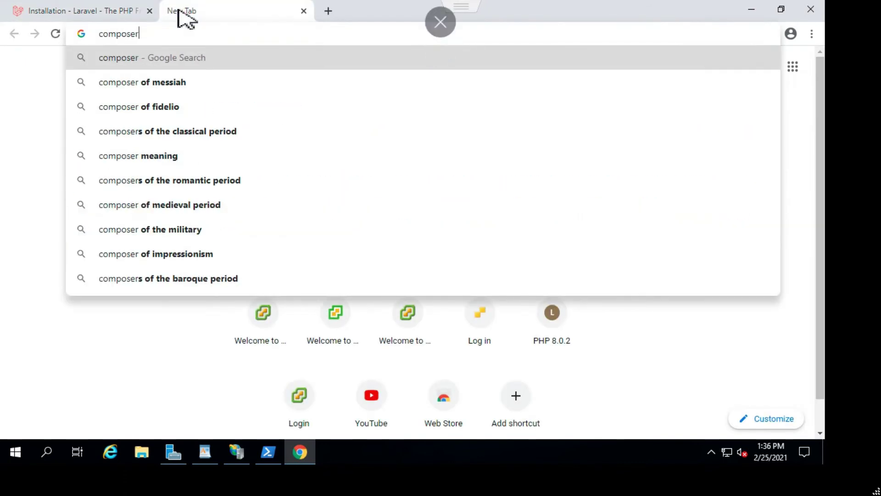
{"action": "key", "text": "Return"}
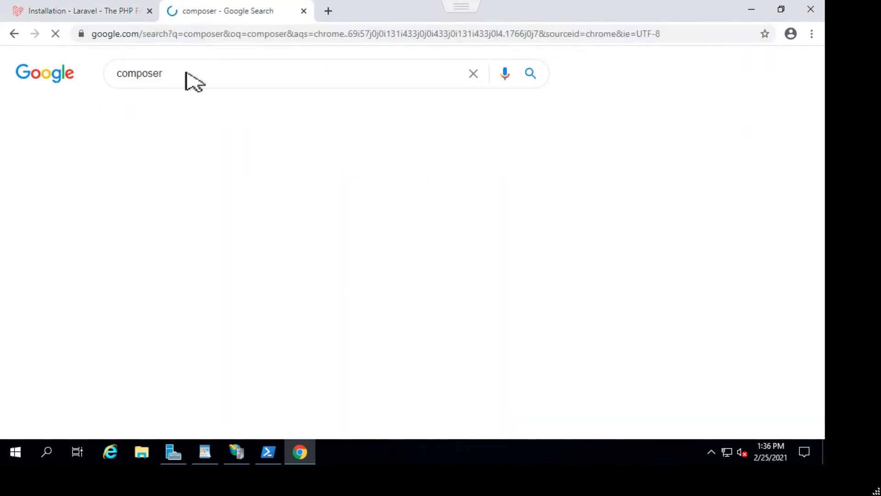
{"action": "left_click", "coordinate": [173, 242]}
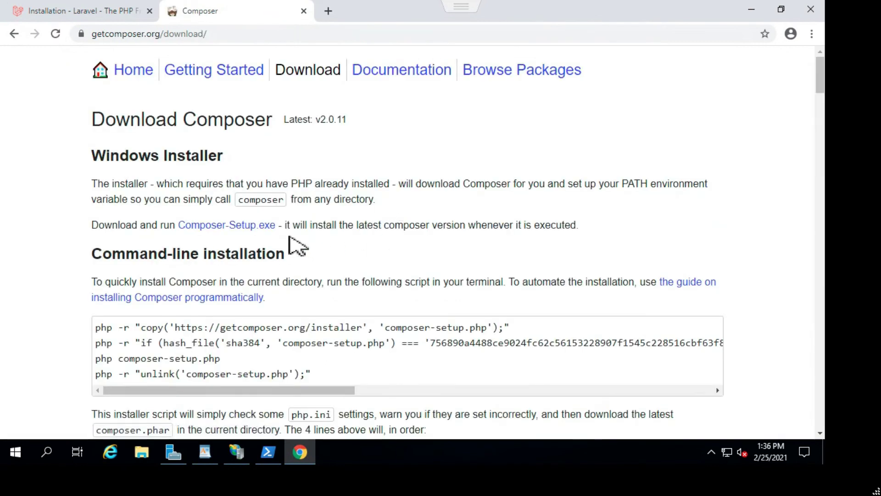
{"action": "left_click", "coordinate": [262, 225]}
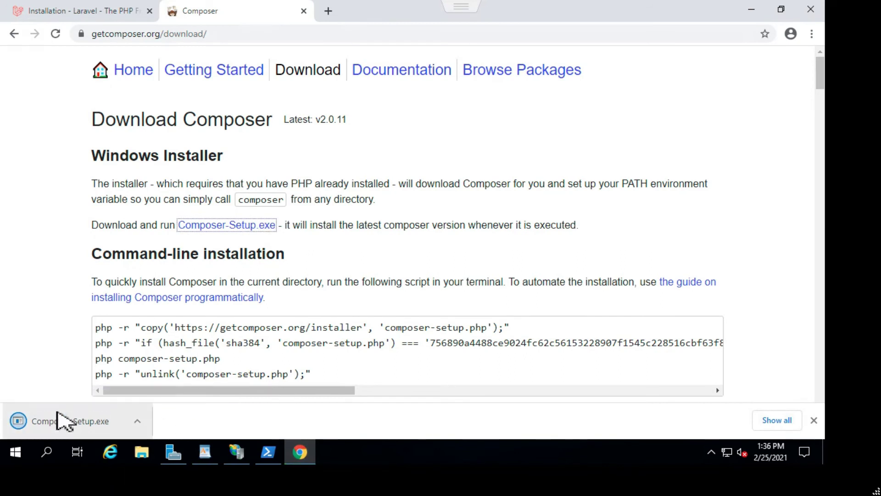
- Run Composer-Setup.exe and install Composer for all users with the default settings and no proxy
{"action": "left_click", "coordinate": [28, 421]}
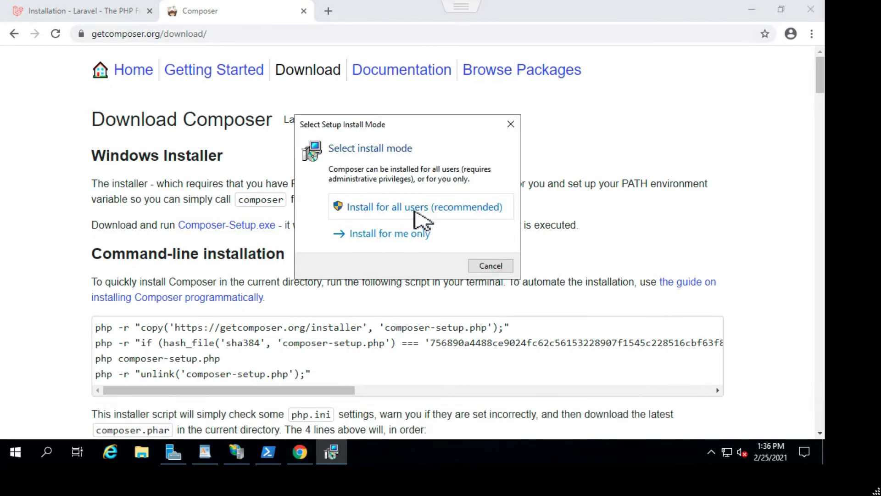
{"action": "left_click", "coordinate": [419, 214]}
{"action": "left_click", "coordinate": [518, 353]}
{"action": "left_click", "coordinate": [518, 353]}
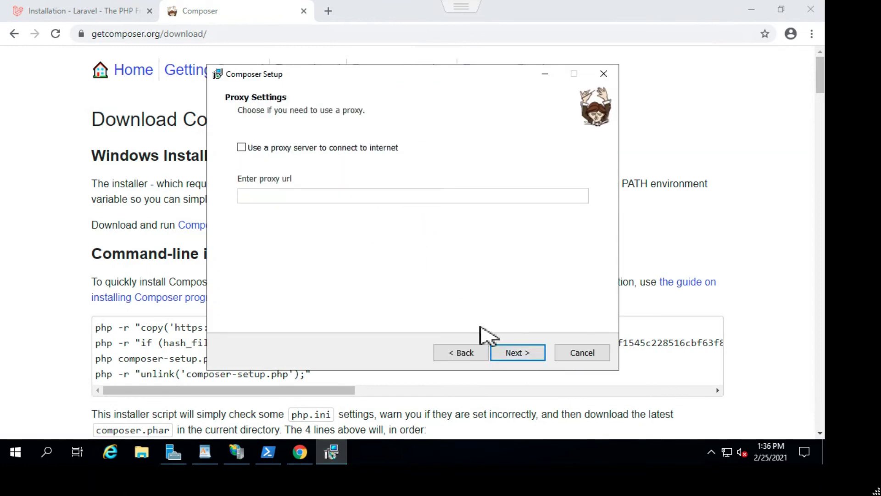
{"action": "left_click", "coordinate": [518, 354]}
{"action": "left_click", "coordinate": [517, 354]}
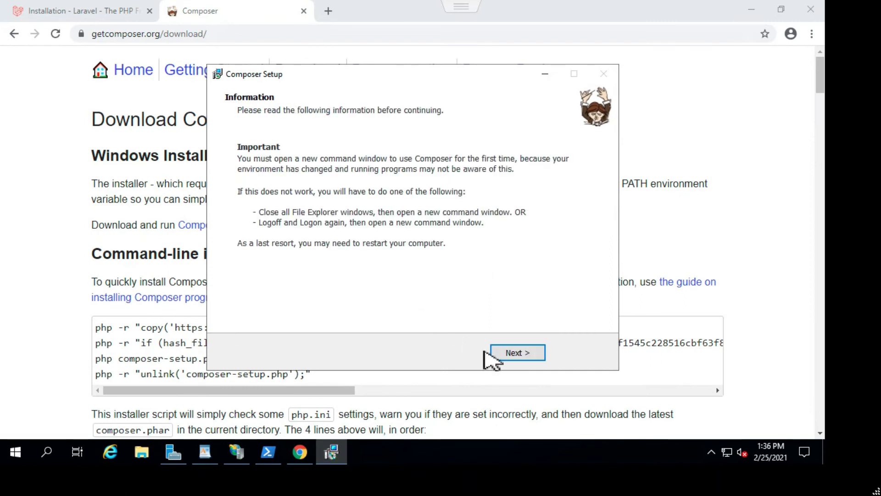
{"action": "left_click", "coordinate": [516, 353]}
{"action": "left_click", "coordinate": [517, 354]}
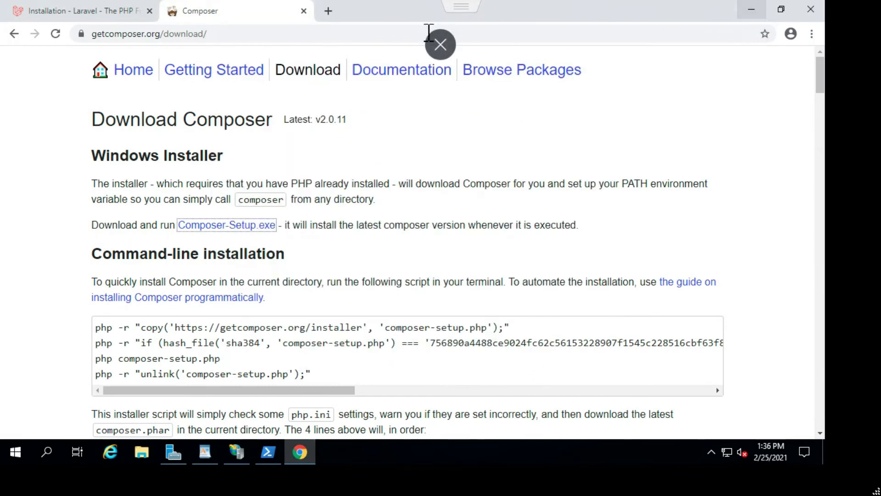
- Copy the command composer create-project laravel/laravel example-app from the Laravel installation page and minimize Chrome
{"action": "left_click", "coordinate": [106, 14]}
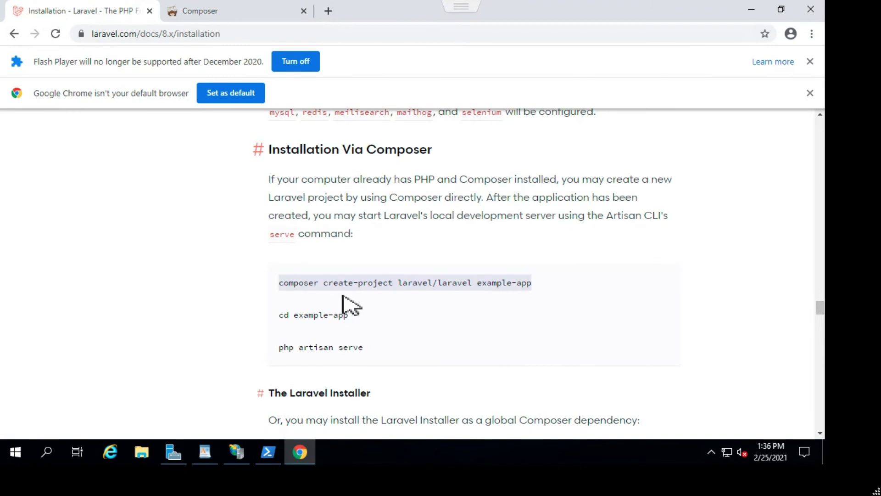
{"action": "right_click", "coordinate": [360, 289]}
{"action": "left_click", "coordinate": [376, 298]}
{"action": "left_click", "coordinate": [753, 9]}
- Try to run the copied Composer command in the PowerShell window open at wwwroot, and close that window
{"action": "left_click", "coordinate": [268, 452]}
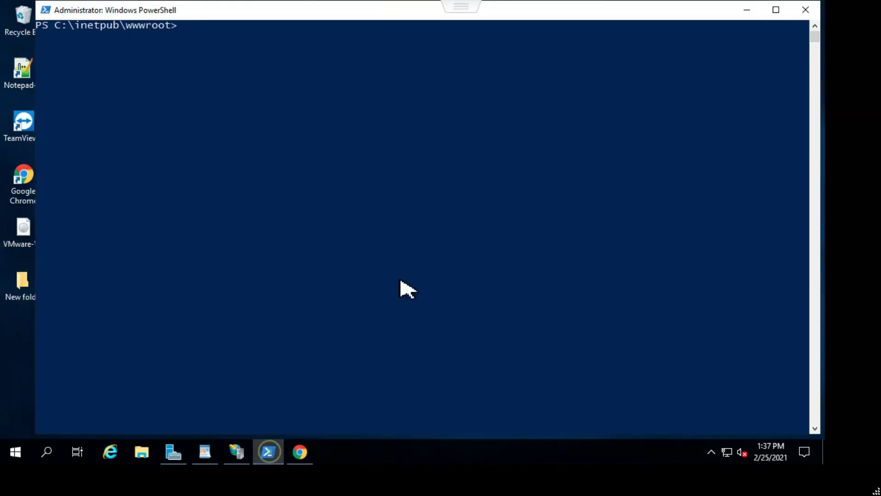
{"action": "right_click", "coordinate": [210, 85]}
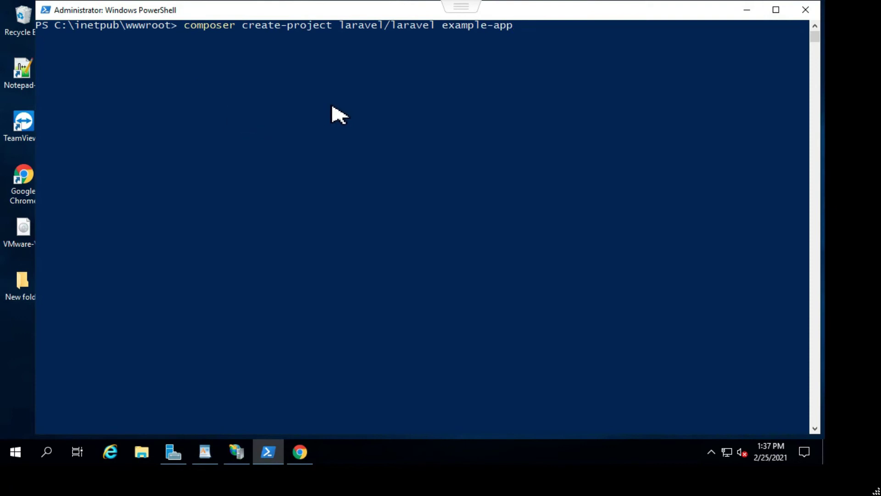
{"action": "key", "text": "Return"}
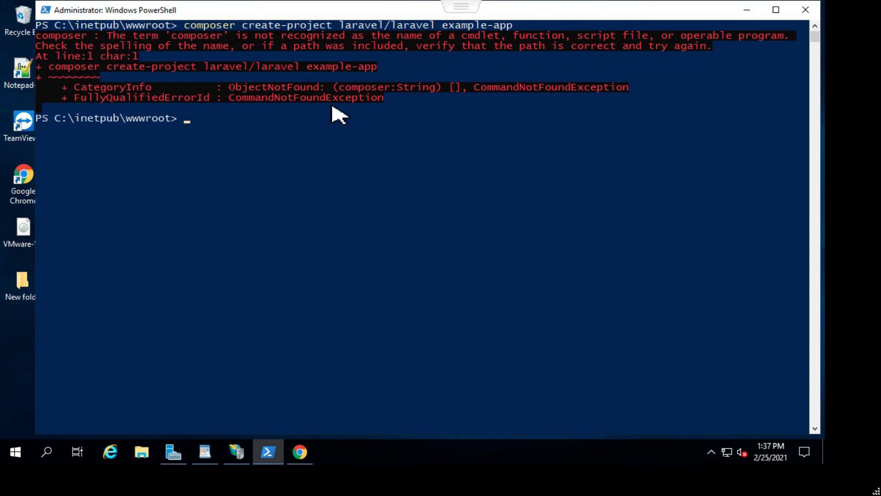
{"action": "left_click", "coordinate": [806, 9]}
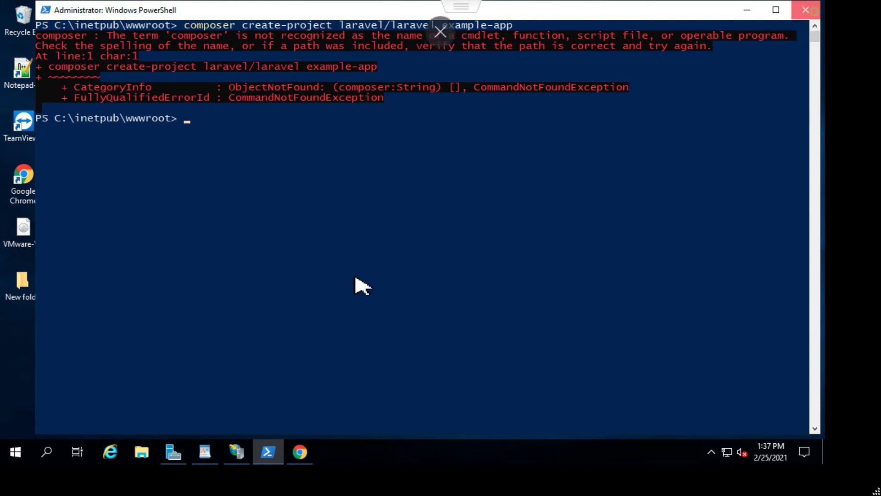
- Open a new Windows PowerShell window and run composer create-project laravel/laravel example-app
{"action": "left_click", "coordinate": [48, 452]}
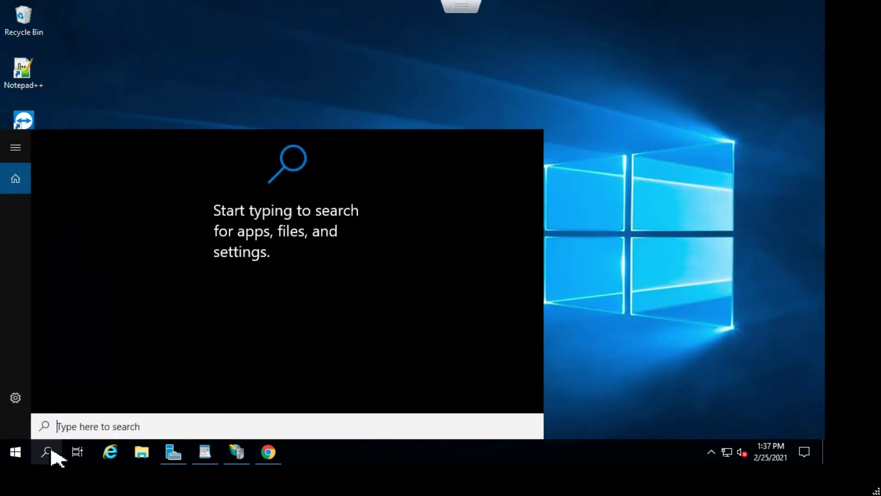
{"action": "type", "text": "po"}
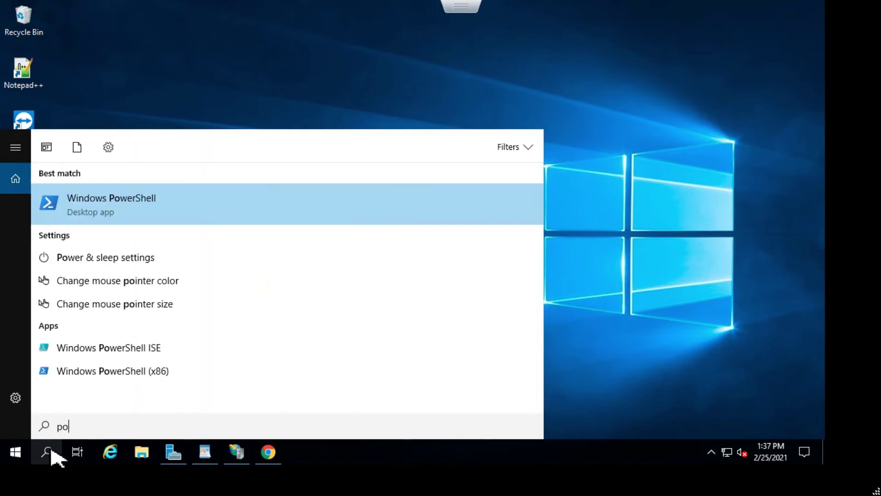
{"action": "left_click", "coordinate": [148, 214]}
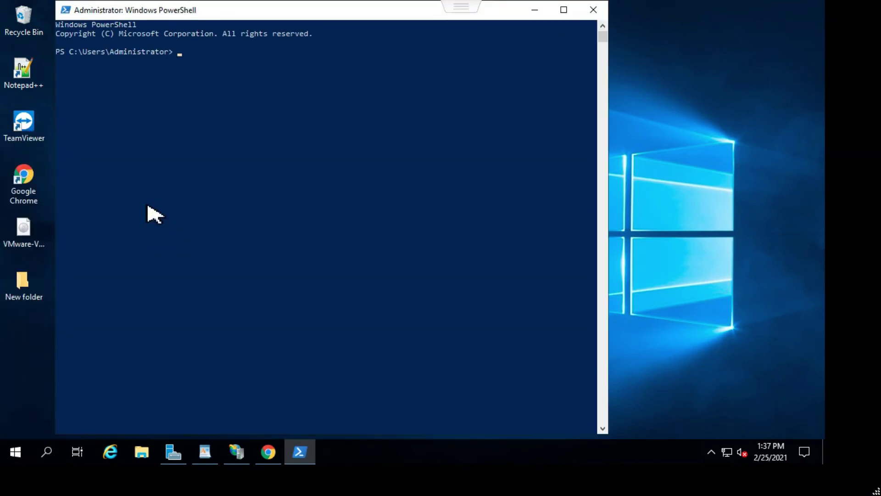
{"action": "type", "text": "composer create-project laravel/laravel example-app"}
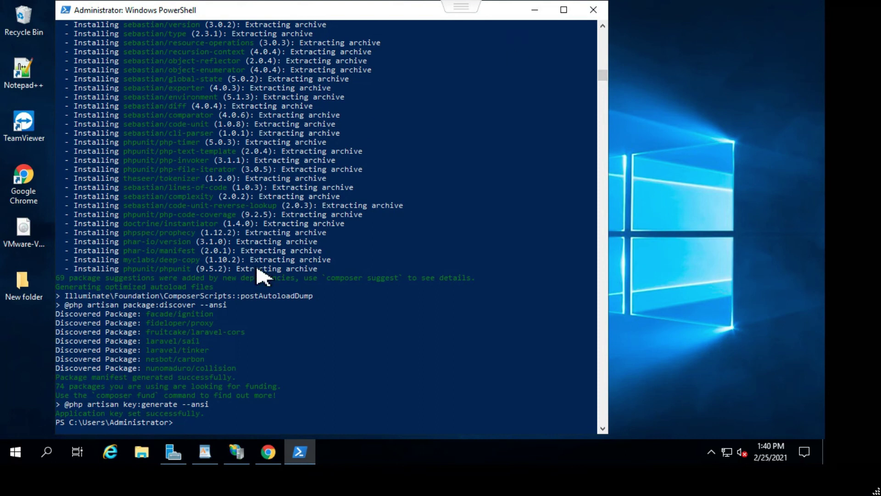
- Review the Composer output and the folder path the command was run from, and close PowerShell
{"action": "scroll", "coordinate": [261, 275], "scroll_direction": "up", "scroll_amount": 3}
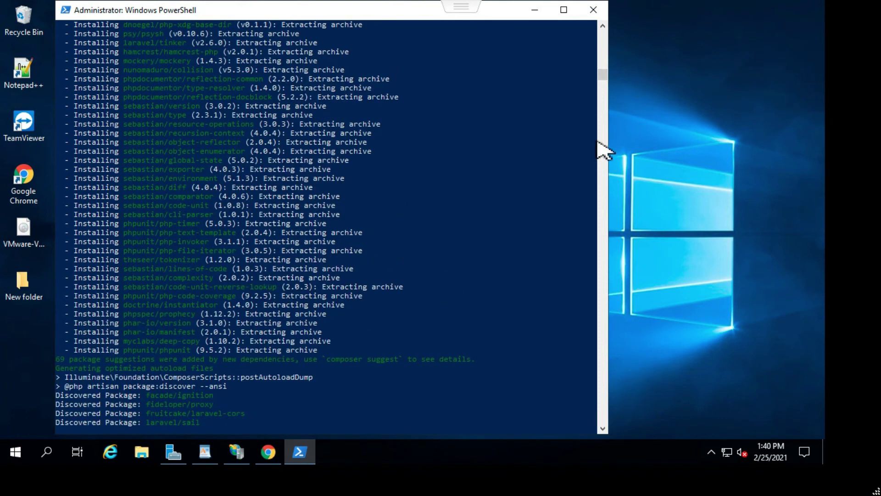
{"action": "scroll", "coordinate": [604, 57], "scroll_direction": "up", "scroll_amount": 1}
{"action": "left_click_drag", "start_coordinate": [604, 57], "coordinate": [604, 27]}
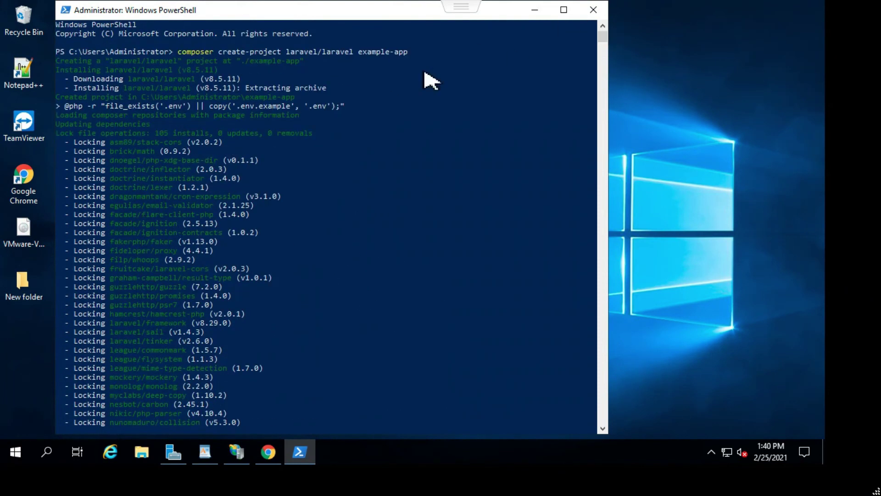
{"action": "left_click_drag", "start_coordinate": [173, 52], "coordinate": [59, 55]}
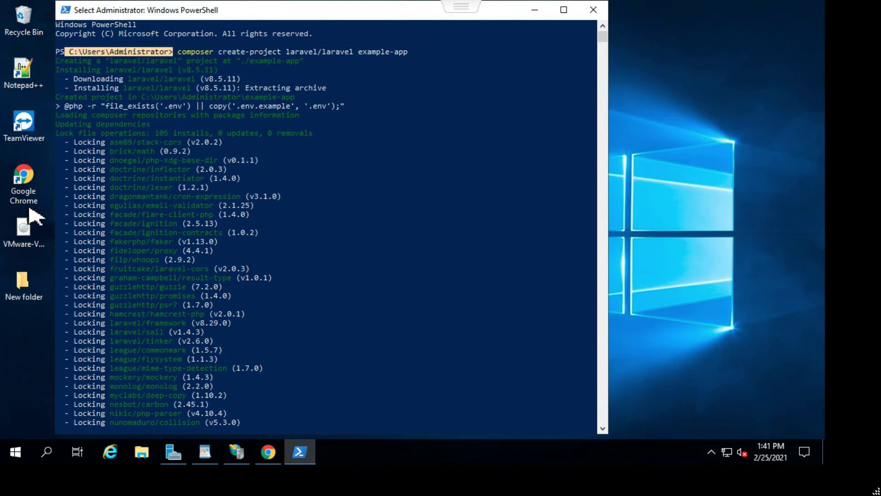
{"action": "left_click", "coordinate": [595, 11]}
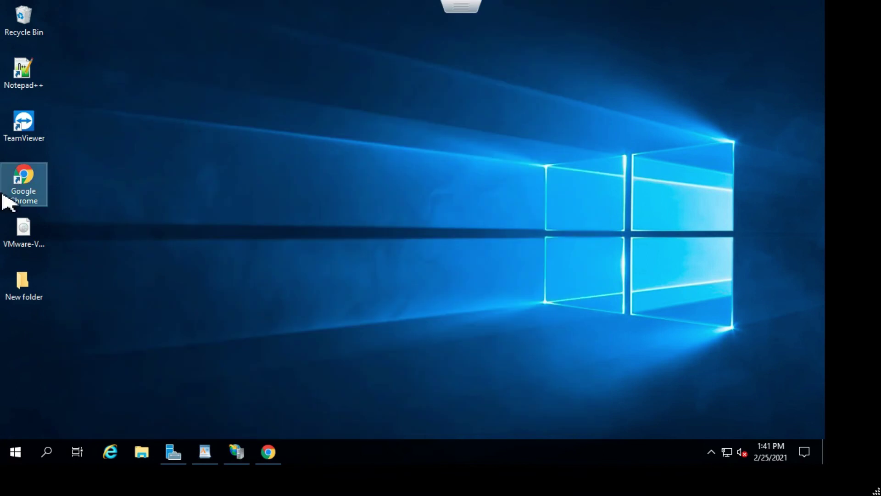
- Switch to File Explorer, open C:\Users\Administrator, check inside the example-app folder and cut that folder
{"action": "left_click", "coordinate": [143, 459]}
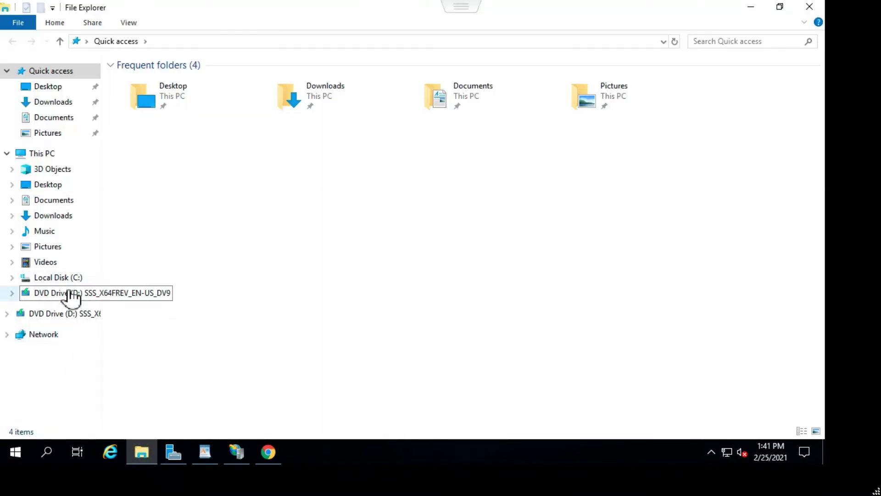
{"action": "left_click", "coordinate": [66, 278]}
{"action": "double_click", "coordinate": [151, 162]}
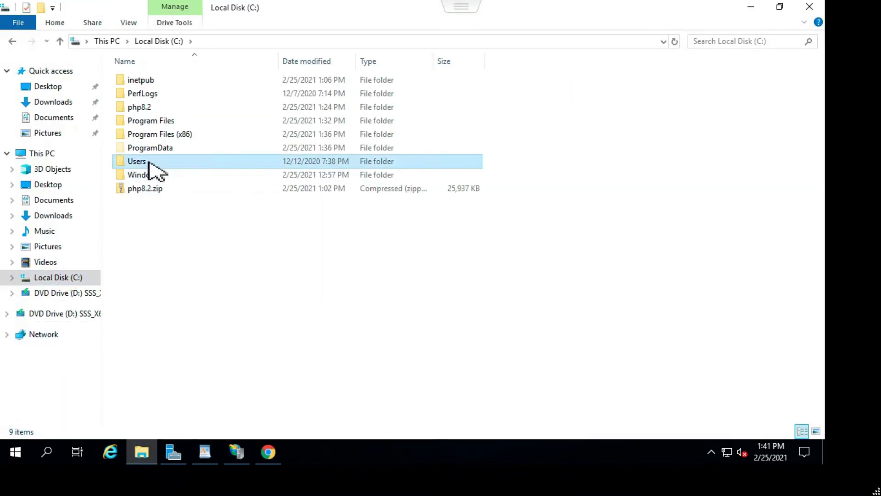
{"action": "double_click", "coordinate": [161, 79]}
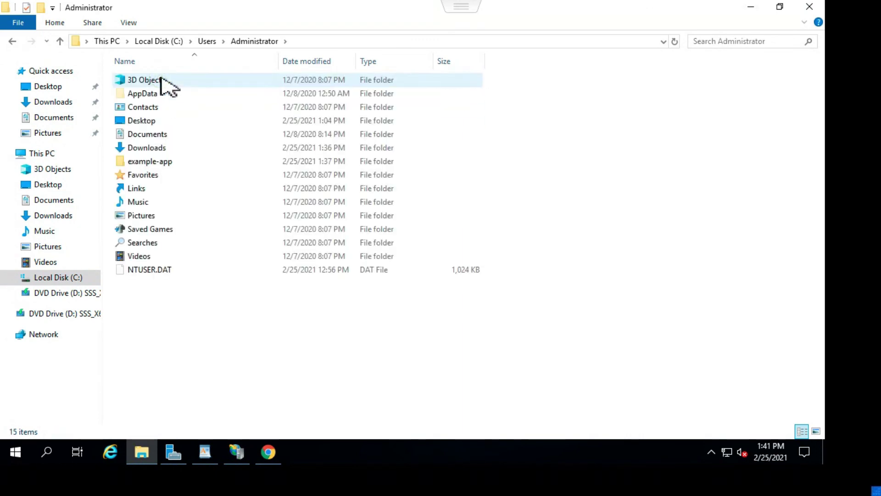
{"action": "double_click", "coordinate": [146, 163]}
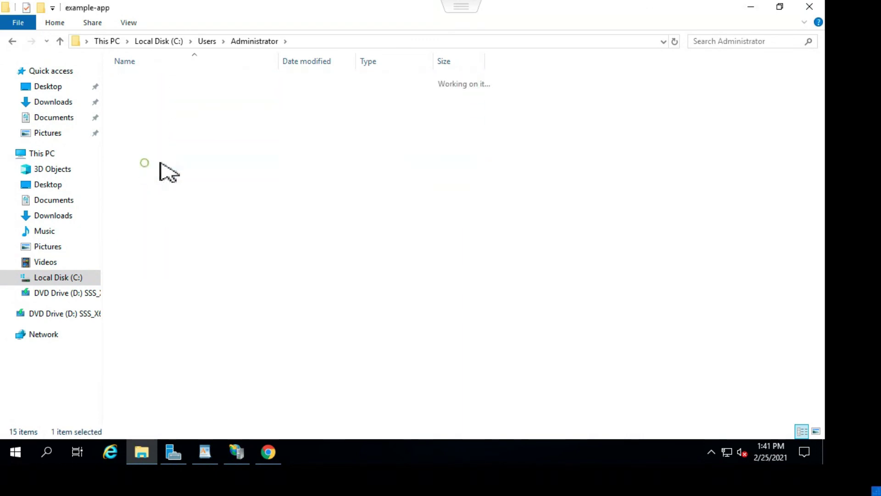
{"action": "left_click", "coordinate": [61, 41]}
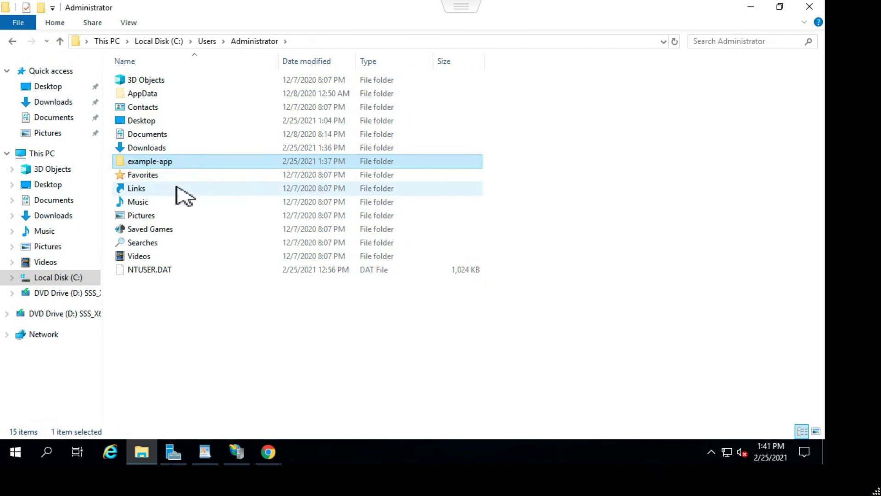
{"action": "right_click", "coordinate": [145, 162]}
{"action": "left_click", "coordinate": [173, 326]}
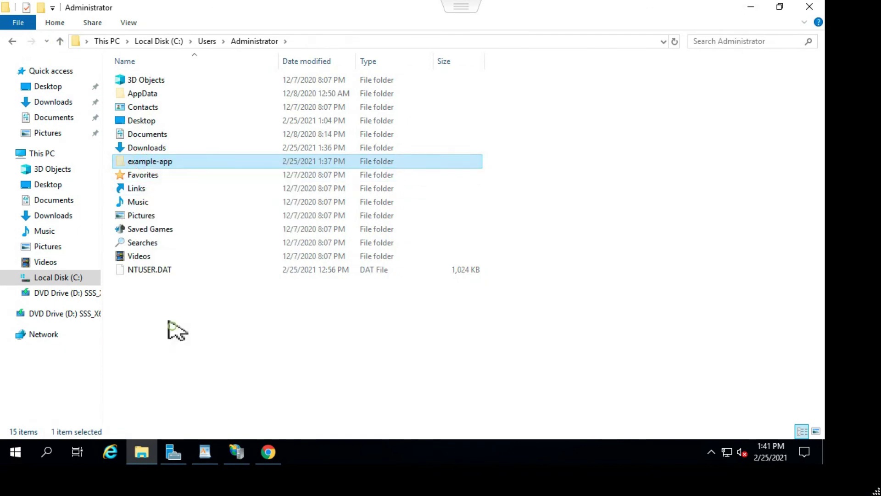
- Paste the cut example-app folder into C:\inetpub\wwwroot
{"action": "left_click", "coordinate": [76, 277]}
{"action": "double_click", "coordinate": [151, 81]}
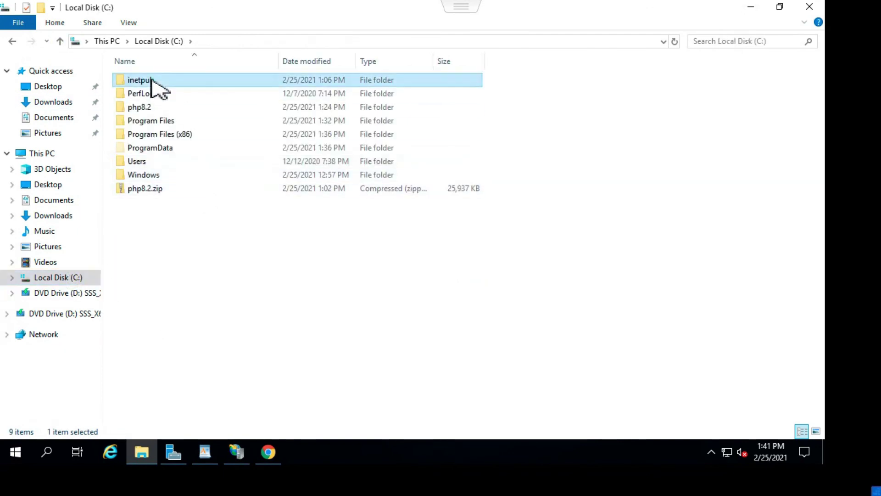
{"action": "double_click", "coordinate": [152, 162]}
{"action": "right_click", "coordinate": [161, 138]}
{"action": "left_click", "coordinate": [196, 229]}
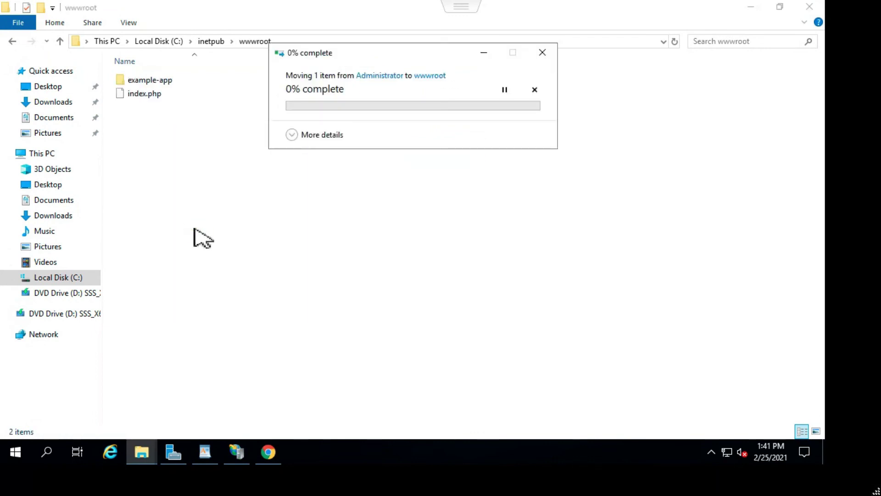
{"action": "left_click", "coordinate": [293, 152]}
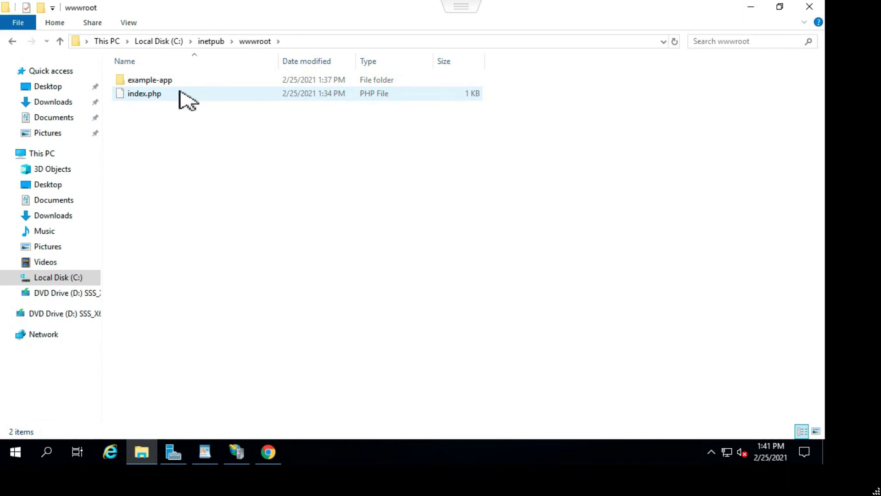
- Switch to Chrome and load localhost/example-app in place of the Laravel installation page
{"action": "left_click", "coordinate": [269, 454]}
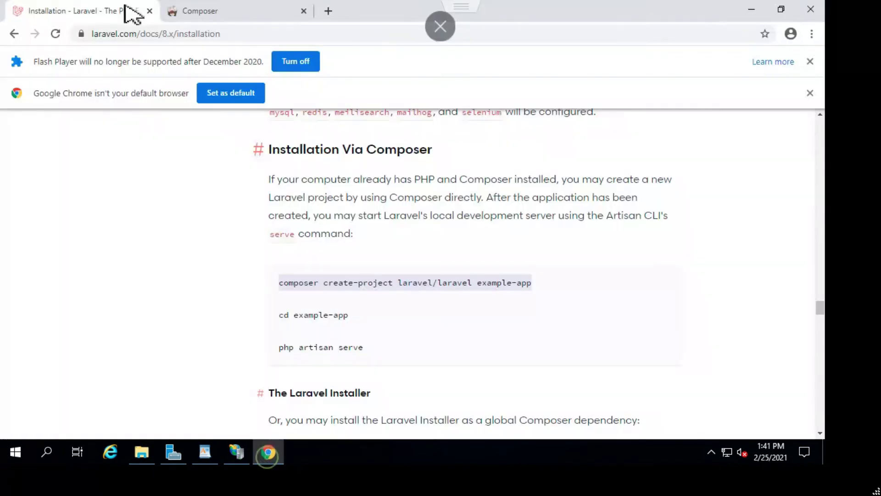
{"action": "left_click", "coordinate": [249, 42]}
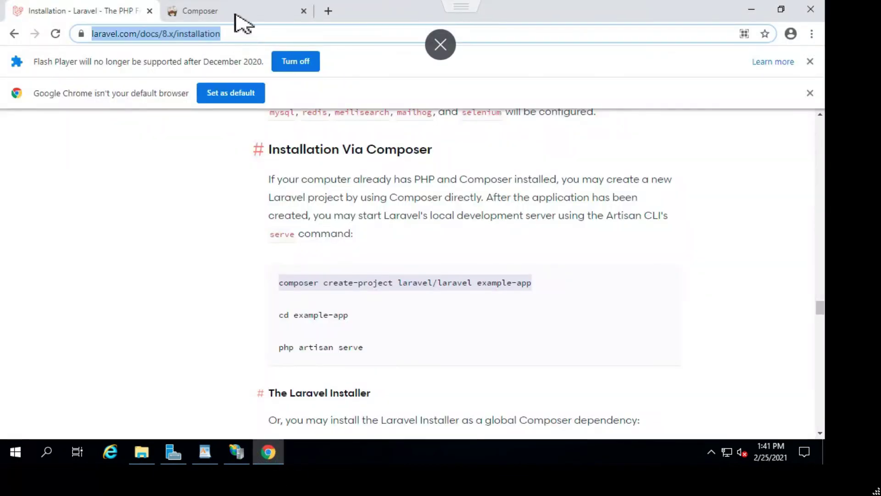
{"action": "key", "text": "End"}
{"action": "type", "text": "localhost"}
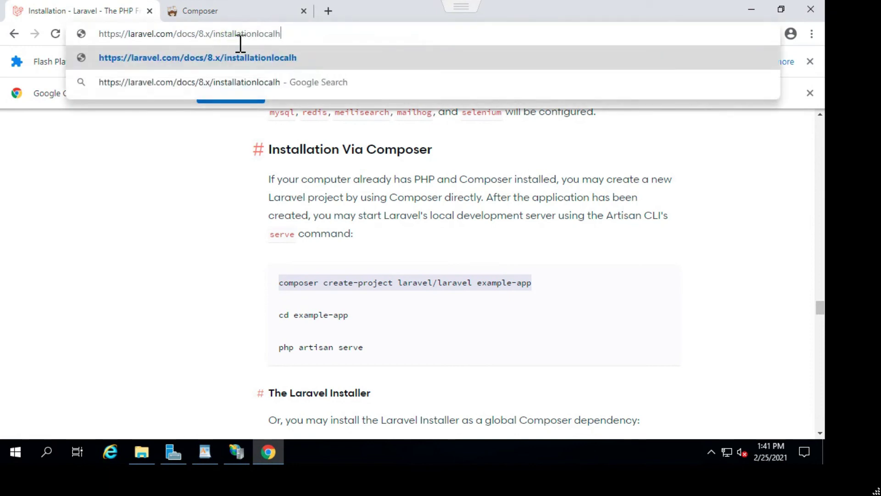
{"action": "key", "text": "BackSpace"}
{"action": "key", "text": "BackSpace"}
{"action": "key", "text": "BackSpace"}
{"action": "key", "text": "BackSpace"}
{"action": "key", "text": "BackSpace"}
{"action": "key", "text": "BackSpace"}
{"action": "key", "text": "BackSpace"}
{"action": "key", "text": "BackSpace"}
{"action": "key", "text": "BackSpace"}
{"action": "key", "text": "BackSpace"}
{"action": "key", "text": "BackSpace"}
{"action": "key", "text": "BackSpace"}
{"action": "key", "text": "BackSpace"}
{"action": "key", "text": "BackSpace"}
{"action": "key", "text": "BackSpace"}
{"action": "key", "text": "BackSpace"}
{"action": "key", "text": "BackSpace"}
{"action": "key", "text": "BackSpace"}
{"action": "key", "text": "BackSpace"}
{"action": "key", "text": "BackSpace"}
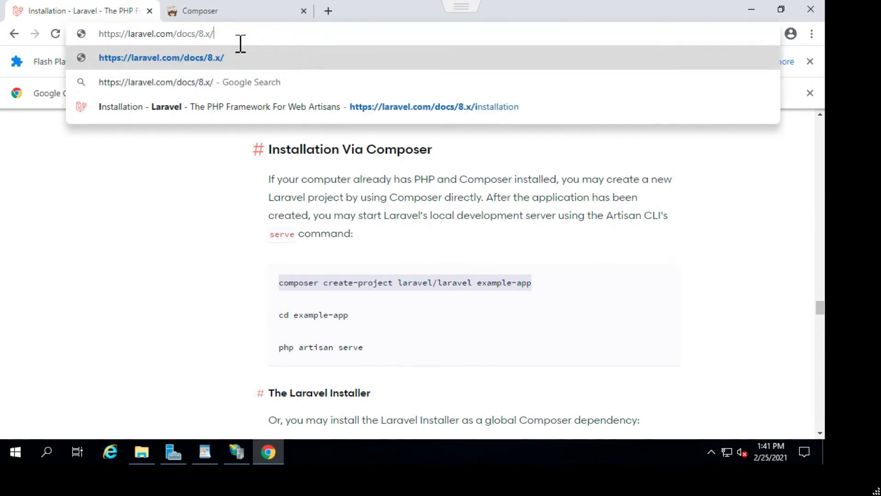
{"action": "type", "text": "localhost"}
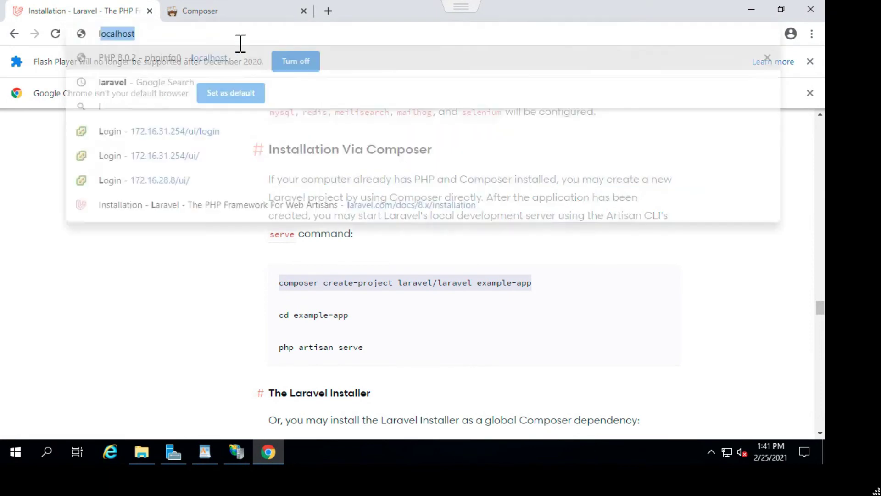
{"action": "type", "text": "/"}
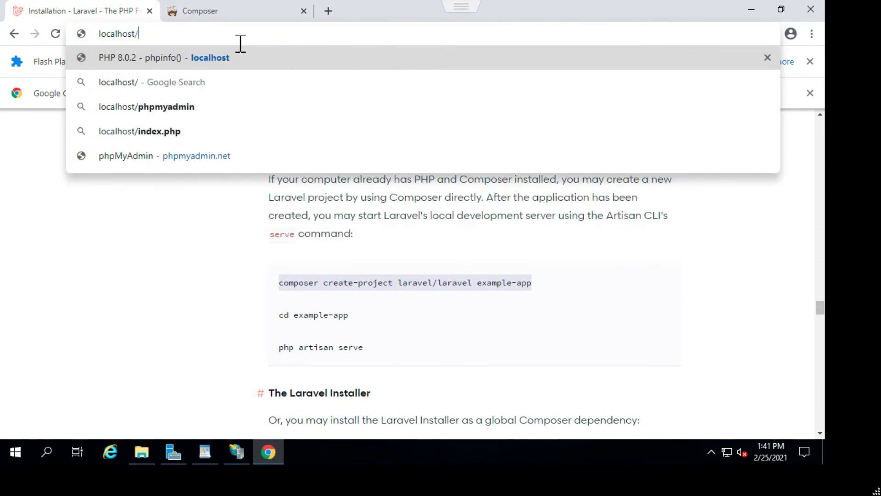
{"action": "type", "text": "exampl"}
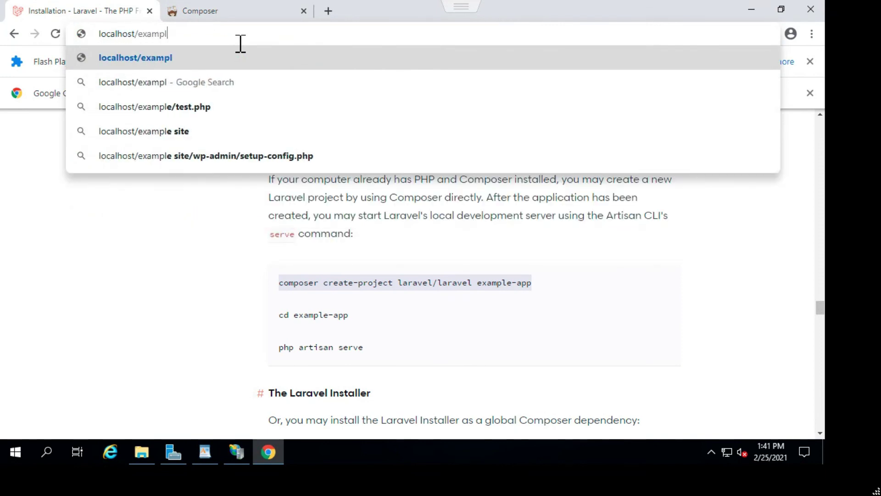
{"action": "type", "text": "e-app"}
{"action": "key", "text": "Return"}
{"action": "left_click", "coordinate": [225, 37]}
{"action": "left_click", "coordinate": [226, 37]}
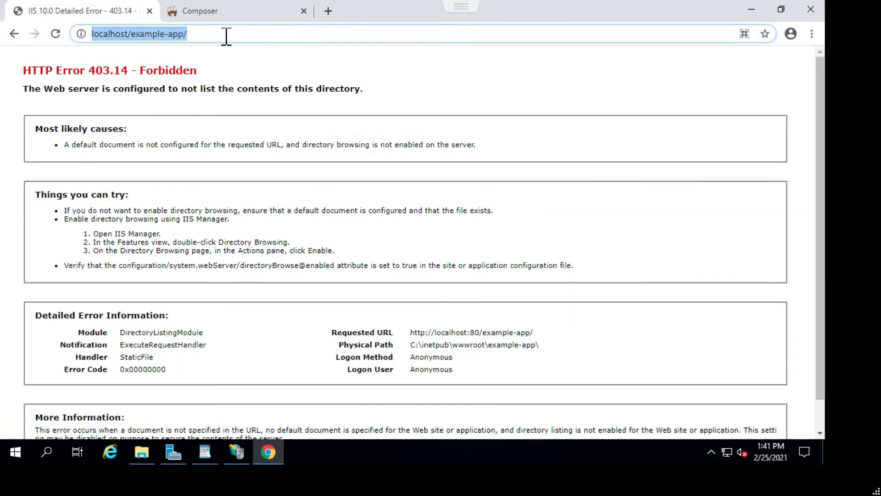
- Switch to File Explorer, open the example-app folder in wwwroot and check the folder name in its full path
{"action": "left_click", "coordinate": [142, 454]}
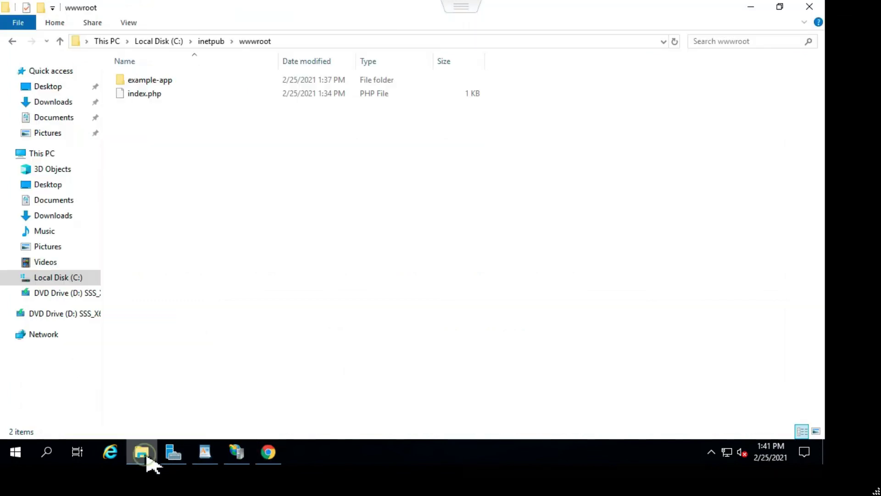
{"action": "left_click", "coordinate": [162, 81]}
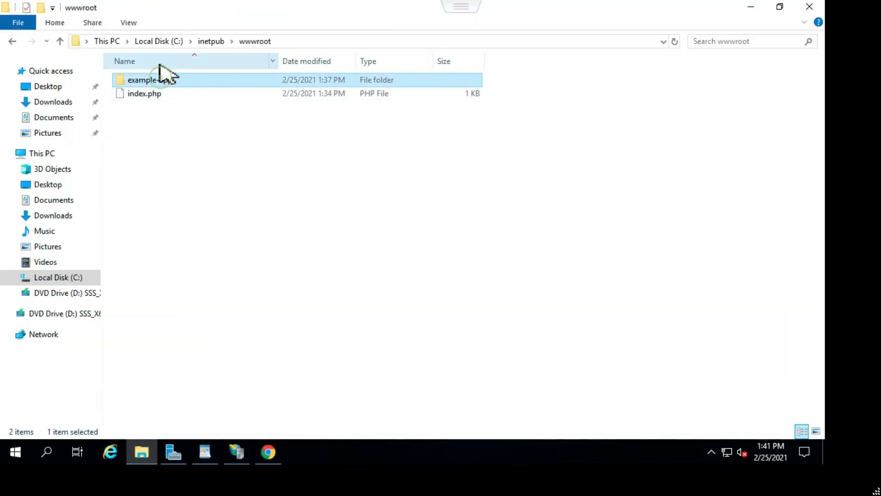
{"action": "double_click", "coordinate": [165, 82]}
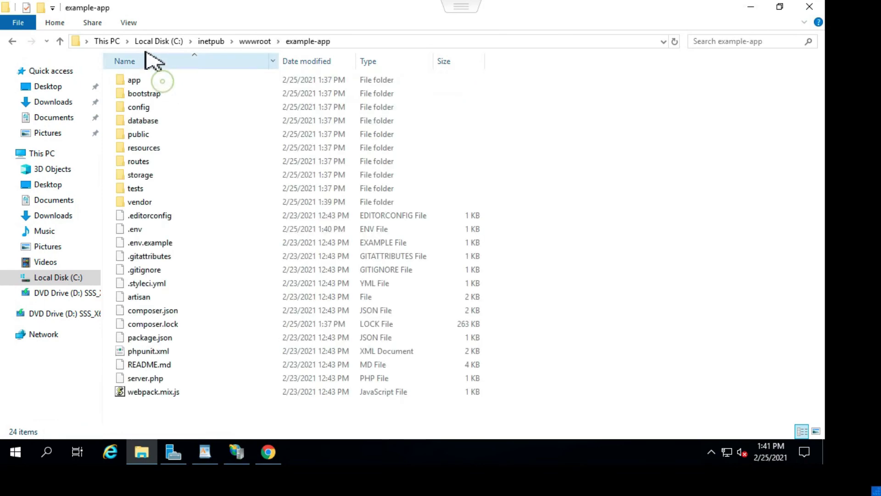
{"action": "left_click", "coordinate": [337, 42]}
{"action": "left_click", "coordinate": [388, 42]}
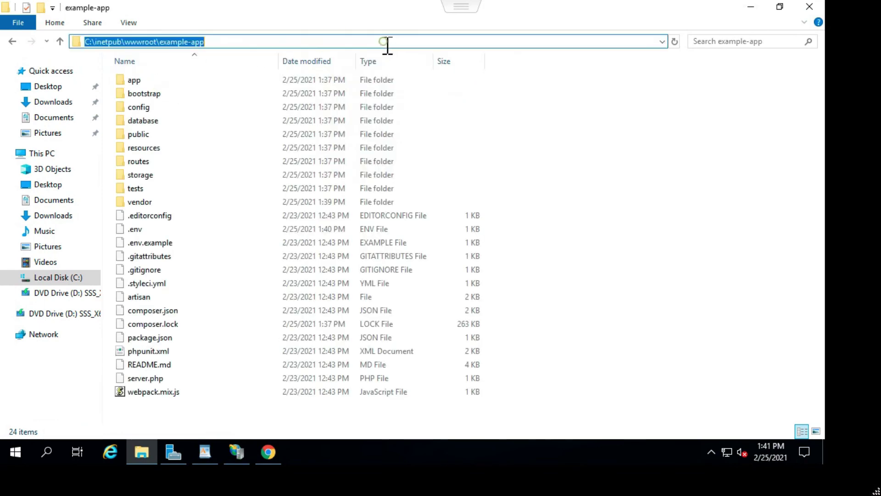
{"action": "left_click_drag", "start_coordinate": [221, 49], "coordinate": [179, 50]}
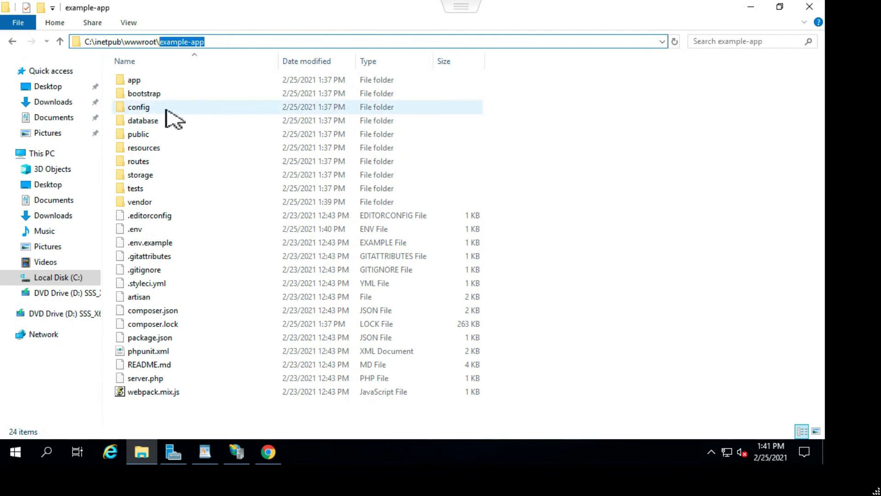
- Switch back to Chrome, compare the folder name in the address and load localhost/example-app again
{"action": "left_click", "coordinate": [268, 452]}
{"action": "left_click", "coordinate": [218, 35]}
{"action": "left_click_drag", "start_coordinate": [188, 36], "coordinate": [148, 42]}
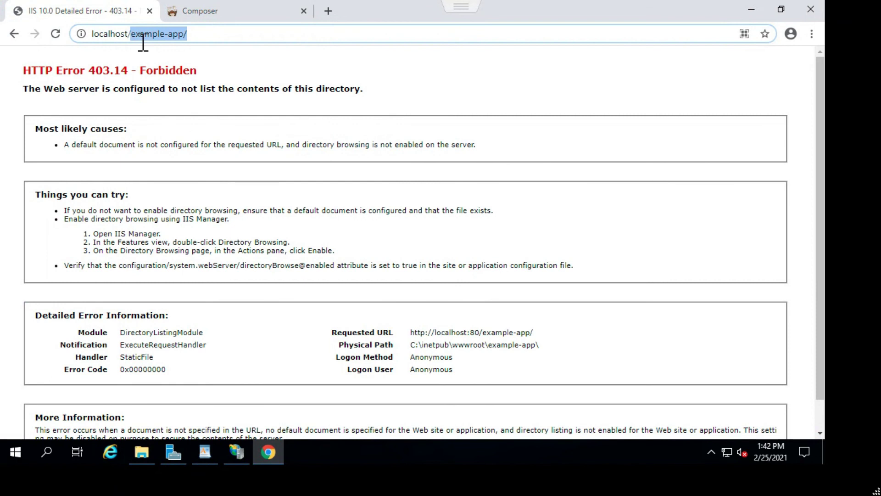
{"action": "type", "text": "example-app"}
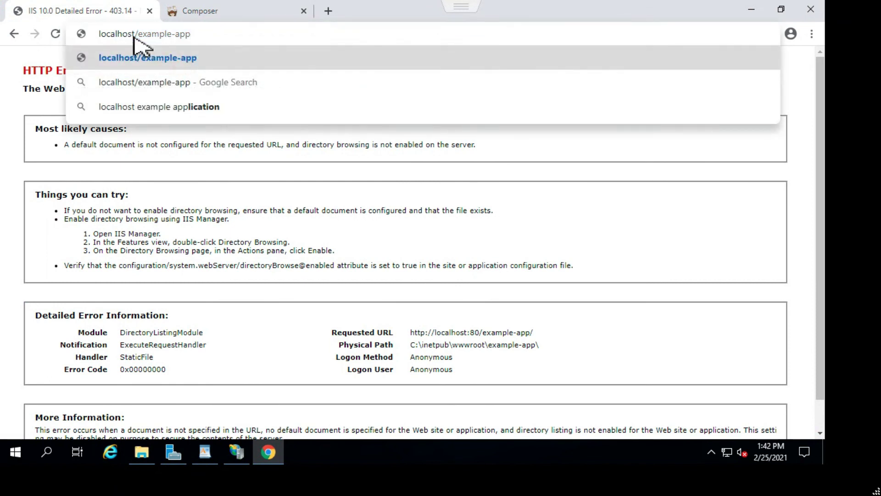
{"action": "key", "text": "Return"}
- Extend the address to localhost/example-app/public and load the page
{"action": "left_click", "coordinate": [210, 35]}
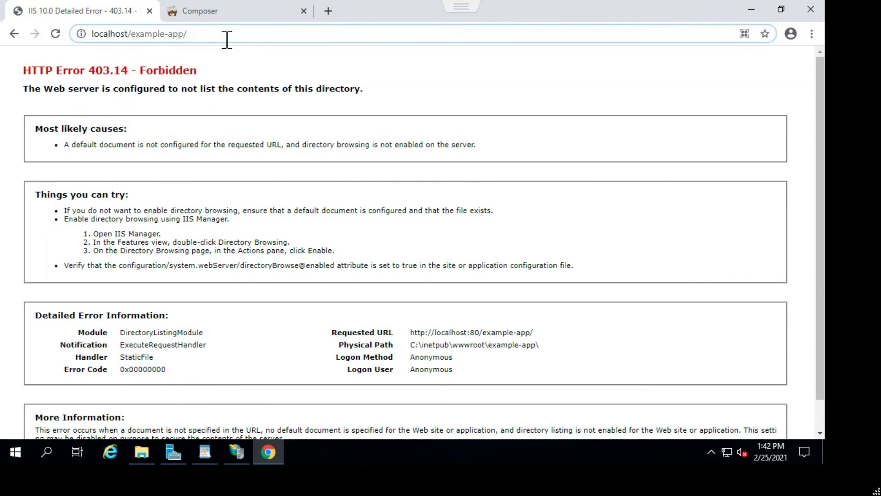
{"action": "type", "text": "public"}
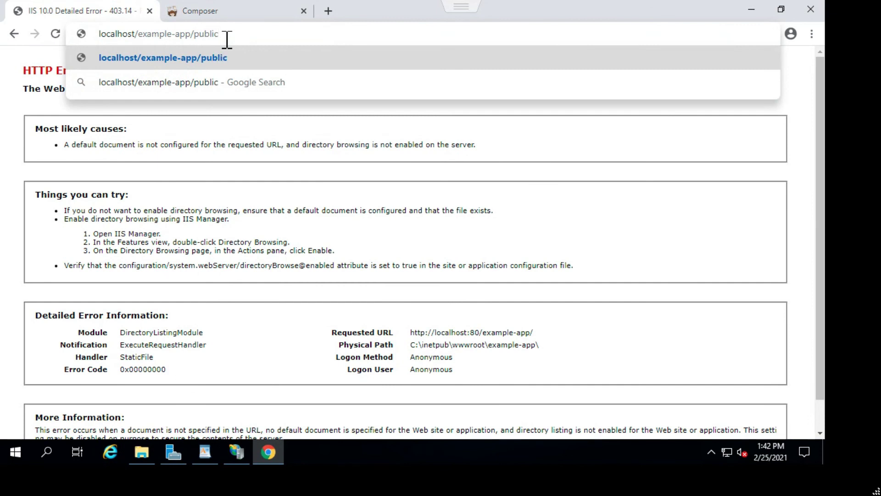
{"action": "key", "text": "Return"}
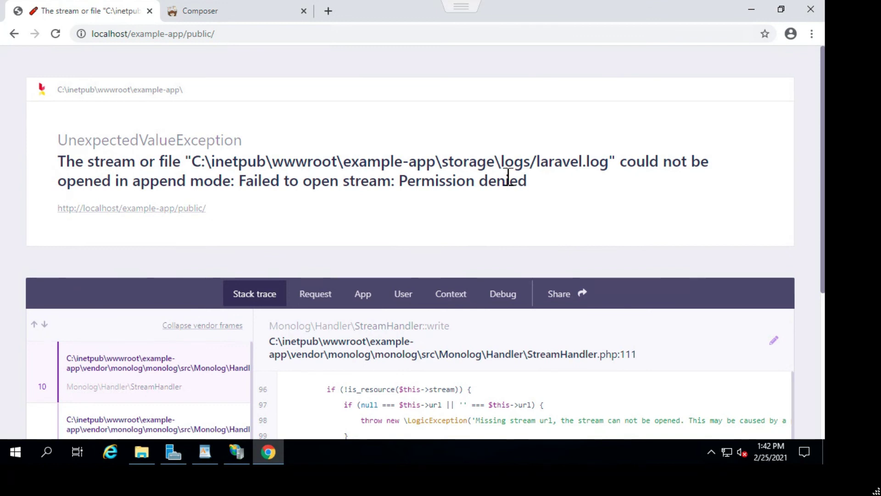
- Minimize Chrome, open the properties of the storage folder inside example-app, and clear and apply its Read-only attribute
{"action": "left_click", "coordinate": [753, 10]}
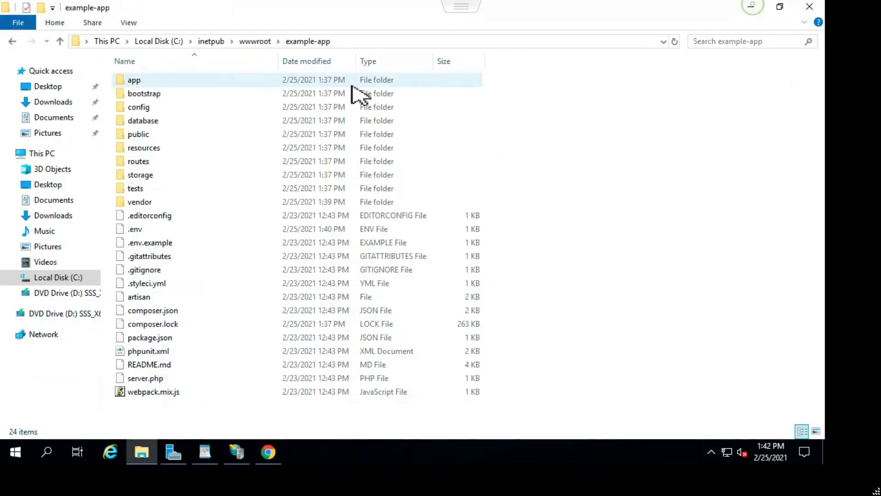
{"action": "left_click", "coordinate": [60, 42]}
{"action": "double_click", "coordinate": [158, 83]}
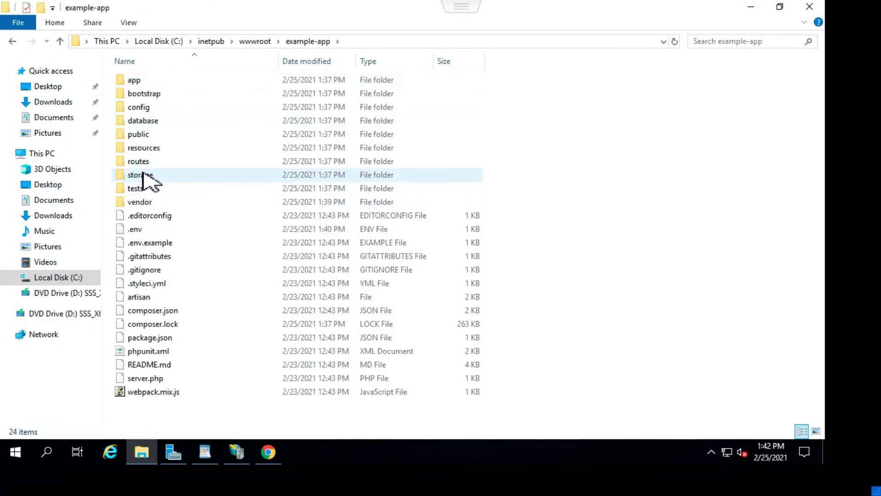
{"action": "right_click", "coordinate": [147, 176]}
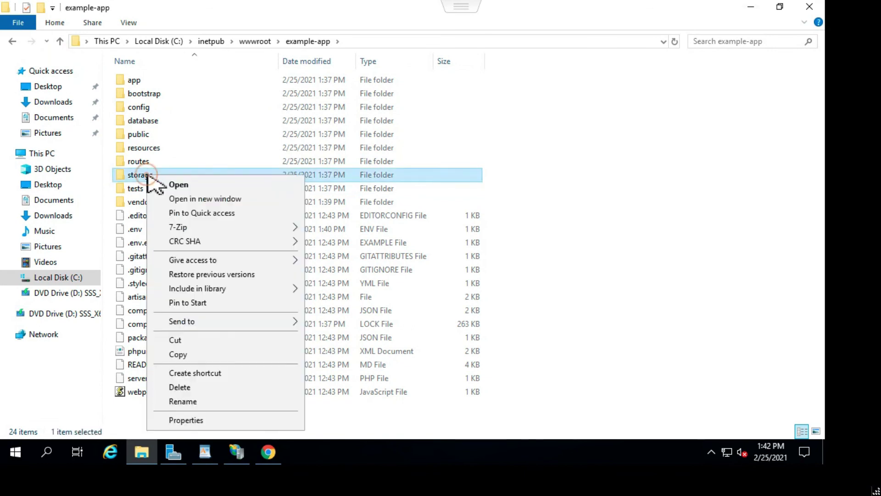
{"action": "left_click", "coordinate": [185, 418]}
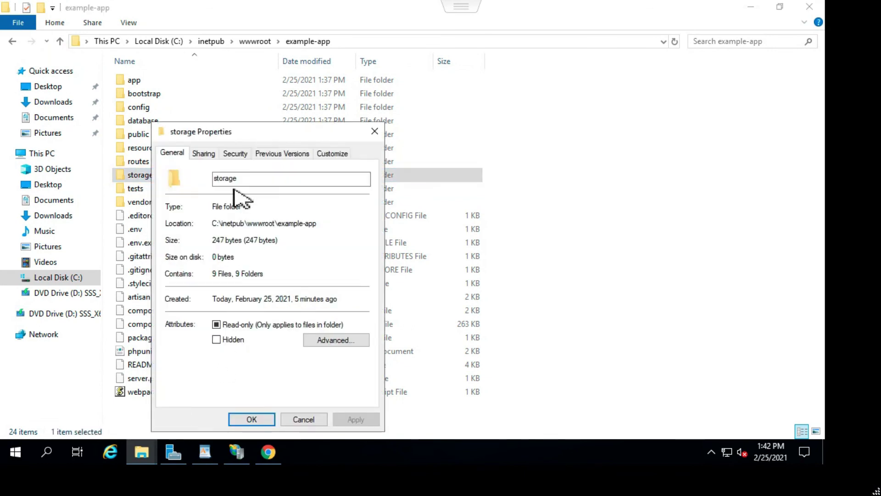
{"action": "left_click", "coordinate": [225, 326]}
{"action": "left_click", "coordinate": [225, 326]}
{"action": "left_click", "coordinate": [357, 419]}
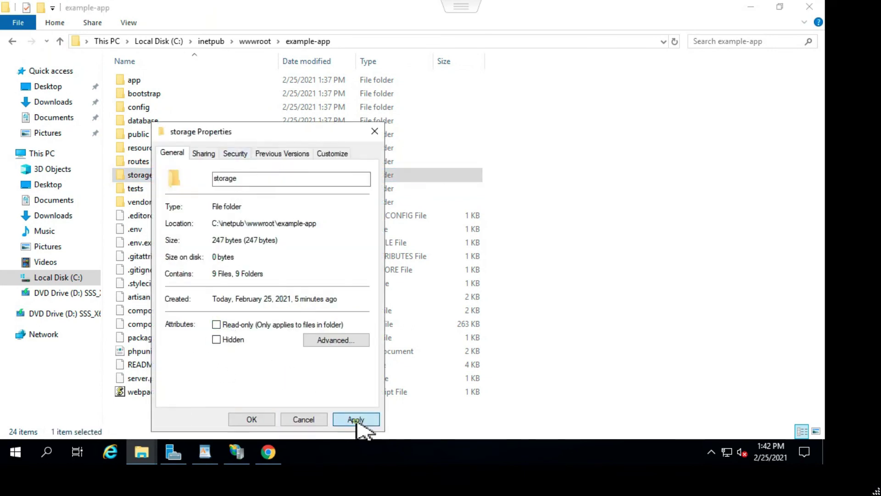
{"action": "left_click", "coordinate": [340, 299]}
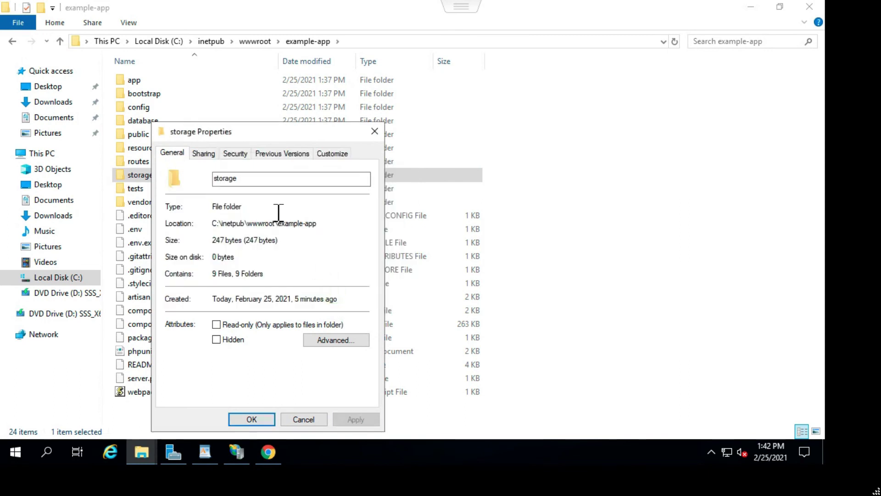
- Inspect the storage folder's security permissions and close its properties without changing them
{"action": "left_click", "coordinate": [235, 154]}
{"action": "left_click", "coordinate": [342, 261]}
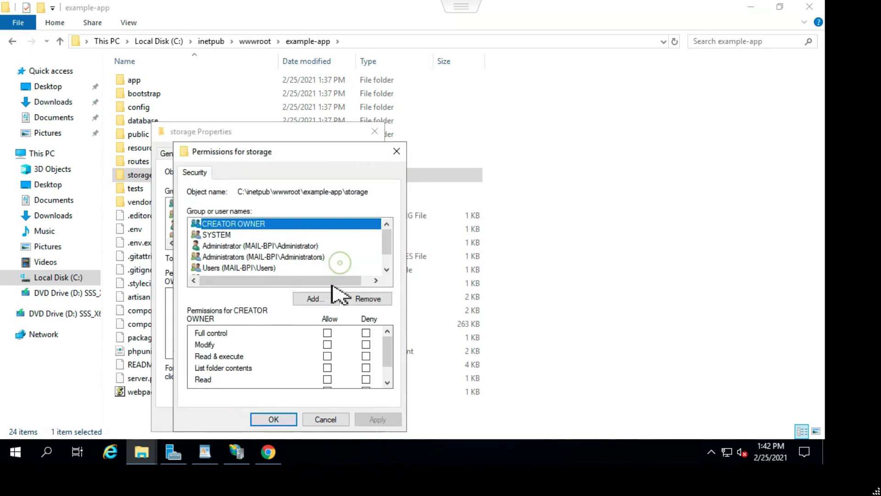
{"action": "left_click", "coordinate": [338, 419]}
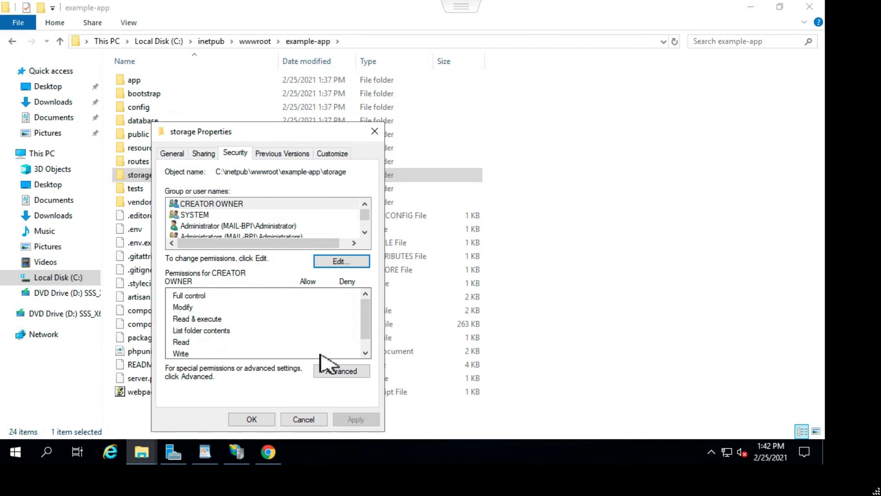
{"action": "left_click", "coordinate": [309, 420]}
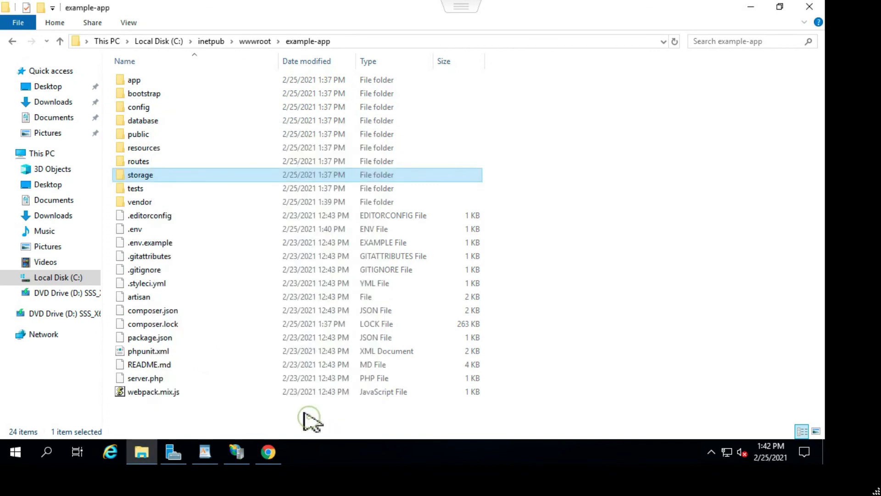
- Clear the Read-only attribute of C:\inetpub, apply it to the folder, subfolders and files, and ignore all access errors
{"action": "left_click", "coordinate": [61, 42]}
{"action": "left_click", "coordinate": [61, 41]}
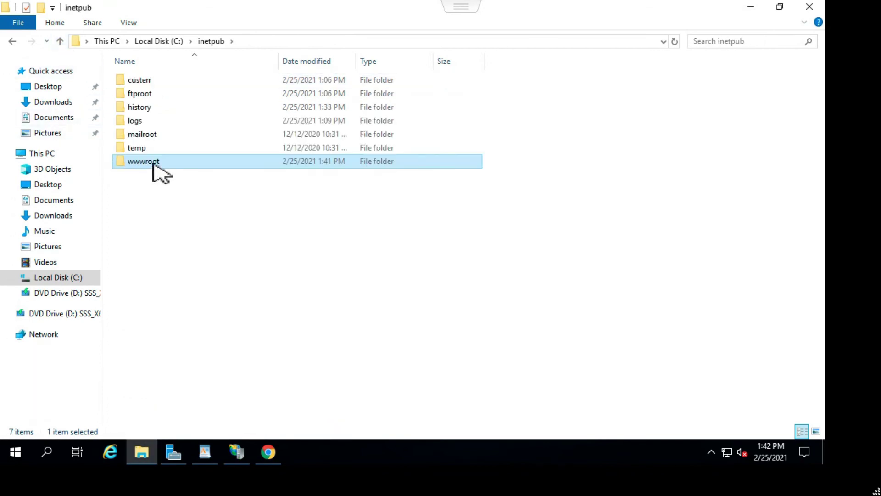
{"action": "left_click", "coordinate": [60, 41]}
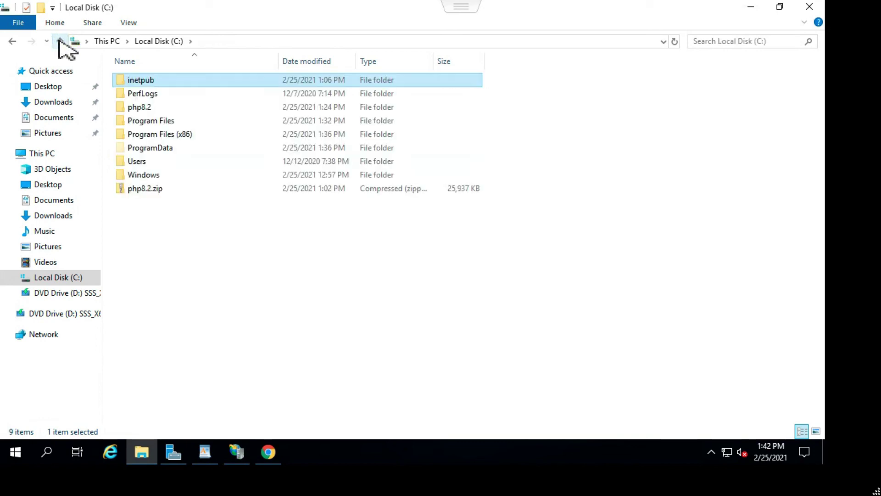
{"action": "right_click", "coordinate": [146, 82]}
{"action": "left_click", "coordinate": [195, 322]}
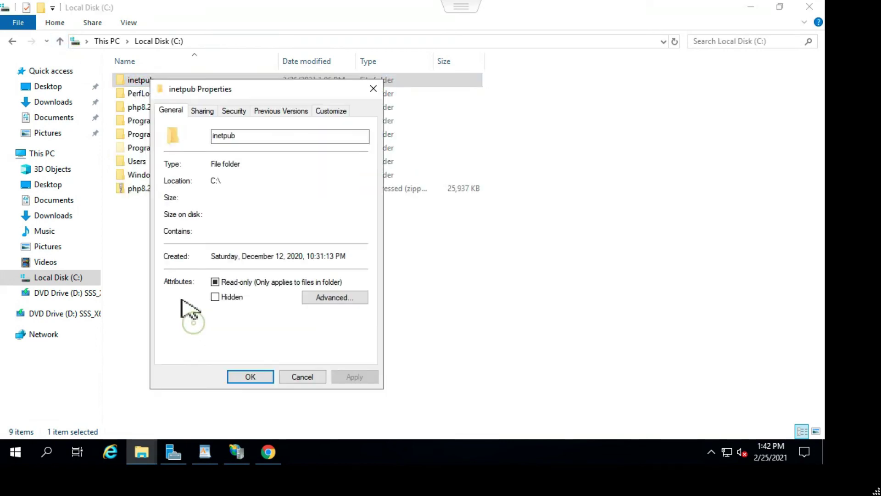
{"action": "left_click", "coordinate": [224, 284]}
{"action": "left_click", "coordinate": [356, 378]}
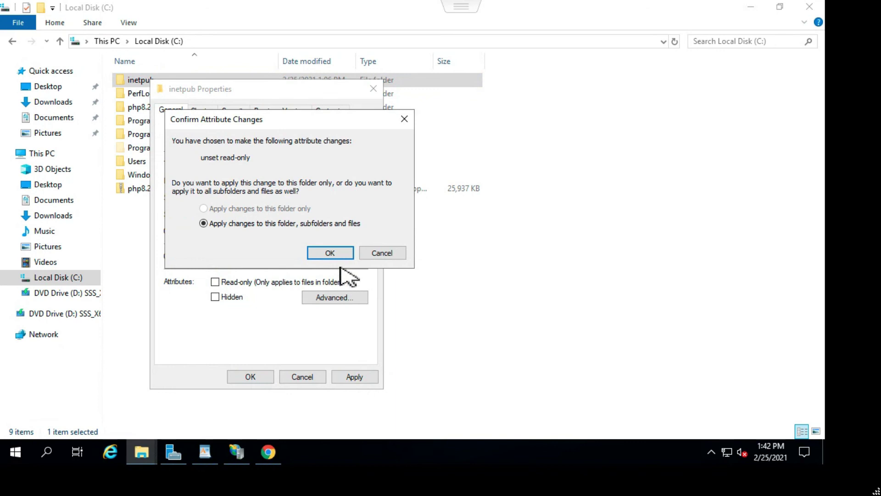
{"action": "left_click", "coordinate": [330, 252]}
{"action": "left_click", "coordinate": [421, 249]}
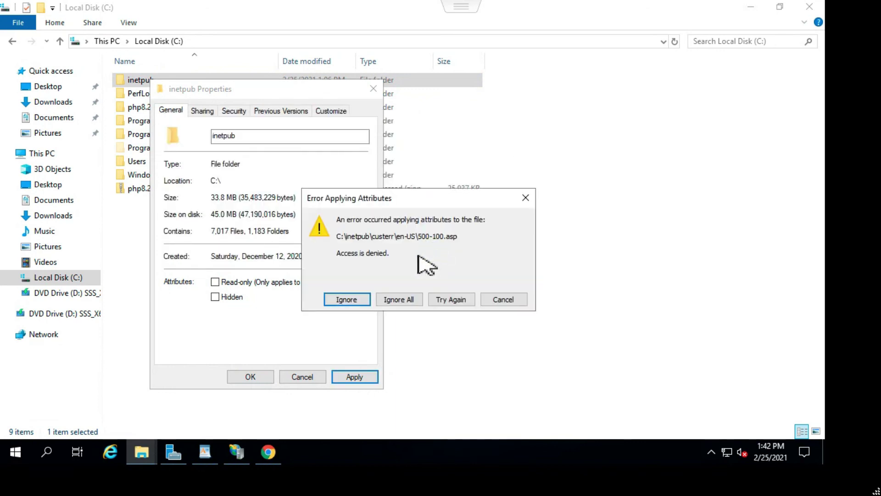
{"action": "left_click", "coordinate": [407, 301]}
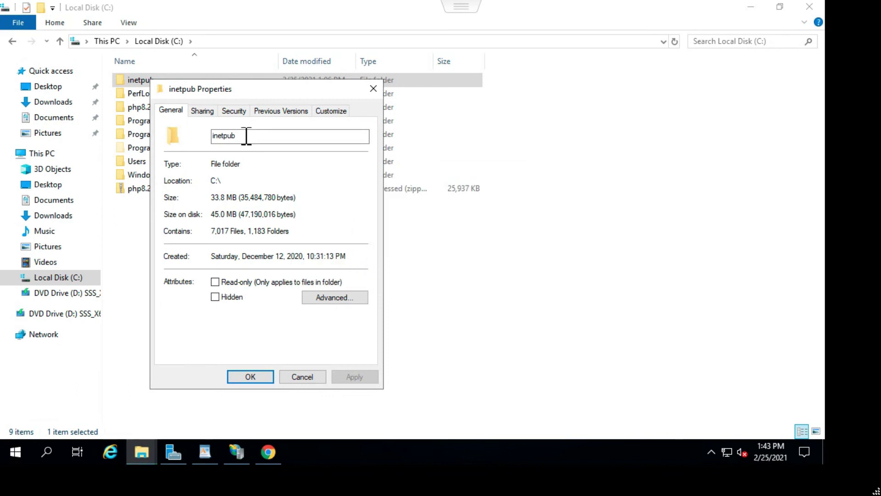
- Open inetpub's security permissions for editing, start an advanced search for an account to add, and submit the administrator account with its password
{"action": "left_click", "coordinate": [234, 111]}
{"action": "scroll", "coordinate": [207, 184], "scroll_direction": "down", "scroll_amount": 1}
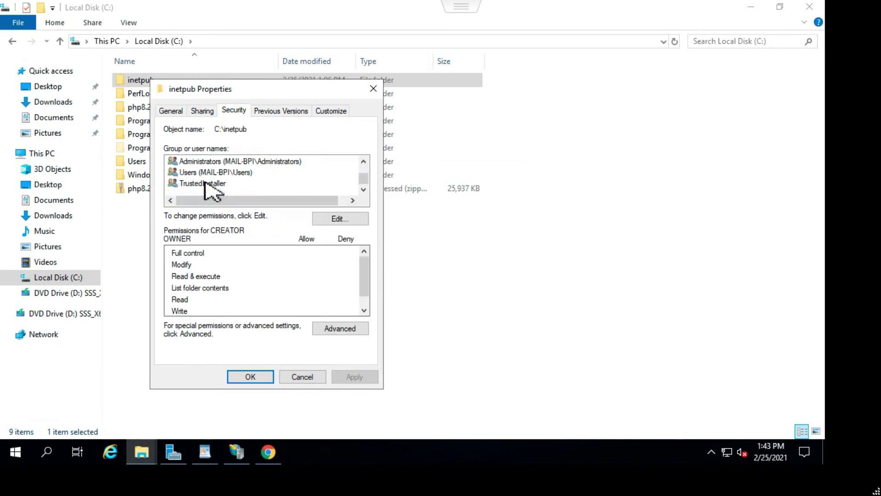
{"action": "left_click", "coordinate": [337, 220]}
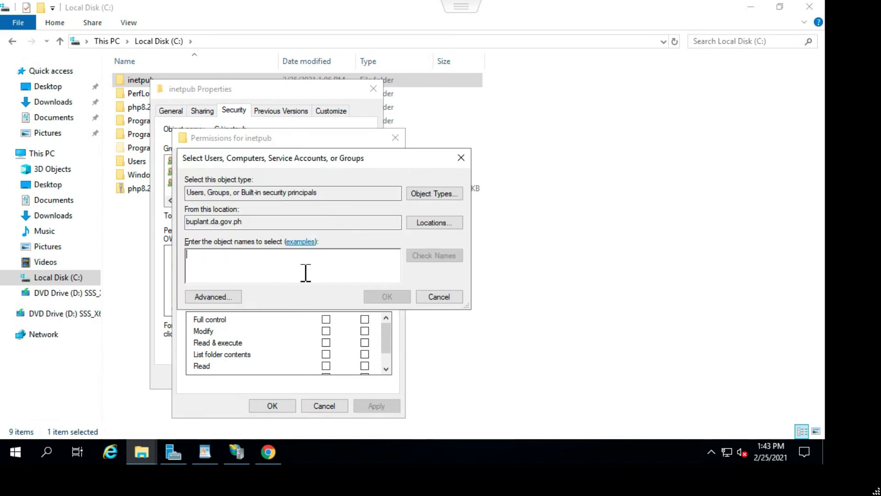
{"action": "left_click", "coordinate": [224, 294]}
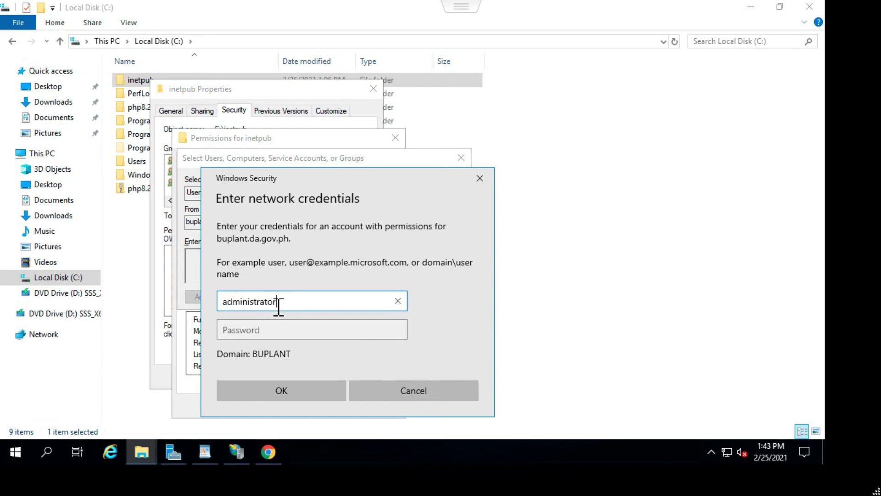
{"action": "key", "text": "Tab"}
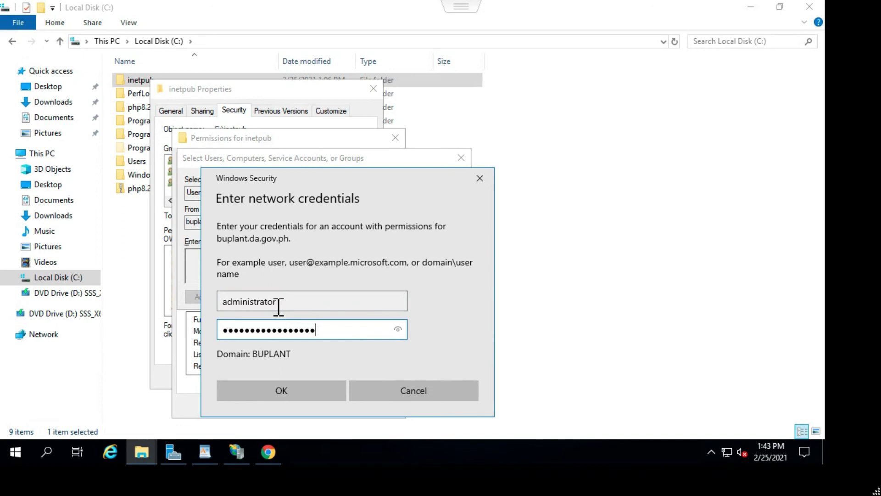
{"action": "key", "text": "Return"}
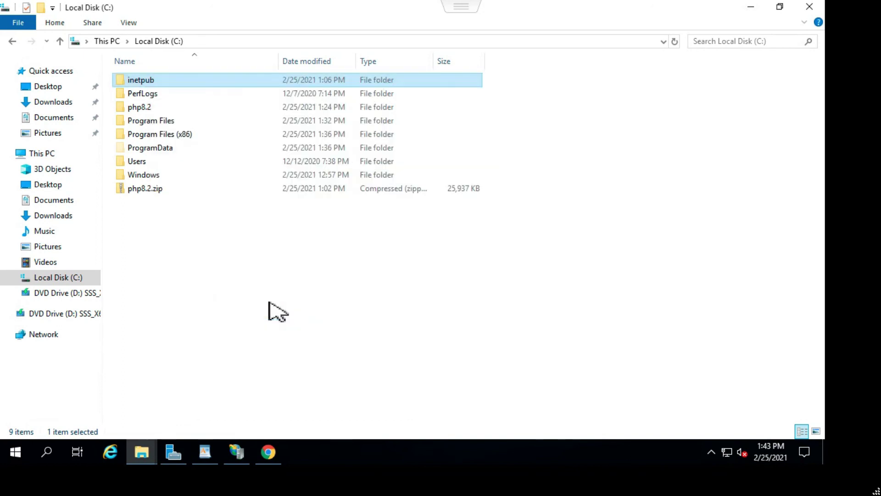
{"action": "right_click", "coordinate": [157, 80]}
{"action": "left_click", "coordinate": [209, 322]}
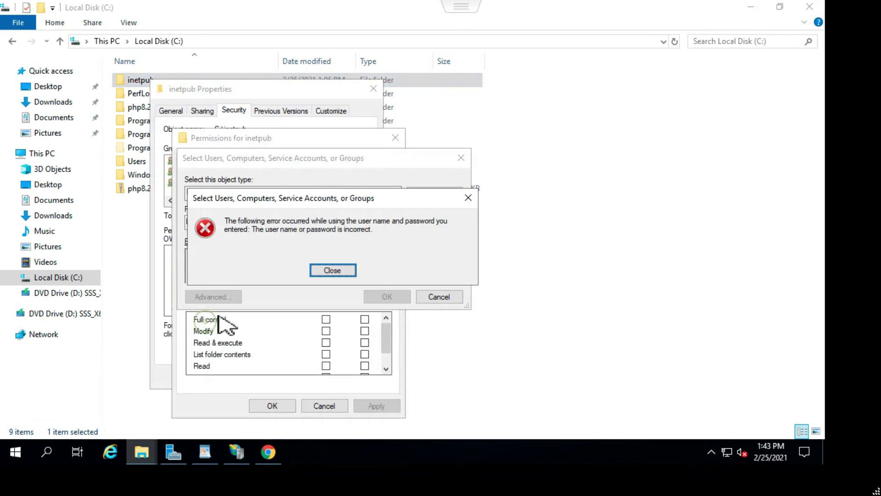
- Dismiss the credentials error and submit the administrator account and its password again to reach the advanced account search
{"action": "left_click", "coordinate": [339, 271]}
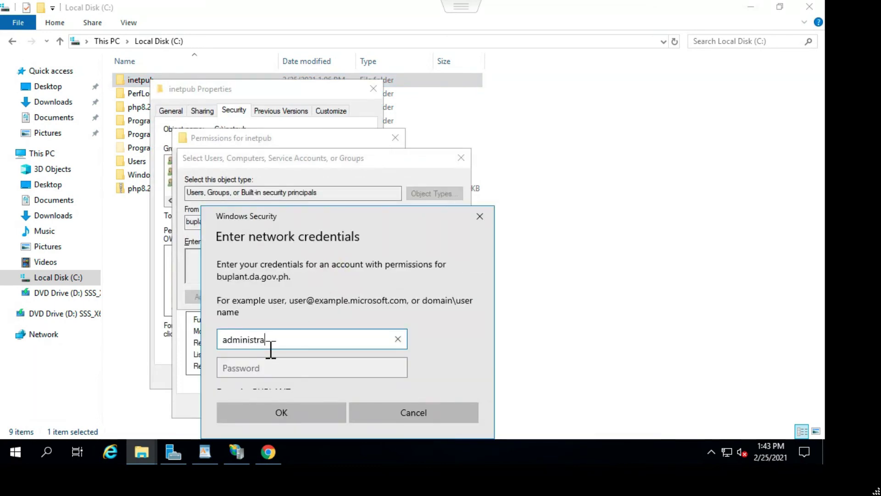
{"action": "key", "text": "Tab"}
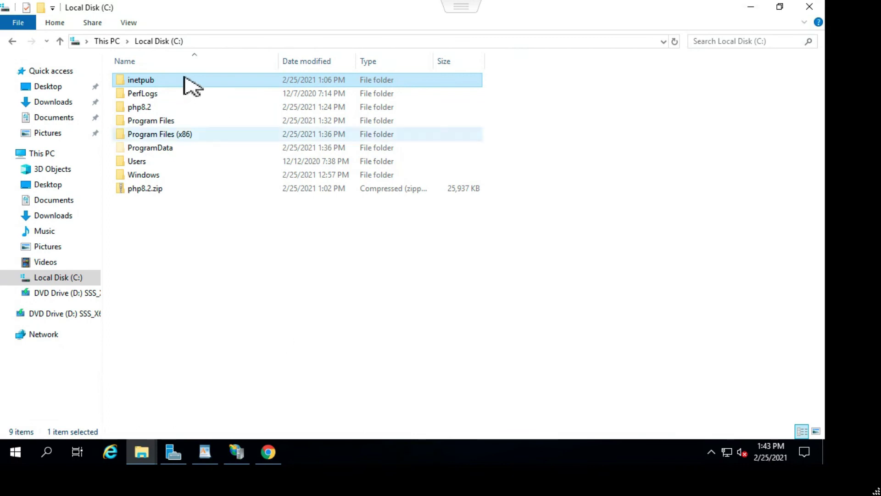
{"action": "right_click", "coordinate": [160, 80]}
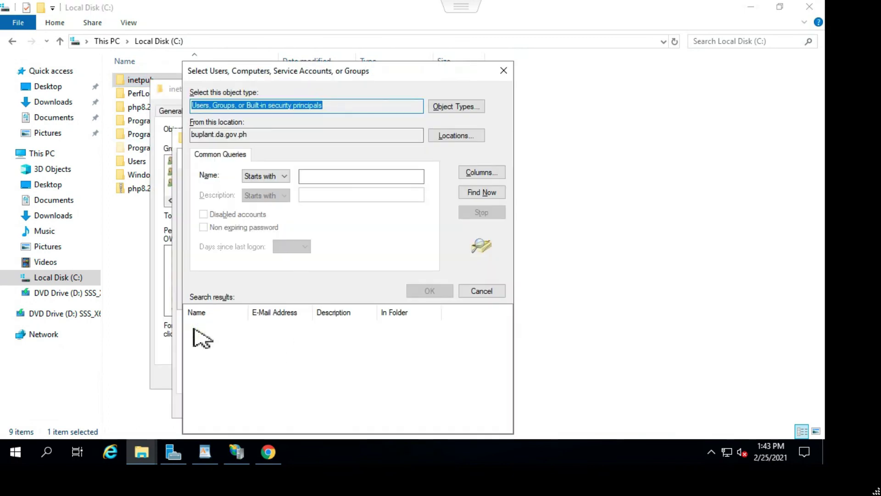
- List all accounts in the directory, select IUSR and add it to inetpub's permission entries
{"action": "left_click", "coordinate": [482, 192]}
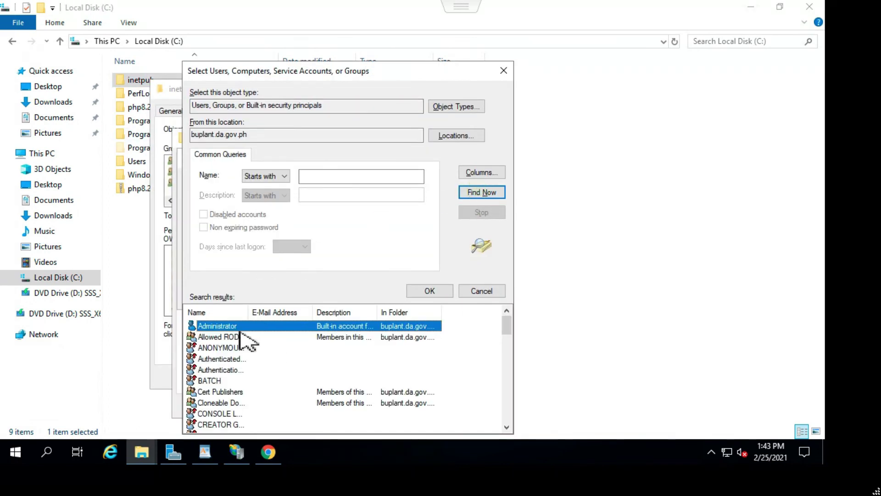
{"action": "left_click_drag", "start_coordinate": [250, 316], "coordinate": [328, 338]}
{"action": "scroll", "coordinate": [243, 365], "scroll_direction": "down", "scroll_amount": 2}
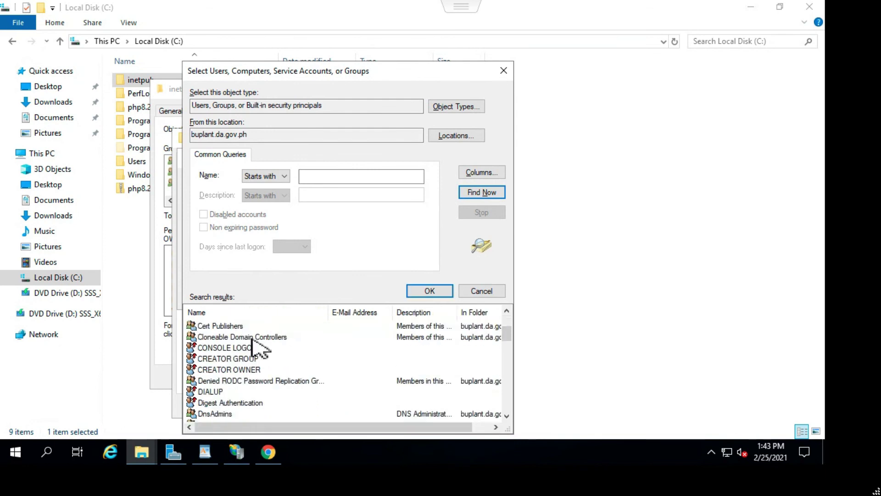
{"action": "scroll", "coordinate": [251, 343], "scroll_direction": "down", "scroll_amount": 3}
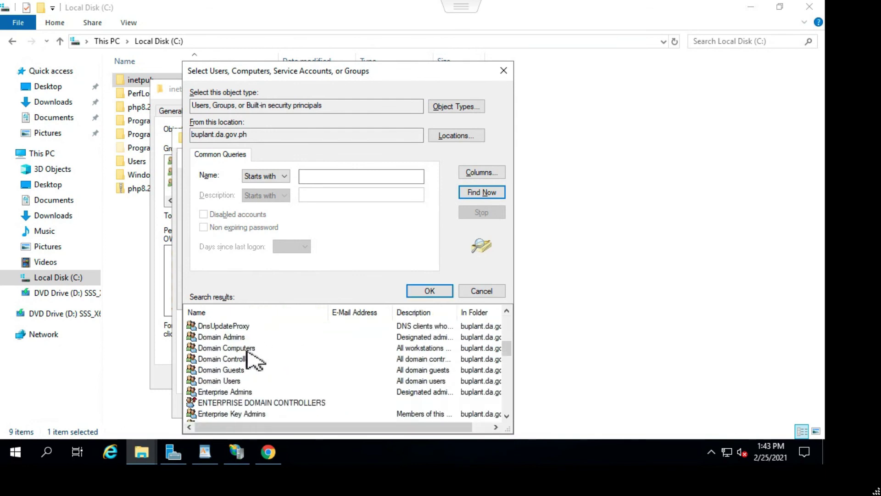
{"action": "scroll", "coordinate": [245, 356], "scroll_direction": "down", "scroll_amount": 1}
{"action": "scroll", "coordinate": [245, 356], "scroll_direction": "down", "scroll_amount": 3}
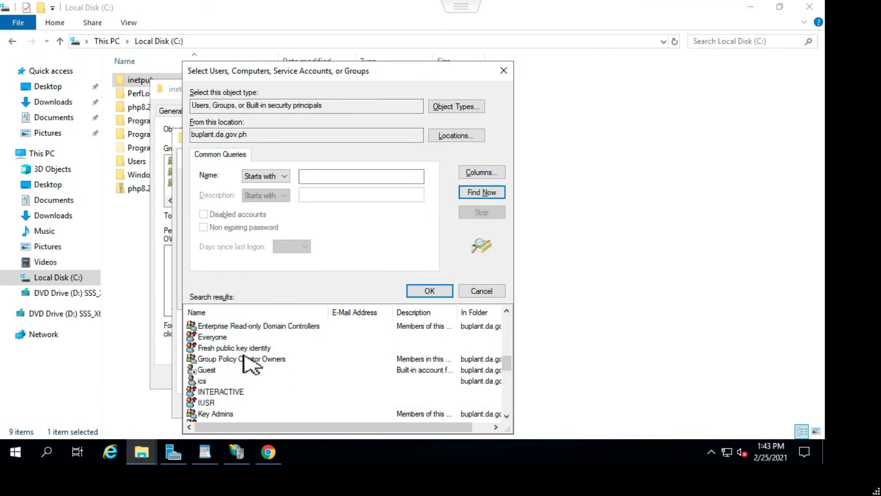
{"action": "left_click", "coordinate": [219, 369]}
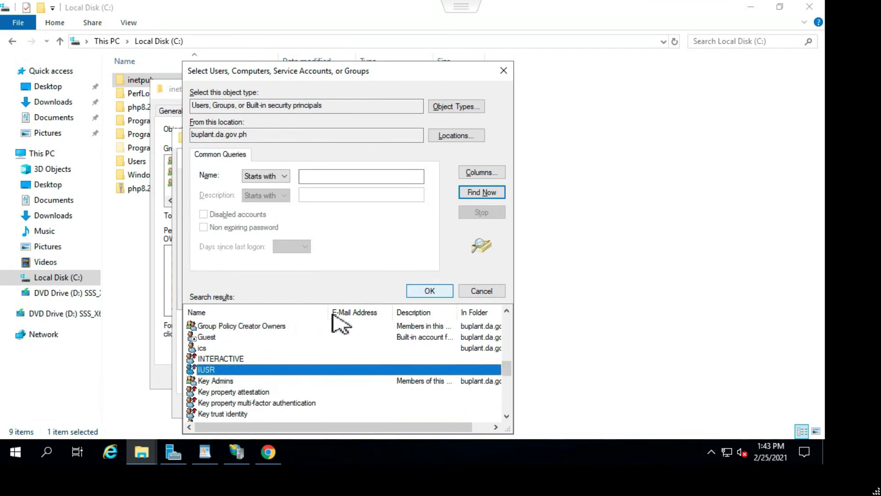
{"action": "left_click", "coordinate": [442, 292]}
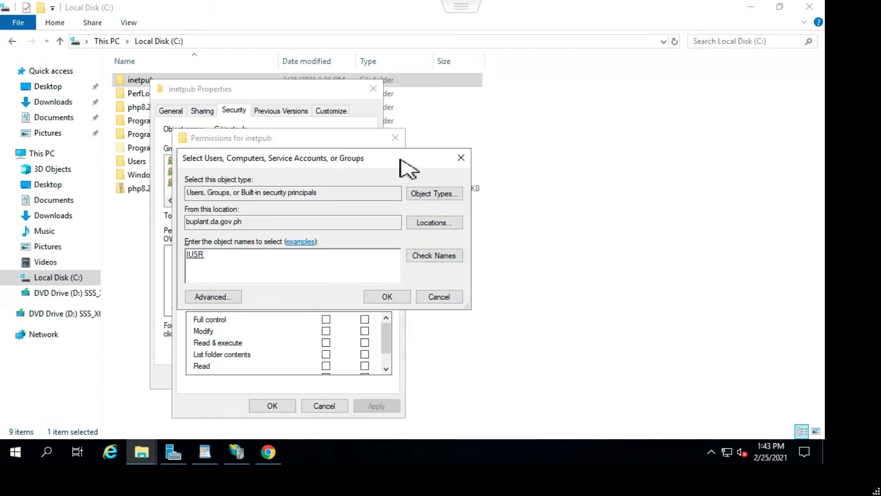
{"action": "left_click_drag", "start_coordinate": [398, 158], "coordinate": [497, 128]}
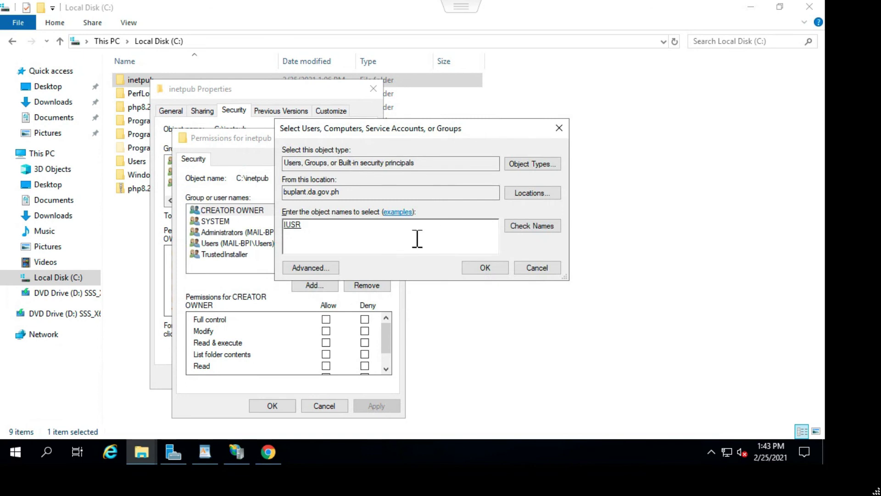
{"action": "left_click", "coordinate": [486, 268]}
- Allow IUSR Full control on inetpub, apply it past the access errors, minimize File Explorer and close the remaining dialogs
{"action": "left_click", "coordinate": [326, 319]}
{"action": "left_click", "coordinate": [376, 407]}
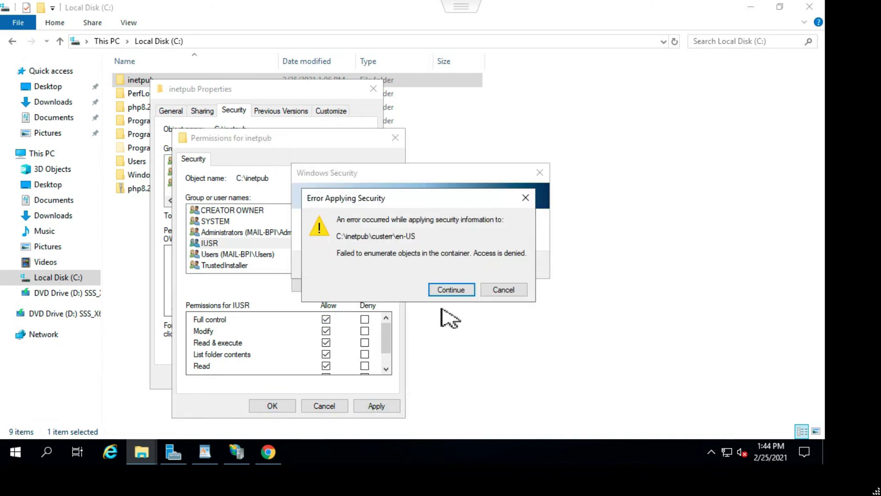
{"action": "left_click", "coordinate": [452, 290]}
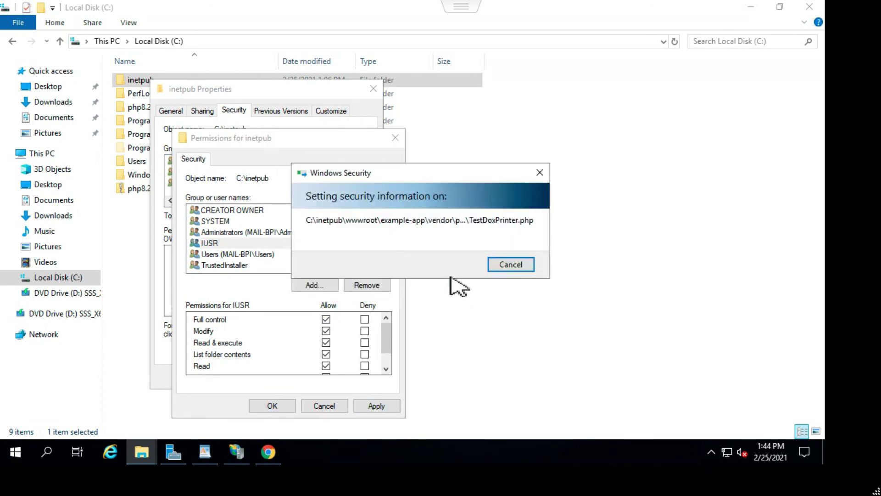
{"action": "key", "text": "Return"}
{"action": "key", "text": "Return"}
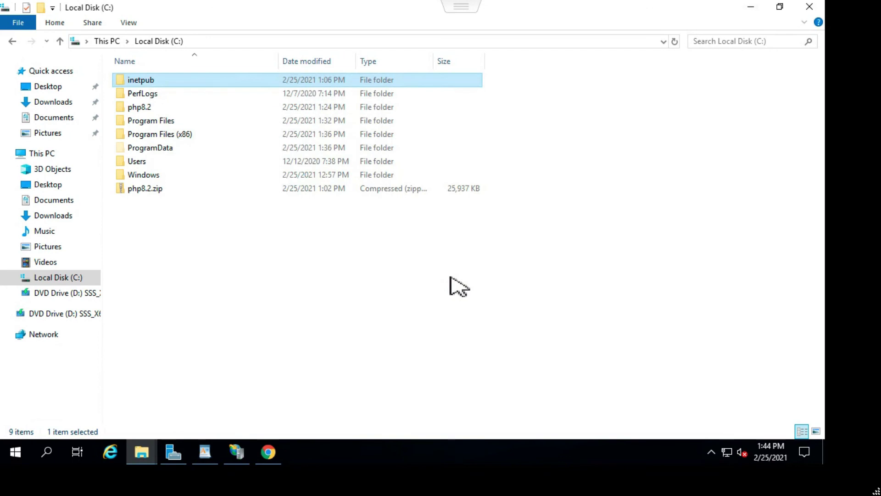
{"action": "left_click", "coordinate": [751, 6]}
{"action": "left_click", "coordinate": [272, 406]}
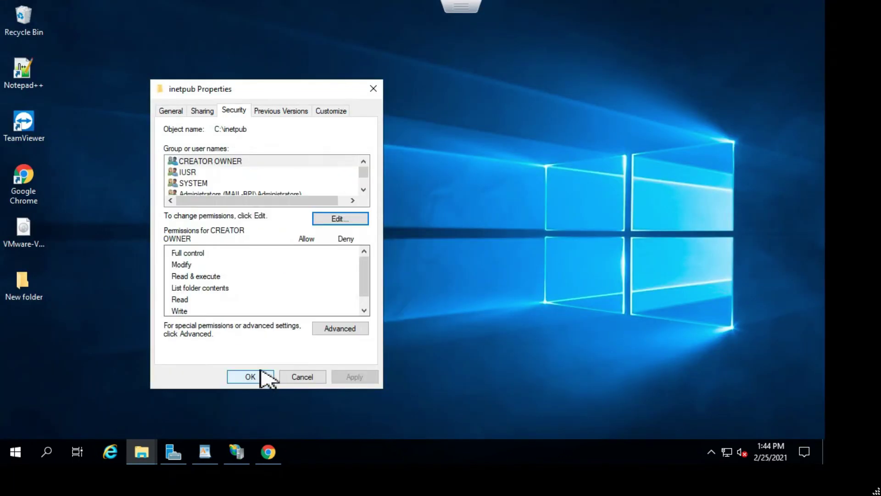
{"action": "left_click", "coordinate": [251, 377]}
- Switch to Chrome and load localhost/example-app/public/ again
{"action": "left_click", "coordinate": [268, 455]}
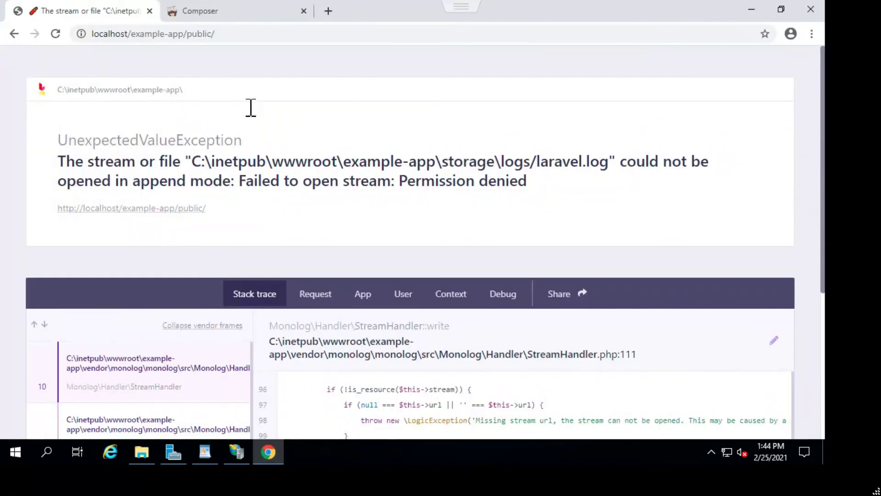
{"action": "left_click", "coordinate": [252, 35]}
{"action": "key", "text": "Return"}
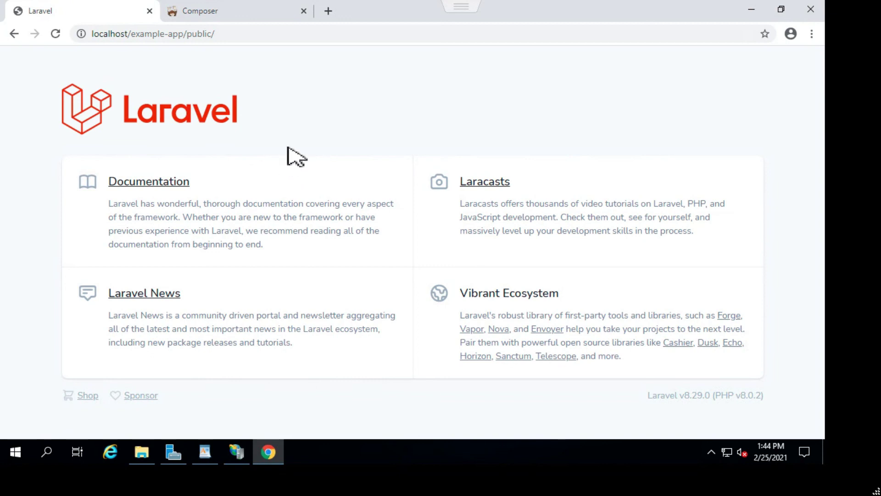
{"action": "left_click", "coordinate": [285, 37]}
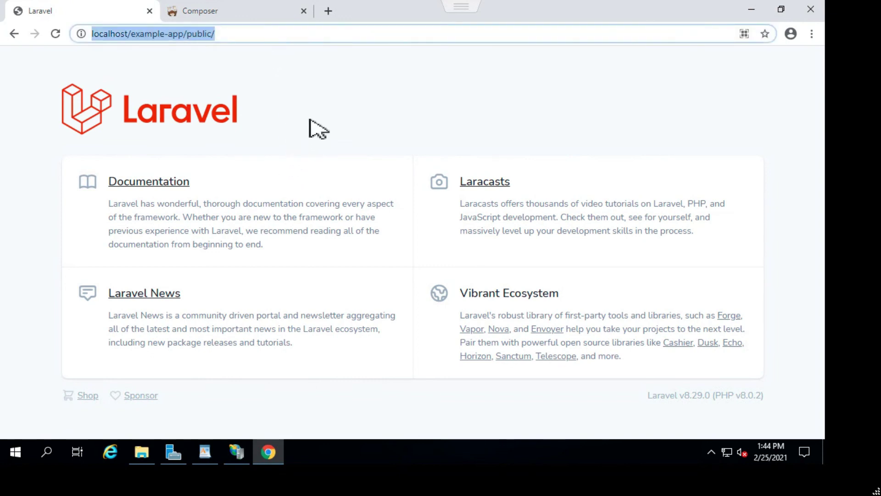
{"action": "left_click", "coordinate": [363, 36]}
{"action": "left_click", "coordinate": [266, 11]}
{"action": "left_click", "coordinate": [109, 15]}
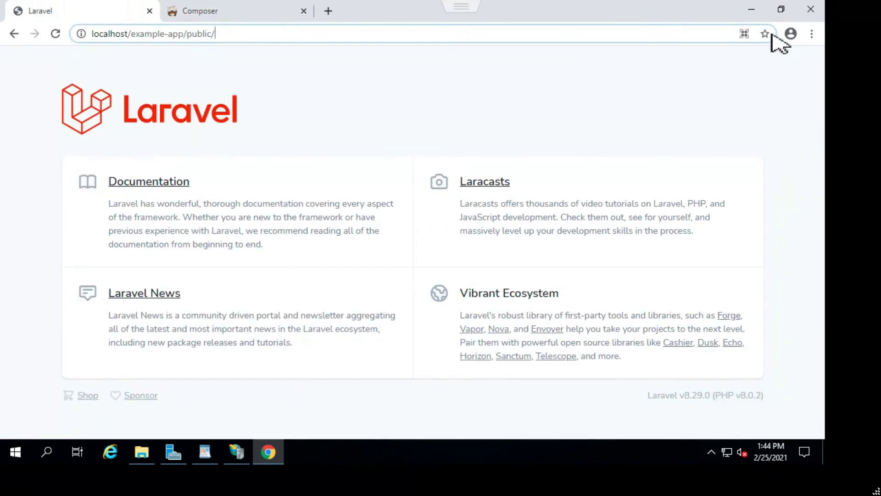
- Minimize Chrome and leave the virtual machine's full-screen view to return to the VMware ESXi page
{"action": "left_click", "coordinate": [753, 8]}
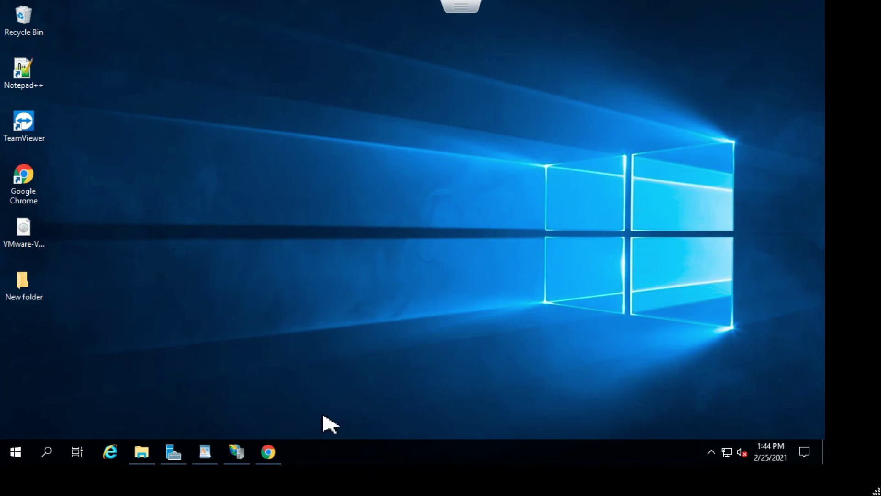
{"action": "left_click", "coordinate": [439, 41]}
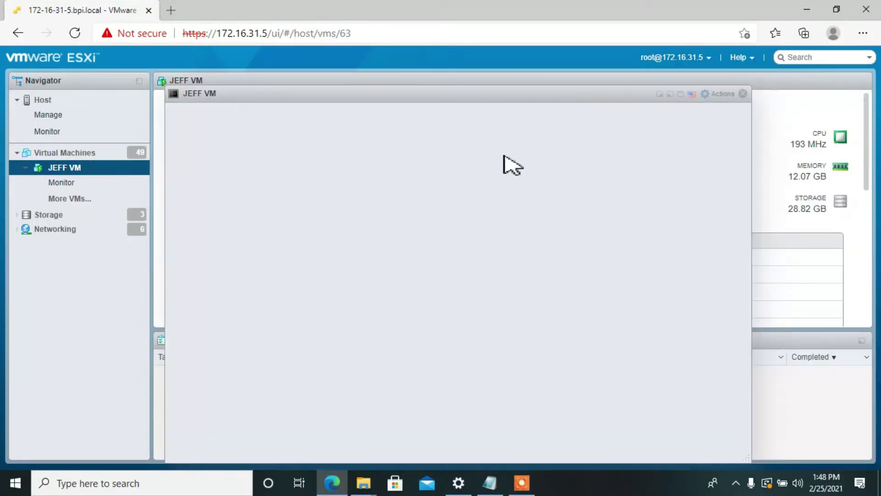